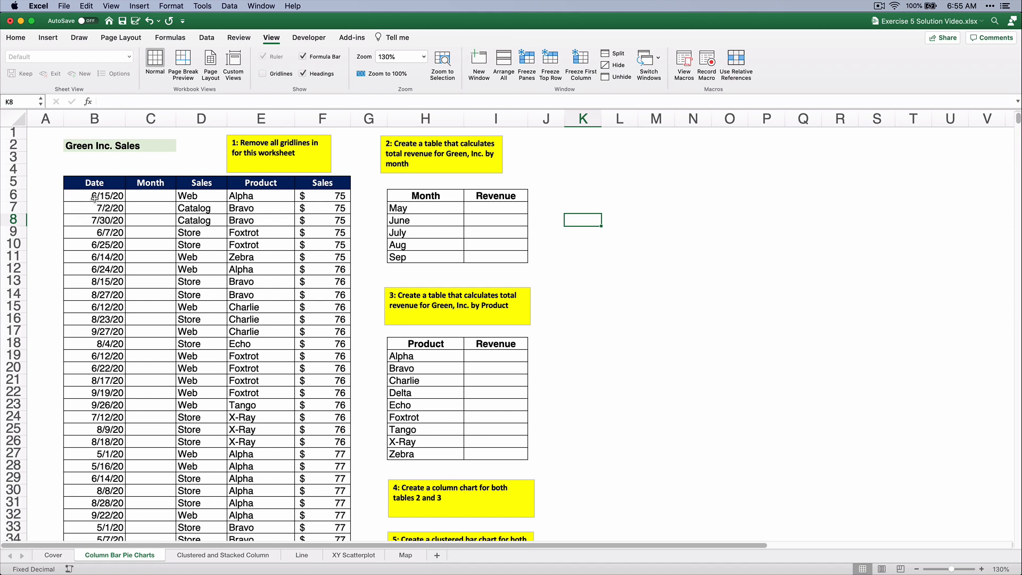
Step: Review the entries in the Date, sales channel, Product and Sales amount columns of the Green Inc. Sales table
{"action": "left_click_drag", "start_coordinate": [95, 197], "coordinate": [104, 339]}
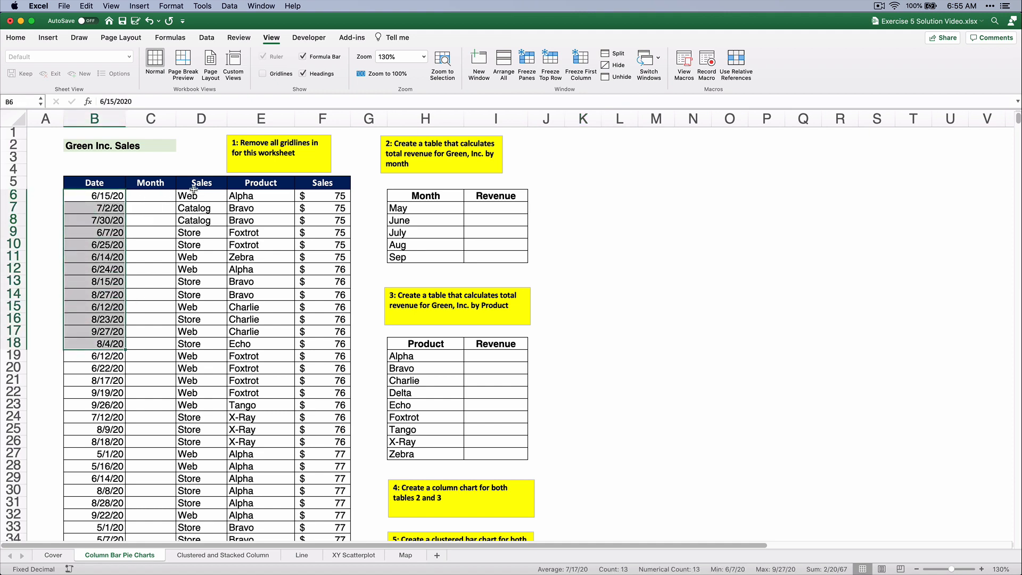
{"action": "left_click_drag", "start_coordinate": [193, 196], "coordinate": [194, 352]}
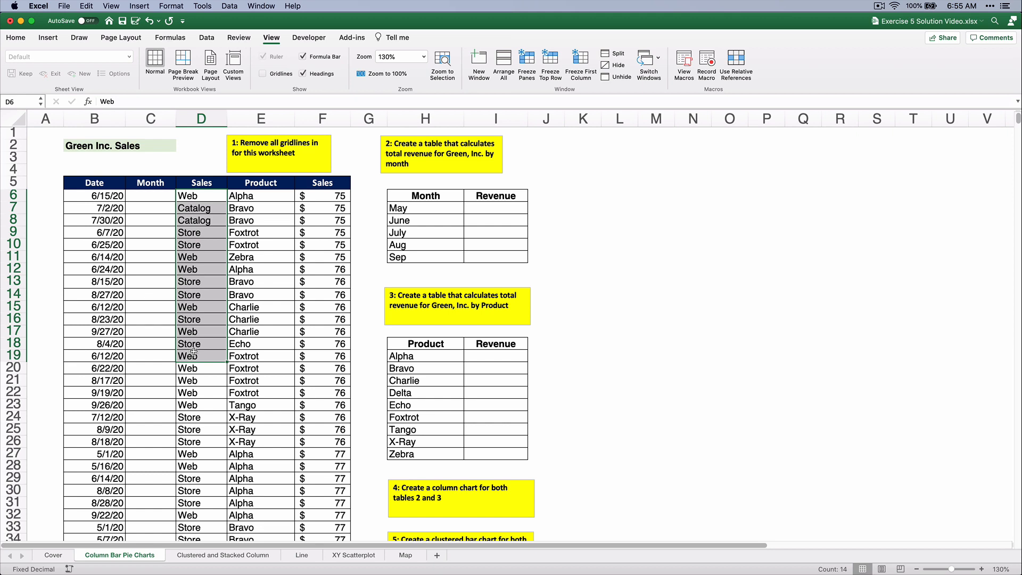
{"action": "left_click_drag", "start_coordinate": [242, 195], "coordinate": [245, 356]}
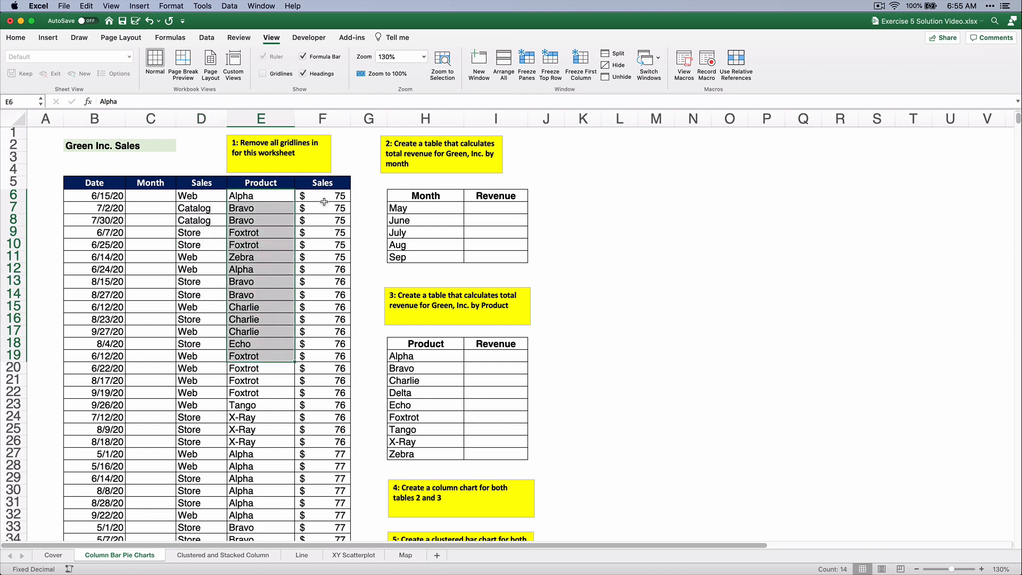
{"action": "left_click_drag", "start_coordinate": [324, 207], "coordinate": [324, 308]}
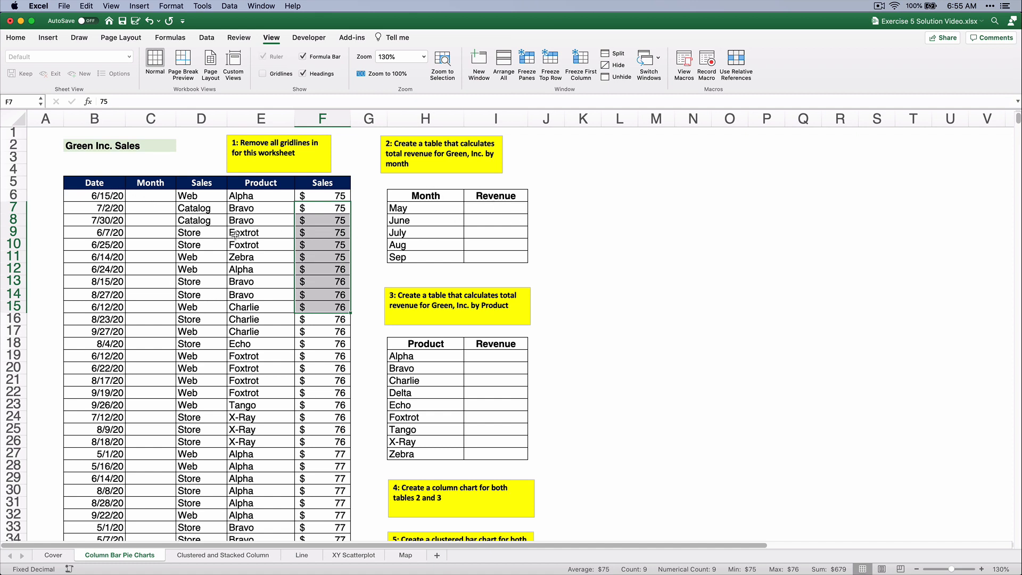
Step: Start a formula with the TEXT function in cell C6, the first cell of the Month column
{"action": "left_click", "coordinate": [153, 196]}
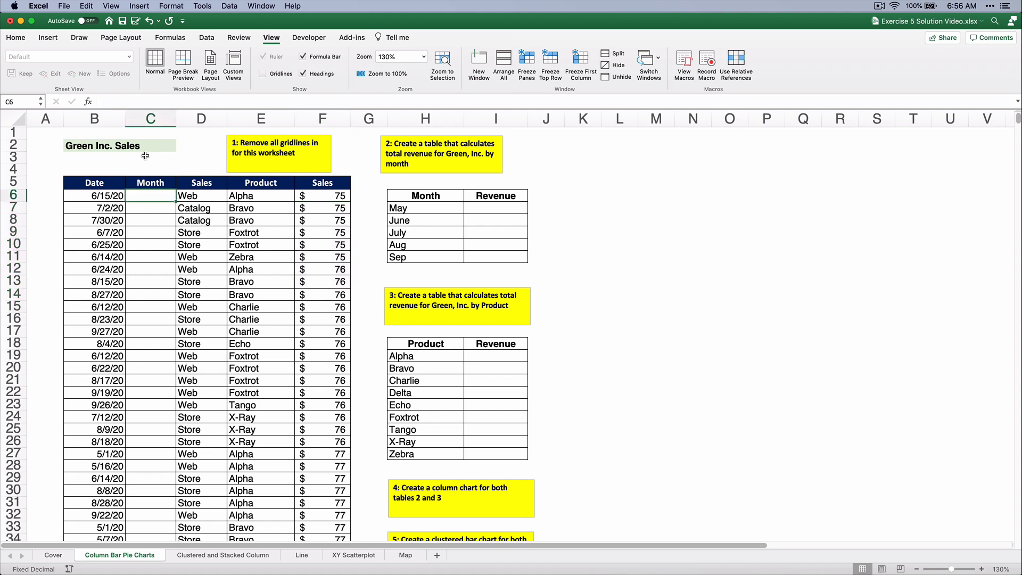
{"action": "left_click", "coordinate": [88, 101]}
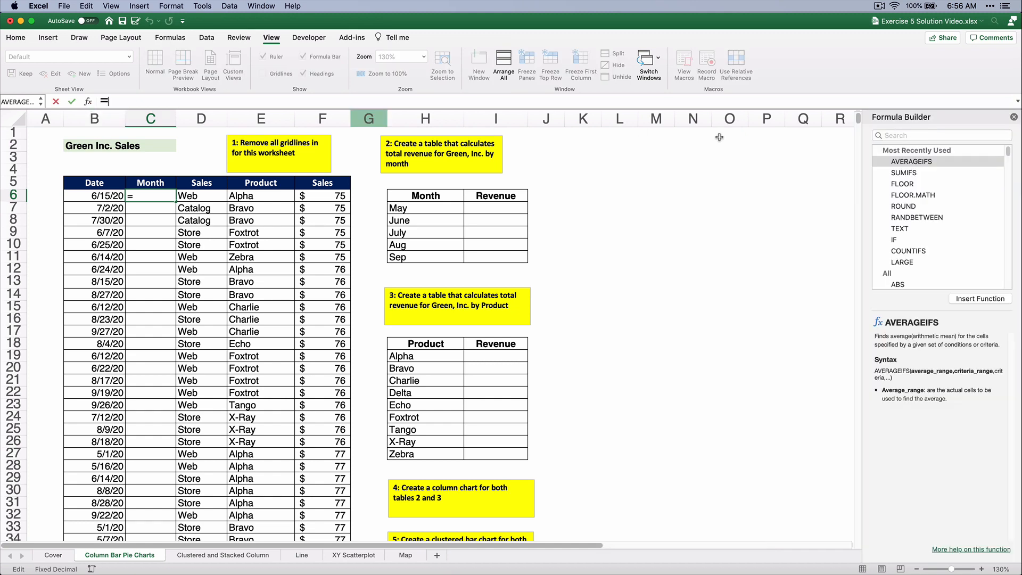
{"action": "left_click", "coordinate": [894, 136]}
{"action": "type", "text": "te"}
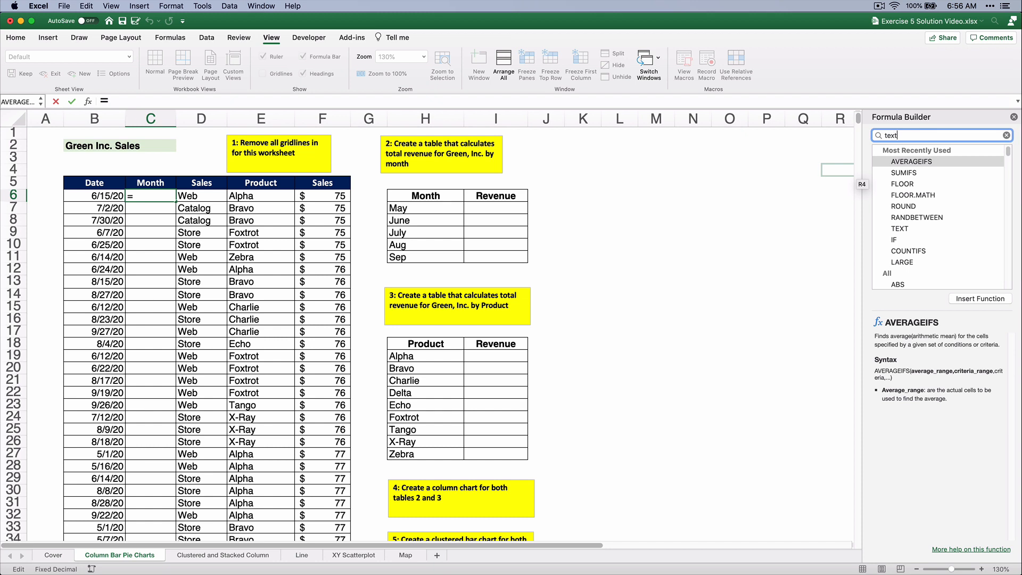
{"action": "type", "text": "xt"}
{"action": "double_click", "coordinate": [908, 158]}
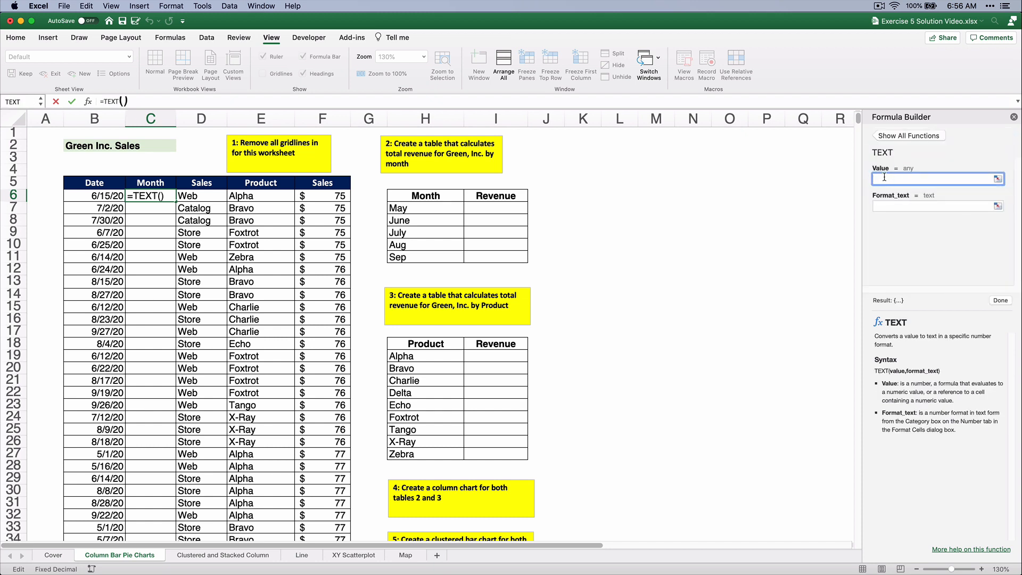
Step: Complete the TEXT function in C6 with B6 as the value and "mmm" as the format text
{"action": "left_click", "coordinate": [100, 198]}
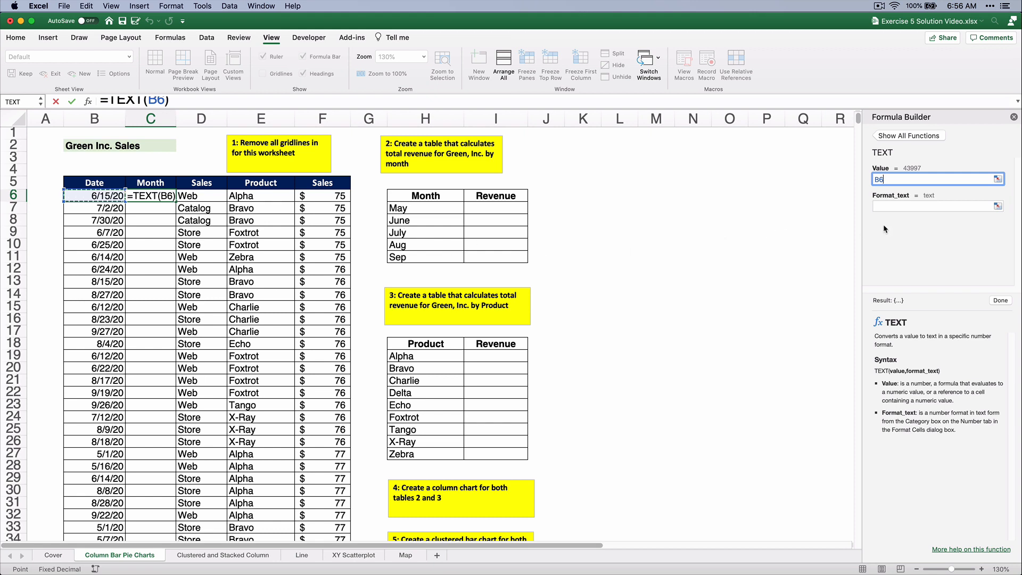
{"action": "left_click", "coordinate": [892, 207]}
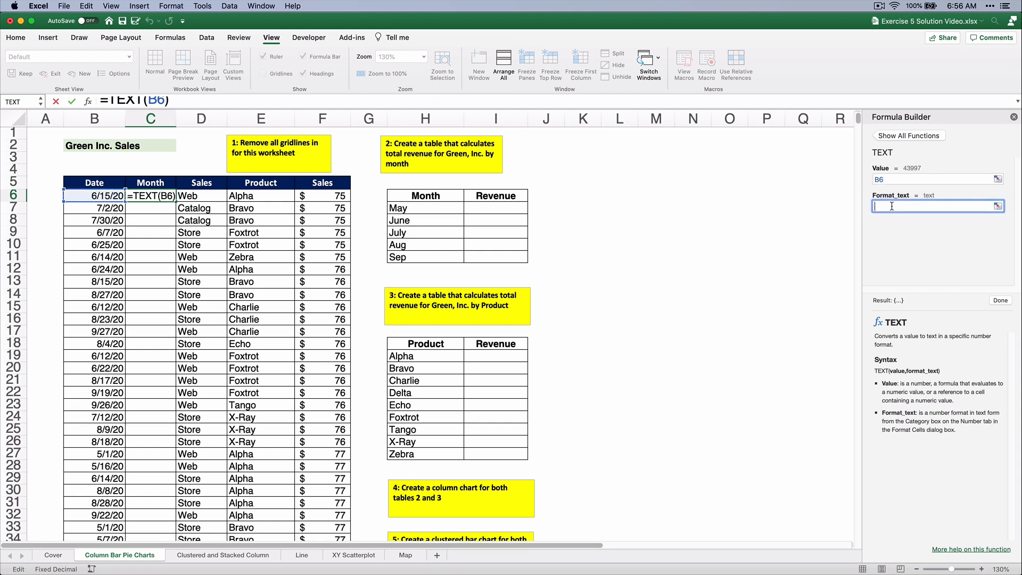
{"action": "type", "text": "\""}
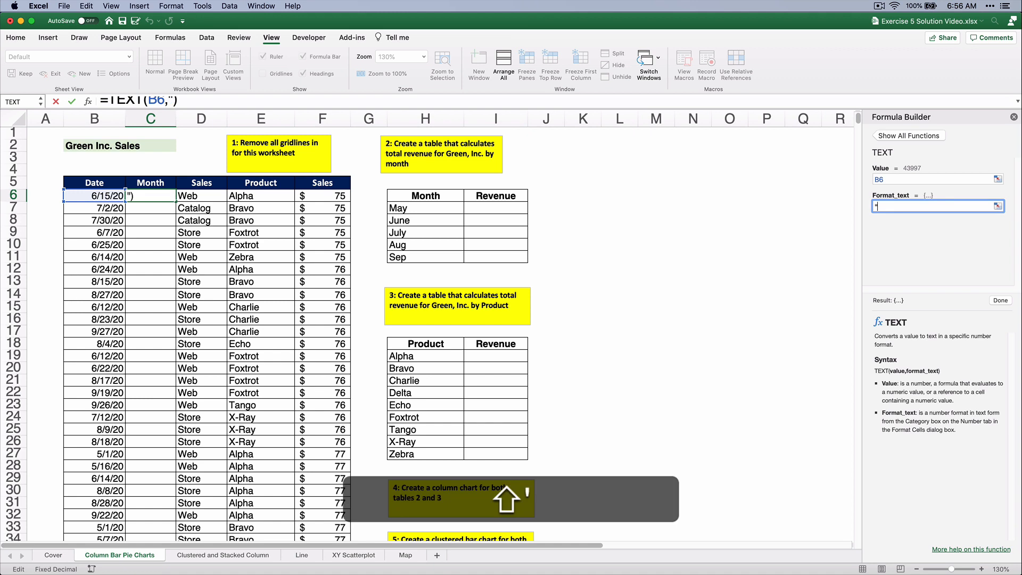
{"action": "type", "text": "mmm"}
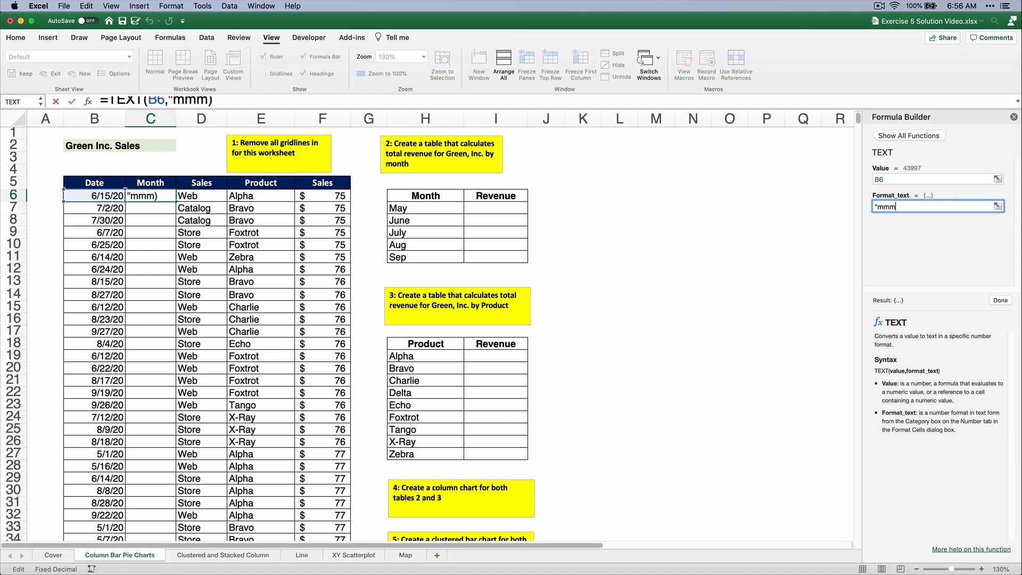
{"action": "type", "text": "\""}
{"action": "left_click", "coordinate": [1000, 300]}
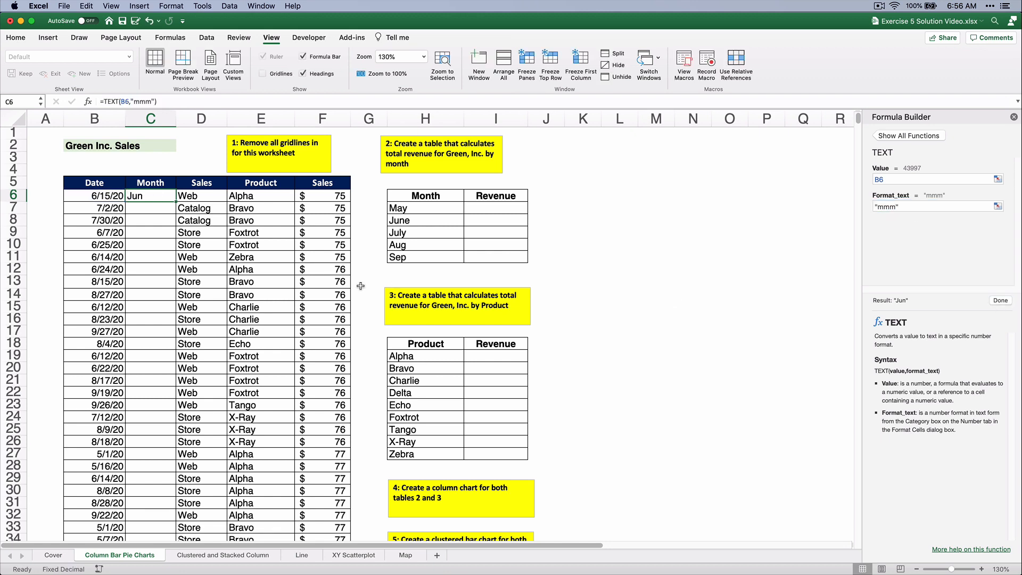
Step: Fill the month formula from C6 down to the last data row and check the copied cells
{"action": "double_click", "coordinate": [174, 202]}
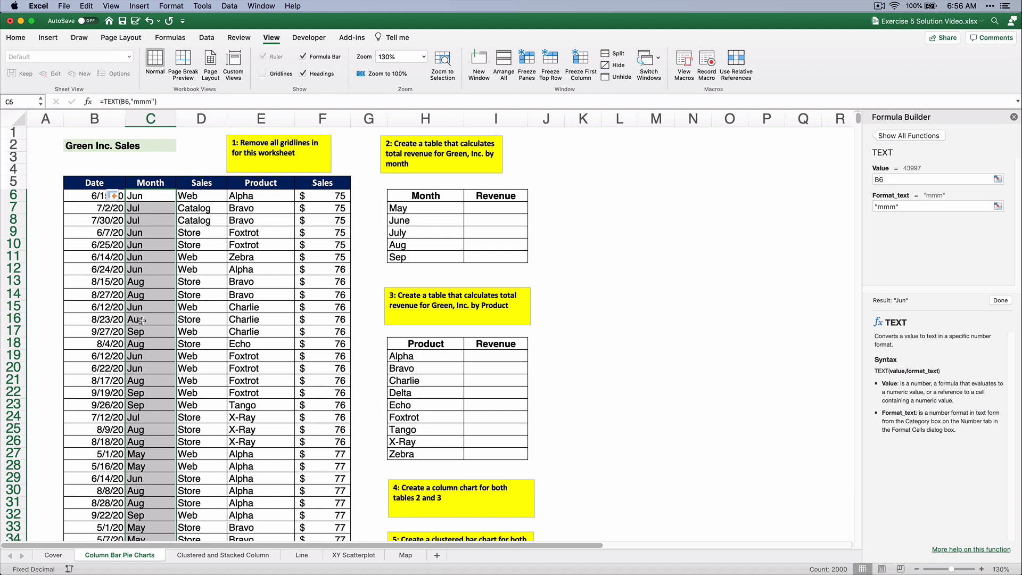
{"action": "scroll", "coordinate": [150, 397], "scroll_direction": "down", "scroll_amount": 3}
{"action": "left_click", "coordinate": [146, 398]}
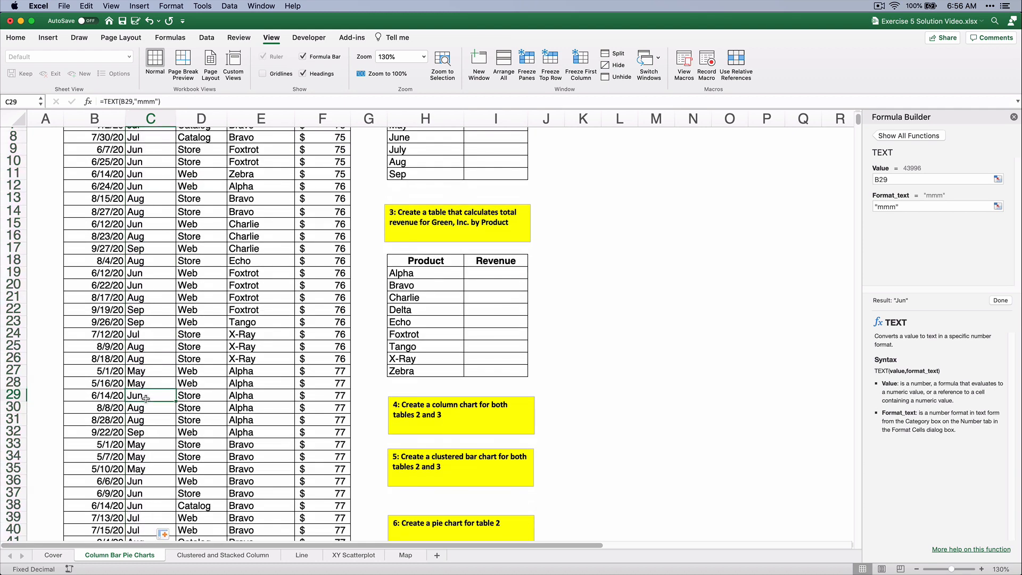
{"action": "key", "text": "shift+super+Down"}
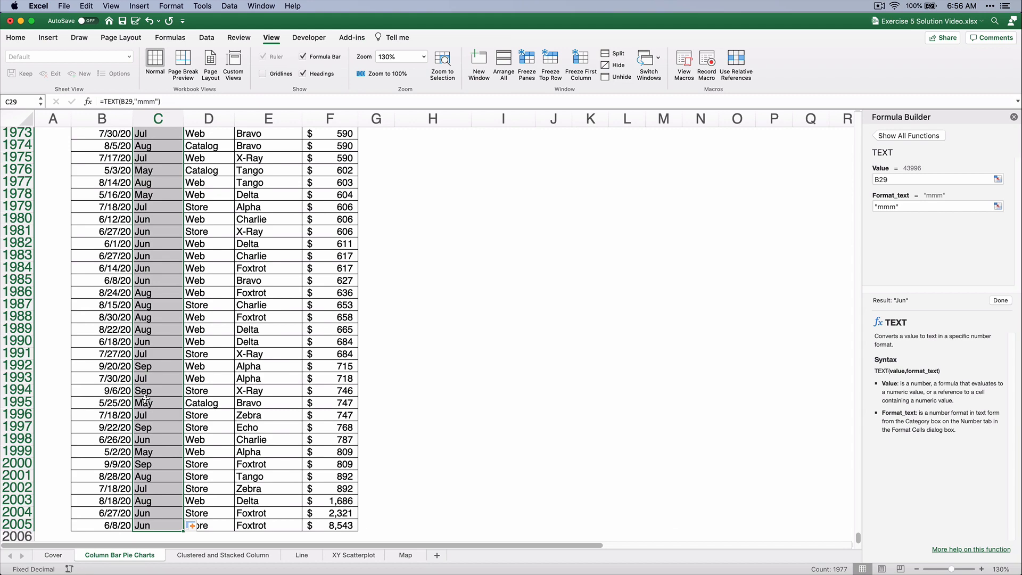
{"action": "key", "text": "super+Up"}
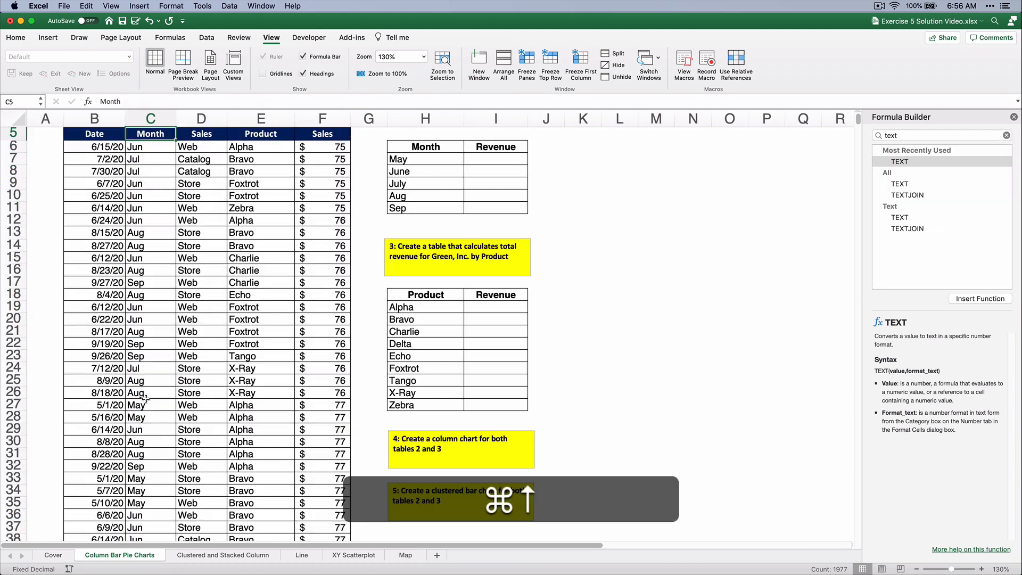
{"action": "left_click", "coordinate": [151, 318]}
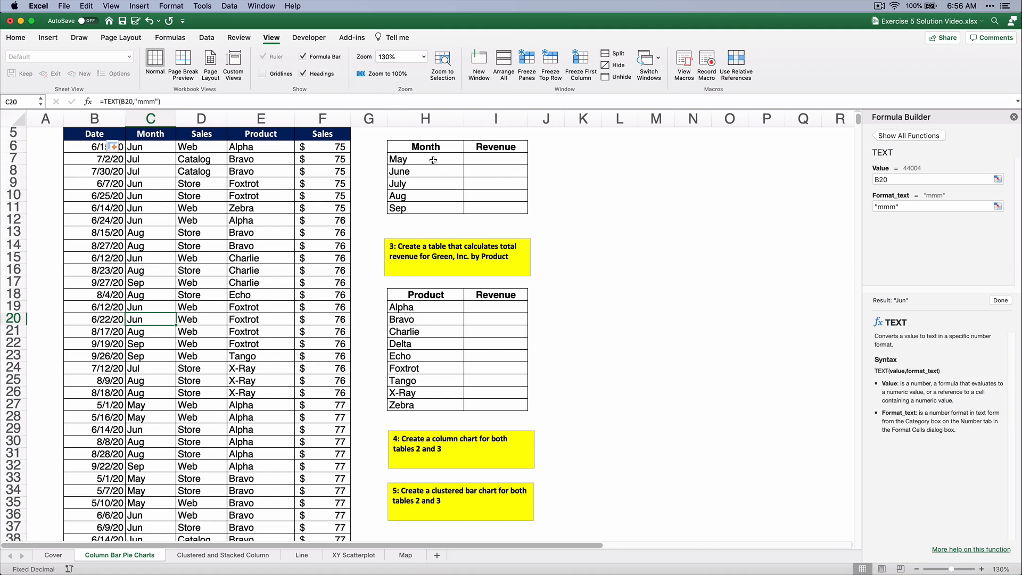
Step: Name the Month column data, from C6 down to the last row, as the range months
{"action": "left_click", "coordinate": [142, 148]}
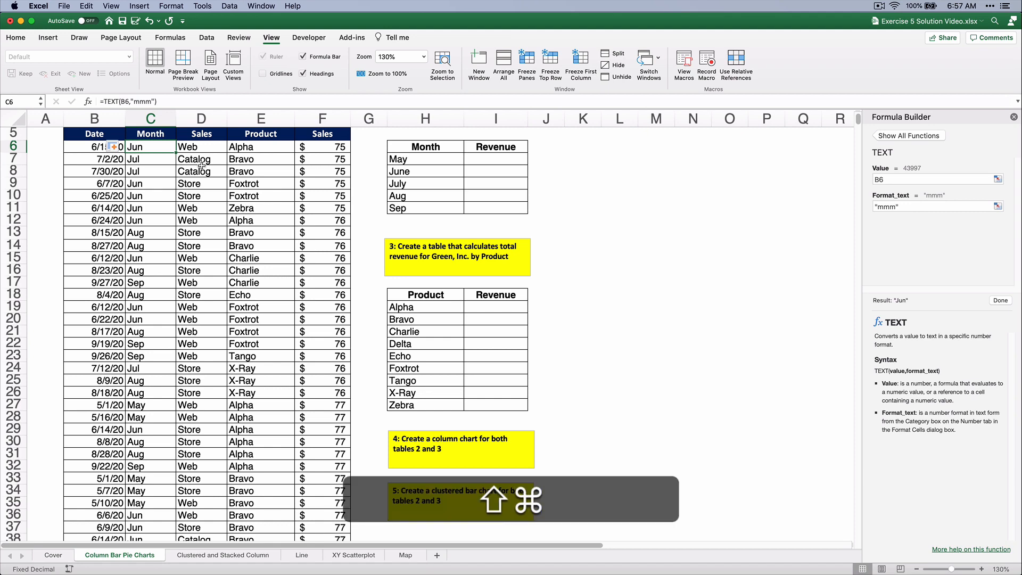
{"action": "key", "text": "shift+super+Down"}
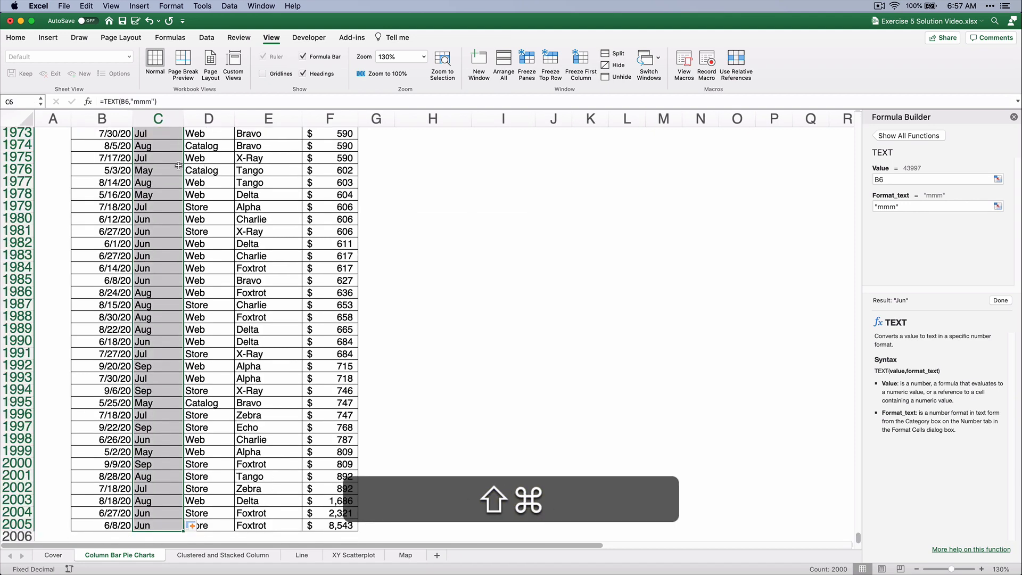
{"action": "left_click", "coordinate": [22, 101]}
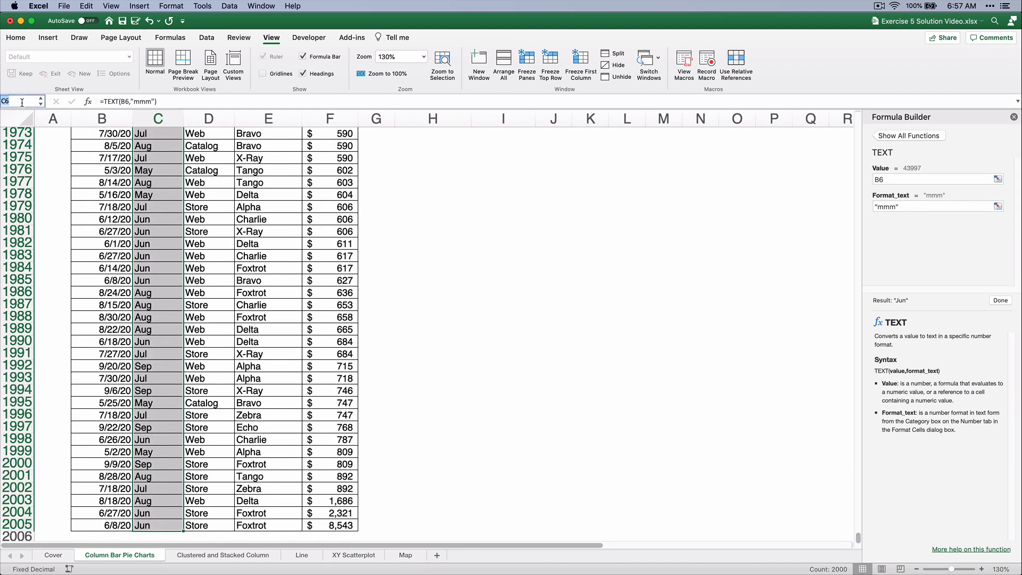
{"action": "type", "text": "months"}
{"action": "key", "text": "Return"}
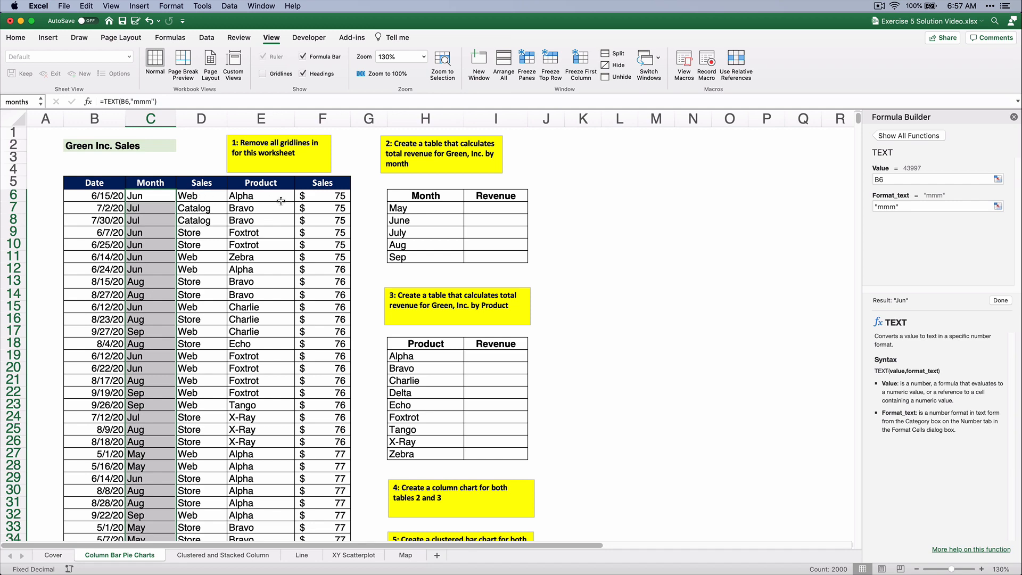
Step: Name the Product column data, from E6 down to the last row, as the range product
{"action": "left_click", "coordinate": [262, 197]}
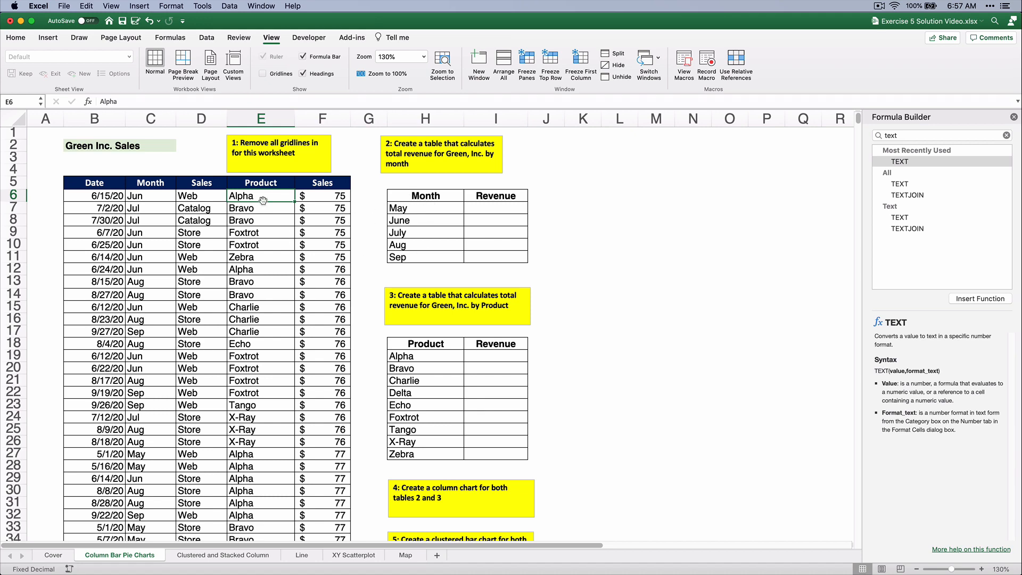
{"action": "key", "text": "shift+super+Down"}
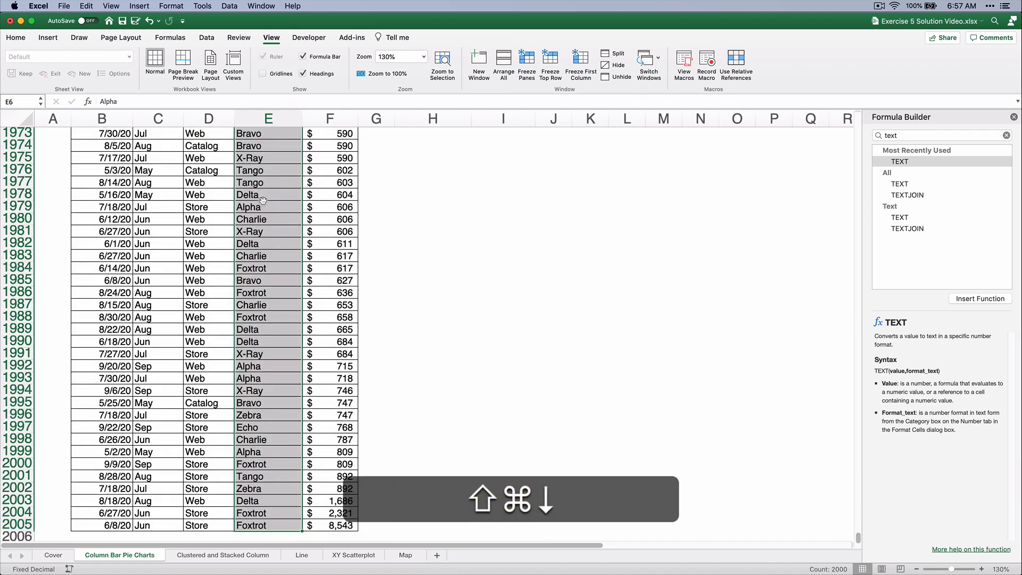
{"action": "left_click", "coordinate": [12, 102]}
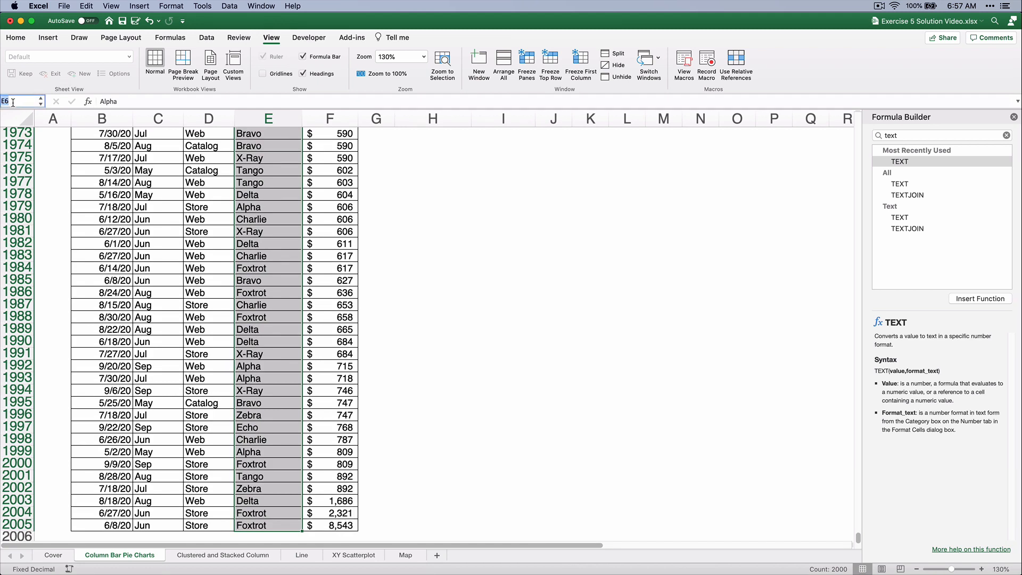
{"action": "type", "text": "product"}
{"action": "key", "text": "Return"}
Step: Name the Sales amount data, from F6 down to the last row, as the range revenue
{"action": "left_click", "coordinate": [334, 197]}
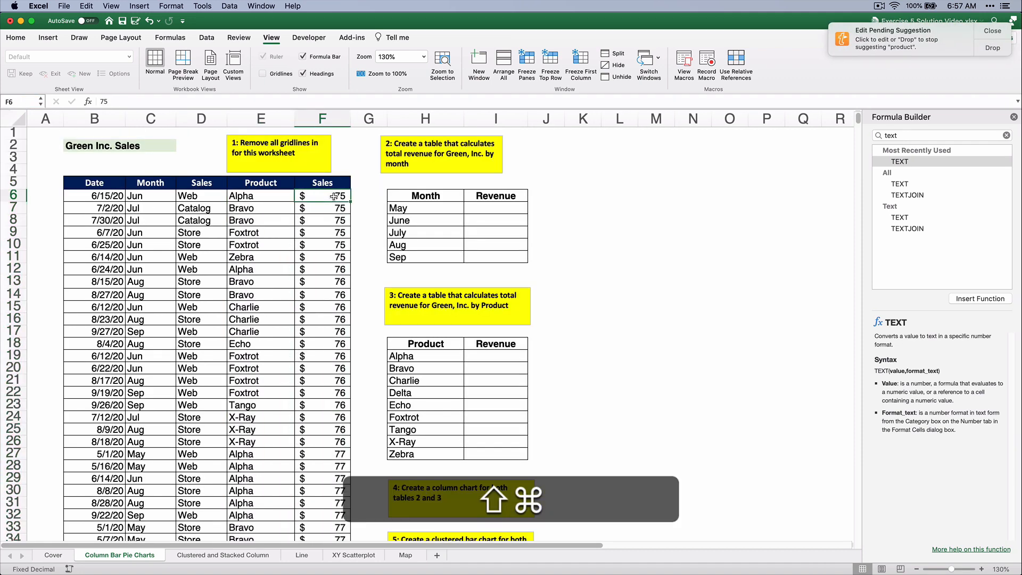
{"action": "key", "text": "super+shift+Down"}
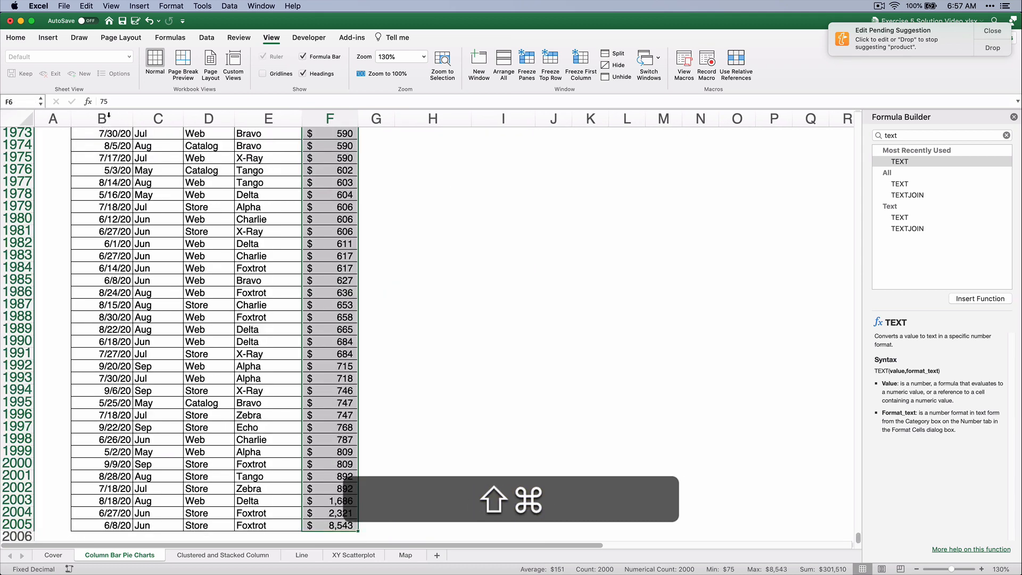
{"action": "left_click", "coordinate": [29, 103]}
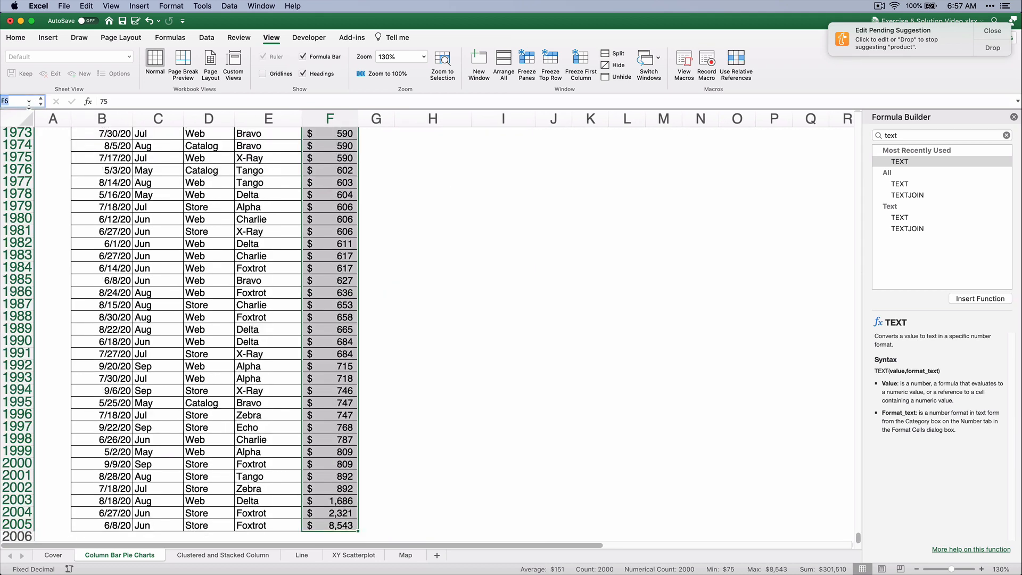
{"action": "type", "text": "revenue"}
{"action": "key", "text": "Return"}
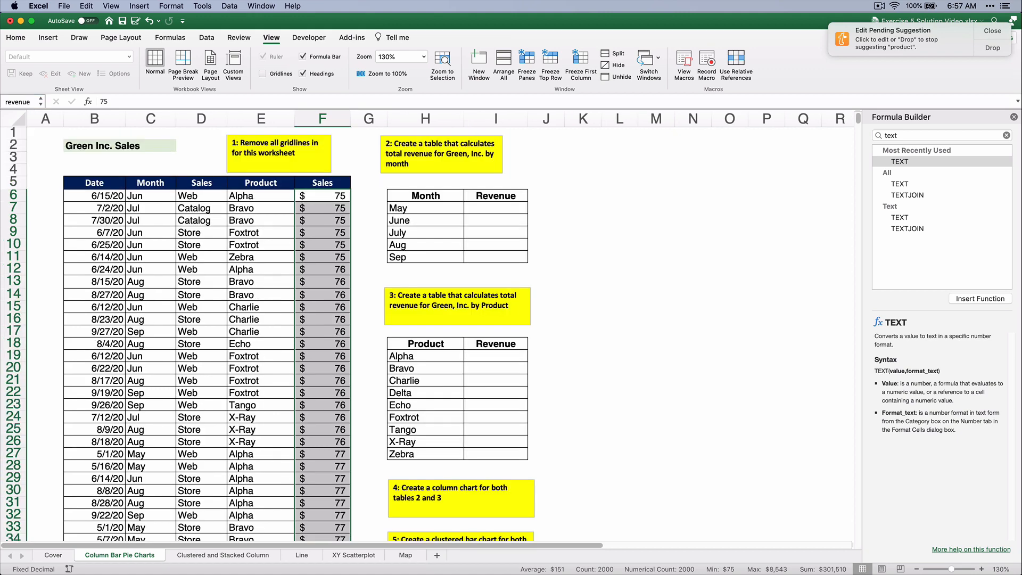
Step: Check the cells covered by the named ranges months, product and revenue by jumping to each one
{"action": "left_click", "coordinate": [236, 421]}
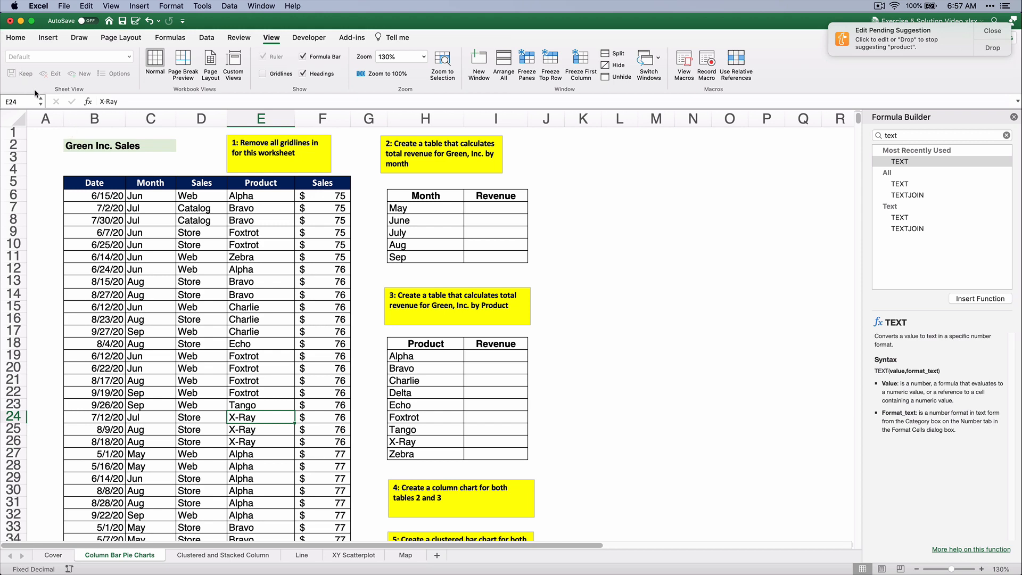
{"action": "left_click", "coordinate": [39, 104]}
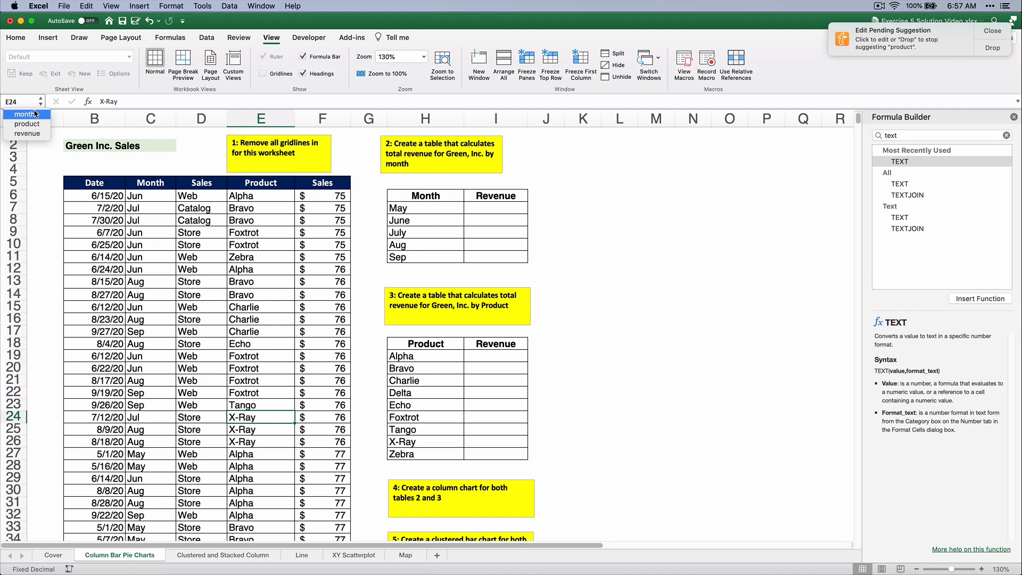
{"action": "left_click", "coordinate": [33, 114]}
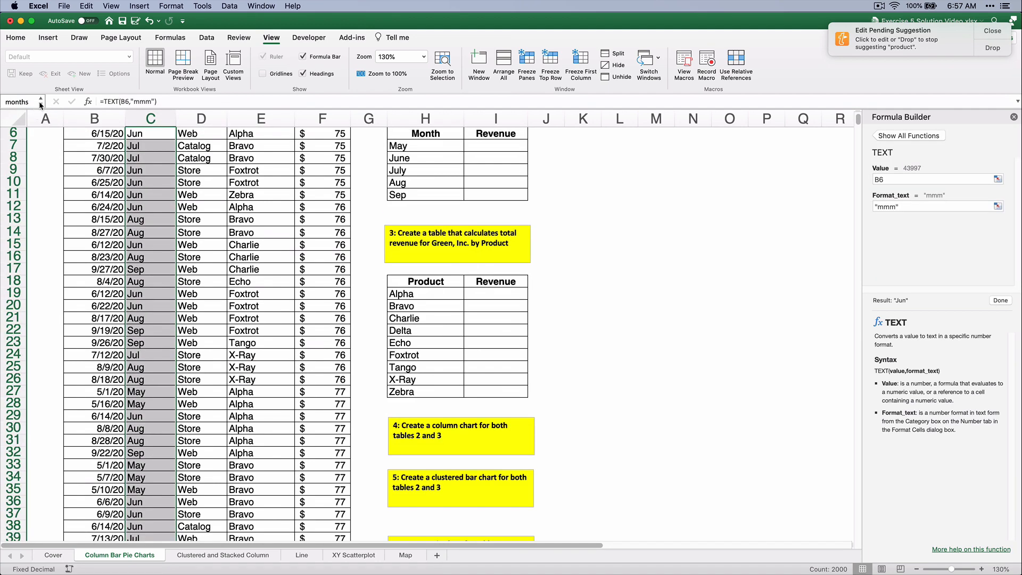
{"action": "left_click", "coordinate": [40, 104]}
{"action": "left_click", "coordinate": [34, 125]}
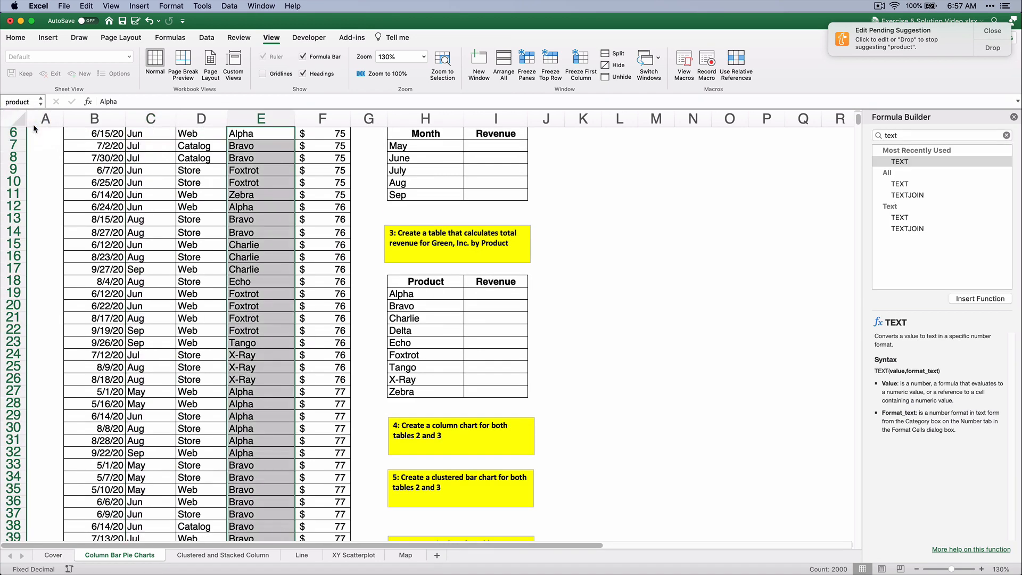
{"action": "scroll", "coordinate": [187, 198], "scroll_direction": "up", "scroll_amount": 1}
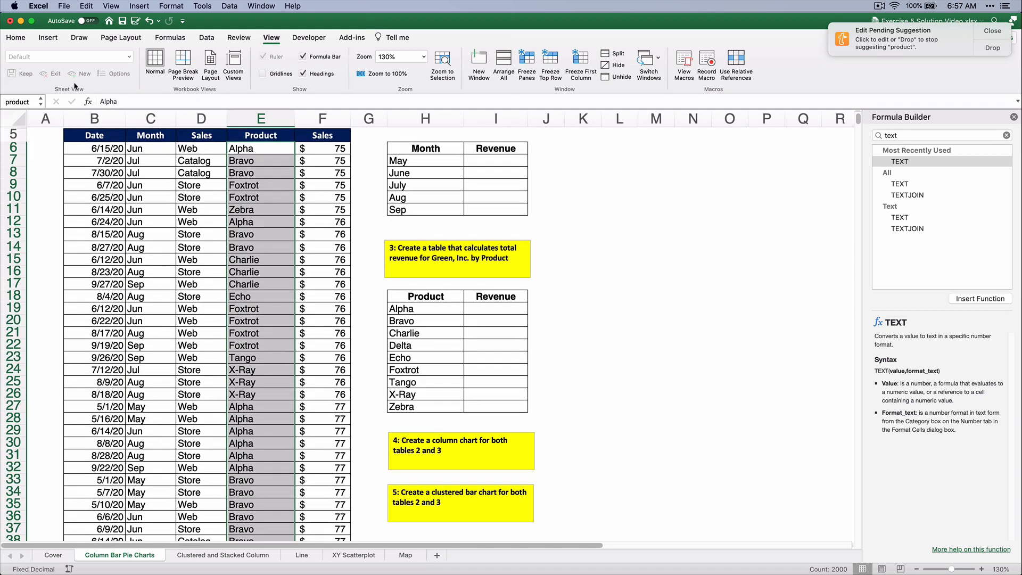
{"action": "left_click", "coordinate": [41, 106]}
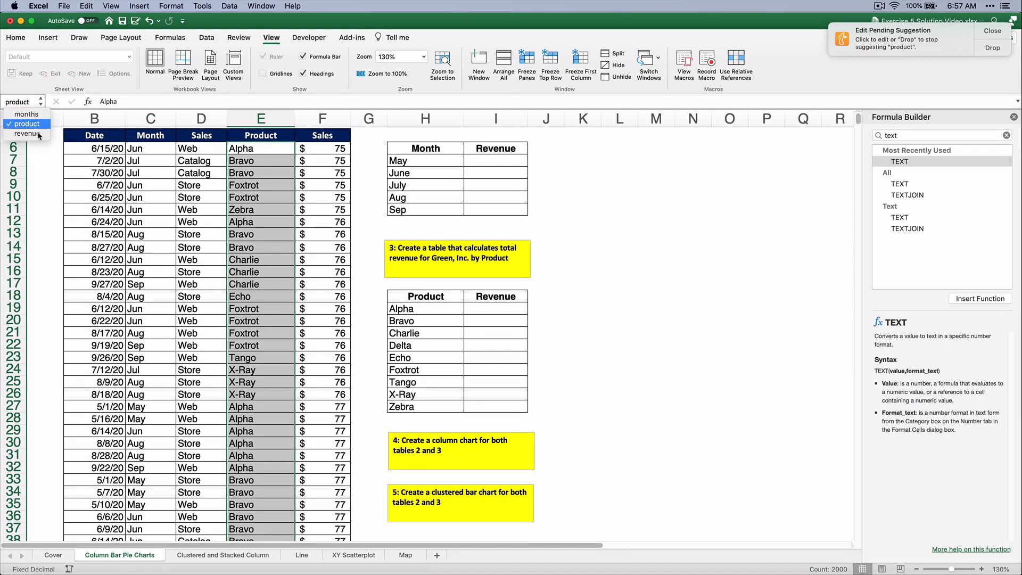
{"action": "left_click", "coordinate": [38, 132]}
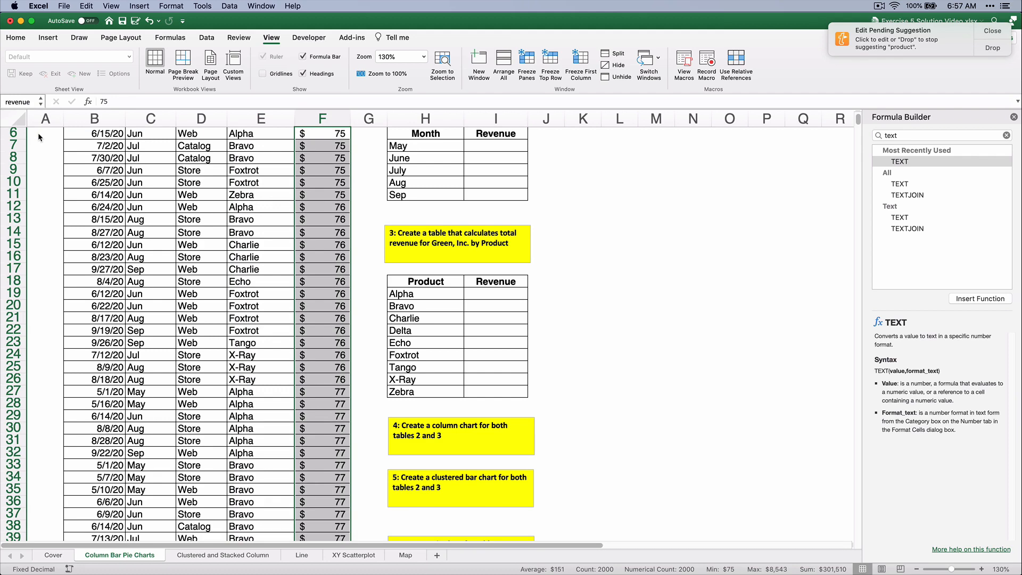
{"action": "scroll", "coordinate": [138, 227], "scroll_direction": "up", "scroll_amount": 5}
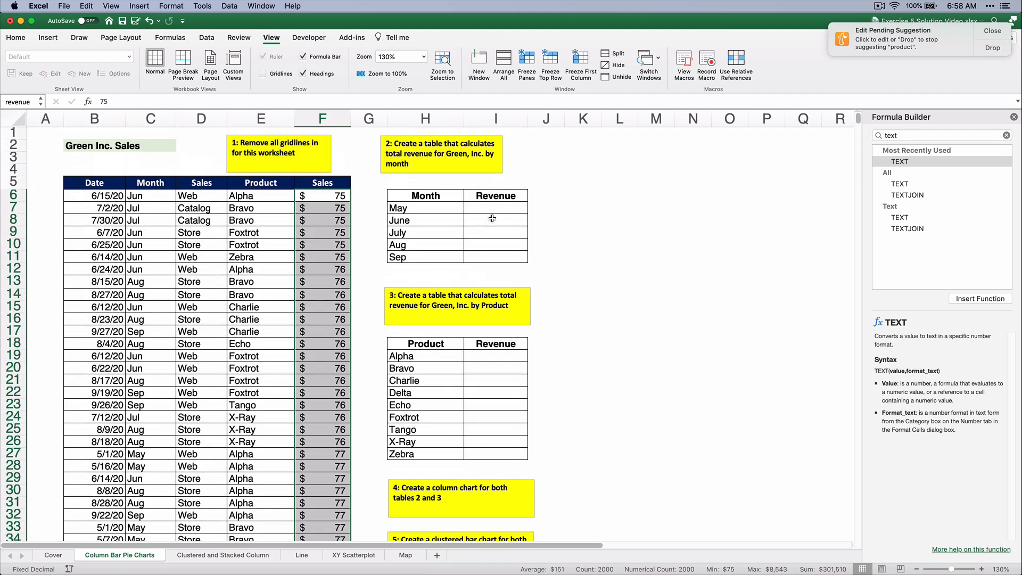
Step: Start a SUMIFS formula in the May revenue cell I7 with revenue as the sum range
{"action": "left_click_drag", "start_coordinate": [487, 210], "coordinate": [494, 234]}
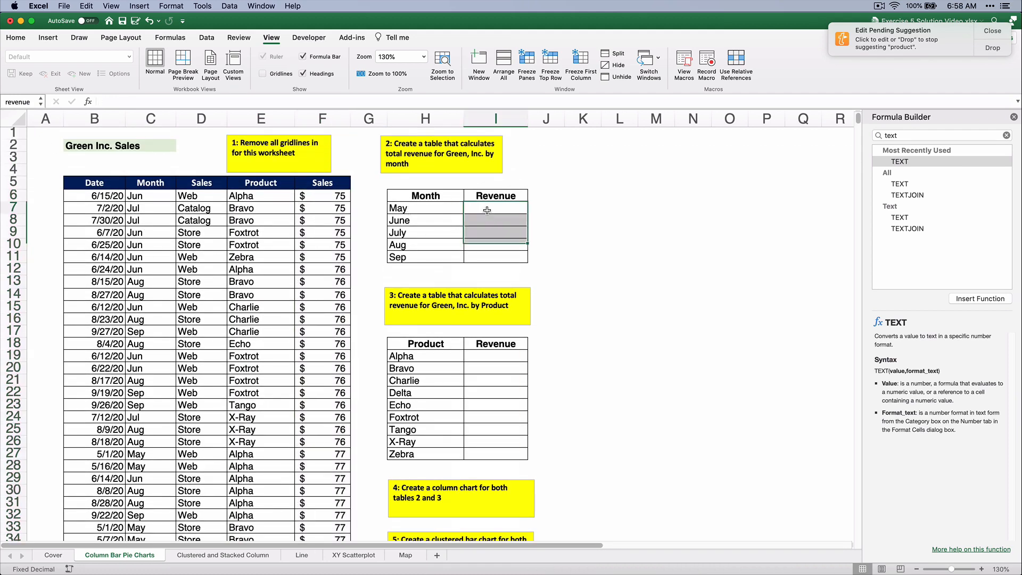
{"action": "left_click", "coordinate": [487, 210]}
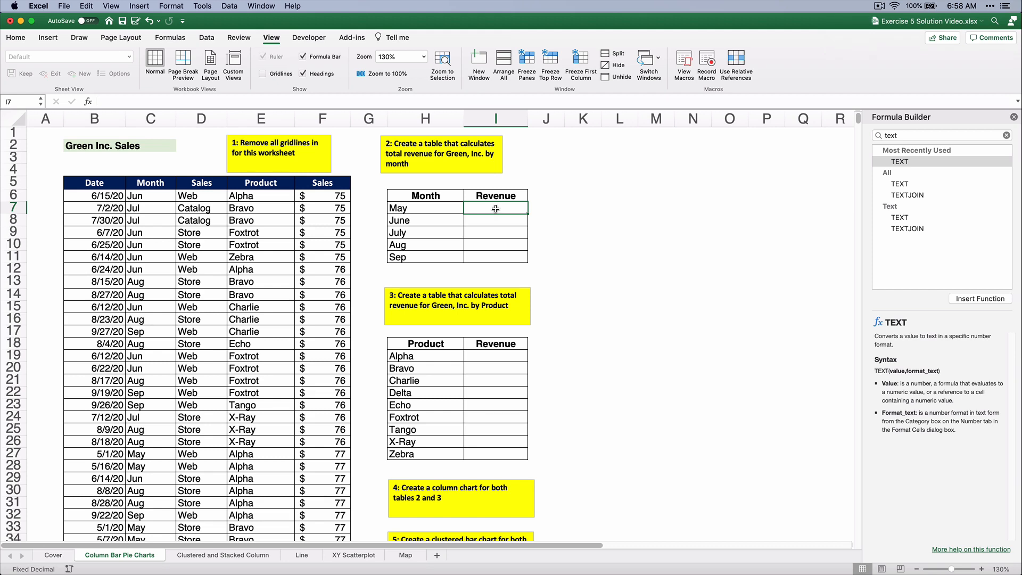
{"action": "double_click", "coordinate": [900, 136]}
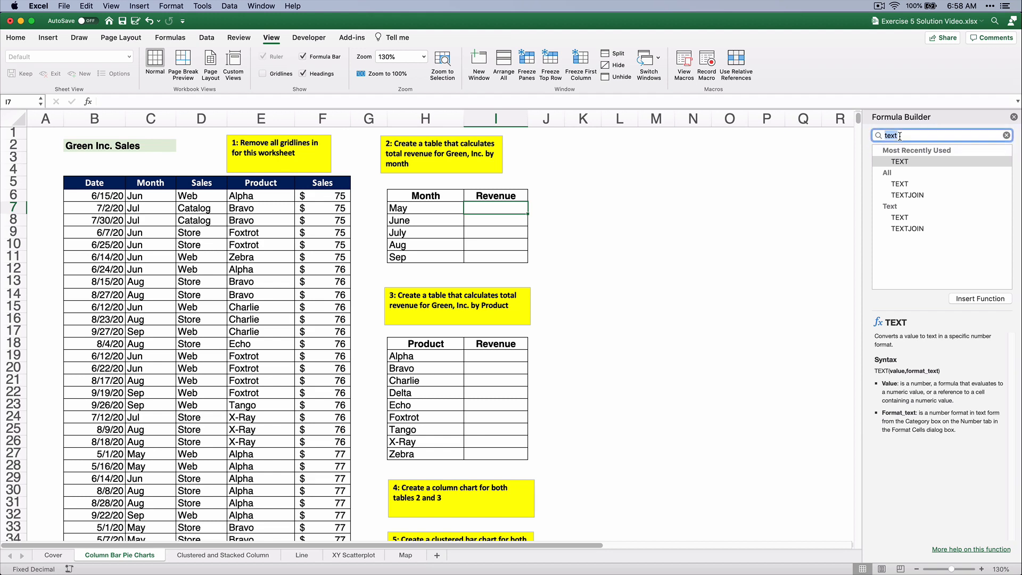
{"action": "type", "text": "sumif"}
{"action": "double_click", "coordinate": [908, 163]}
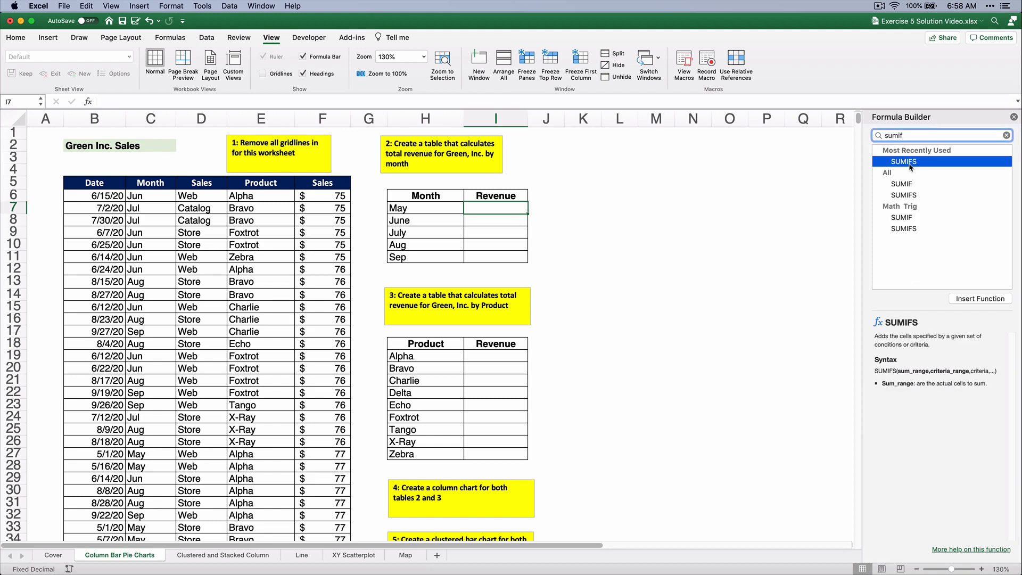
{"action": "left_click", "coordinate": [881, 194]}
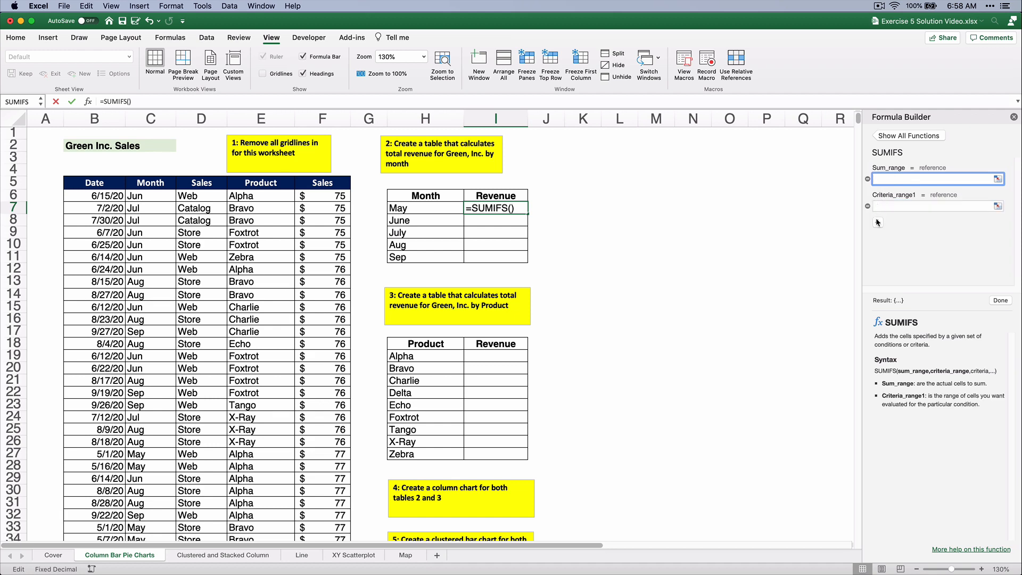
{"action": "left_click", "coordinate": [879, 222]}
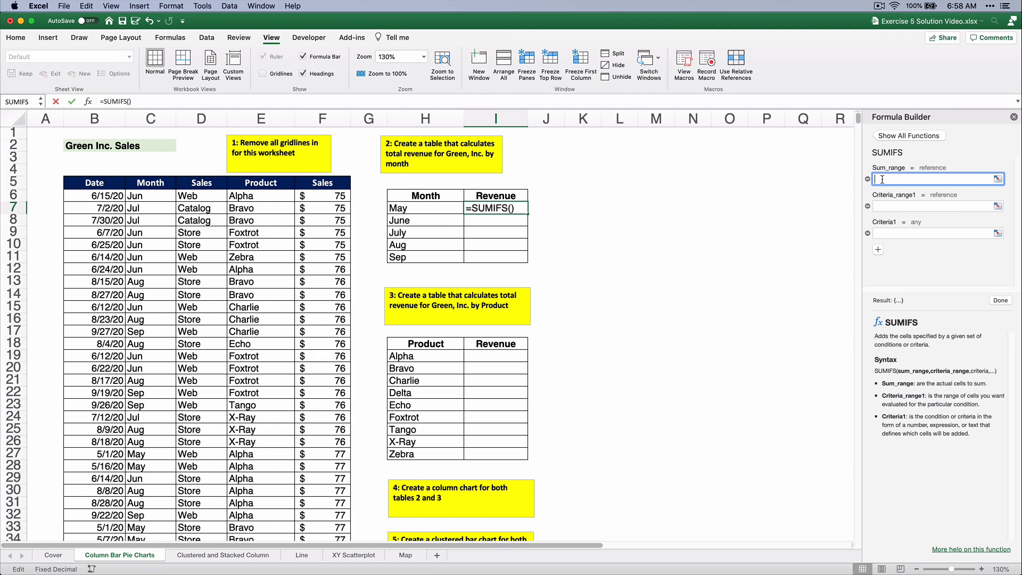
{"action": "type", "text": "revenue"}
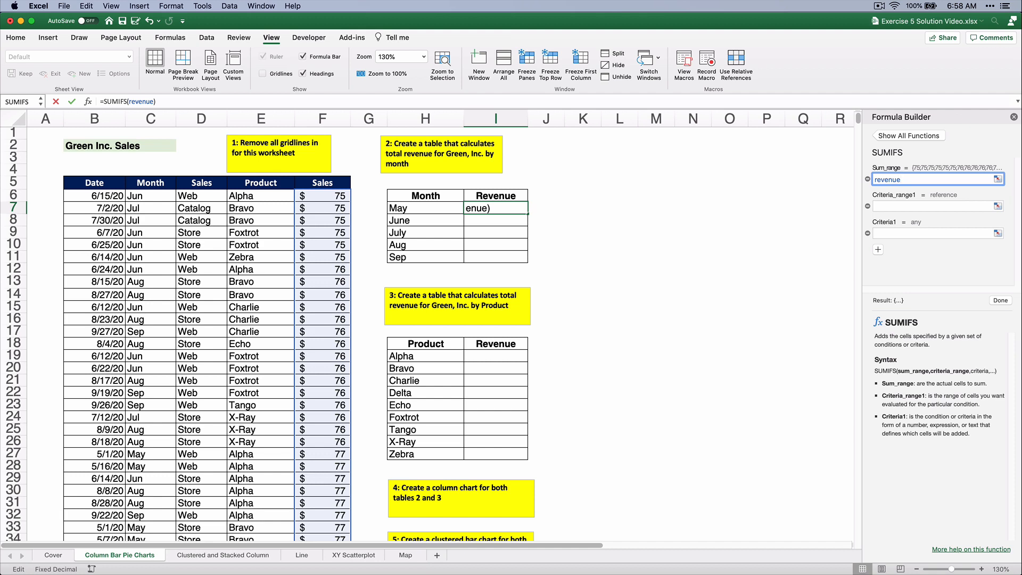
Step: Complete the May SUMIFS formula with months as the criteria range and H7 as the criterion
{"action": "left_click", "coordinate": [887, 207]}
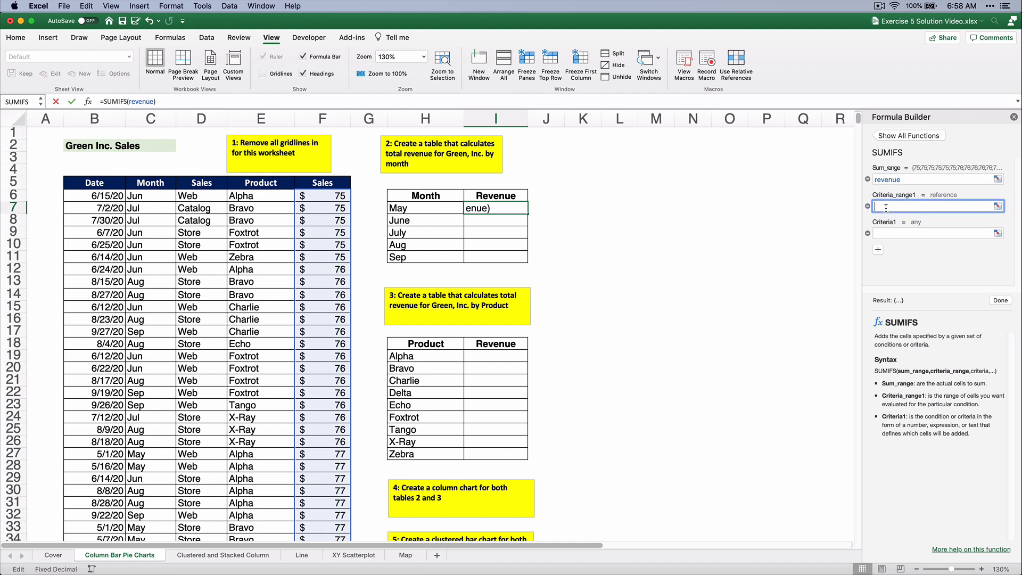
{"action": "type", "text": "month"}
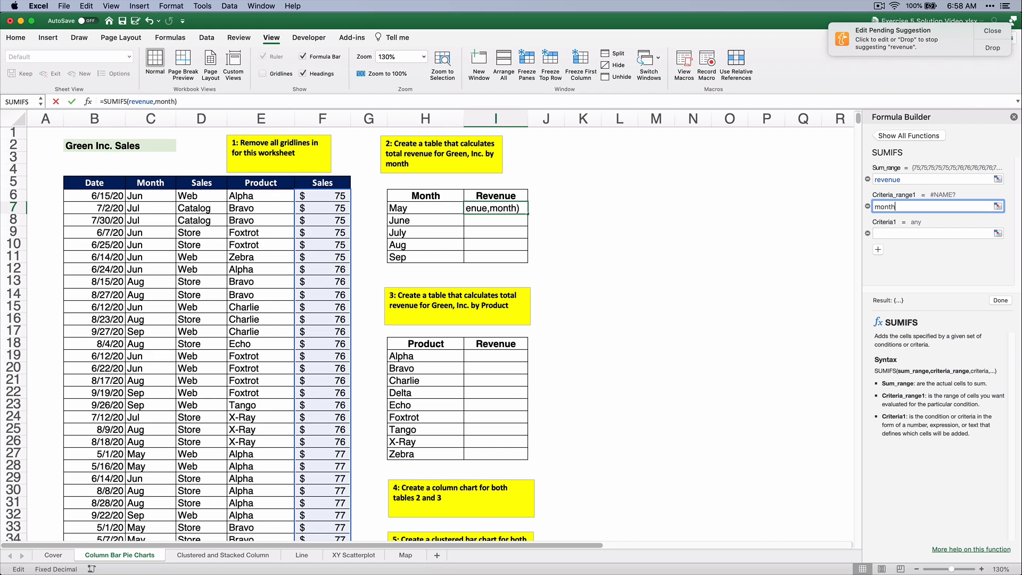
{"action": "type", "text": "s"}
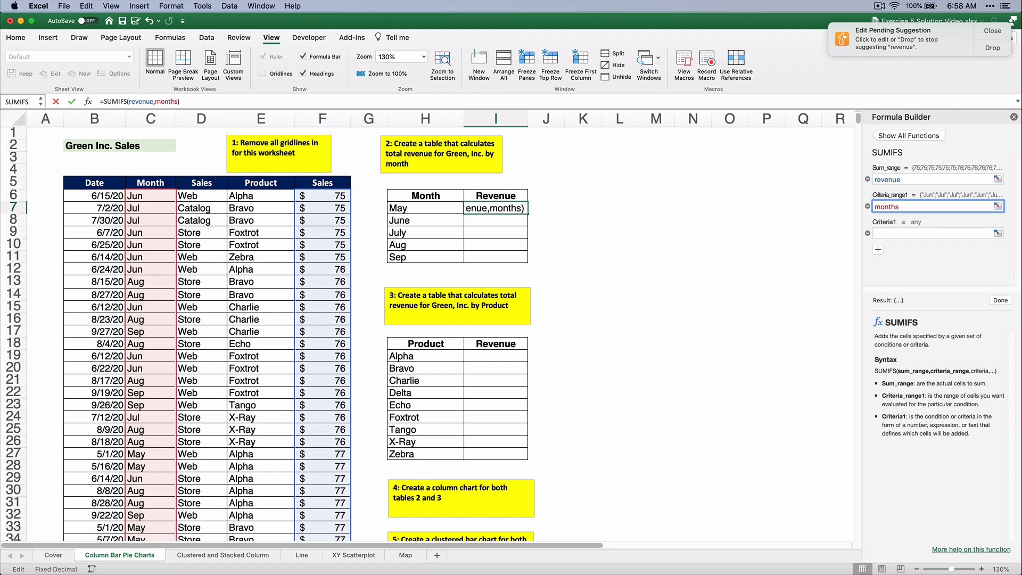
{"action": "left_click", "coordinate": [882, 233]}
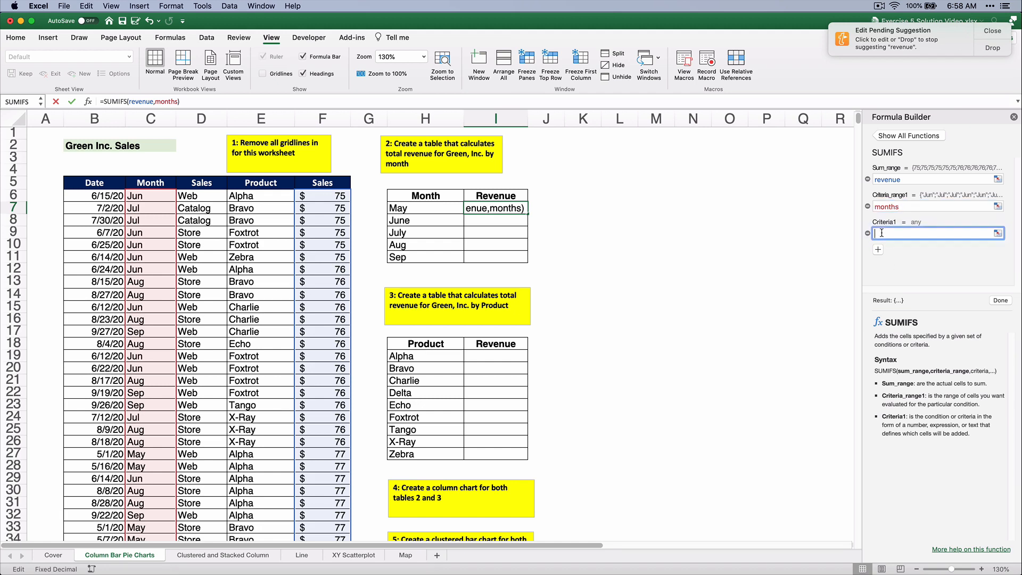
{"action": "left_click", "coordinate": [394, 209]}
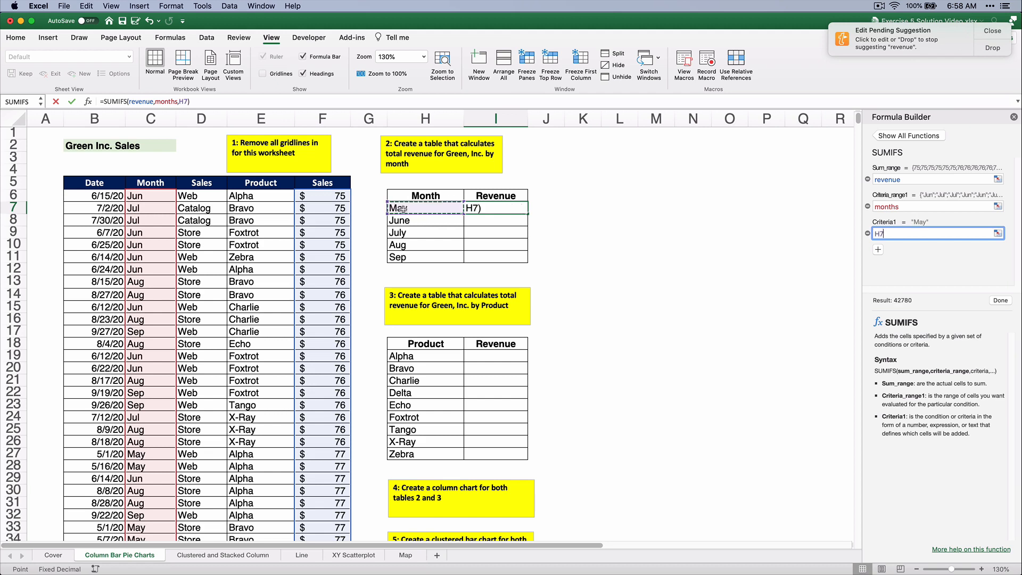
{"action": "left_click", "coordinate": [1007, 302]}
{"action": "left_click", "coordinate": [626, 273]}
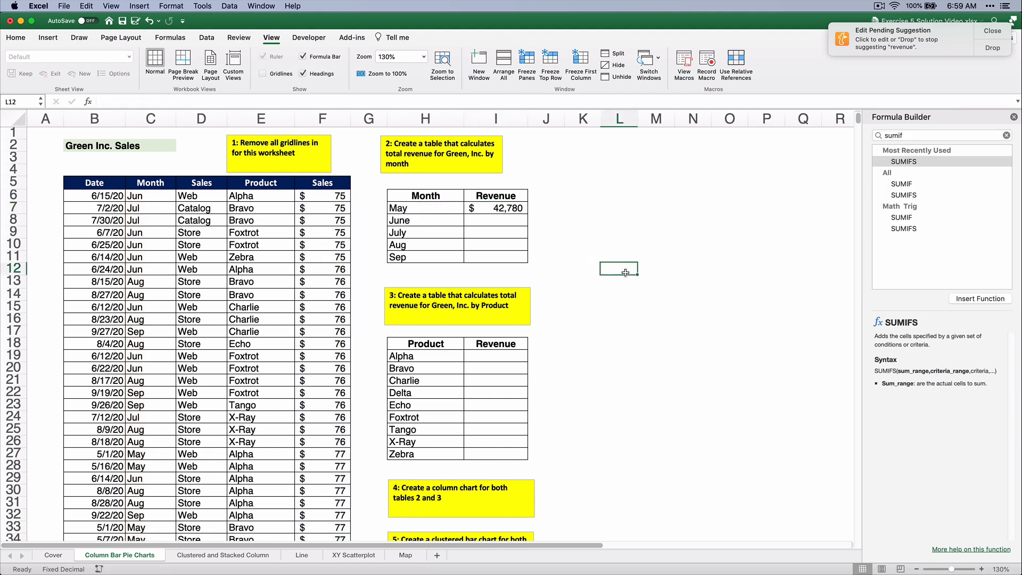
Step: Copy the May revenue formula from I7 to the remaining months in I8:I11
{"action": "left_click", "coordinate": [505, 209]}
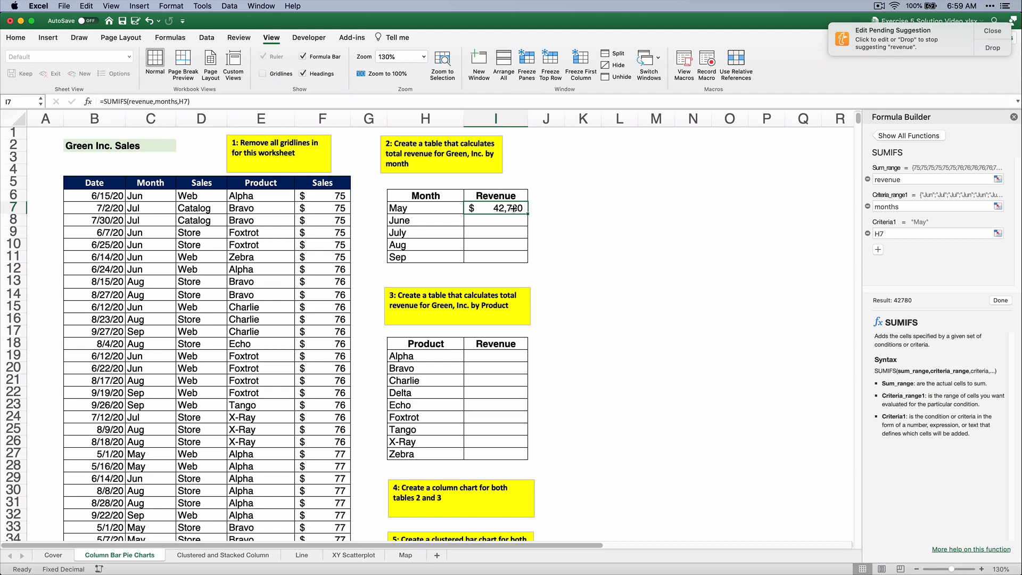
{"action": "key", "text": "super+c"}
{"action": "left_click_drag", "start_coordinate": [508, 219], "coordinate": [510, 253]}
{"action": "key", "text": "super+v"}
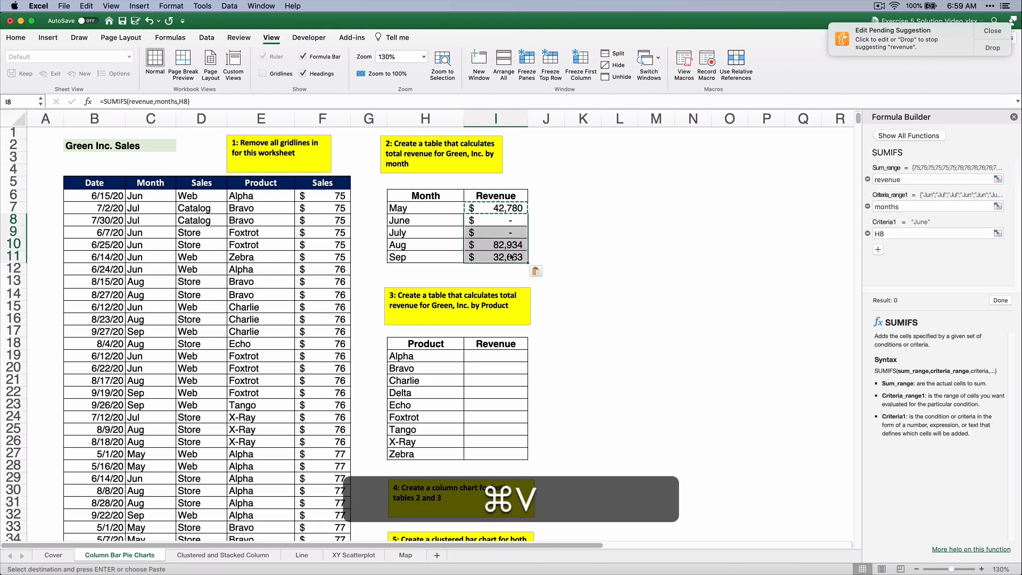
{"action": "left_click", "coordinate": [560, 252]}
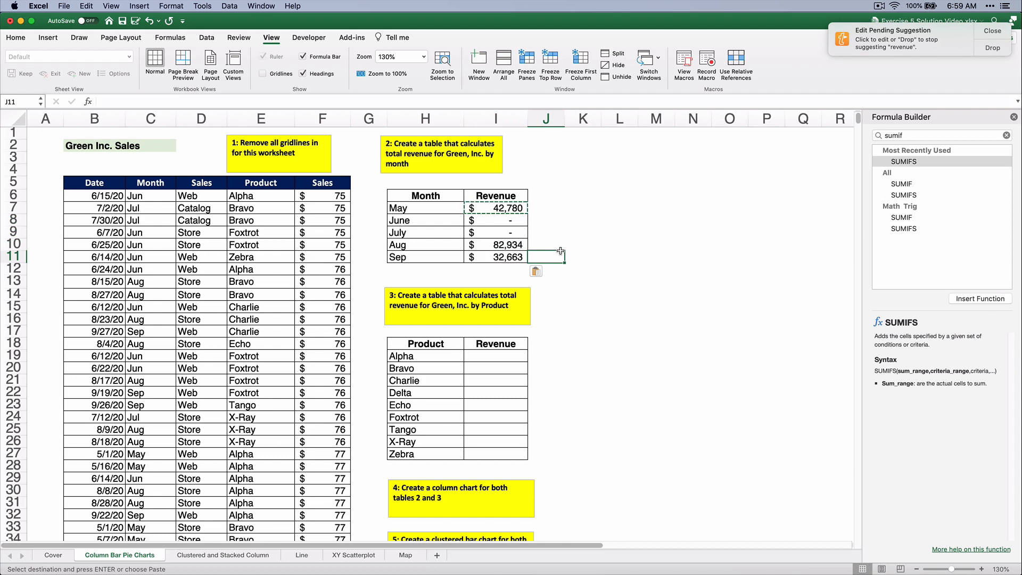
Step: Shorten the month labels in H8 and H9 to Jun and Jul
{"action": "left_click", "coordinate": [414, 222]}
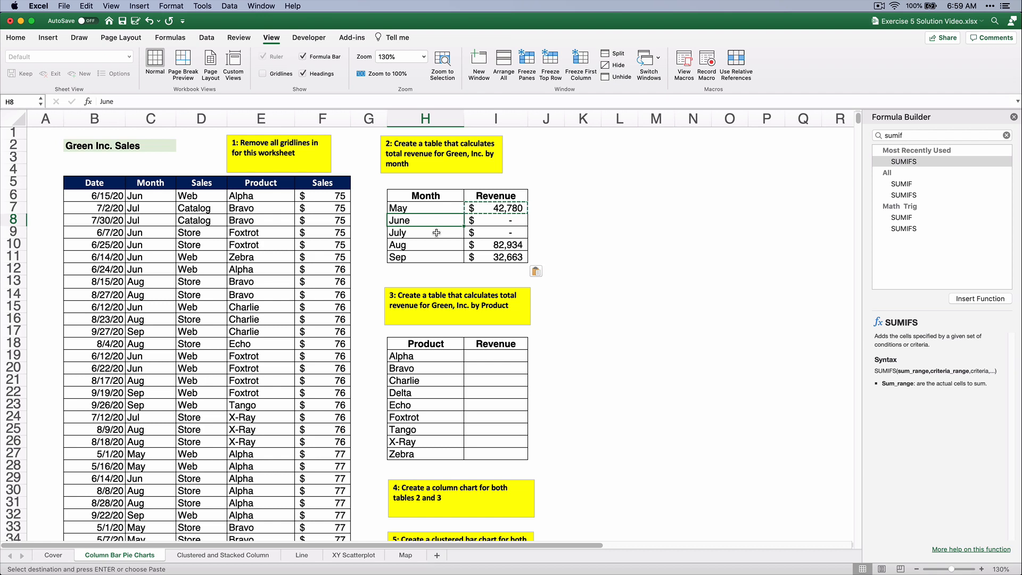
{"action": "key", "text": "ctrl+u"}
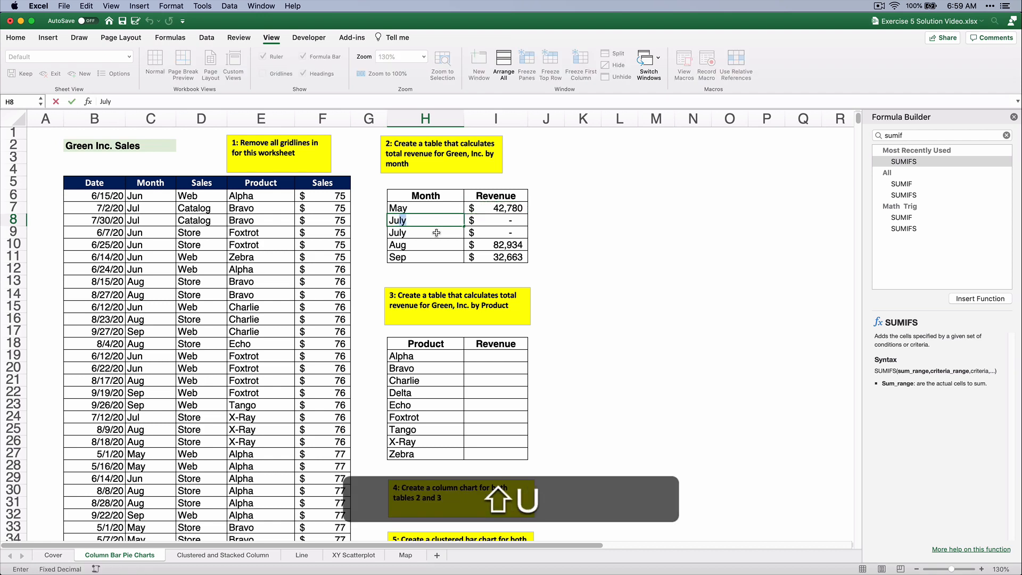
{"action": "key", "text": "BackSpace"}
{"action": "key", "text": "Return"}
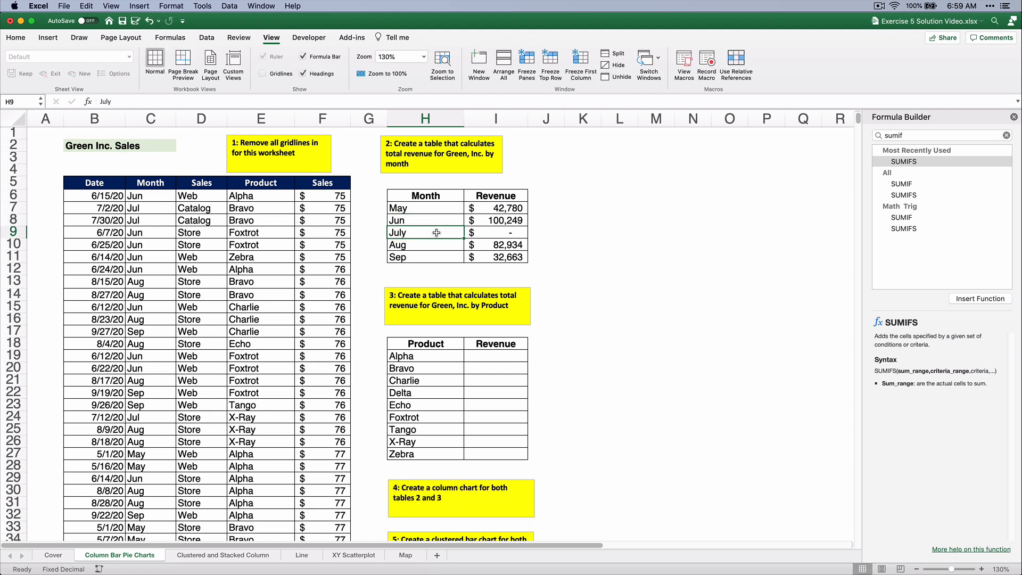
{"action": "key", "text": "ctrl+u"}
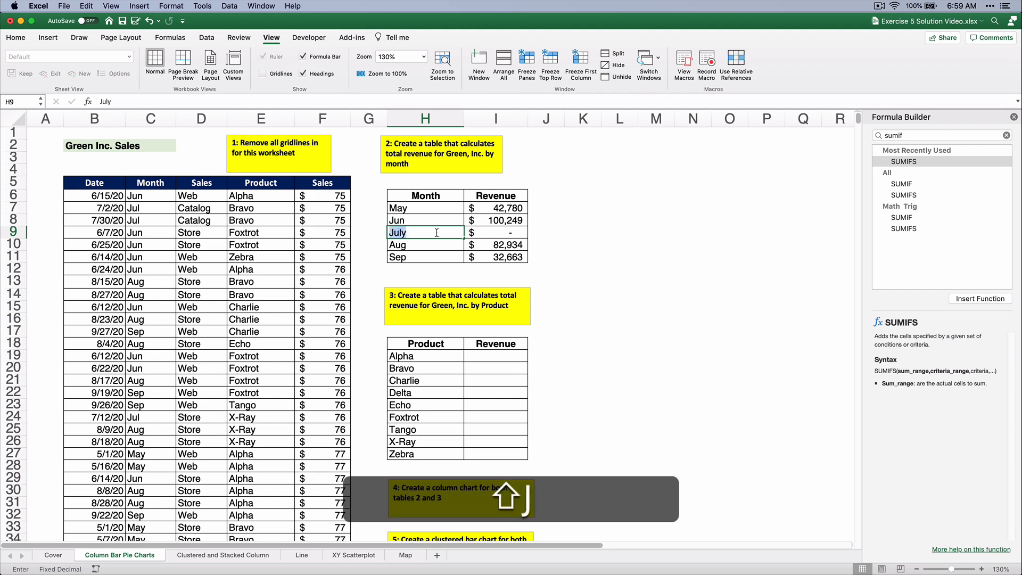
{"action": "key", "text": "BackSpace"}
{"action": "key", "text": "Return"}
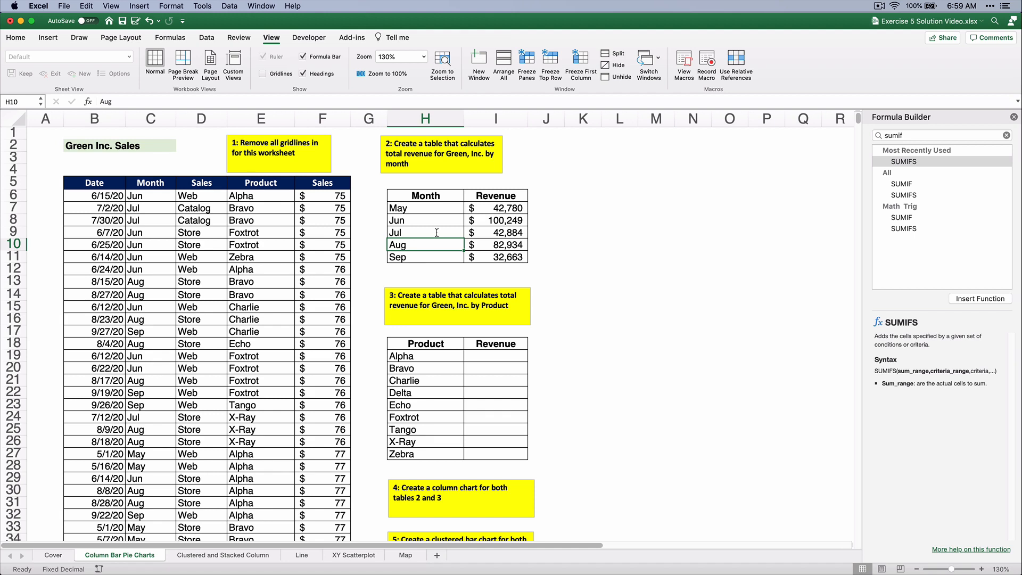
Step: Enter a SUMIFS formula in the Alpha revenue cell I19 with sum range revenue, criteria range product and criterion H19
{"action": "left_click", "coordinate": [488, 354]}
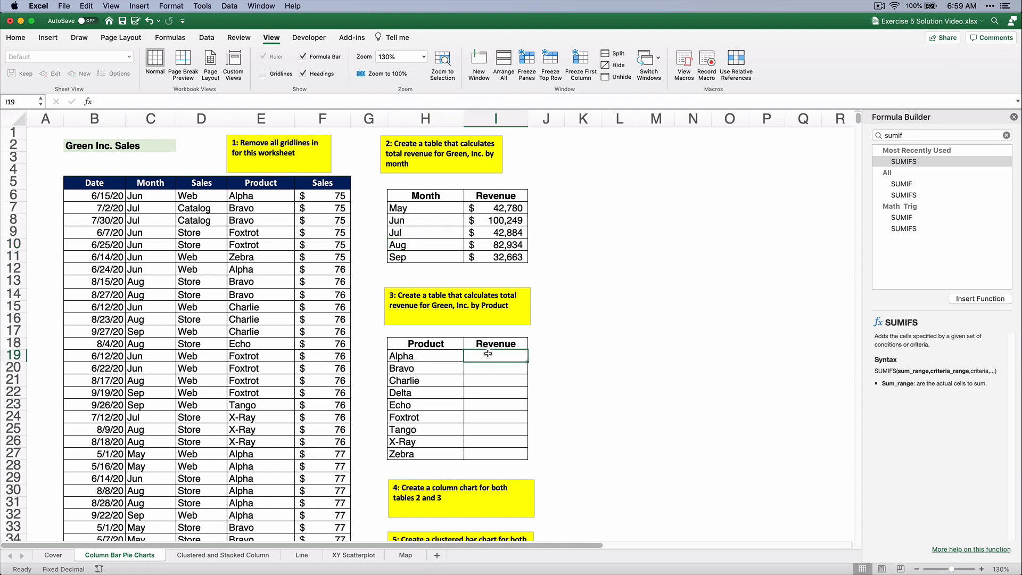
{"action": "double_click", "coordinate": [904, 162]}
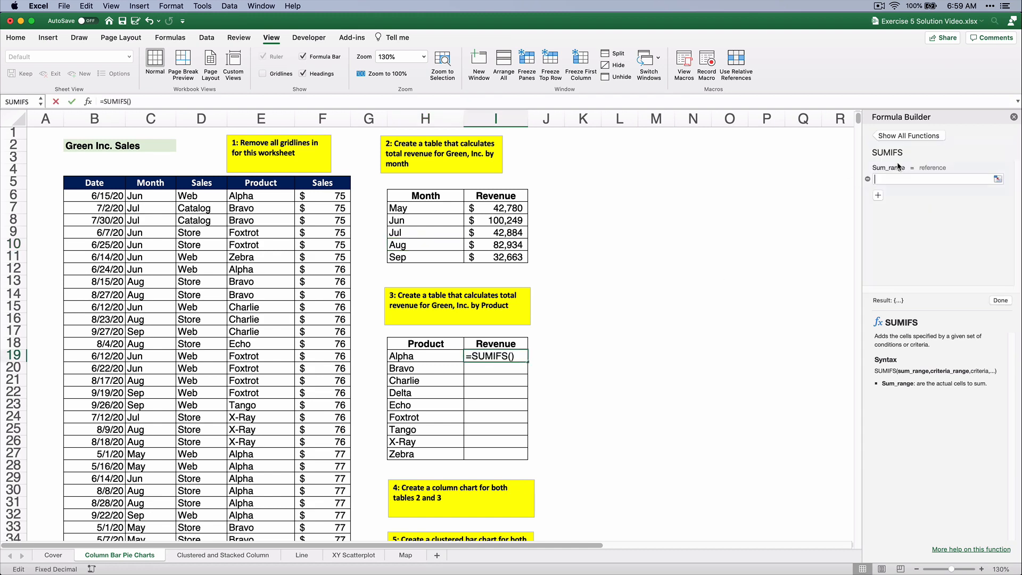
{"action": "left_click", "coordinate": [879, 198]}
{"action": "left_click", "coordinate": [878, 223]}
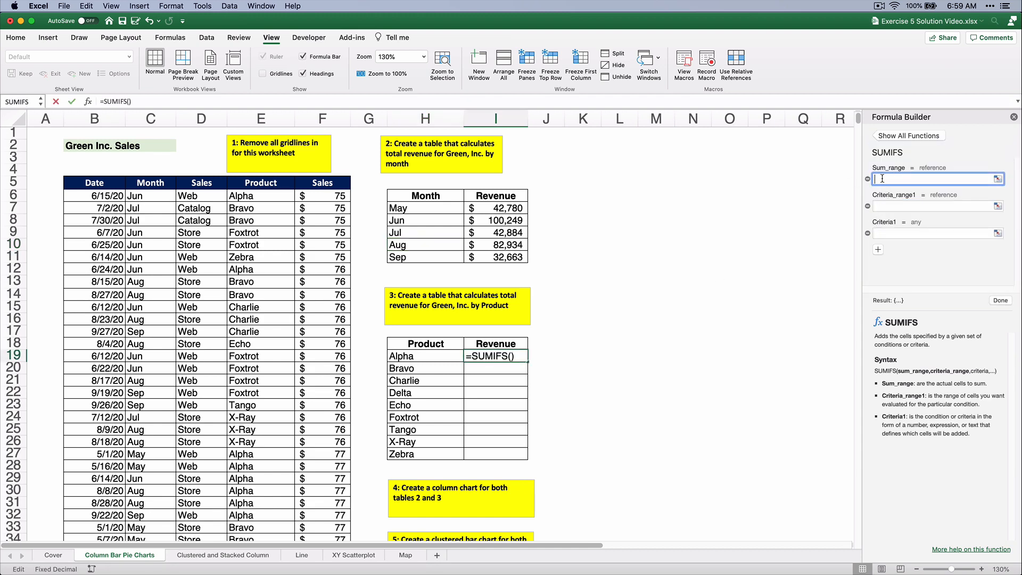
{"action": "type", "text": "revenue"}
{"action": "key", "text": "Tab"}
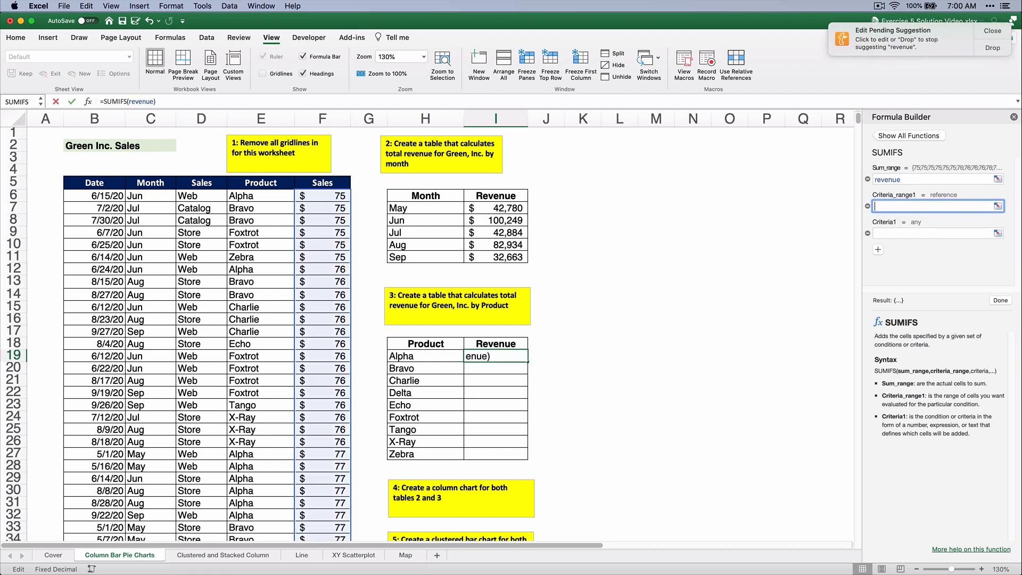
{"action": "type", "text": "product"}
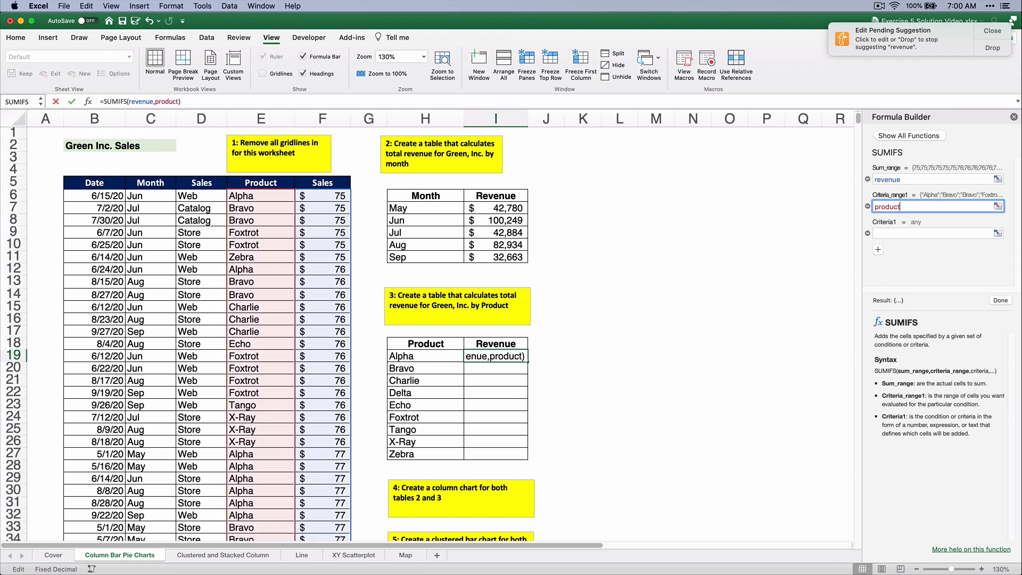
{"action": "key", "text": "Tab"}
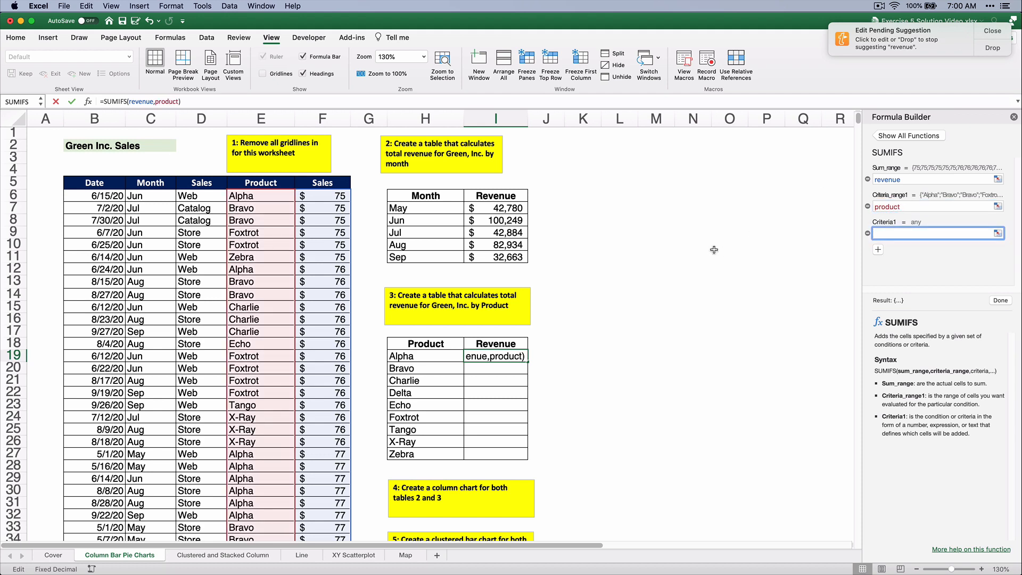
{"action": "left_click", "coordinate": [426, 354]}
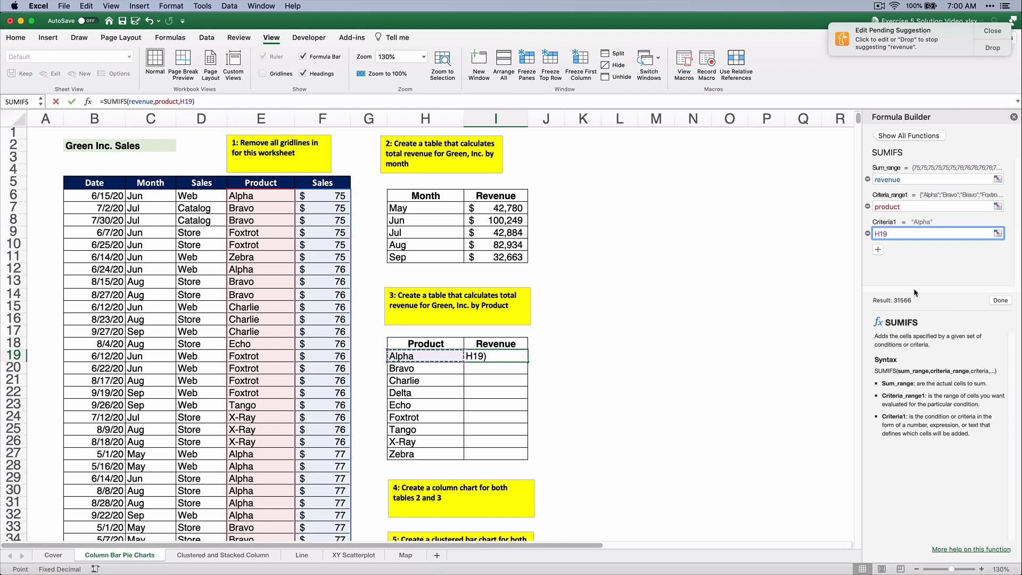
{"action": "left_click", "coordinate": [1001, 301]}
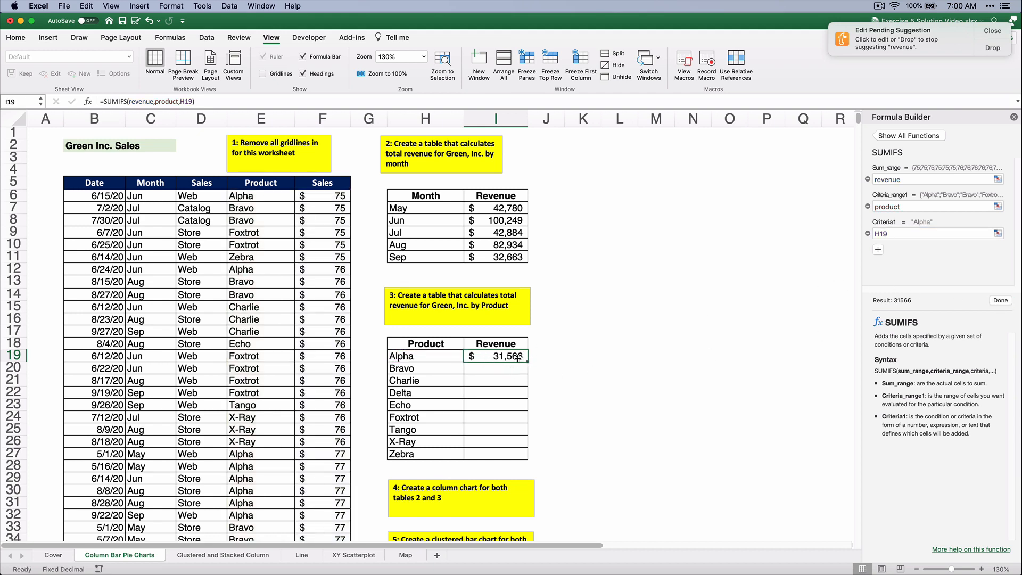
Step: Copy the Alpha revenue formula from I19 to the remaining products in I20:I27
{"action": "key", "text": "super+c"}
{"action": "left_click_drag", "start_coordinate": [508, 368], "coordinate": [508, 450]}
{"action": "key", "text": "super+v"}
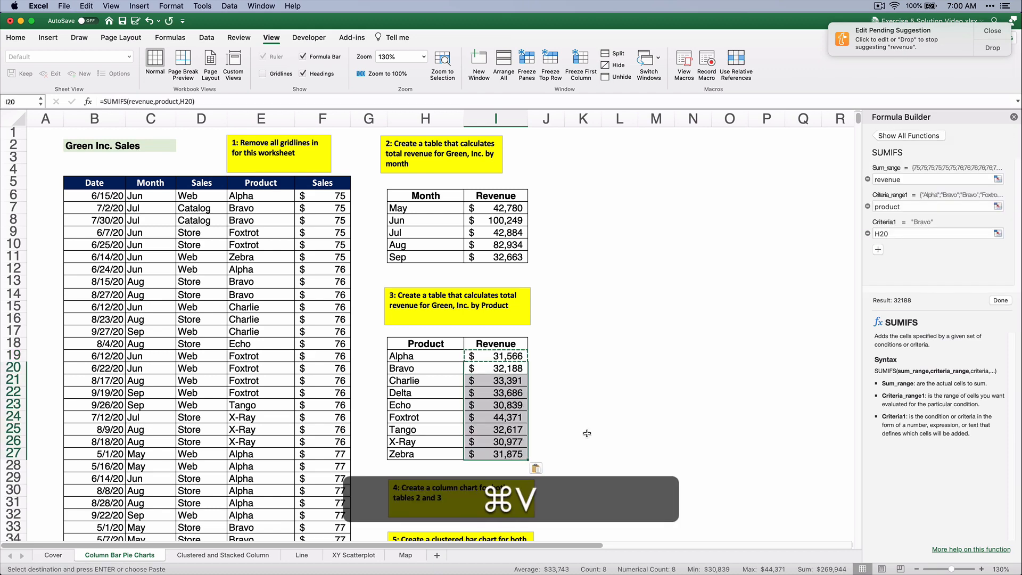
{"action": "left_click", "coordinate": [587, 433]}
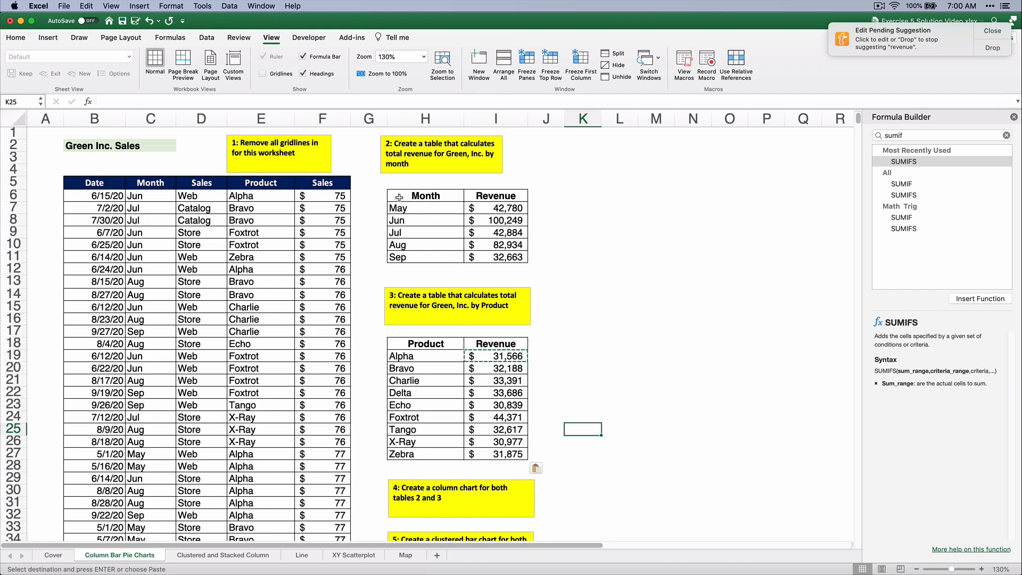
Step: Insert a 2-D clustered column chart of the monthly revenue table H6:I11 and place it in the empty area beside that table
{"action": "left_click_drag", "start_coordinate": [400, 197], "coordinate": [500, 256]}
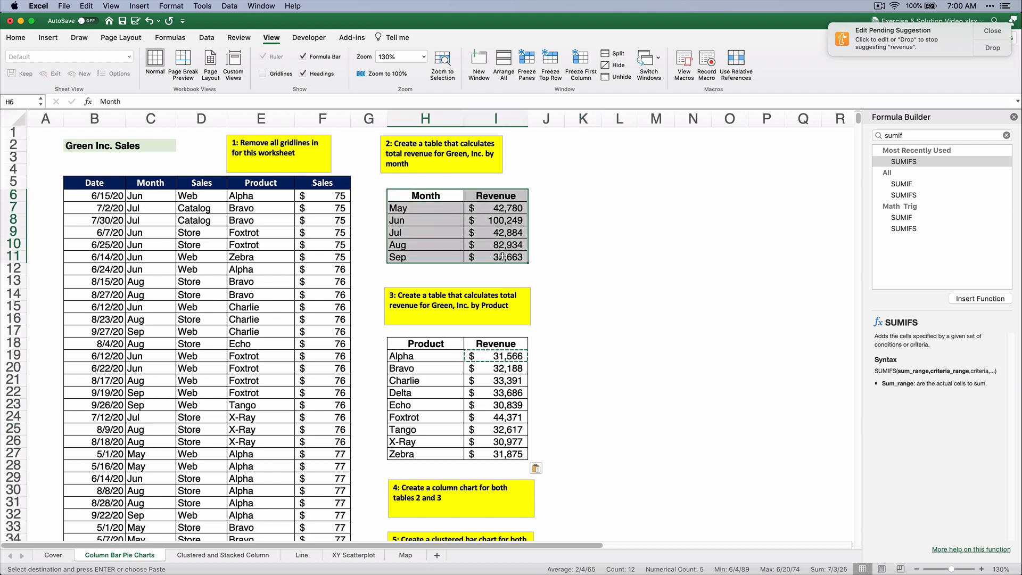
{"action": "left_click", "coordinate": [44, 38]}
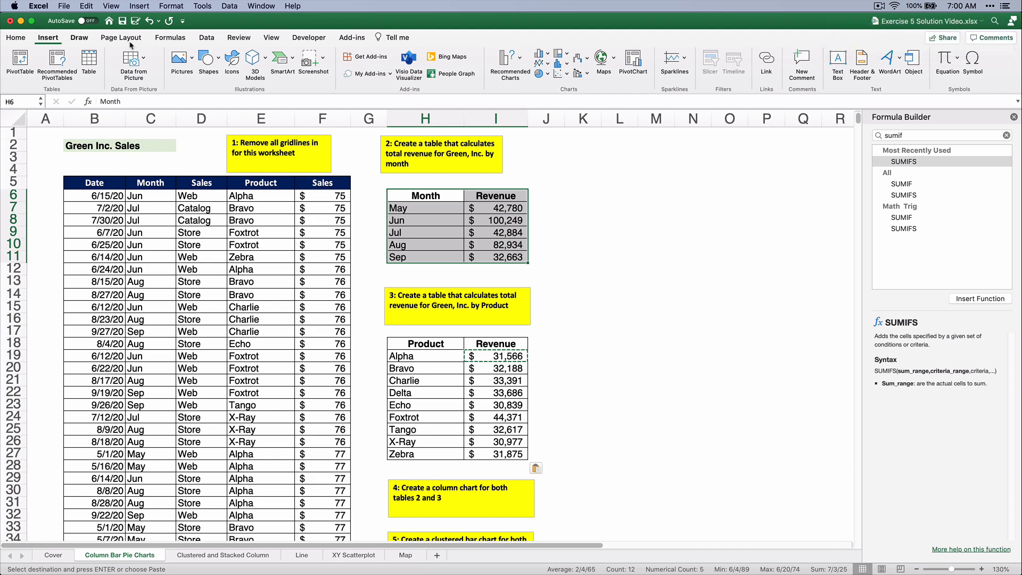
{"action": "left_click", "coordinate": [548, 55]}
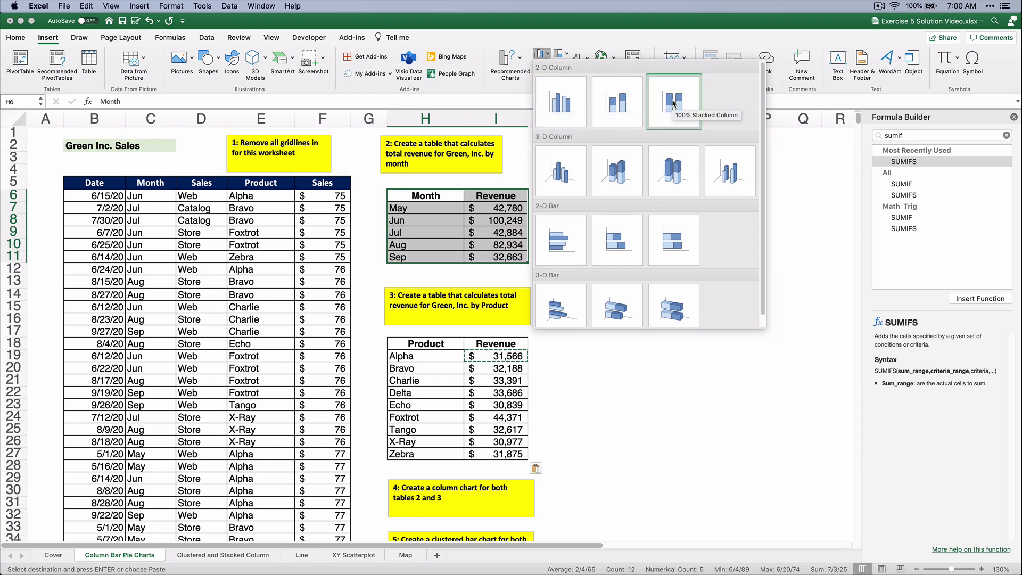
{"action": "left_click", "coordinate": [567, 106]}
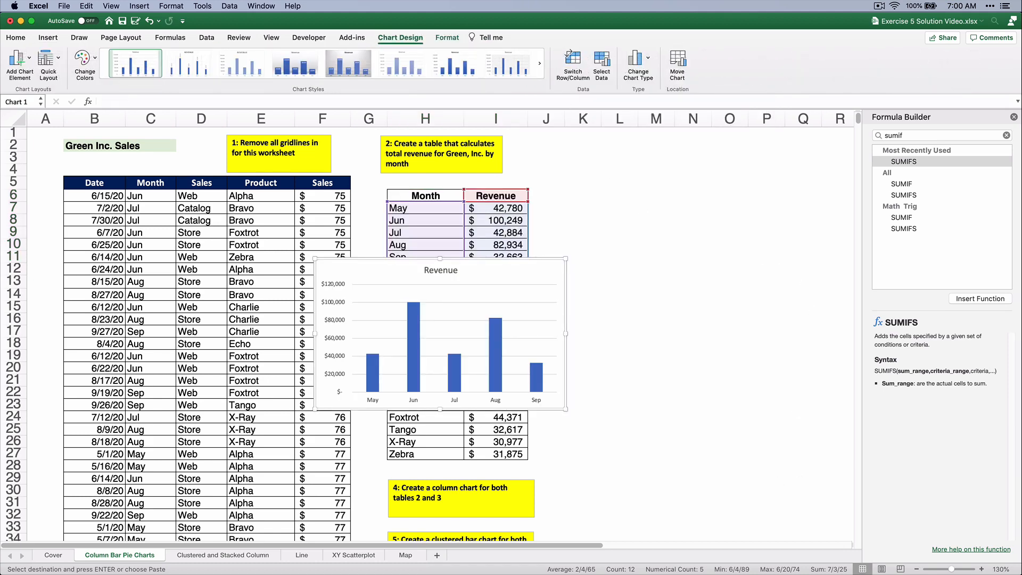
{"action": "left_click_drag", "start_coordinate": [600, 548], "coordinate": [678, 549]}
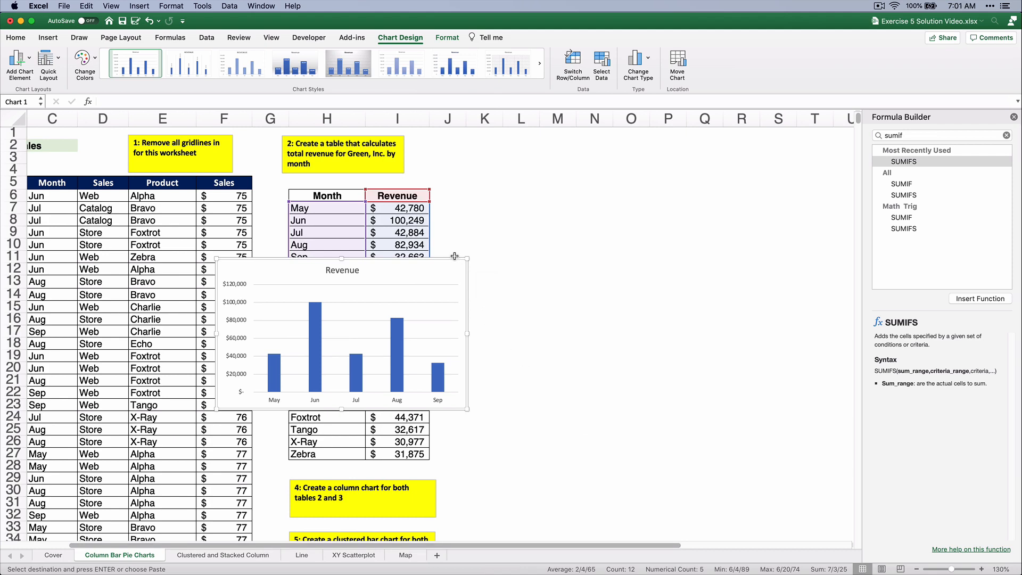
{"action": "left_click_drag", "start_coordinate": [467, 264], "coordinate": [709, 151]}
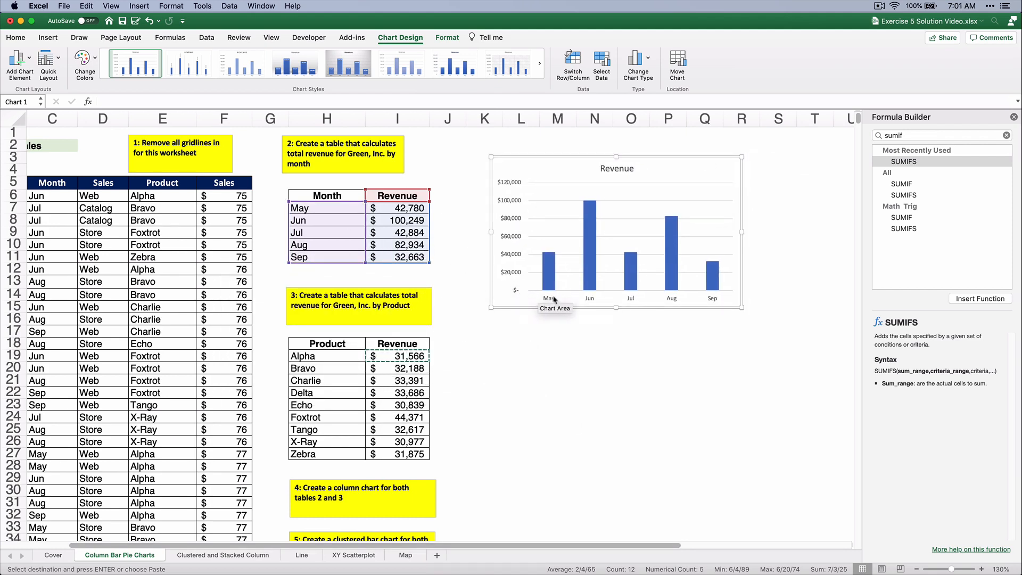
Step: Change the column chart's title to Monthly Revenue
{"action": "mouse_move", "coordinate": [551, 270]}
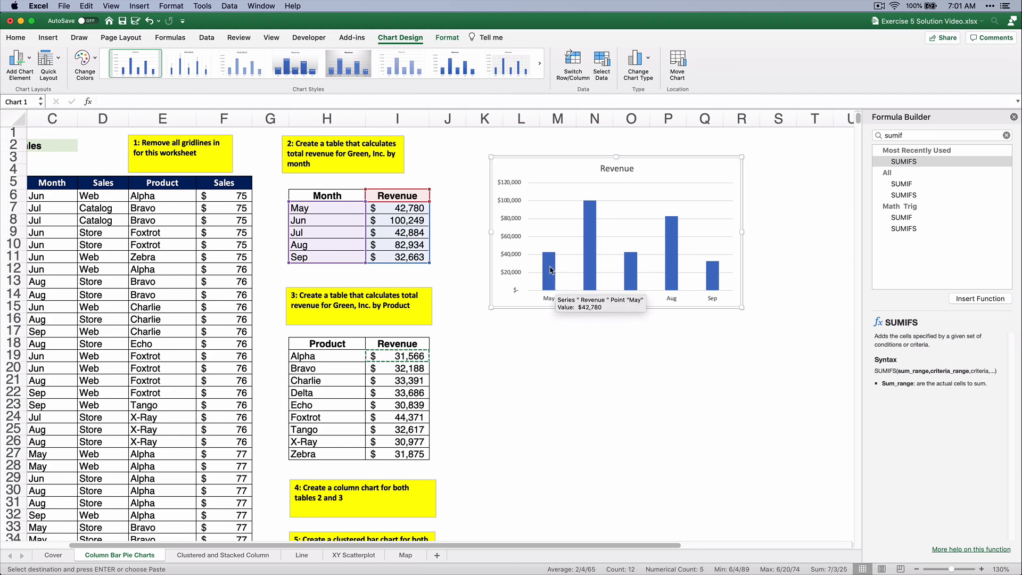
{"action": "left_click", "coordinate": [612, 169]}
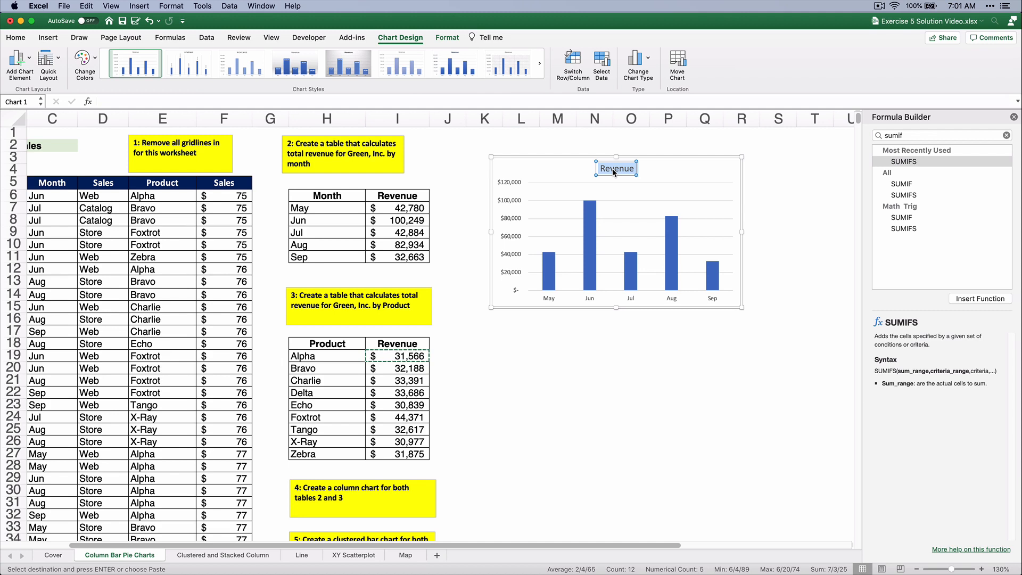
{"action": "type", "text": "Monthly Revenue"}
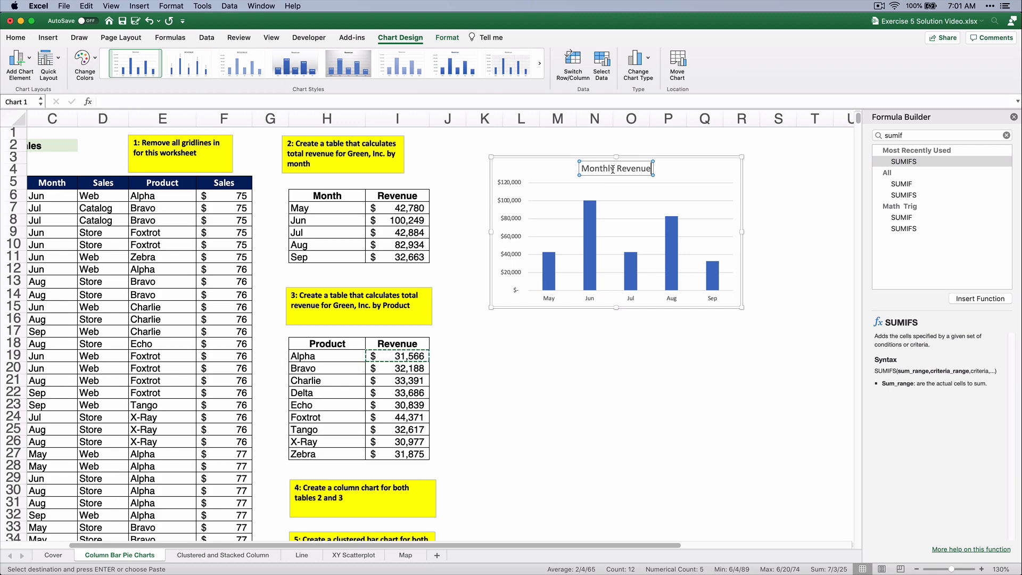
Step: Format the Monthly Revenue chart title as bold with font size 16
{"action": "left_click", "coordinate": [16, 37]}
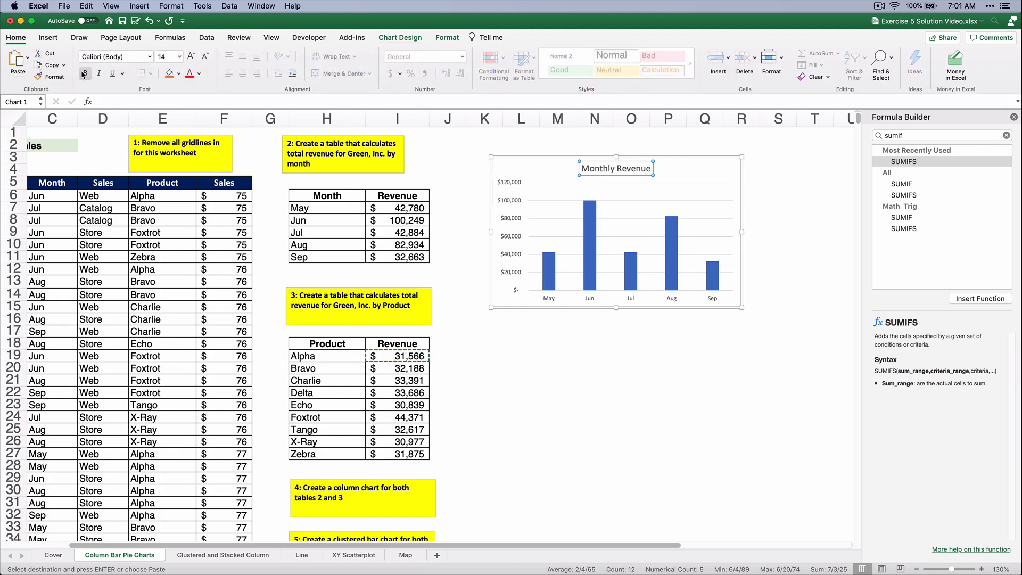
{"action": "left_click", "coordinate": [180, 56]}
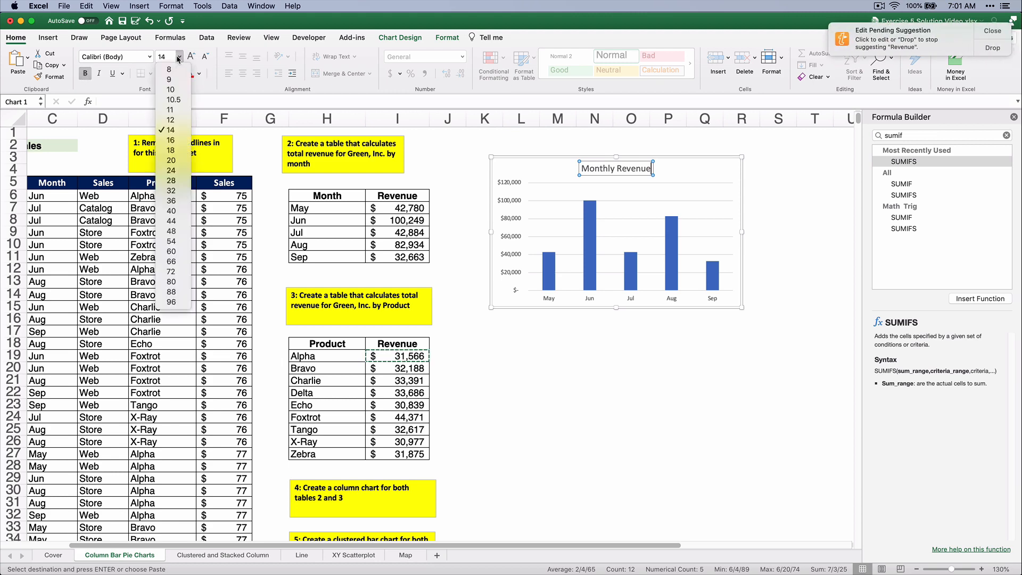
{"action": "left_click", "coordinate": [183, 141]}
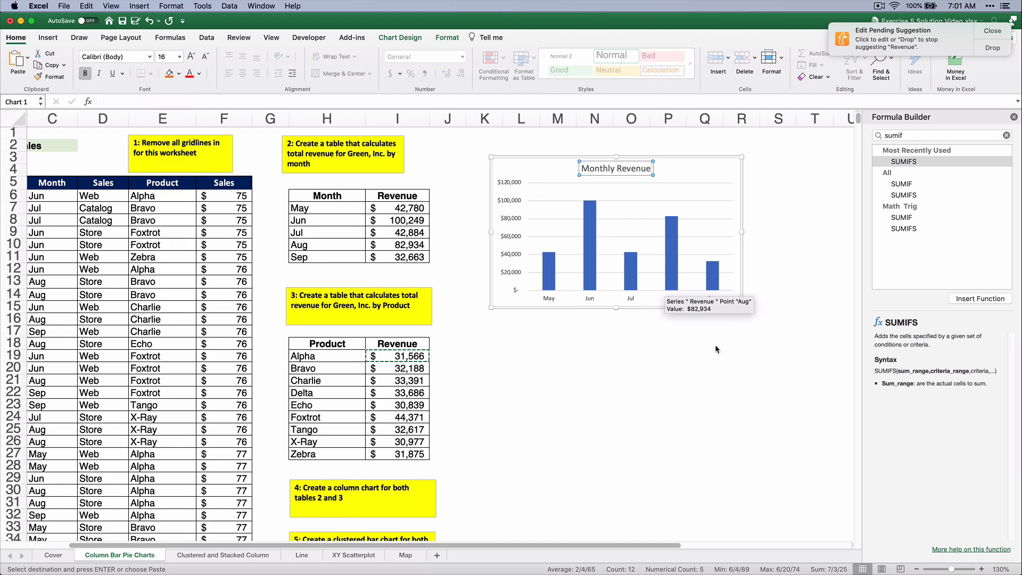
{"action": "left_click", "coordinate": [619, 170]}
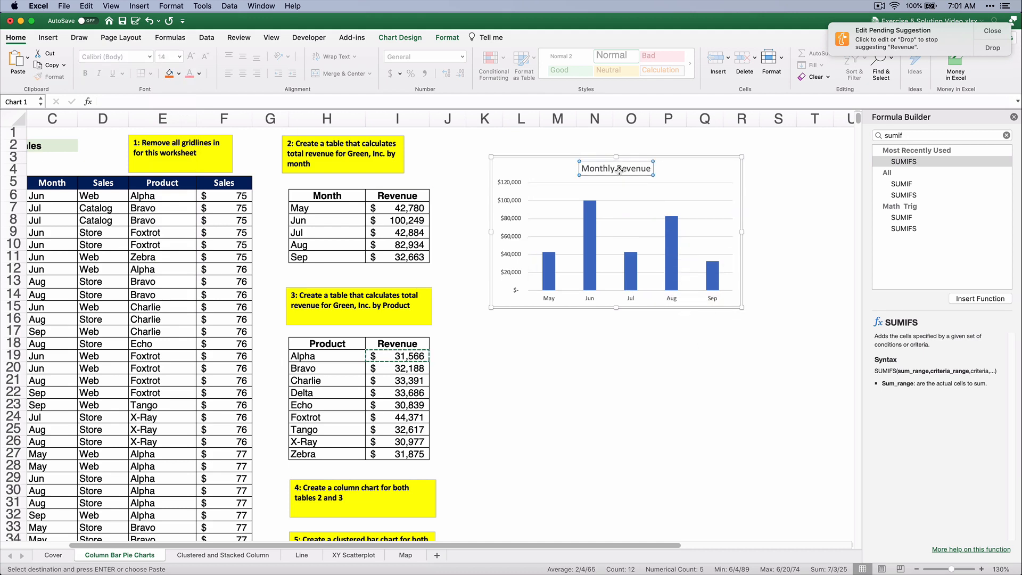
{"action": "left_click", "coordinate": [85, 73]}
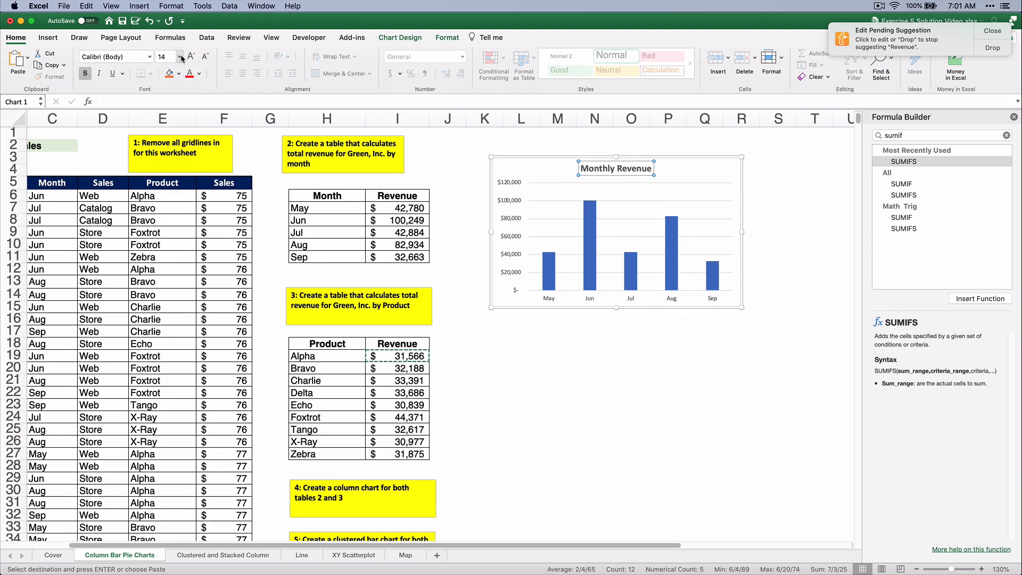
{"action": "left_click", "coordinate": [180, 57]}
{"action": "left_click", "coordinate": [171, 140]}
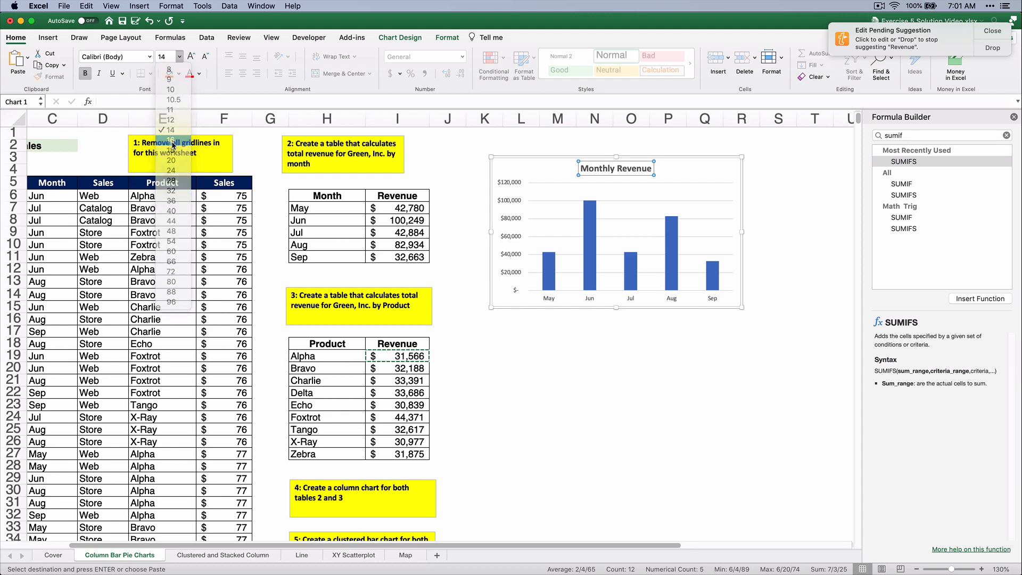
{"action": "left_click", "coordinate": [550, 357]}
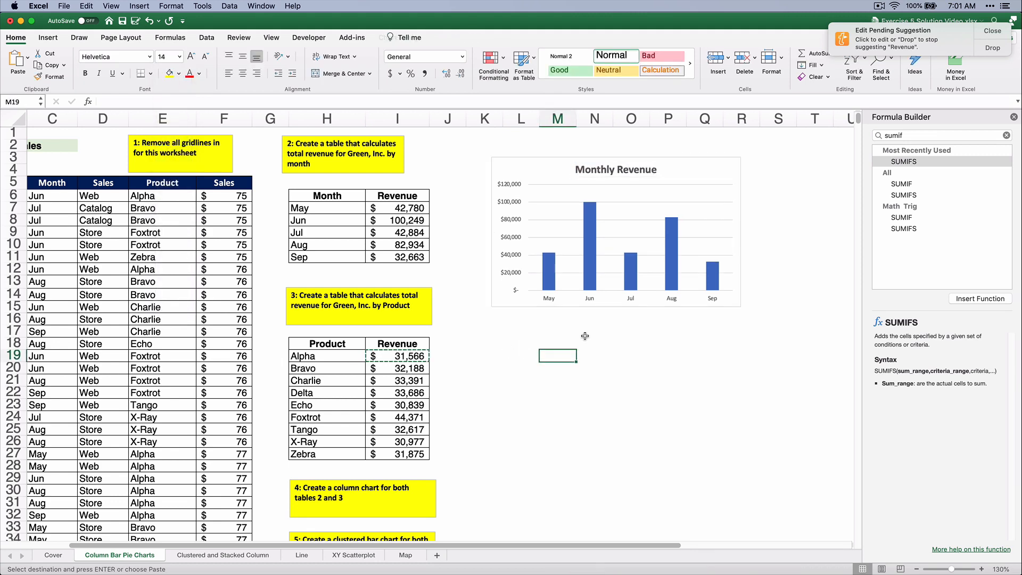
Step: Set the month labels on the chart's horizontal axis to font size 16 and bold
{"action": "left_click", "coordinate": [549, 302]}
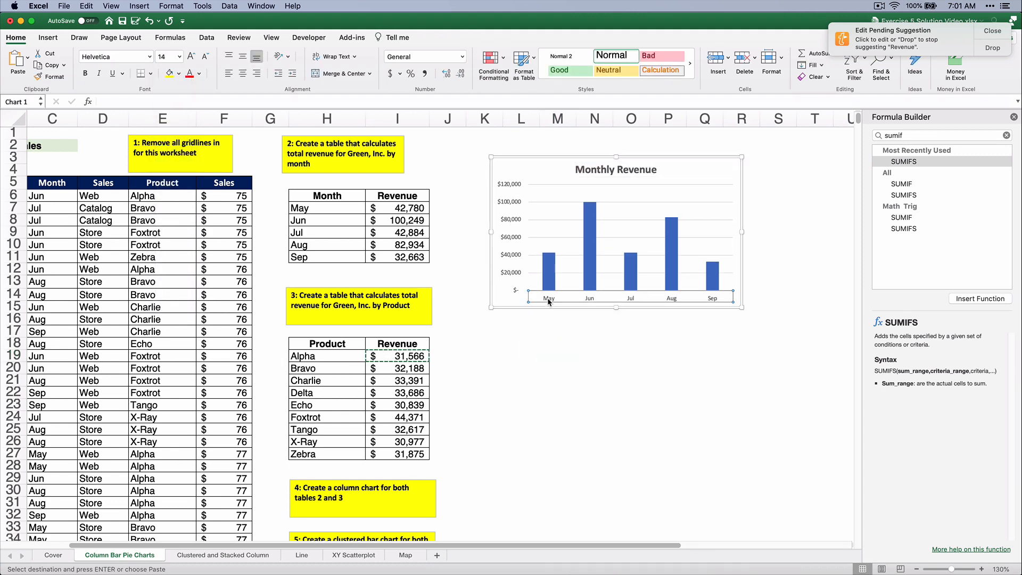
{"action": "left_click", "coordinate": [179, 57]}
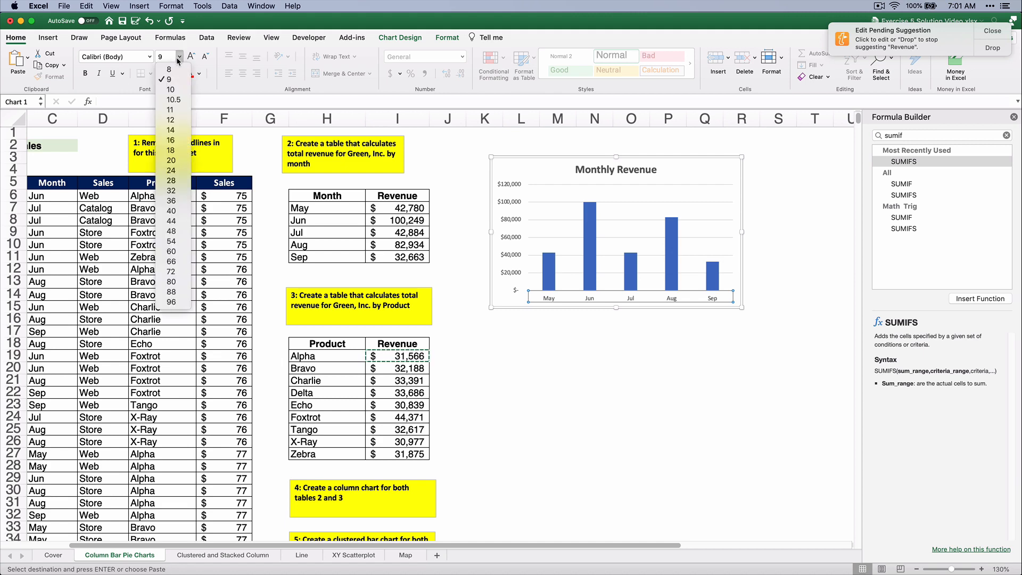
{"action": "left_click", "coordinate": [171, 142]}
{"action": "left_click", "coordinate": [84, 73]}
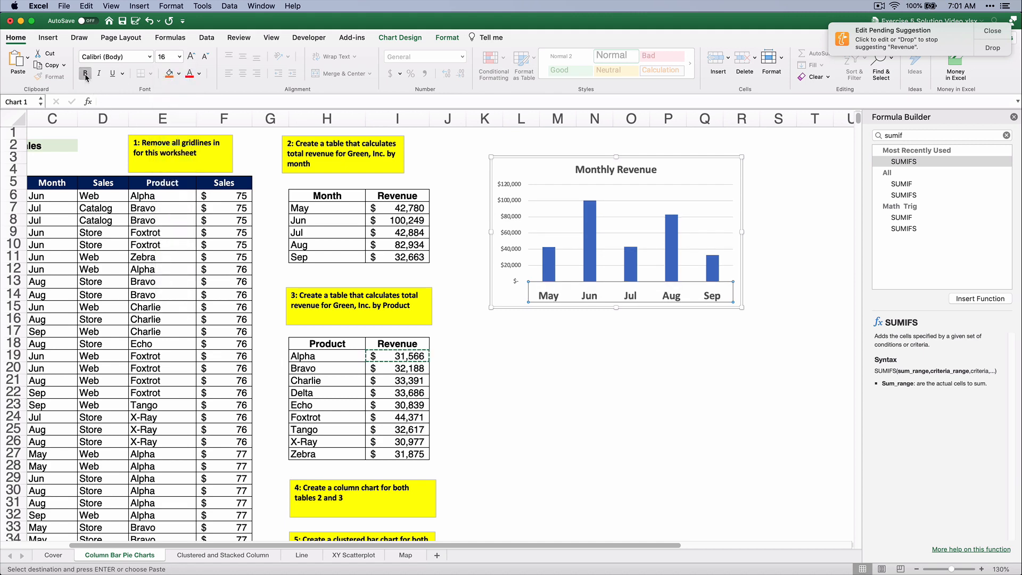
{"action": "left_click", "coordinate": [548, 336]}
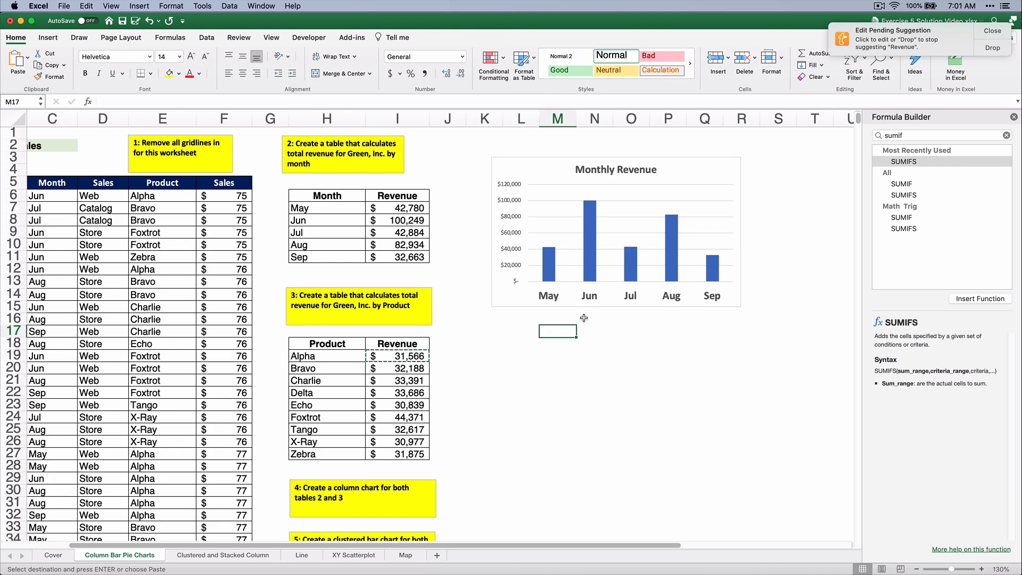
Step: Set the gap width of the Monthly Revenue chart's whole column series to 50%
{"action": "left_click", "coordinate": [548, 261]}
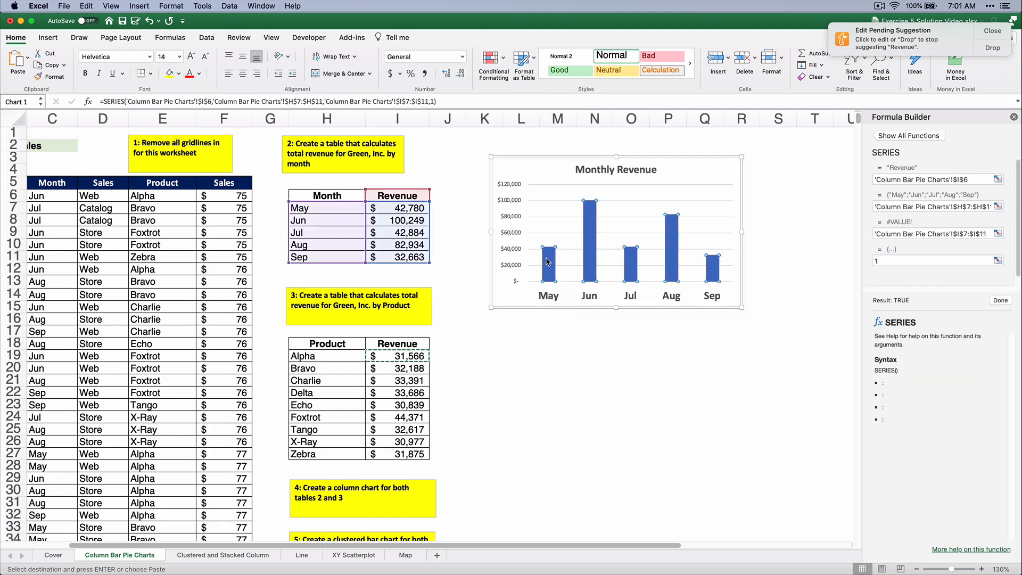
{"action": "left_click", "coordinate": [1014, 117]}
{"action": "left_click", "coordinate": [554, 269]}
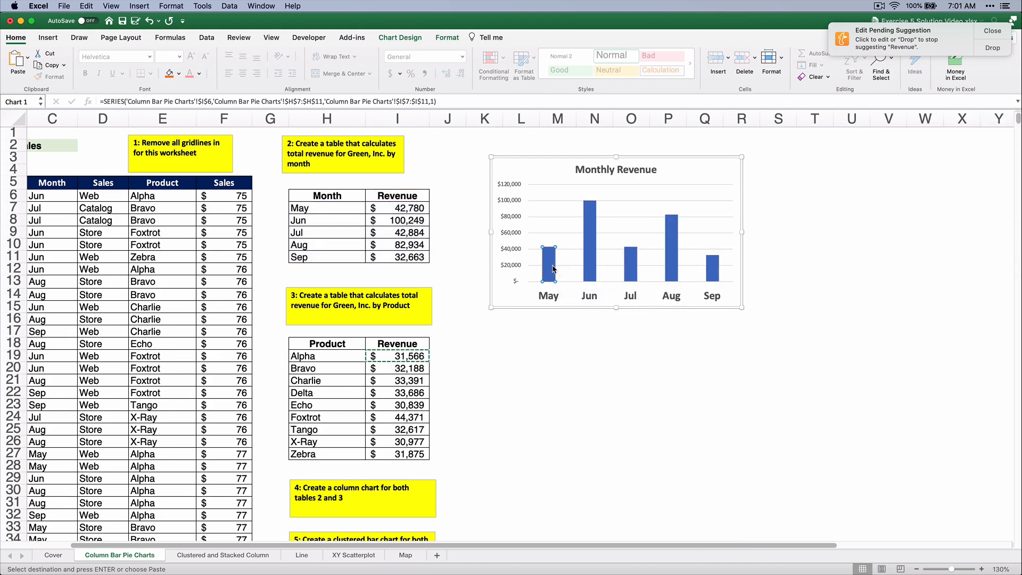
{"action": "double_click", "coordinate": [553, 269]}
{"action": "left_click", "coordinate": [587, 330]}
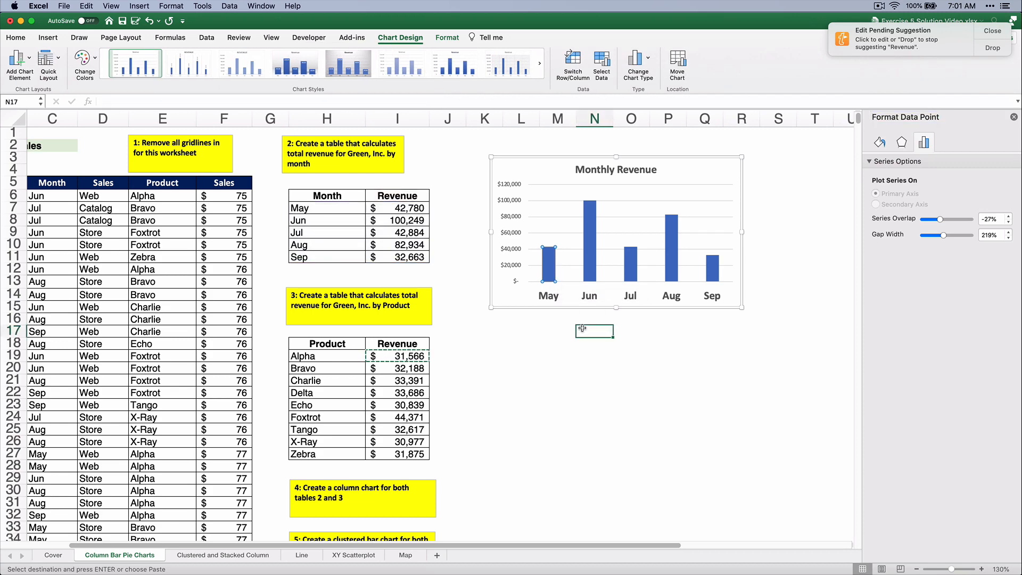
{"action": "left_click", "coordinate": [589, 254]}
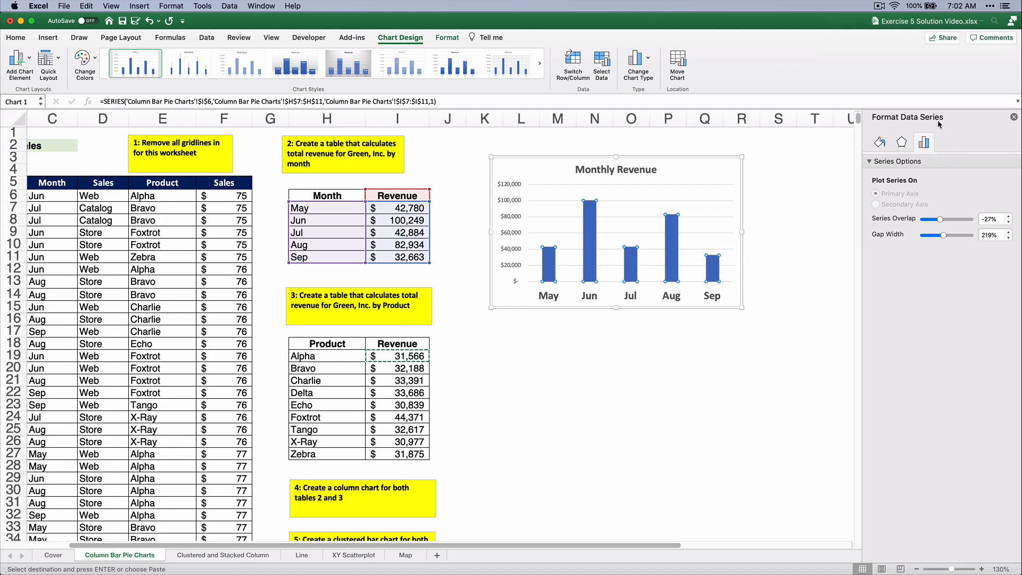
{"action": "left_click", "coordinate": [879, 142]}
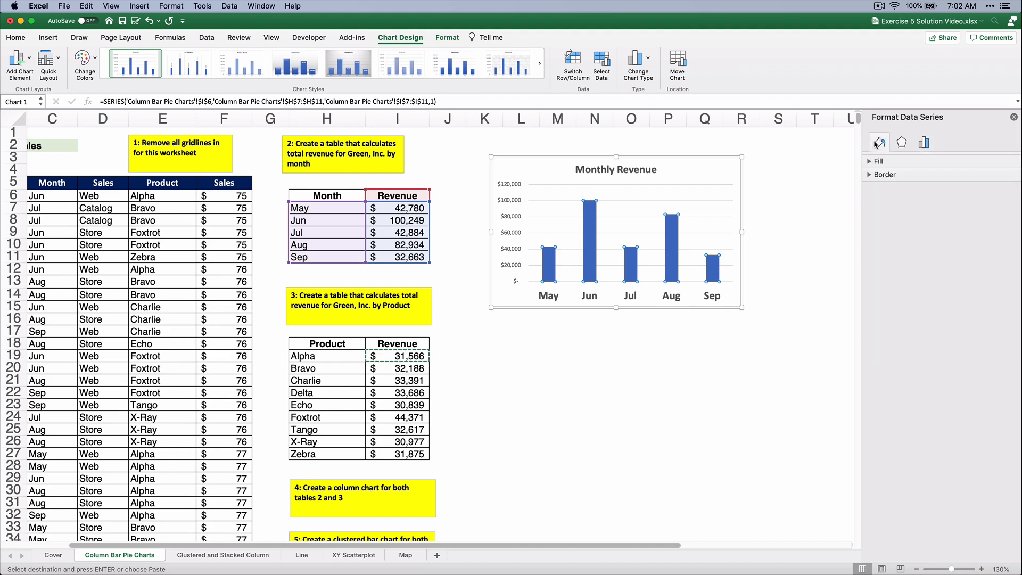
{"action": "left_click", "coordinate": [902, 143]}
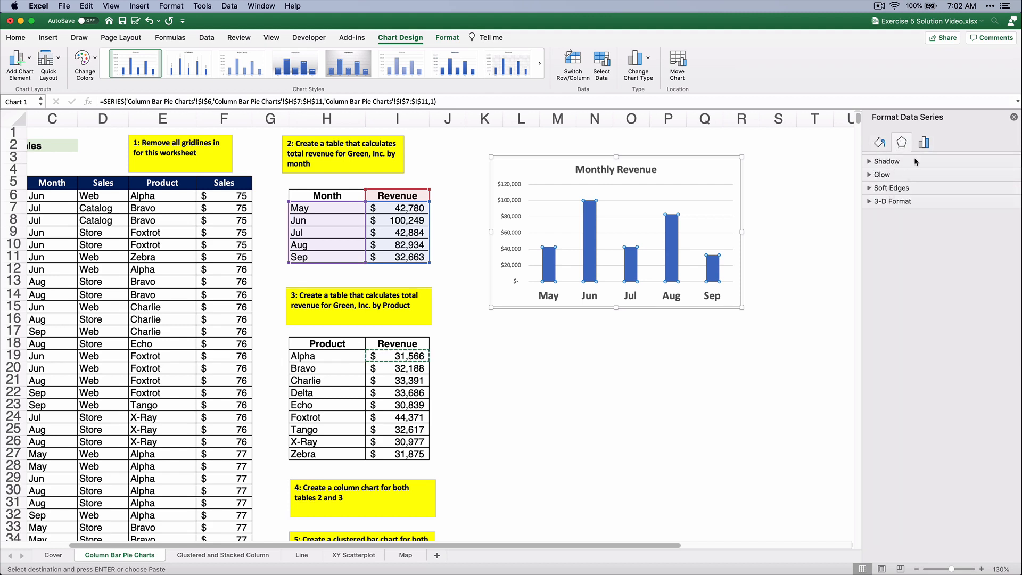
{"action": "left_click", "coordinate": [925, 144]}
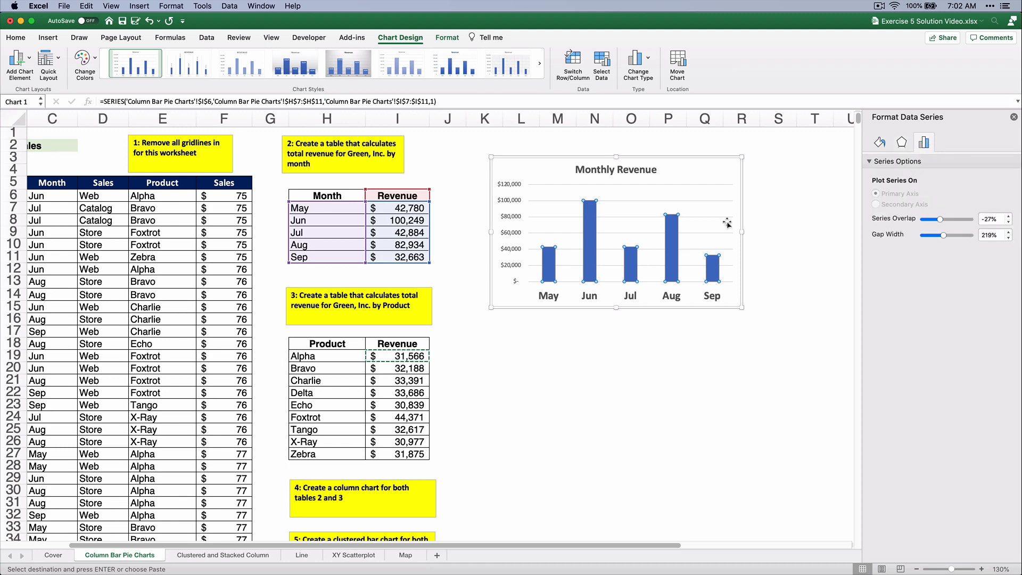
{"action": "left_click", "coordinate": [992, 235]}
{"action": "type", "text": "50"}
{"action": "key", "text": "Return"}
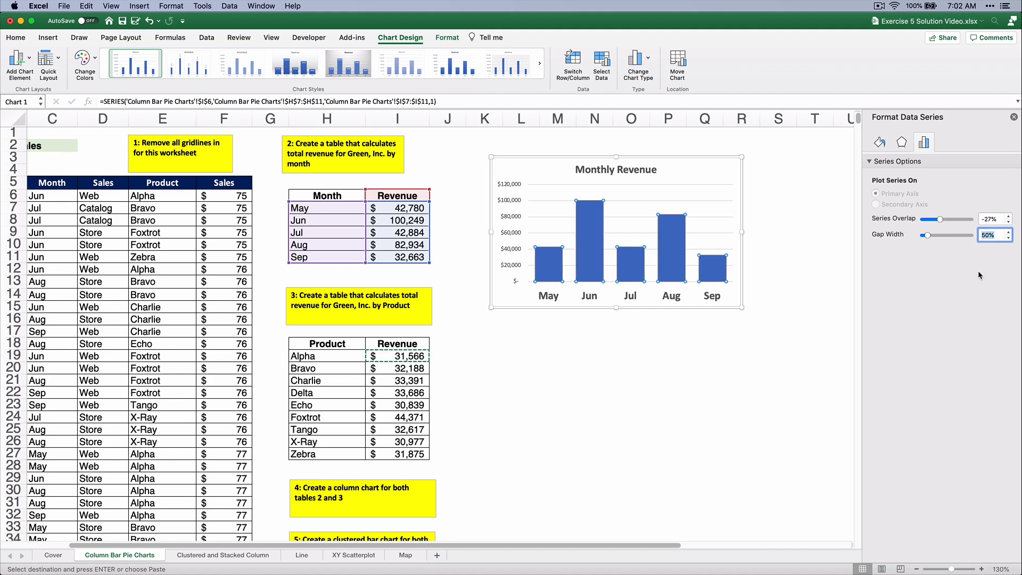
{"action": "left_click", "coordinate": [682, 369]}
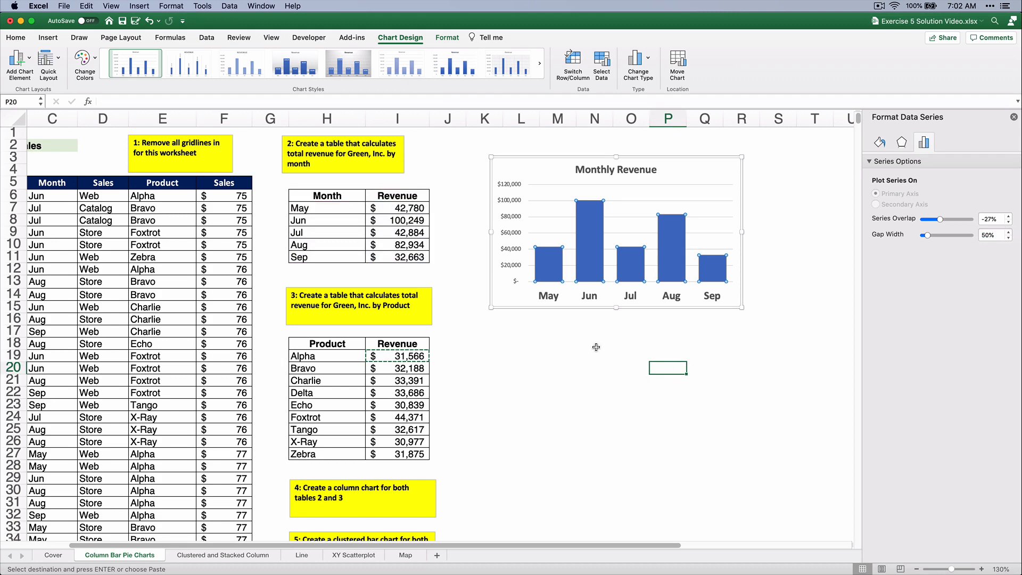
Step: Add data labels to the columns of the Monthly Revenue chart
{"action": "left_click", "coordinate": [553, 260]}
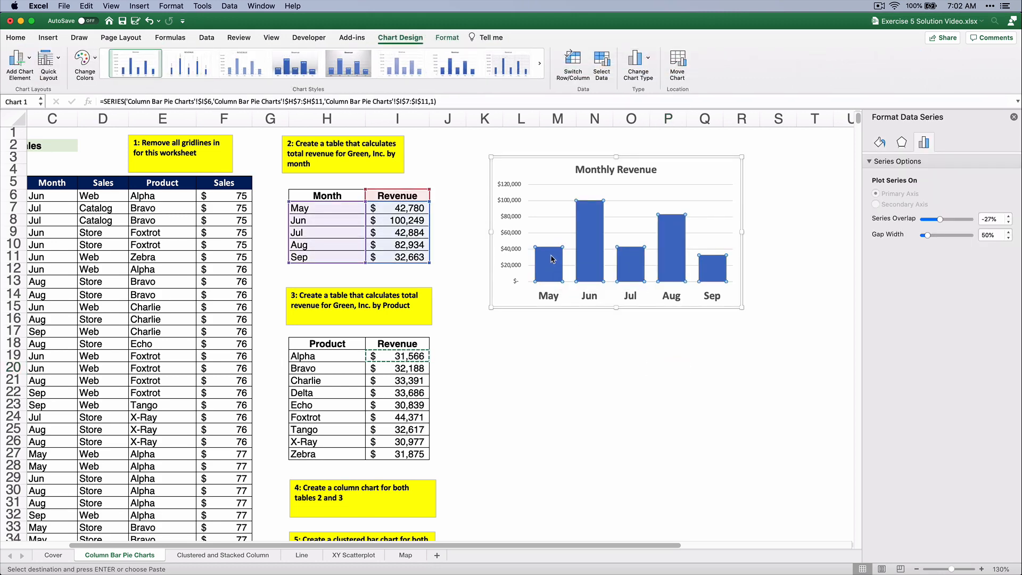
{"action": "right_click", "coordinate": [552, 260]}
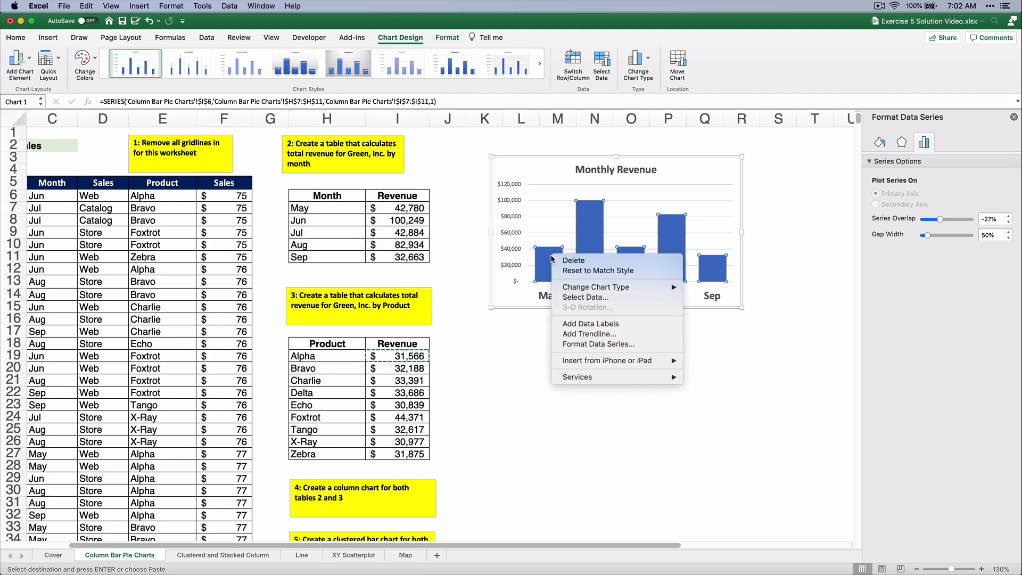
{"action": "left_click", "coordinate": [597, 325]}
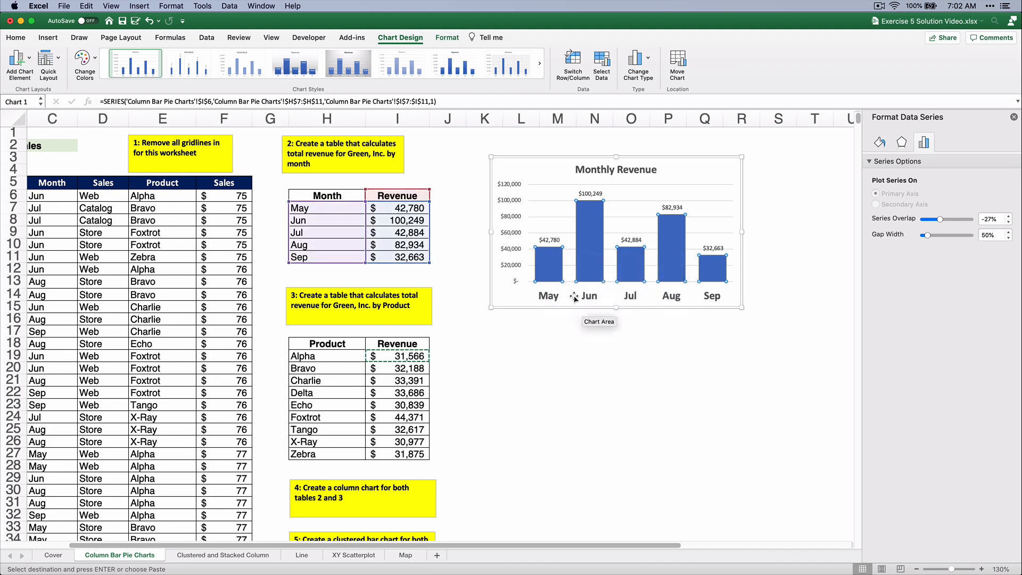
Step: Format the Monthly Revenue chart's data labels as bold with font size 14
{"action": "mouse_move", "coordinate": [554, 258]}
{"action": "left_click", "coordinate": [547, 241]}
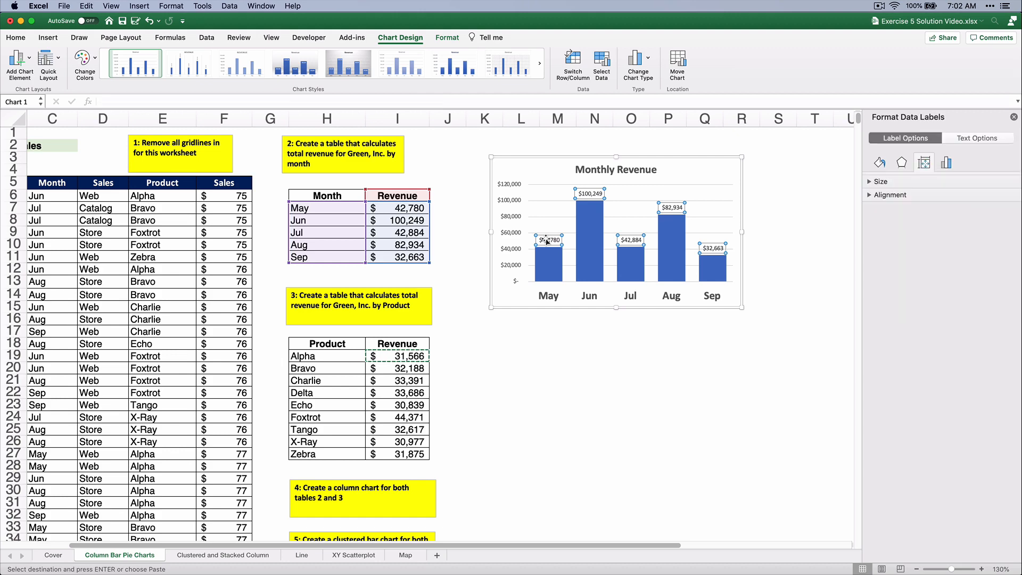
{"action": "left_click", "coordinate": [16, 38]}
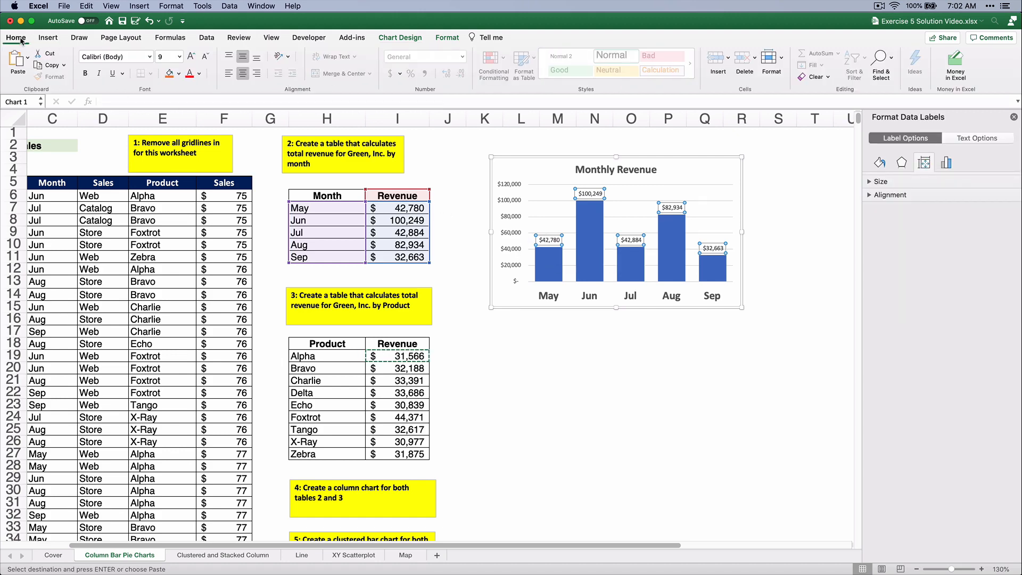
{"action": "left_click", "coordinate": [179, 56]}
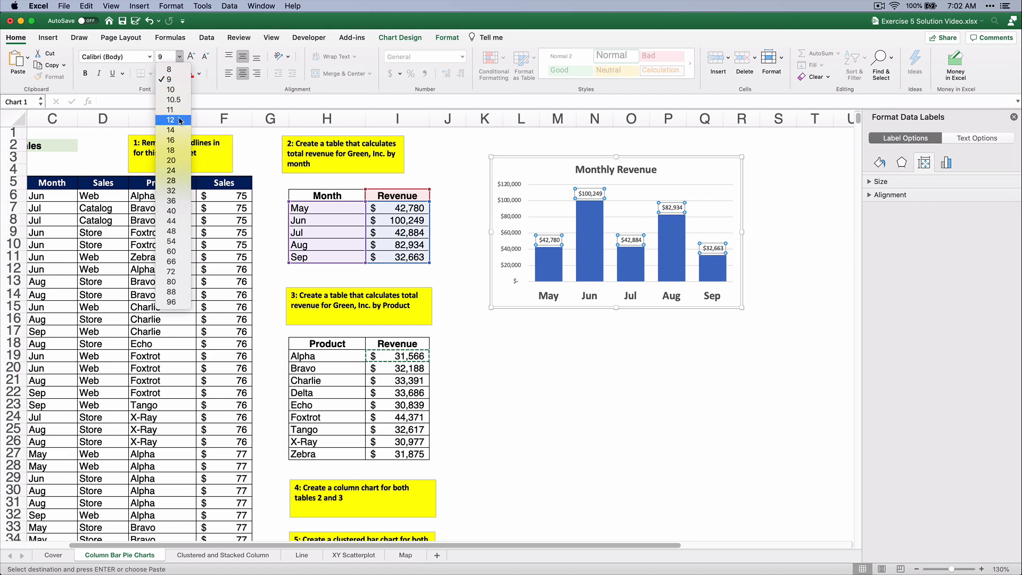
{"action": "left_click", "coordinate": [163, 129]}
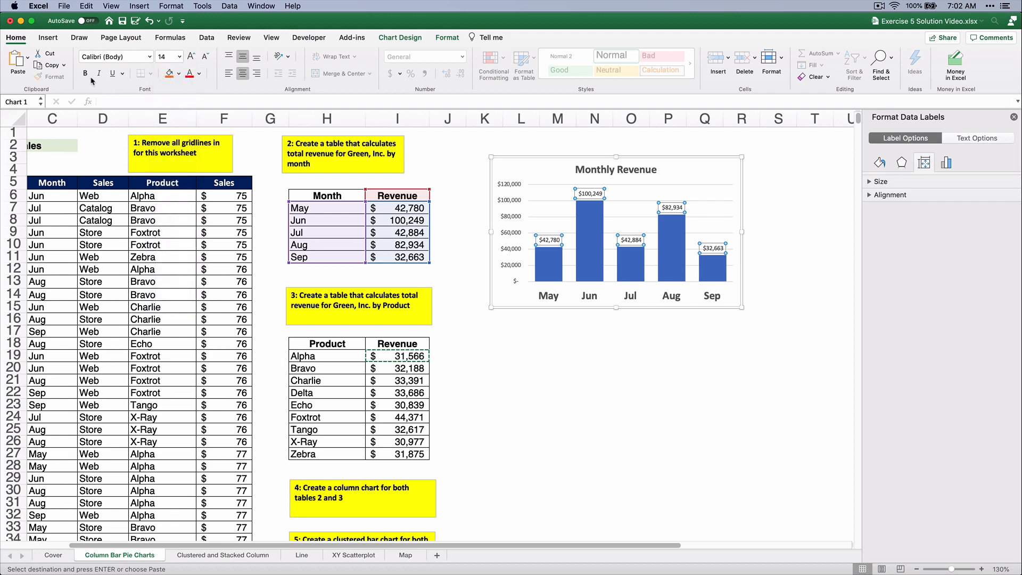
{"action": "left_click", "coordinate": [86, 74]}
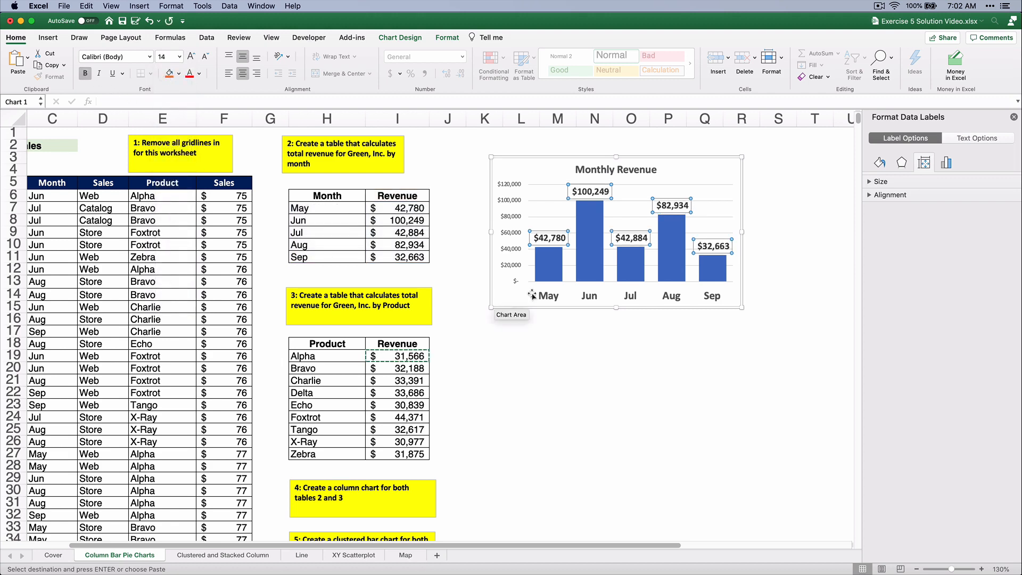
{"action": "left_click", "coordinate": [591, 352]}
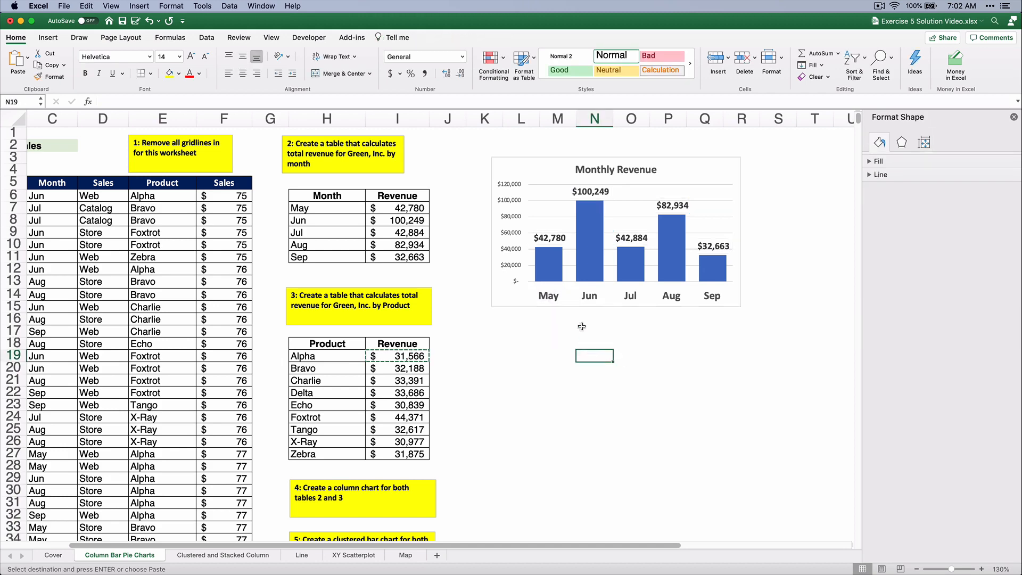
Step: Delete the vertical axis and the major gridlines from the Monthly Revenue chart
{"action": "left_click", "coordinate": [509, 202]}
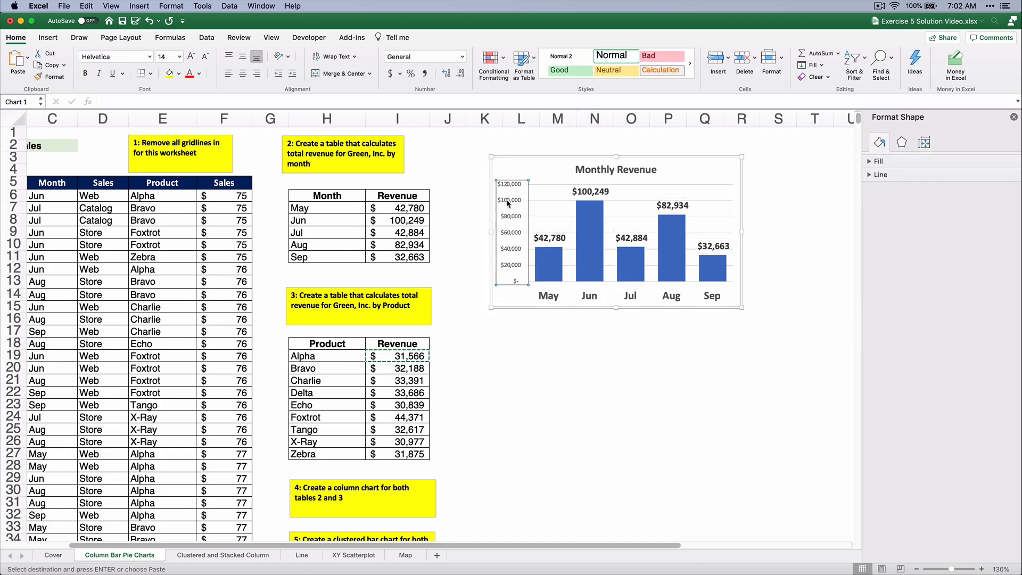
{"action": "key", "text": "Delete"}
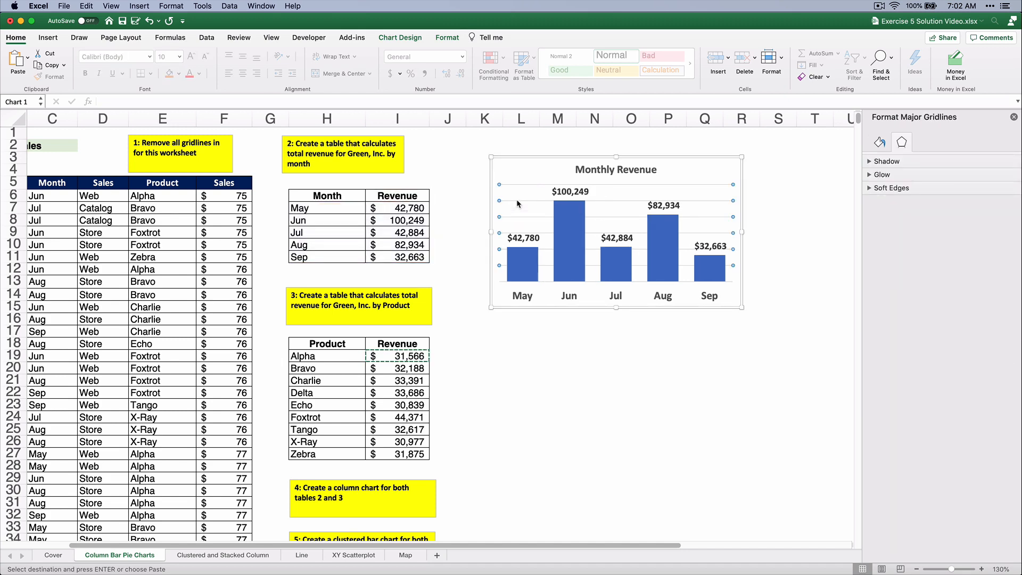
{"action": "key", "text": "Delete"}
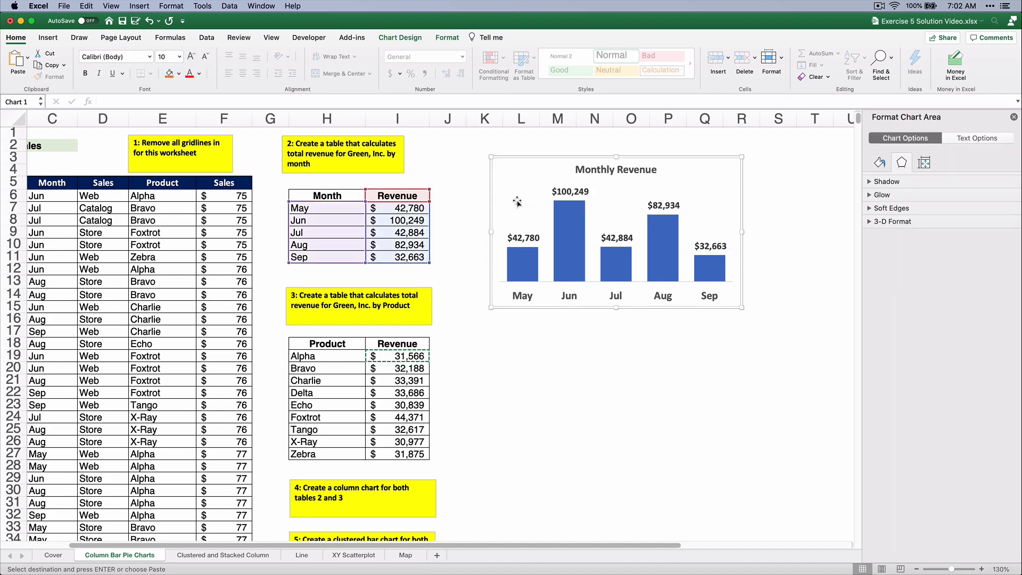
{"action": "left_click", "coordinate": [578, 354]}
Step: Vary the fill colors by point for the Monthly Revenue chart's column series
{"action": "left_click", "coordinate": [567, 213]}
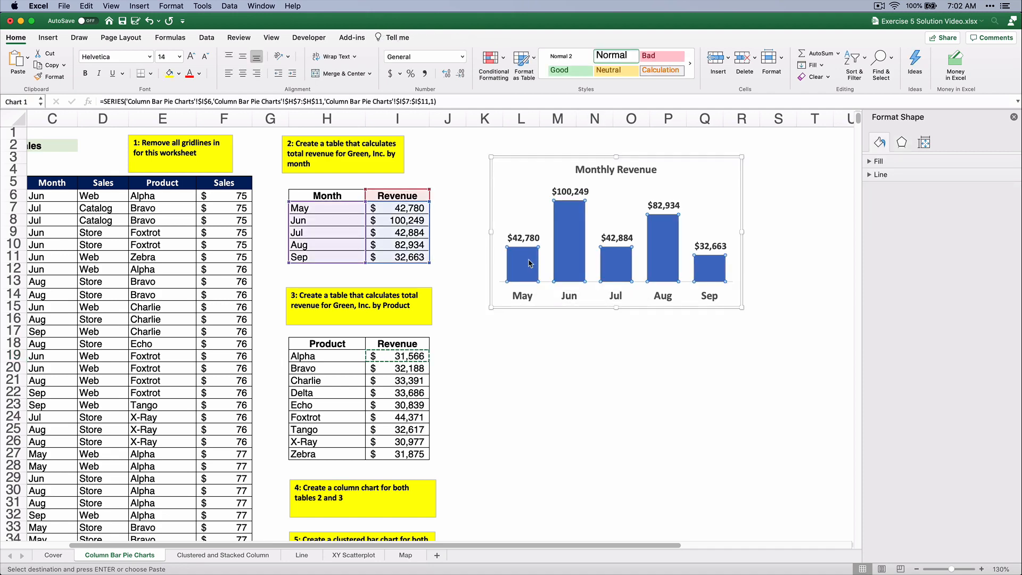
{"action": "left_click", "coordinate": [881, 143]}
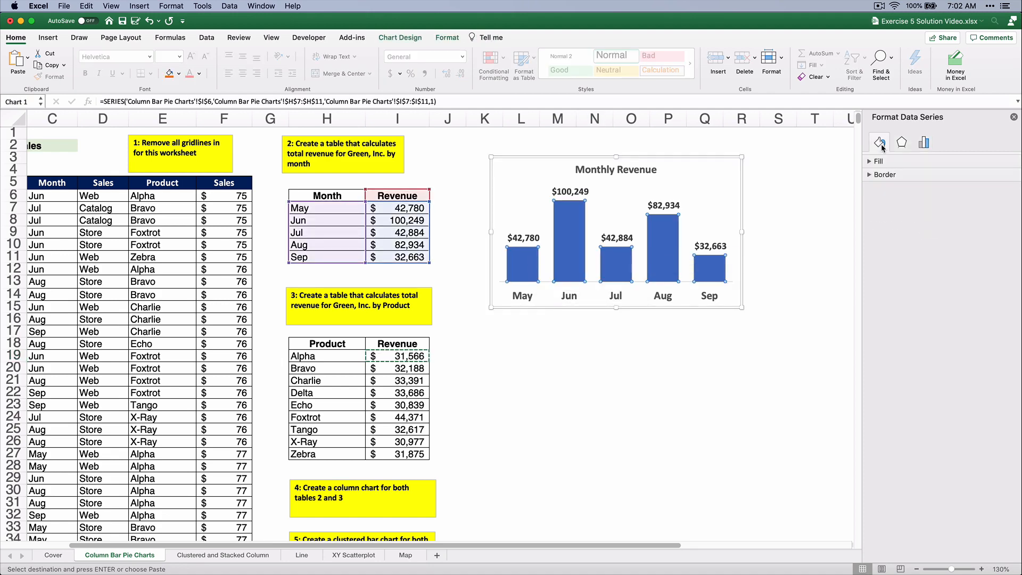
{"action": "left_click", "coordinate": [871, 162]}
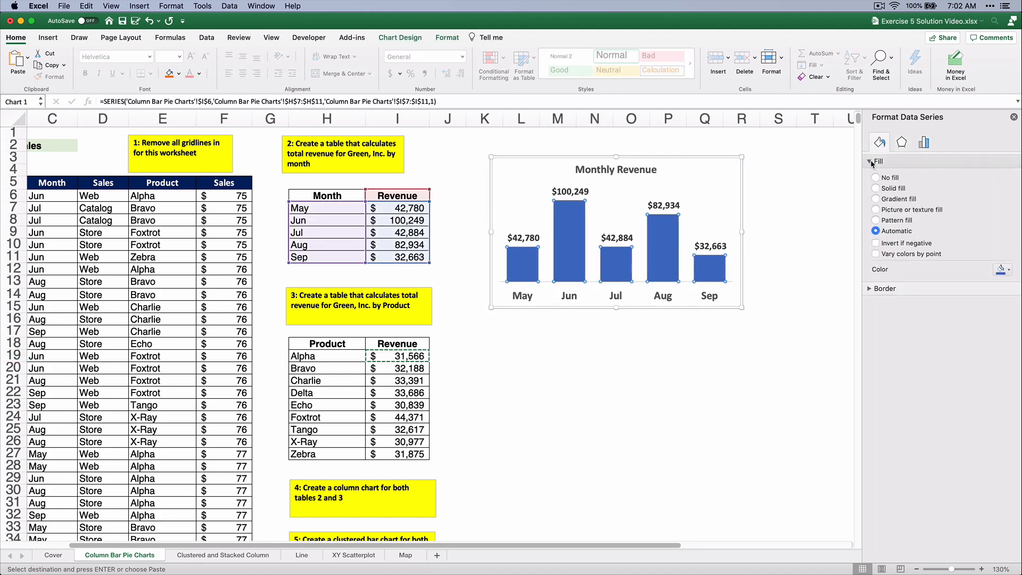
{"action": "left_click", "coordinate": [877, 255]}
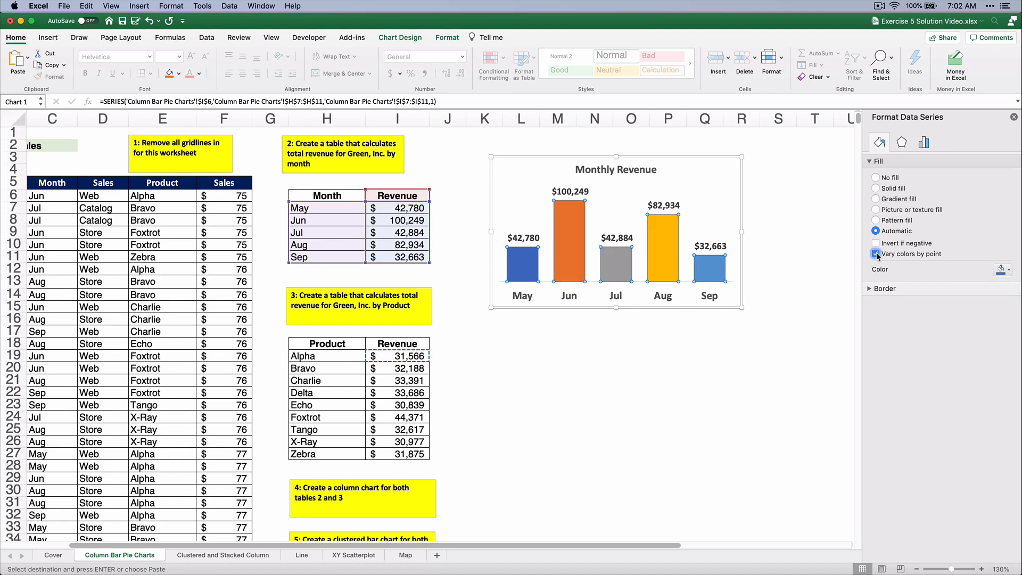
{"action": "left_click", "coordinate": [646, 356]}
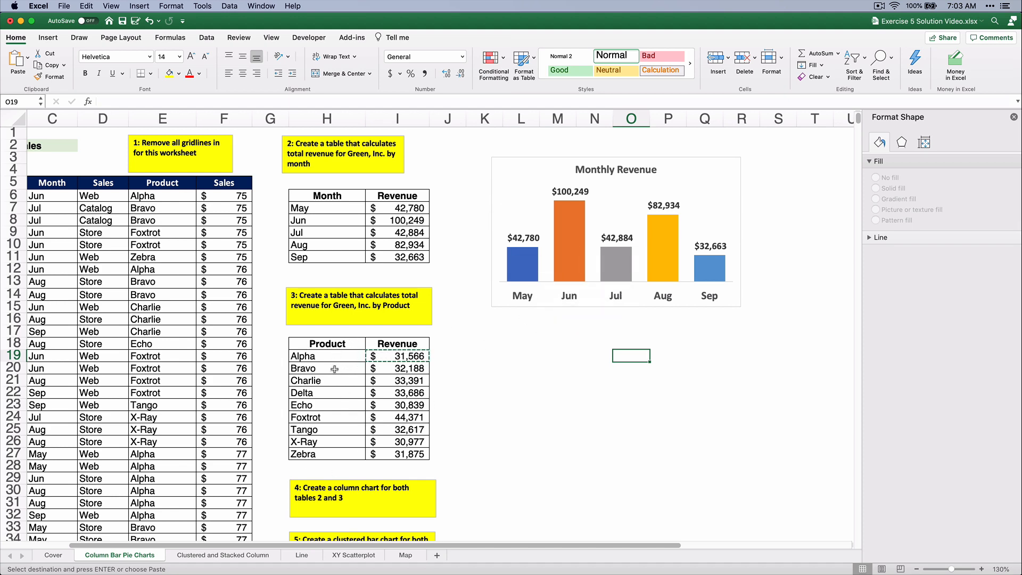
Step: Insert a 2-D clustered column chart of the product revenue table H18:I27 and place it below the Monthly Revenue chart
{"action": "left_click_drag", "start_coordinate": [318, 346], "coordinate": [406, 453]}
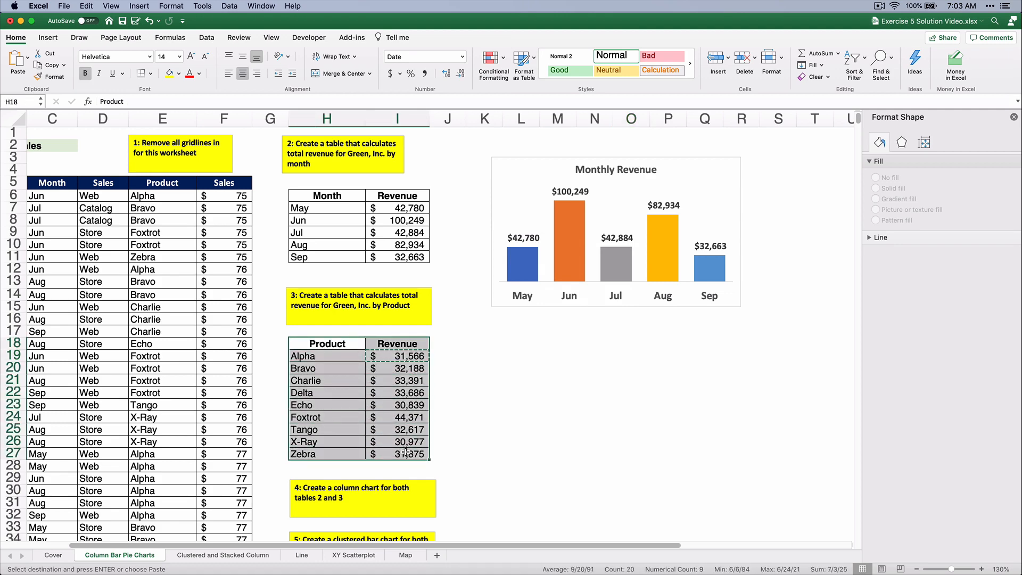
{"action": "left_click", "coordinate": [48, 38]}
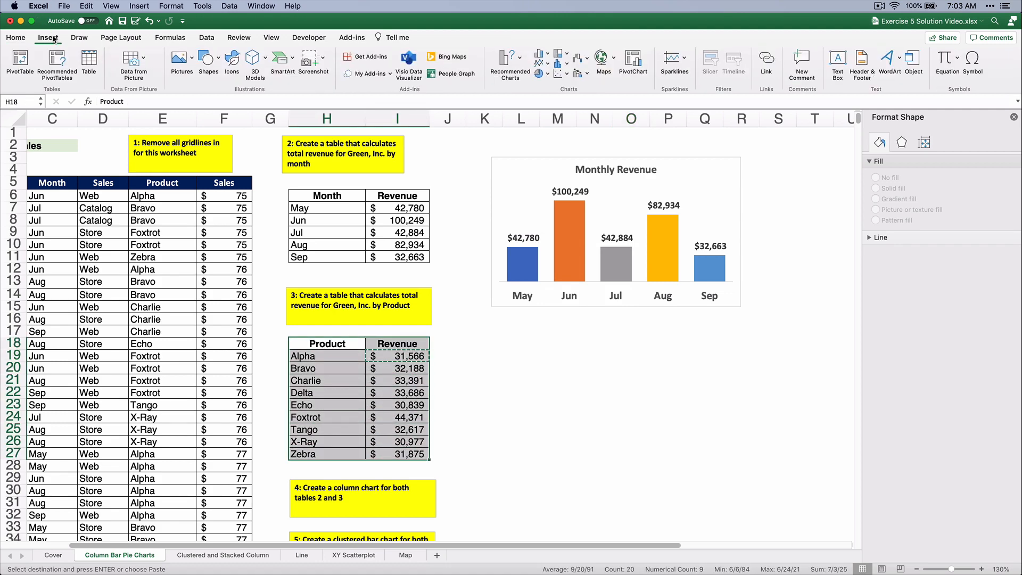
{"action": "left_click", "coordinate": [548, 55]}
{"action": "left_click", "coordinate": [560, 103]}
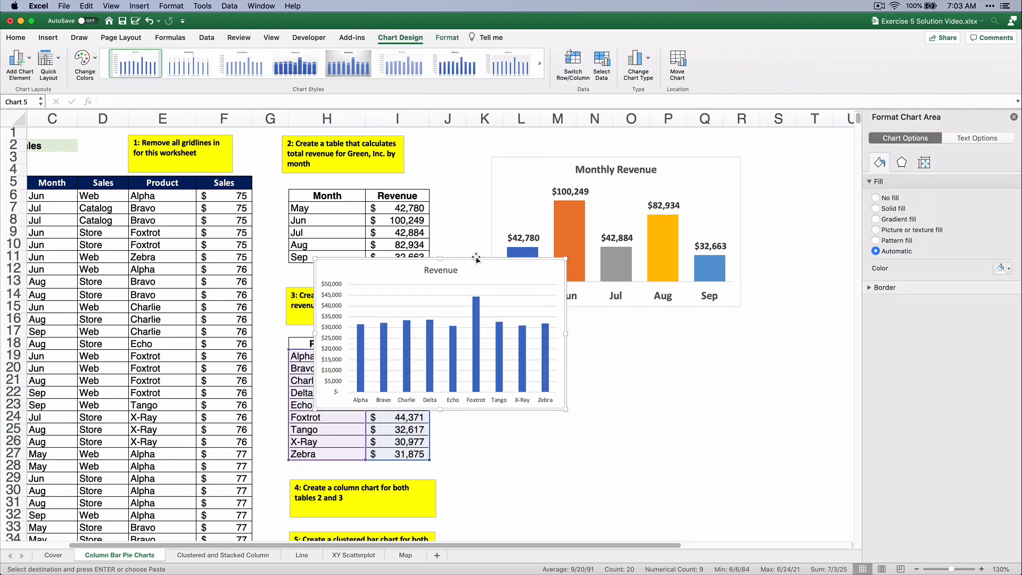
{"action": "left_click_drag", "start_coordinate": [476, 258], "coordinate": [652, 332]}
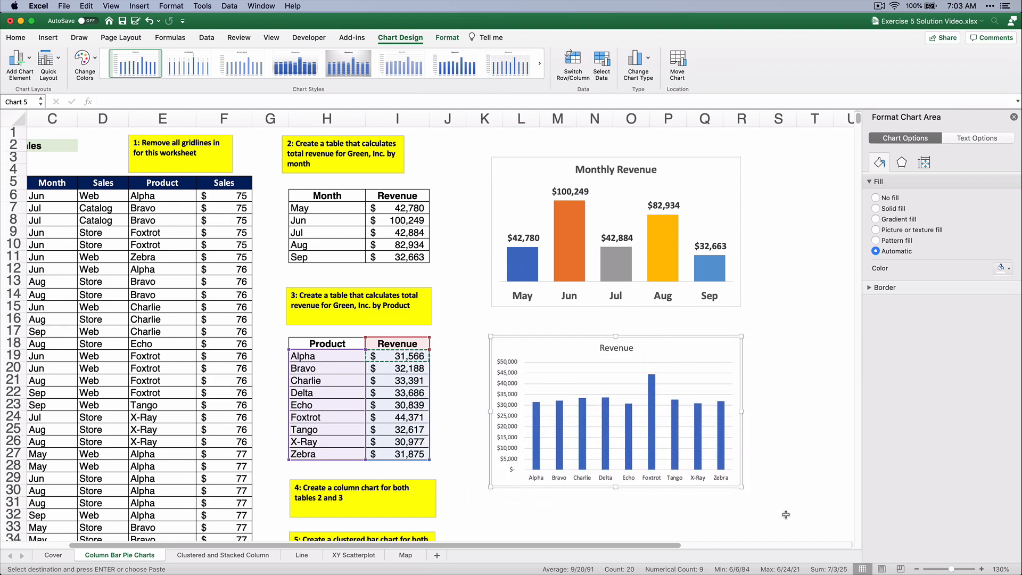
Step: Widen the product revenue chart and the Monthly Revenue chart to the same width, reaching into column U
{"action": "left_click_drag", "start_coordinate": [666, 549], "coordinate": [705, 547]}
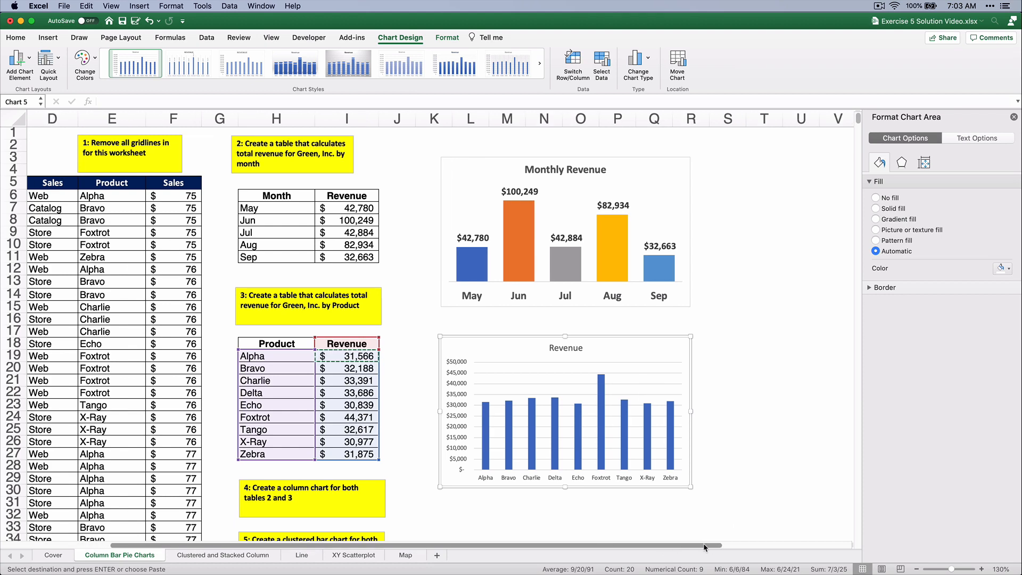
{"action": "left_click_drag", "start_coordinate": [691, 411], "coordinate": [801, 411]}
{"action": "left_click", "coordinate": [690, 228]}
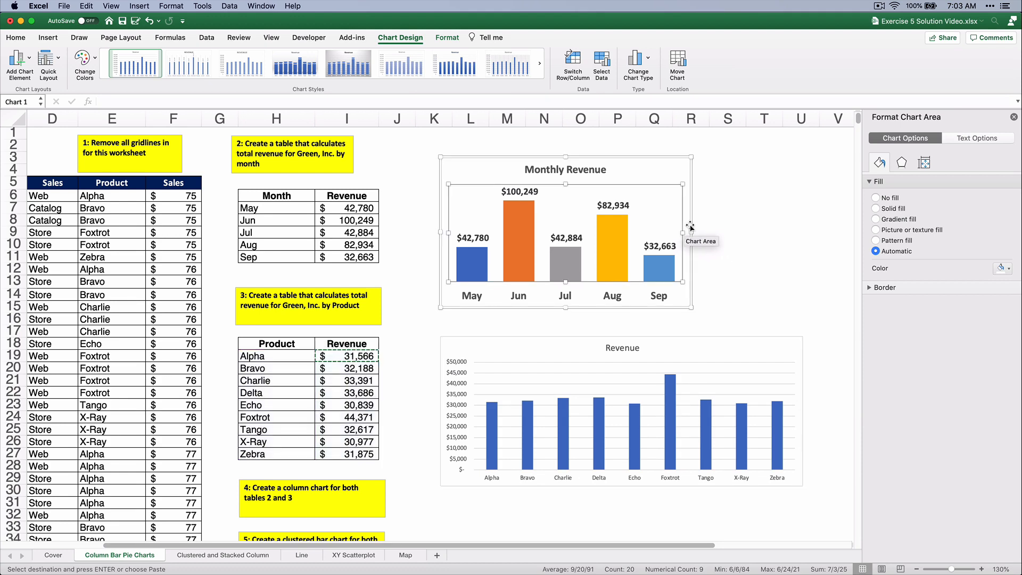
{"action": "left_click_drag", "start_coordinate": [691, 228], "coordinate": [803, 233]}
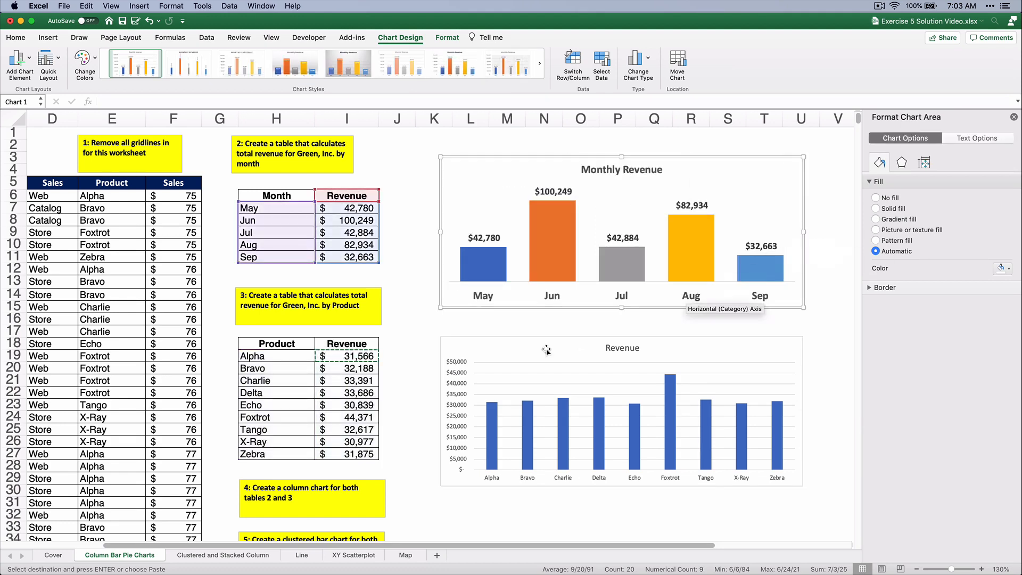
Step: Set the gap width of the product revenue chart's column series to 50%
{"action": "left_click", "coordinate": [491, 433]}
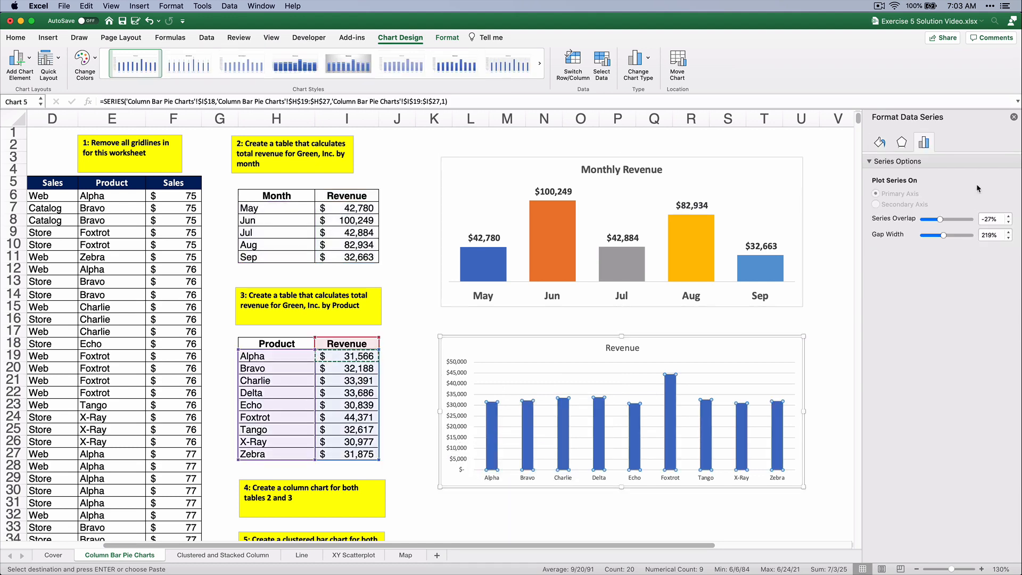
{"action": "left_click", "coordinate": [989, 234]}
{"action": "type", "text": "50"}
{"action": "key", "text": "Return"}
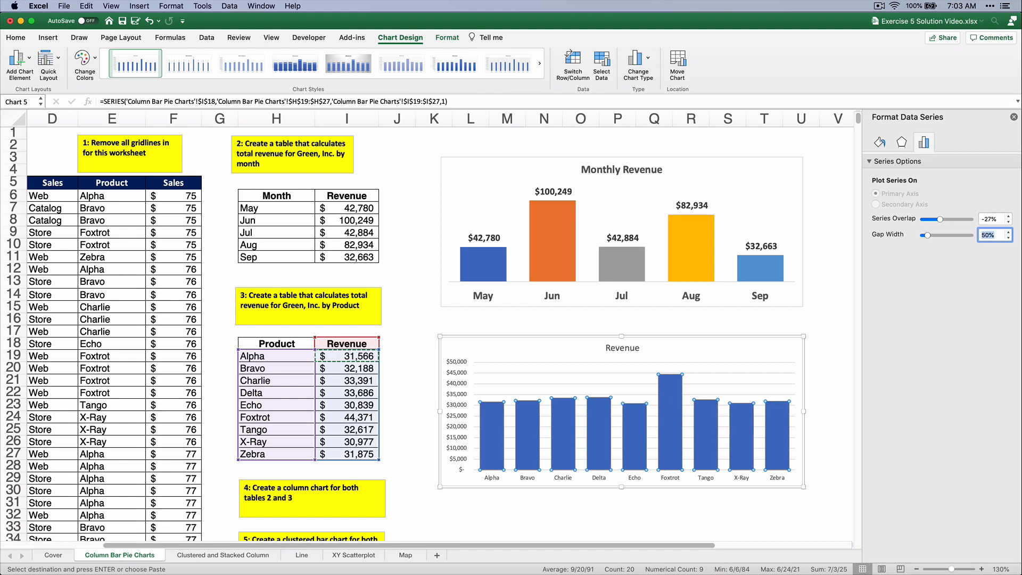
Step: Format the product revenue chart's category axis labels as bold, 14 pt
{"action": "left_click", "coordinate": [487, 479]}
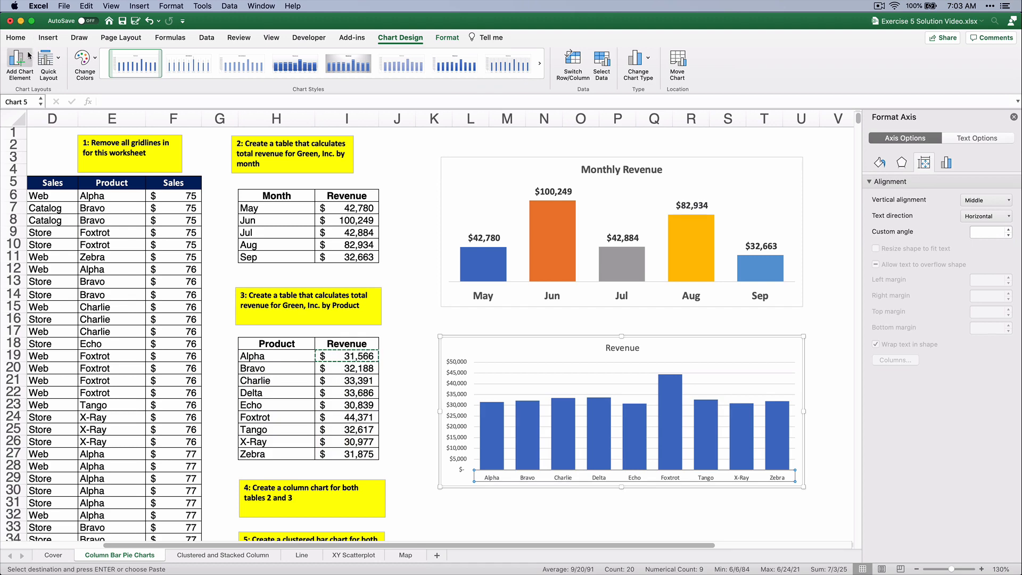
{"action": "left_click", "coordinate": [18, 39]}
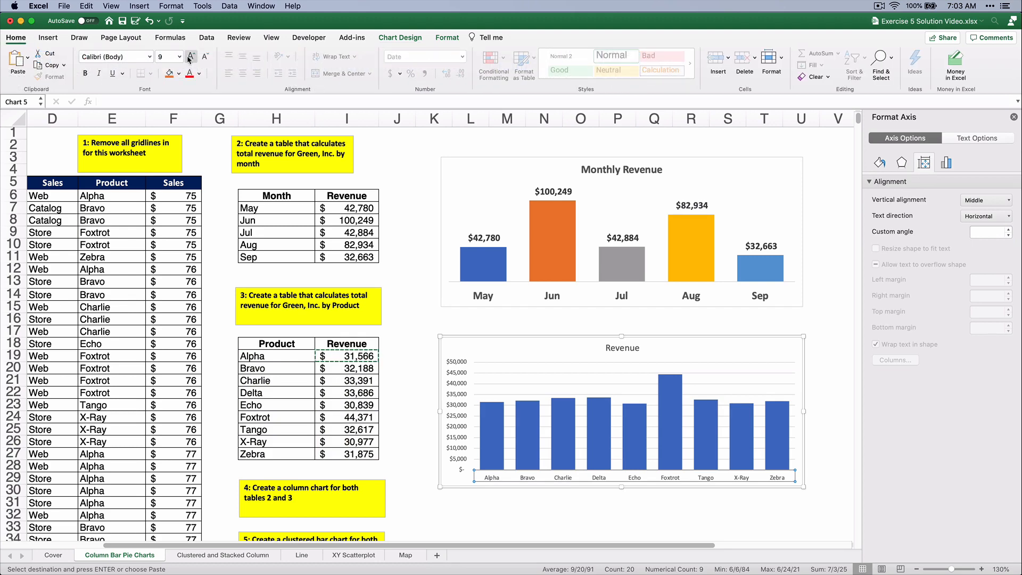
{"action": "left_click", "coordinate": [180, 57]}
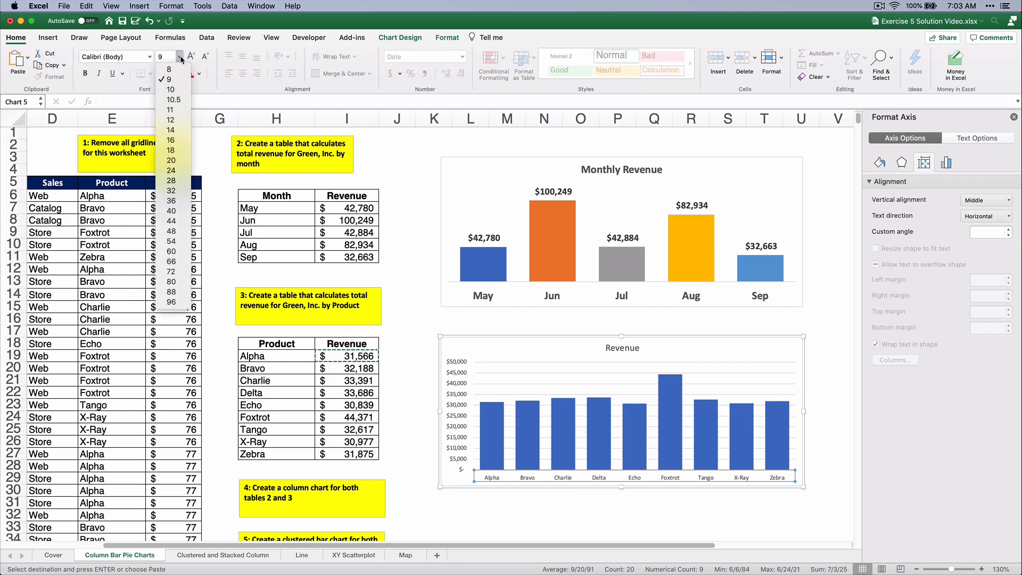
{"action": "left_click", "coordinate": [171, 130]}
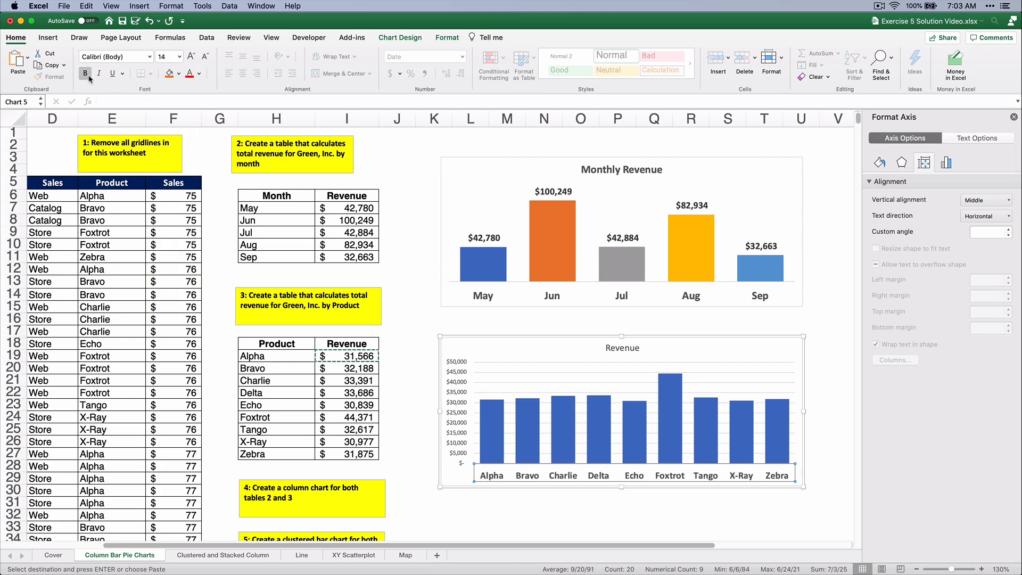
Step: Change the title of the product revenue chart to "Product Revenue"
{"action": "left_click", "coordinate": [623, 349]}
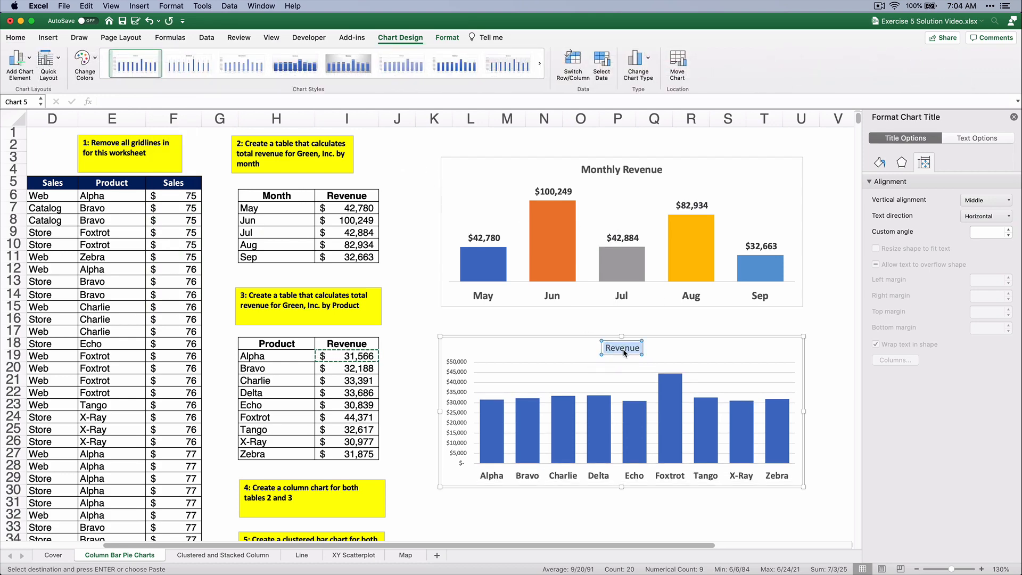
{"action": "type", "text": "Product Revenue"}
{"action": "key", "text": "BackSpace"}
{"action": "key", "text": "BackSpace"}
{"action": "key", "text": "BackSpace"}
{"action": "key", "text": "BackSpace"}
{"action": "type", "text": "enue"}
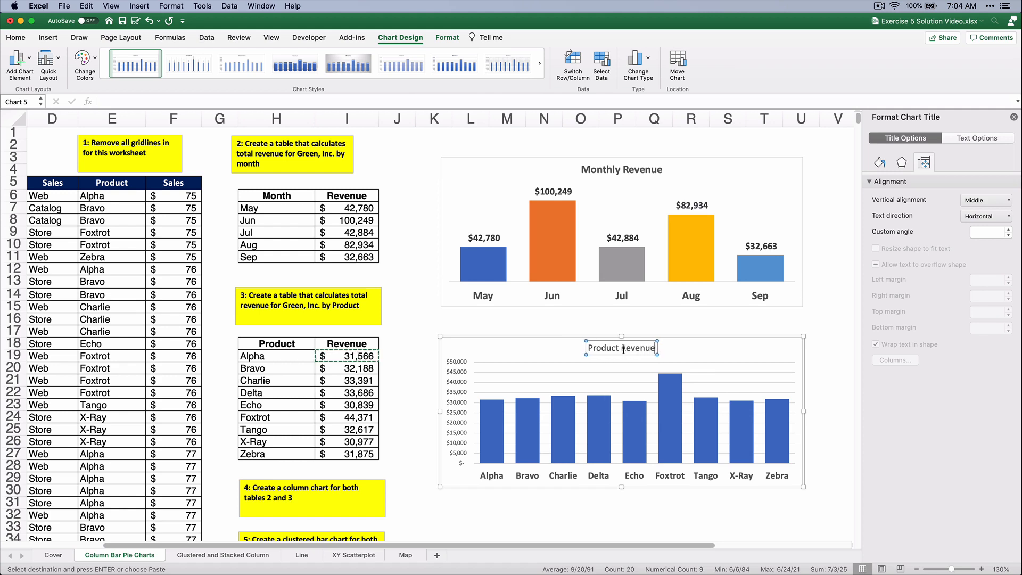
{"action": "left_click", "coordinate": [624, 371]}
Step: Format the Product Revenue chart title as bold, 16 pt
{"action": "left_click", "coordinate": [621, 349]}
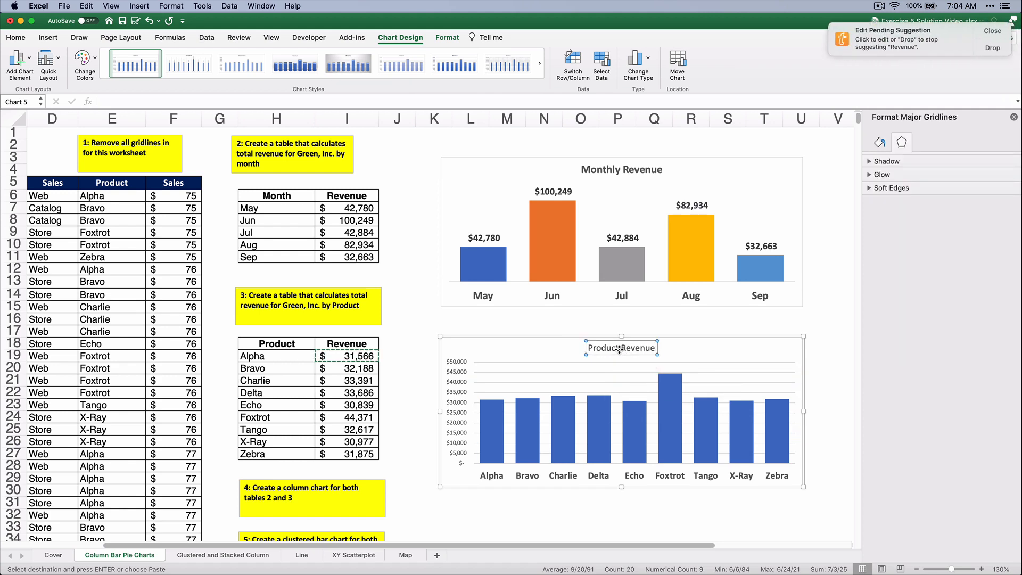
{"action": "left_click", "coordinate": [19, 38]}
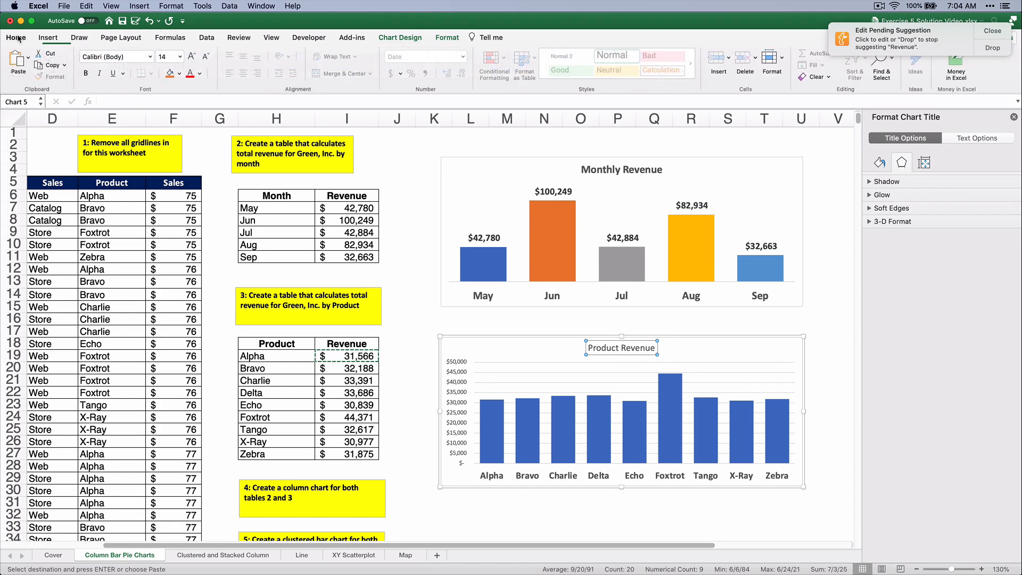
{"action": "left_click", "coordinate": [85, 73]}
{"action": "left_click", "coordinate": [179, 56]}
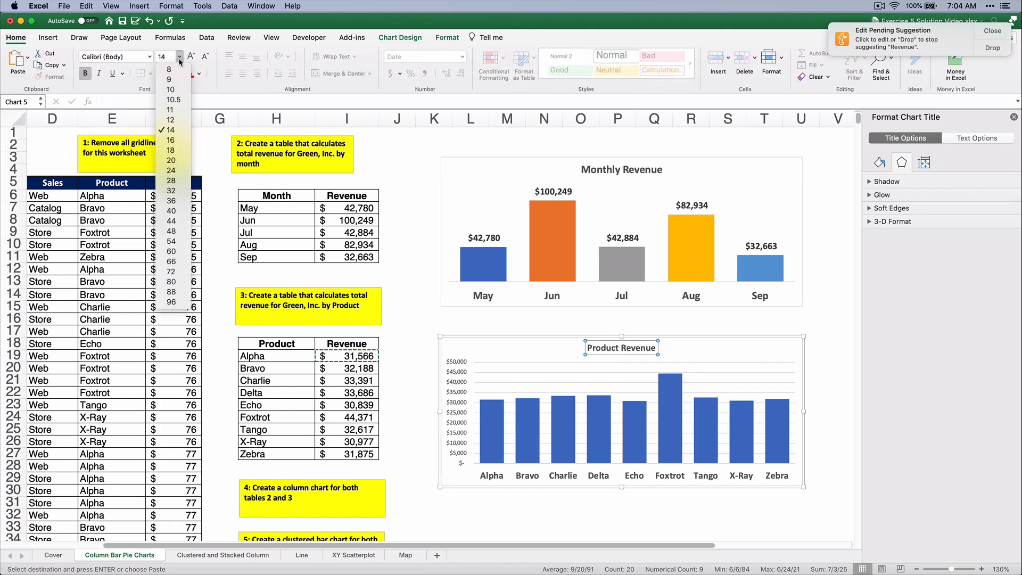
{"action": "left_click", "coordinate": [171, 140]}
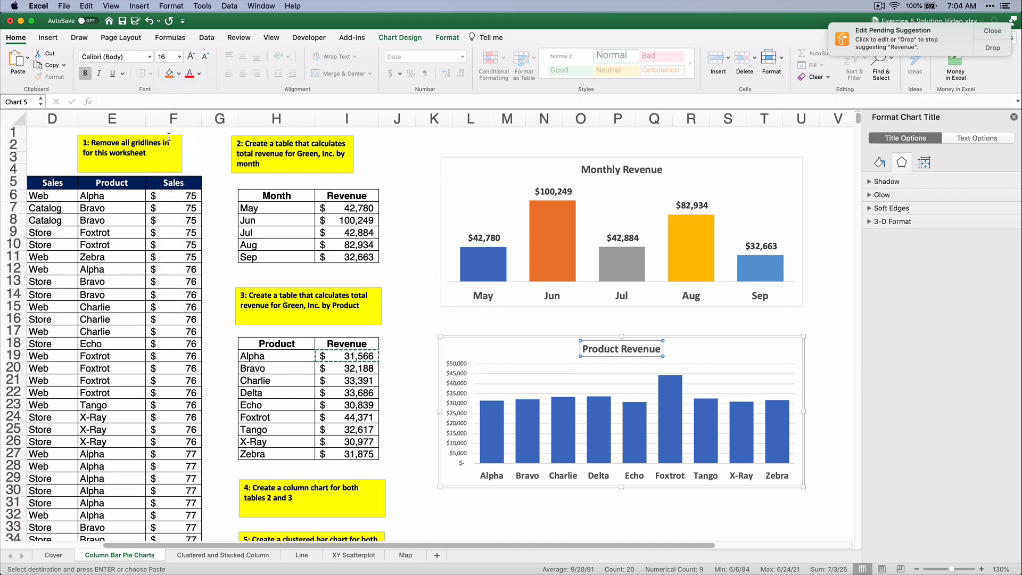
Step: Add data labels to the columns of the Product Revenue chart
{"action": "left_click", "coordinate": [496, 434]}
{"action": "right_click", "coordinate": [495, 434]}
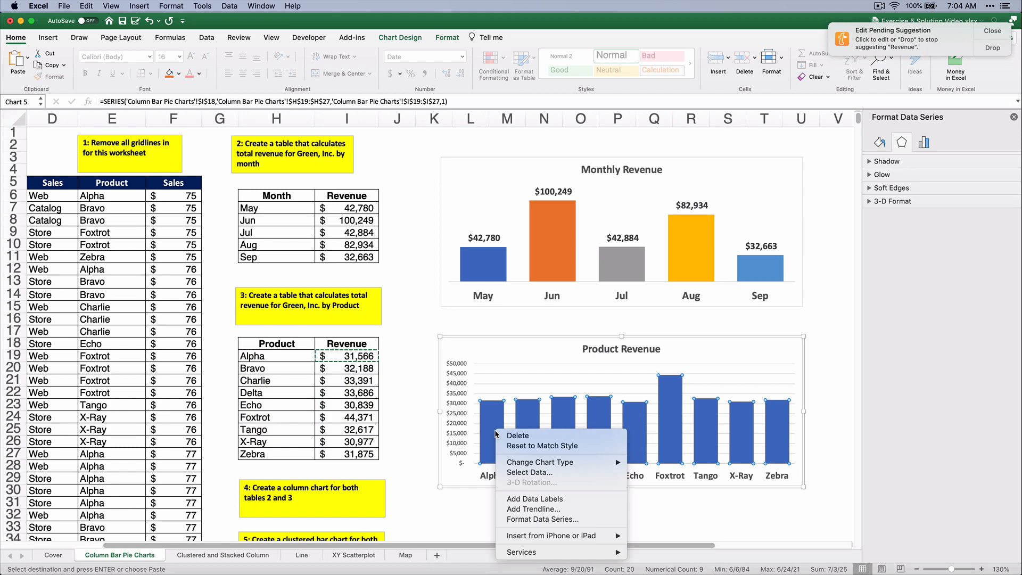
{"action": "left_click", "coordinate": [557, 501]}
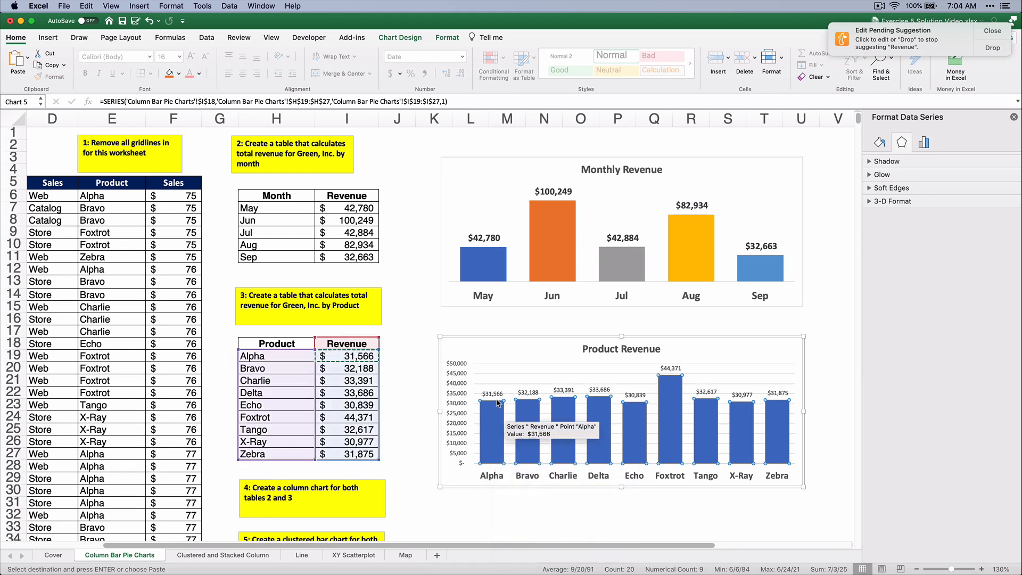
Step: Format the Product Revenue chart's data labels as bold, 12 pt
{"action": "left_click", "coordinate": [528, 392]}
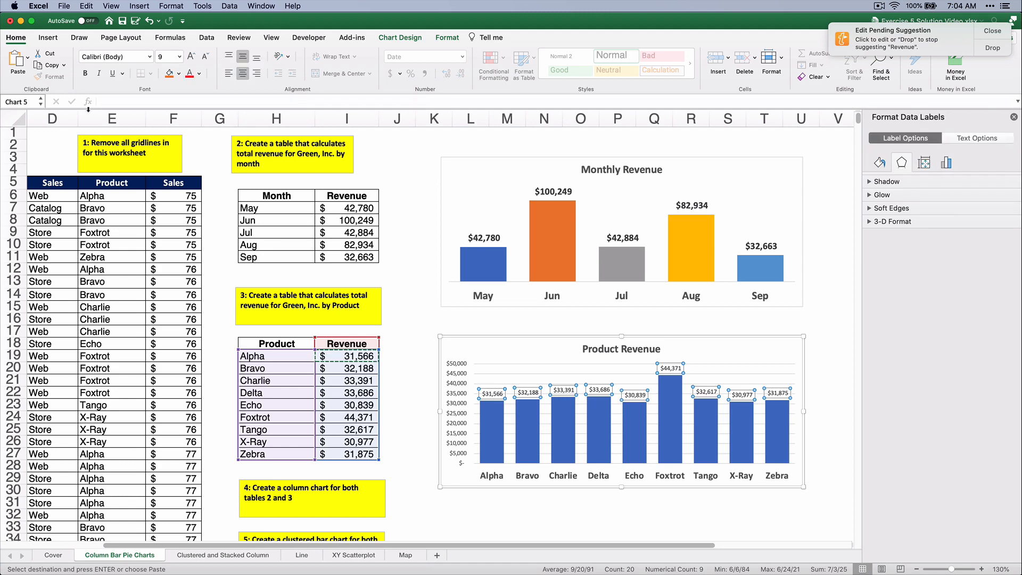
{"action": "left_click", "coordinate": [183, 56]}
{"action": "left_click", "coordinate": [171, 121]}
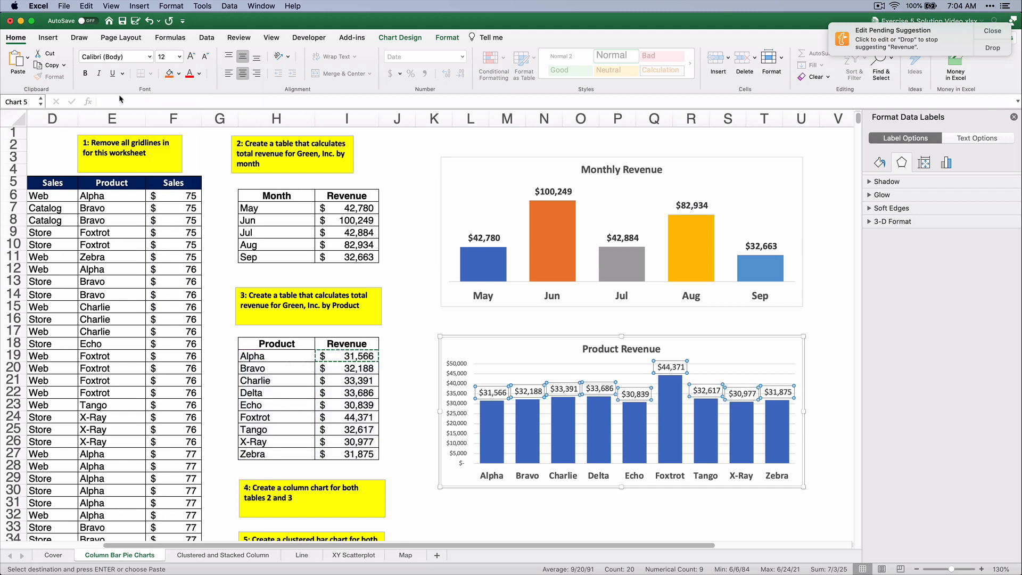
{"action": "left_click", "coordinate": [84, 73]}
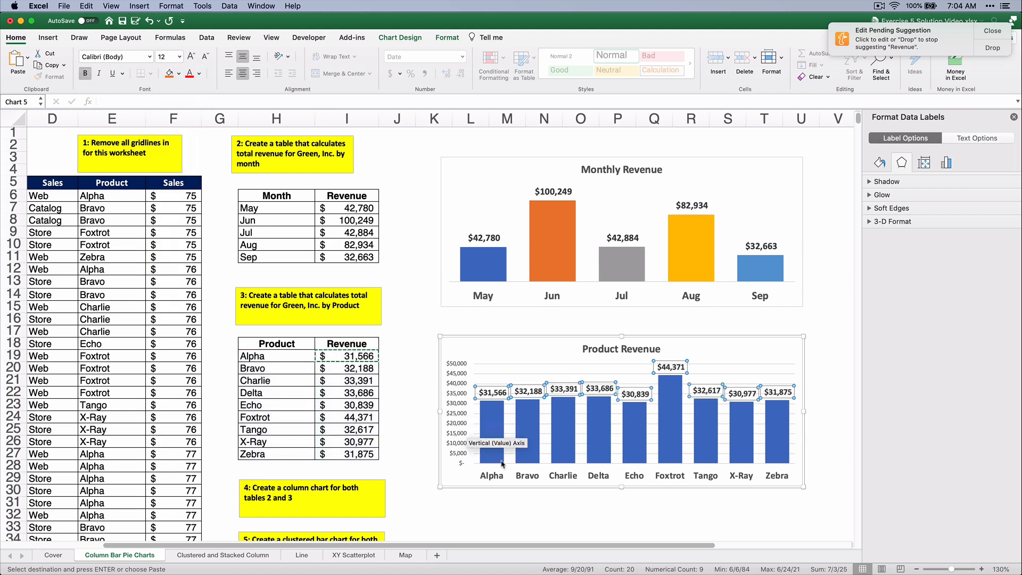
{"action": "left_click", "coordinate": [543, 503]}
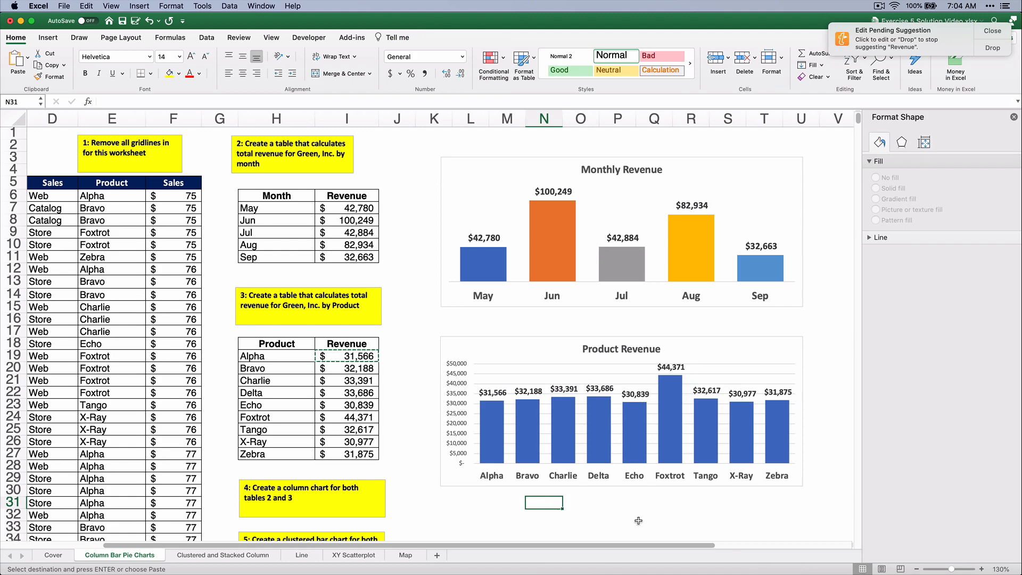
Step: Sort the product table H18:I27 by Revenue values from Largest to Smallest, treating the first row as headers
{"action": "left_click", "coordinate": [458, 395]}
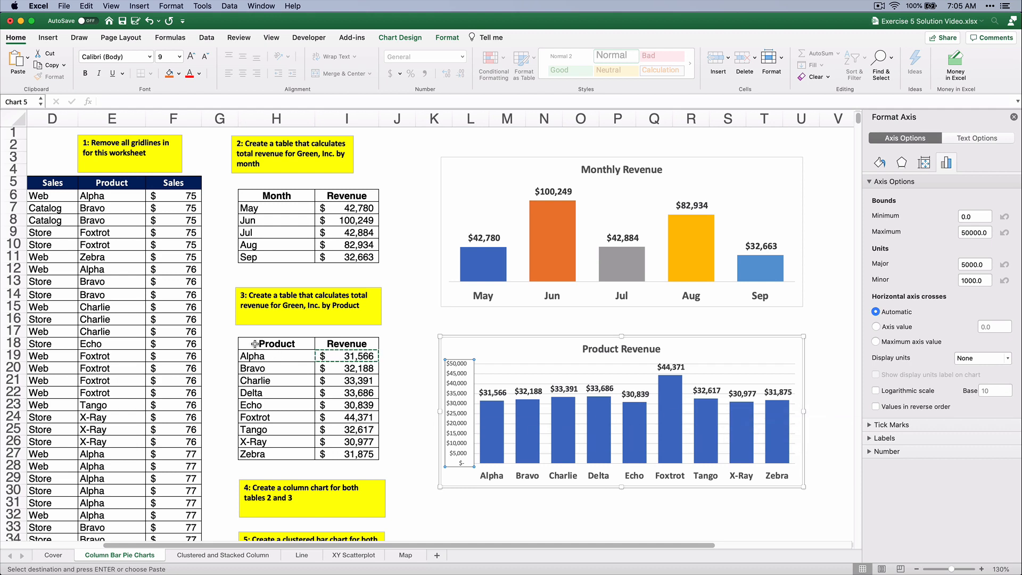
{"action": "left_click_drag", "start_coordinate": [255, 344], "coordinate": [352, 450]}
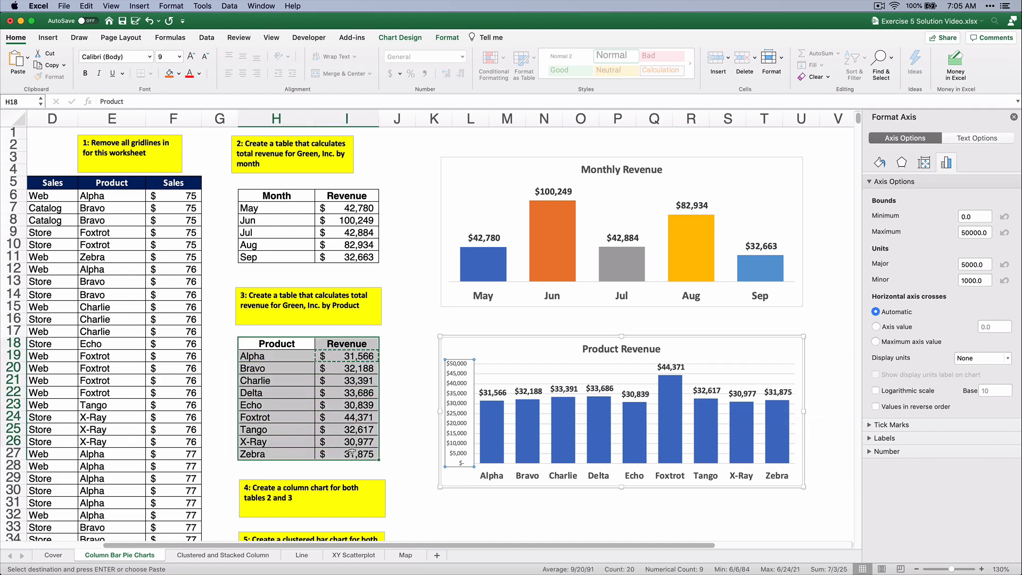
{"action": "left_click", "coordinate": [207, 38]}
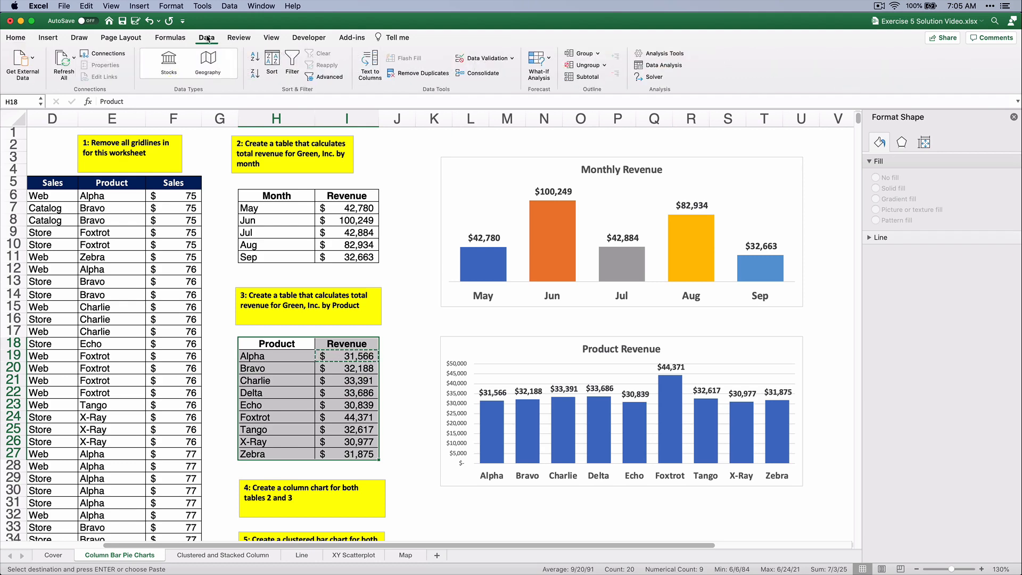
{"action": "left_click", "coordinate": [271, 70]}
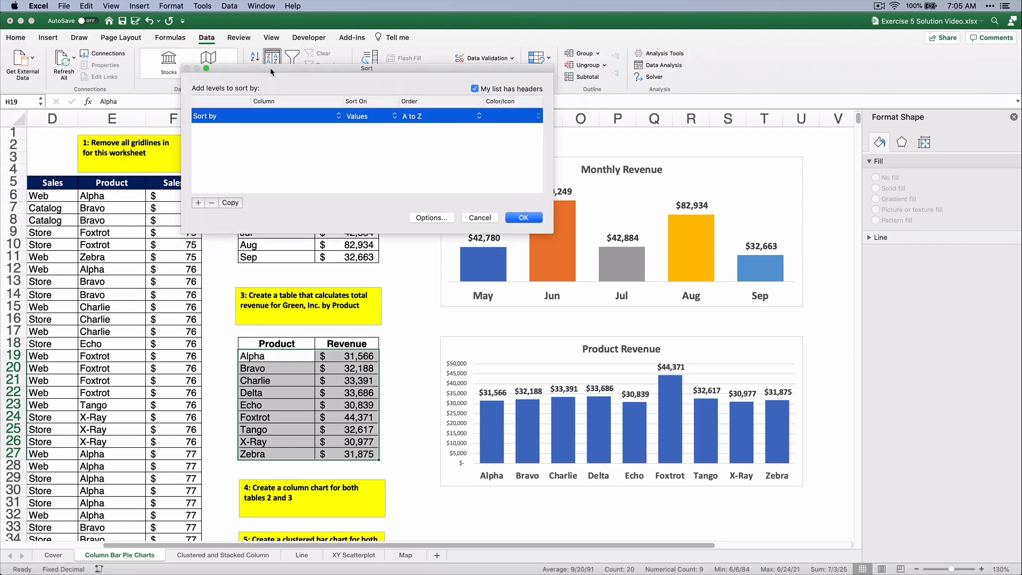
{"action": "left_click", "coordinate": [280, 115]}
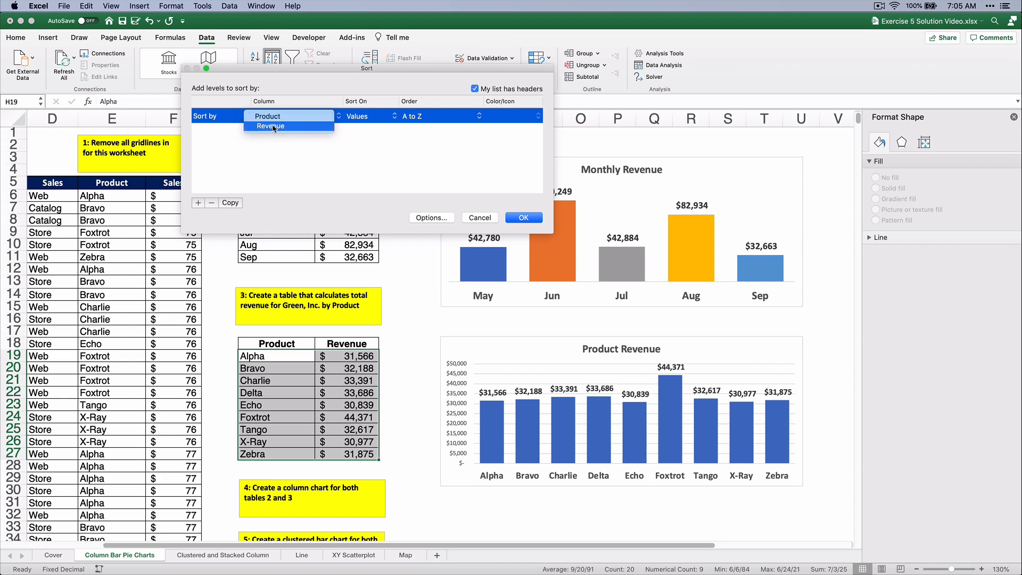
{"action": "left_click", "coordinate": [273, 127]}
{"action": "left_click", "coordinate": [426, 117]}
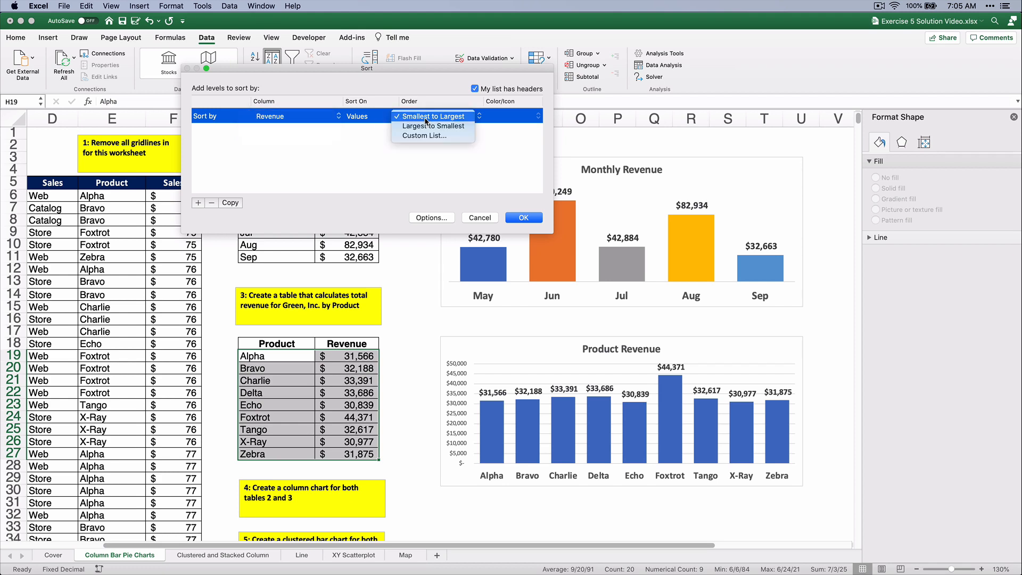
{"action": "left_click", "coordinate": [429, 126]}
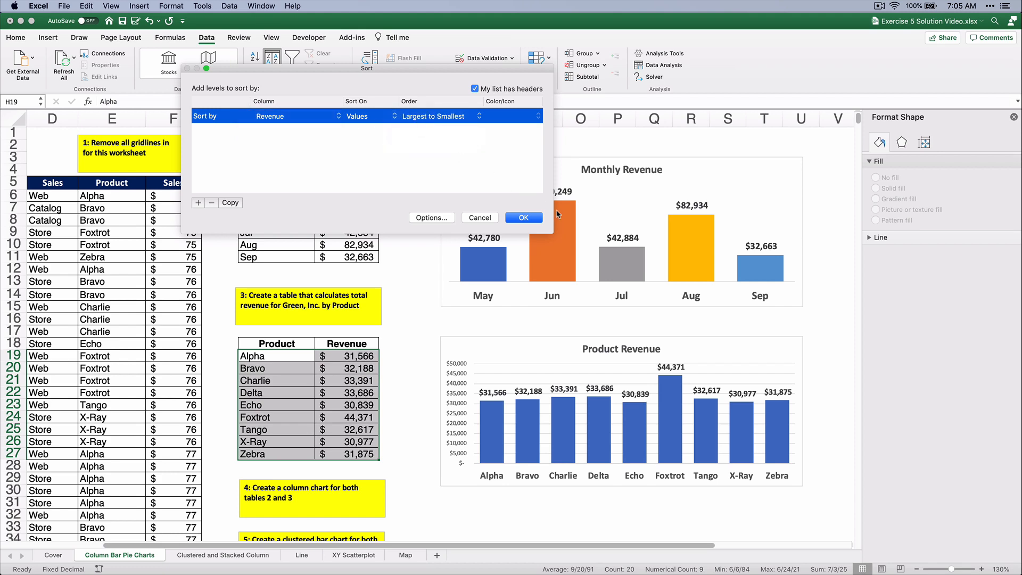
{"action": "left_click", "coordinate": [536, 220]}
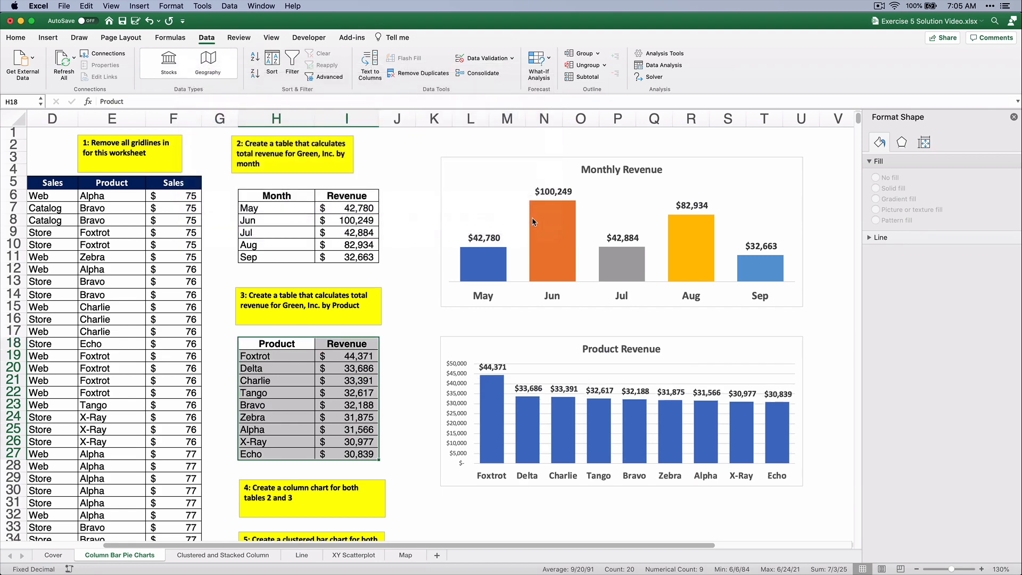
{"action": "left_click", "coordinate": [541, 527]}
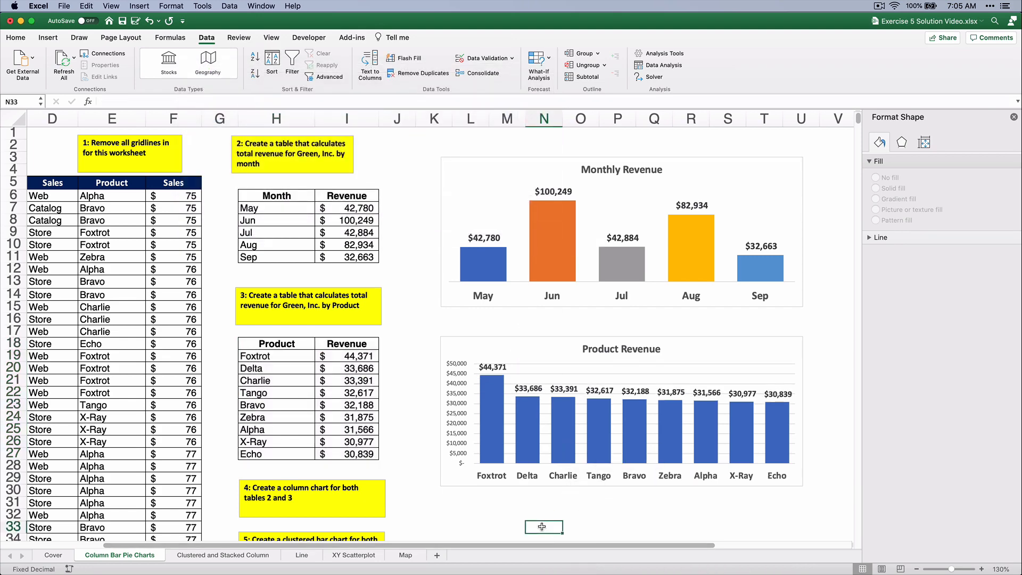
Step: Delete the vertical value axis and the major gridlines from the Product Revenue chart
{"action": "scroll", "coordinate": [541, 527], "scroll_direction": "down", "scroll_amount": 4}
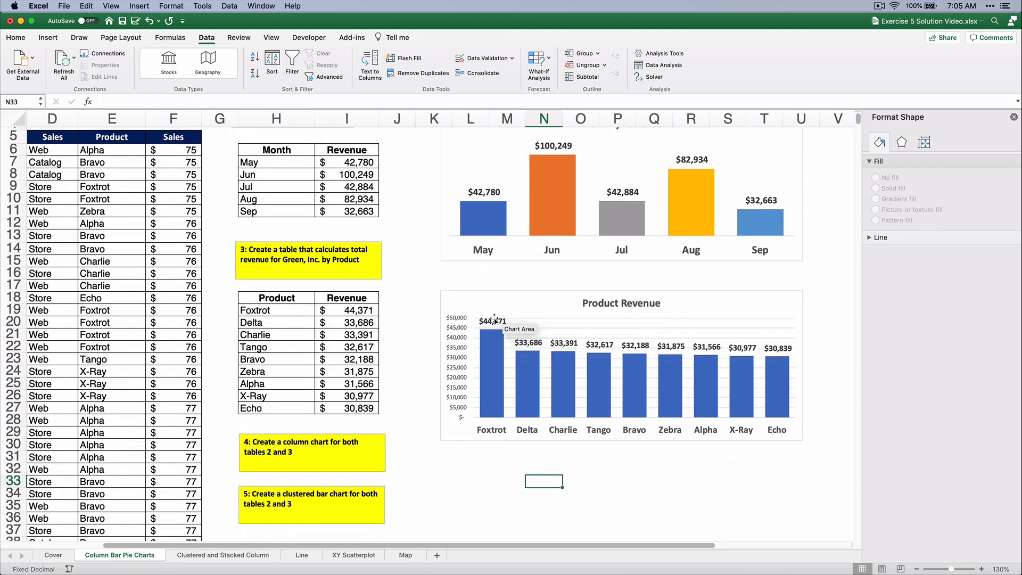
{"action": "mouse_move", "coordinate": [487, 338]}
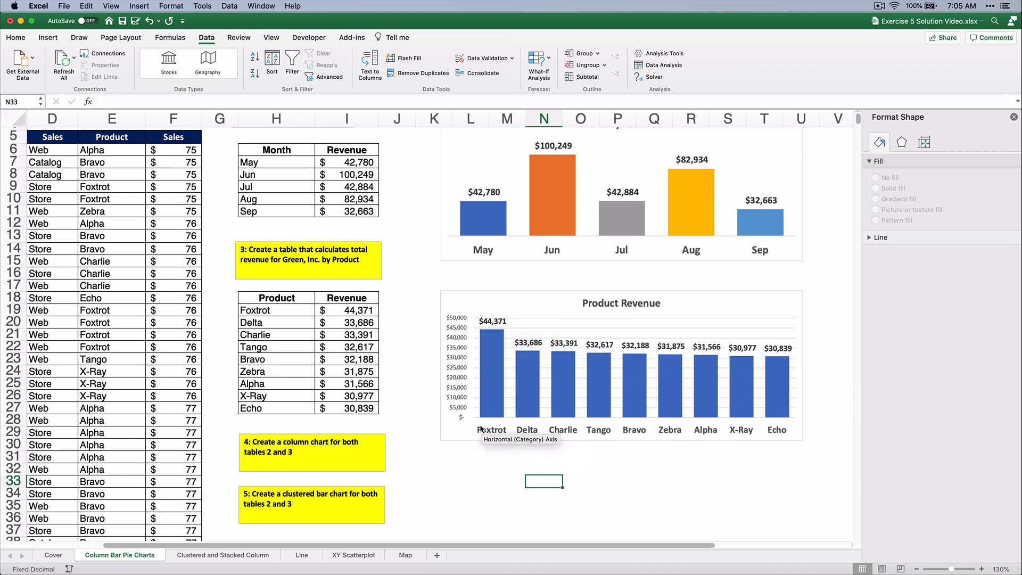
{"action": "left_click", "coordinate": [463, 371]}
{"action": "key", "text": "Delete"}
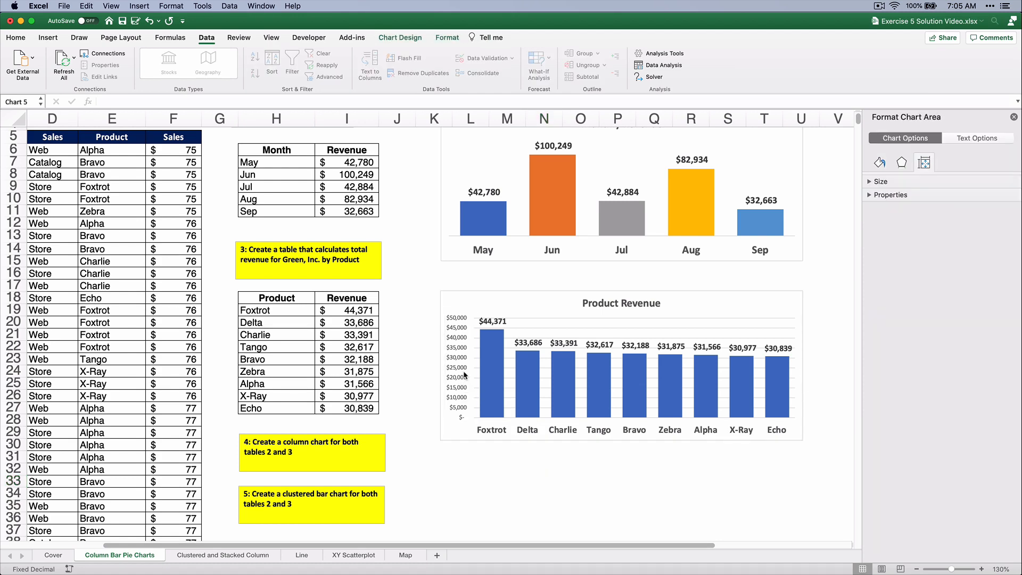
{"action": "left_click", "coordinate": [544, 329]}
{"action": "key", "text": "Delete"}
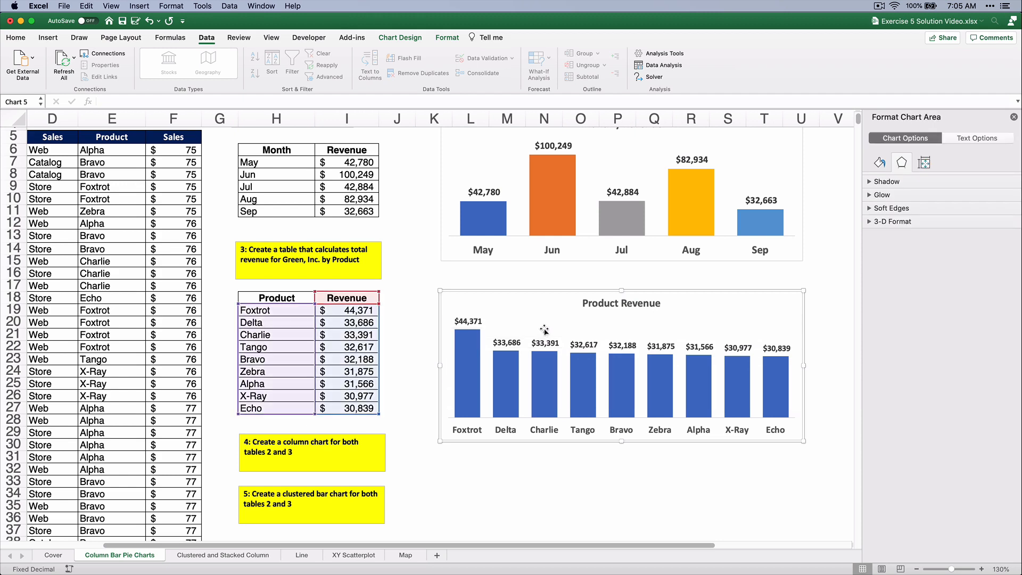
{"action": "left_click", "coordinate": [663, 494]}
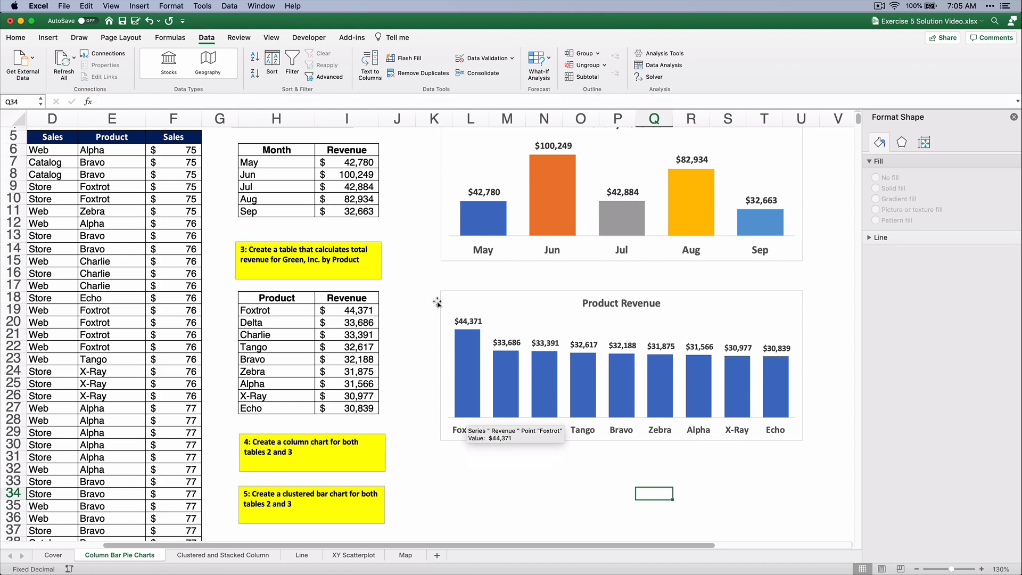
Step: Copy the Monthly Revenue chart and paste the duplicate below the Product Revenue chart
{"action": "left_click", "coordinate": [458, 162]}
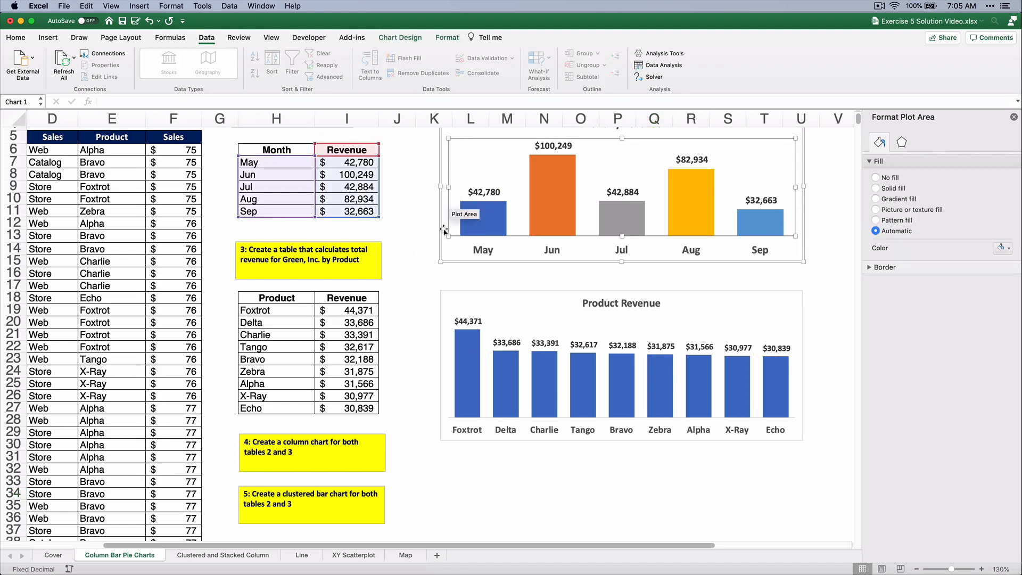
{"action": "scroll", "coordinate": [414, 235], "scroll_direction": "up", "scroll_amount": 2}
{"action": "left_click", "coordinate": [409, 230]}
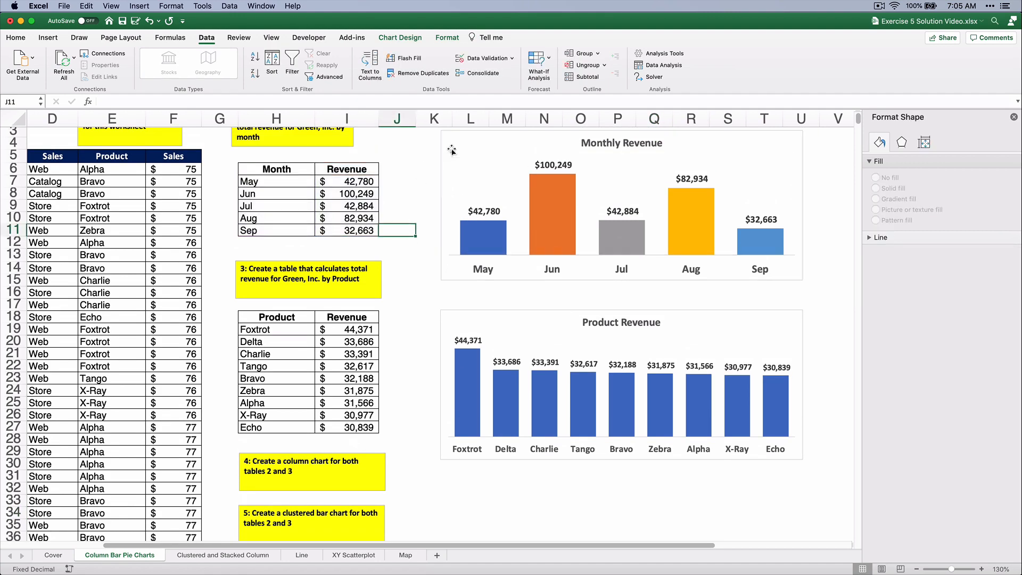
{"action": "left_click", "coordinate": [452, 141]}
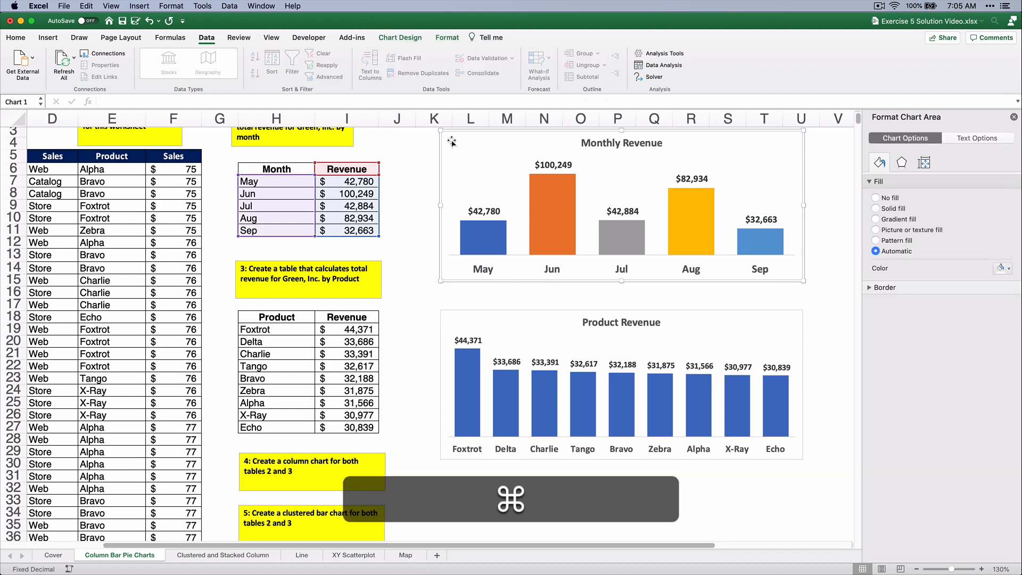
{"action": "key", "text": "super+c"}
{"action": "scroll", "coordinate": [578, 455], "scroll_direction": "down", "scroll_amount": 5}
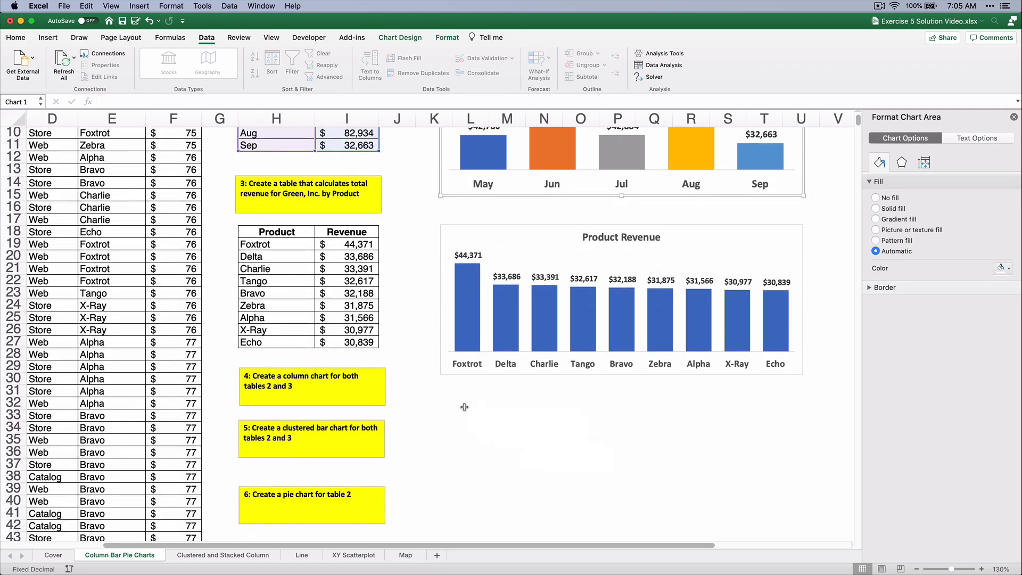
{"action": "left_click", "coordinate": [453, 420]}
{"action": "key", "text": "super+v"}
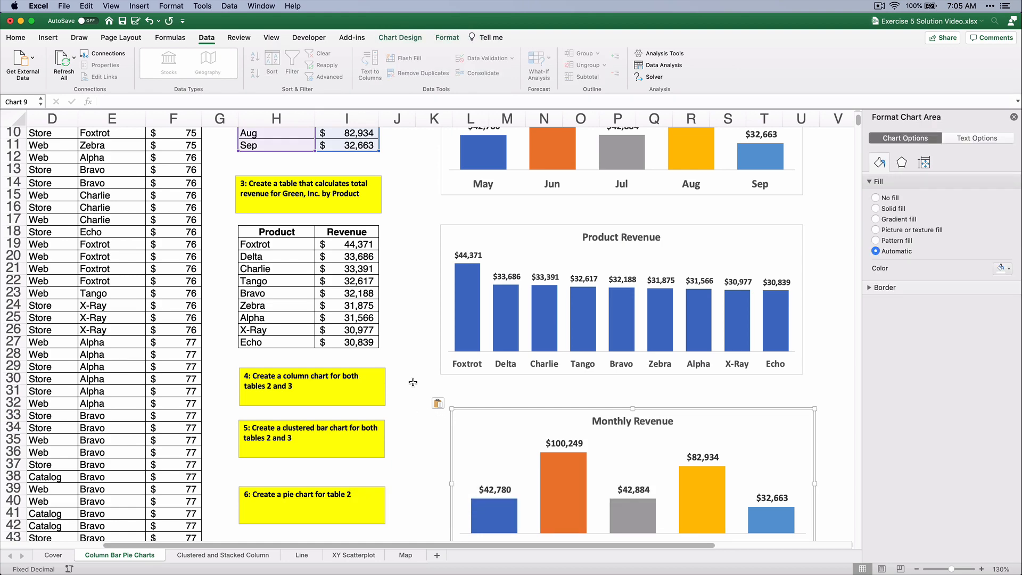
Step: Move the duplicated Monthly Revenue chart slightly so it lines up beneath the Product Revenue column chart
{"action": "left_click_drag", "start_coordinate": [413, 382], "coordinate": [400, 293]}
{"action": "scroll", "coordinate": [687, 446], "scroll_direction": "down", "scroll_amount": 3}
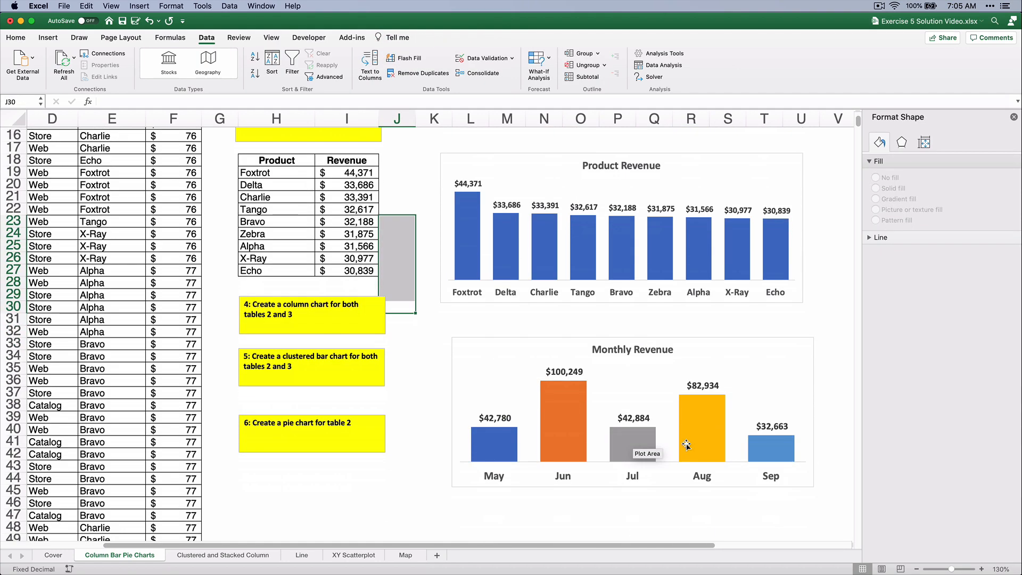
{"action": "left_click", "coordinate": [481, 344]}
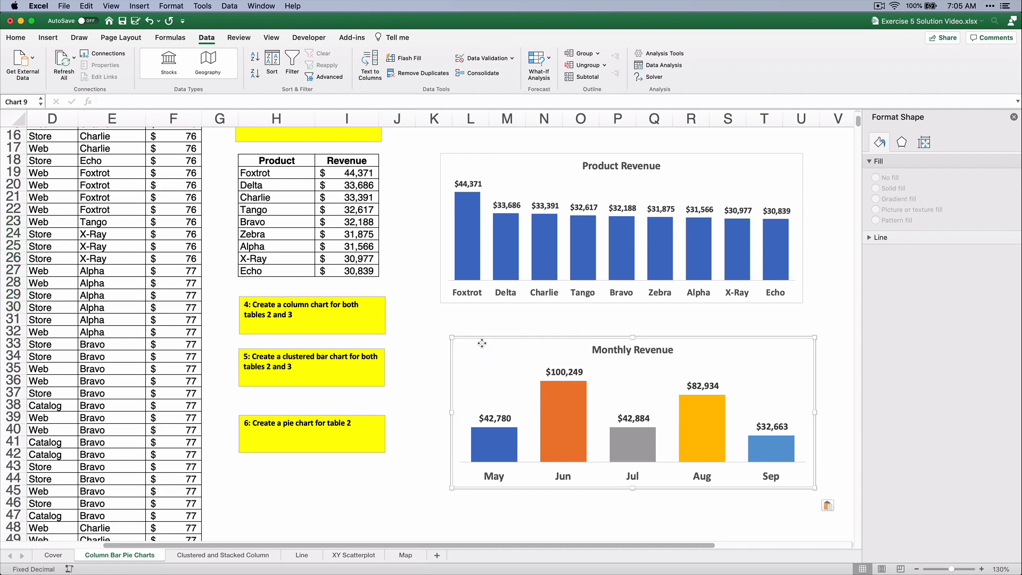
{"action": "left_click_drag", "start_coordinate": [482, 343], "coordinate": [468, 340]}
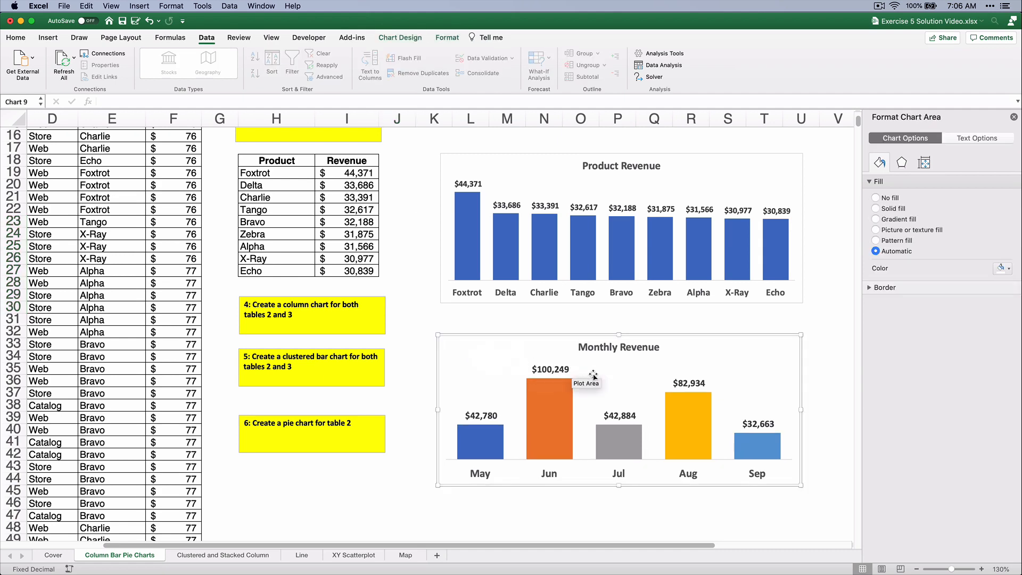
Step: Change the duplicated Monthly Revenue chart's type to a 2-D clustered bar chart
{"action": "right_click", "coordinate": [622, 390]}
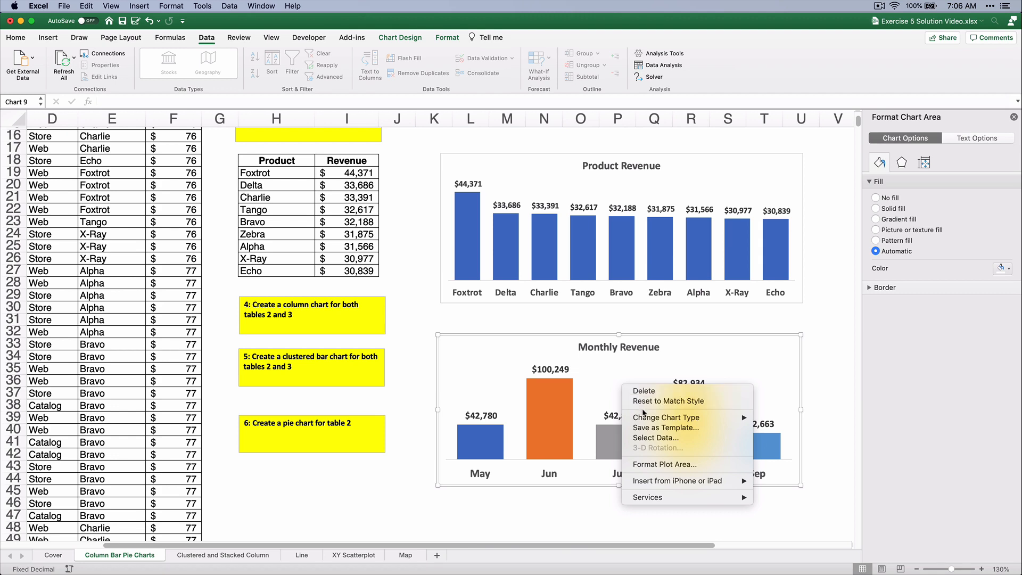
{"action": "mouse_move", "coordinate": [656, 422]}
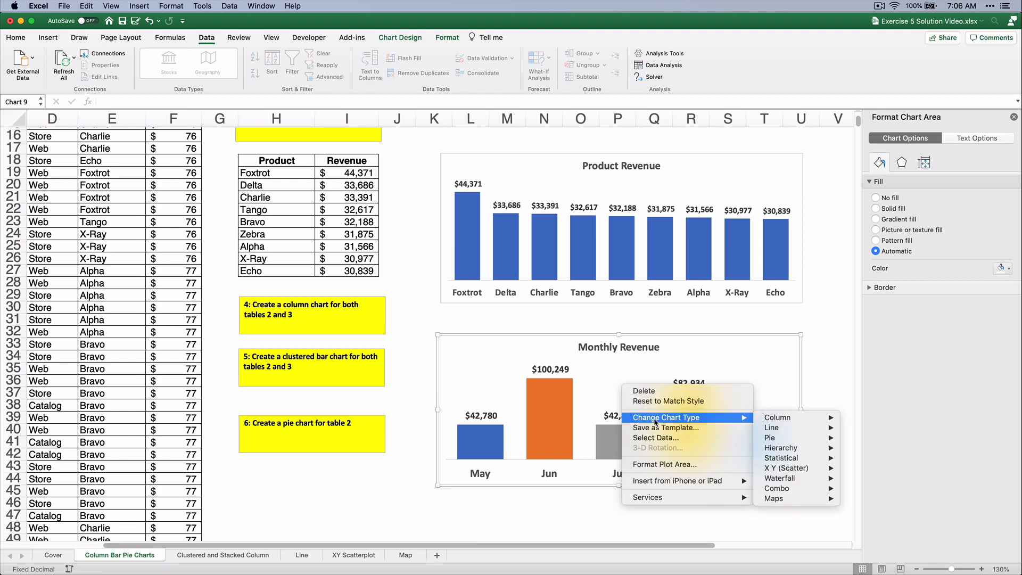
{"action": "mouse_move", "coordinate": [810, 423]}
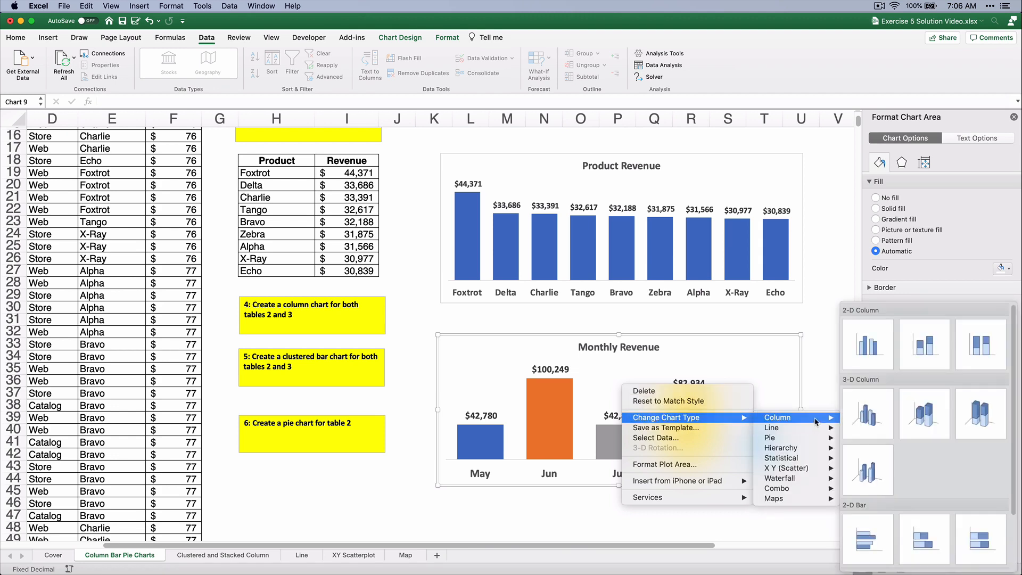
{"action": "left_click", "coordinate": [874, 535]}
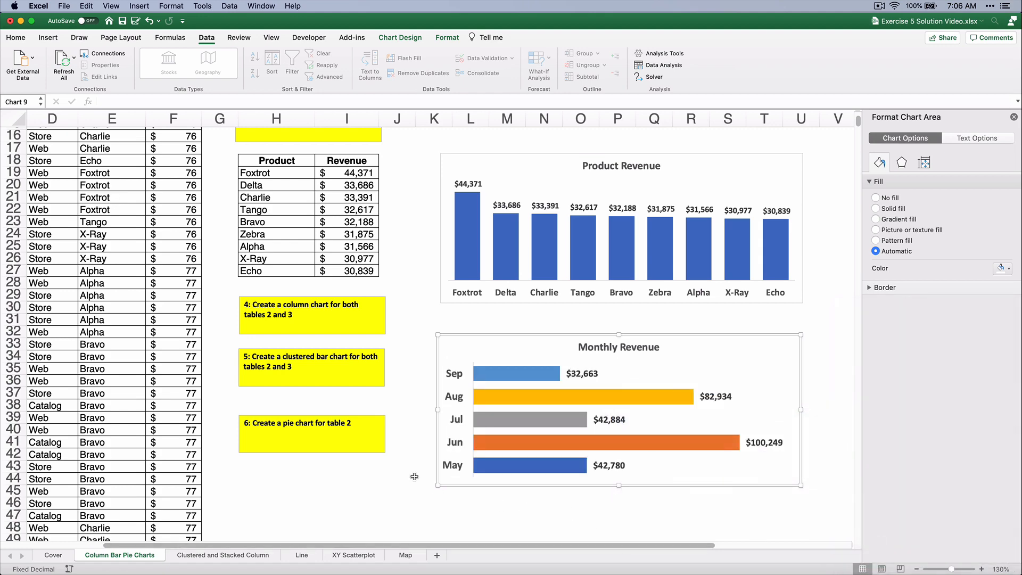
Step: Set the month axis of the Monthly Revenue bar chart to show its categories in reverse order
{"action": "left_click", "coordinate": [403, 456]}
{"action": "scroll", "coordinate": [404, 455], "scroll_direction": "down", "scroll_amount": 3}
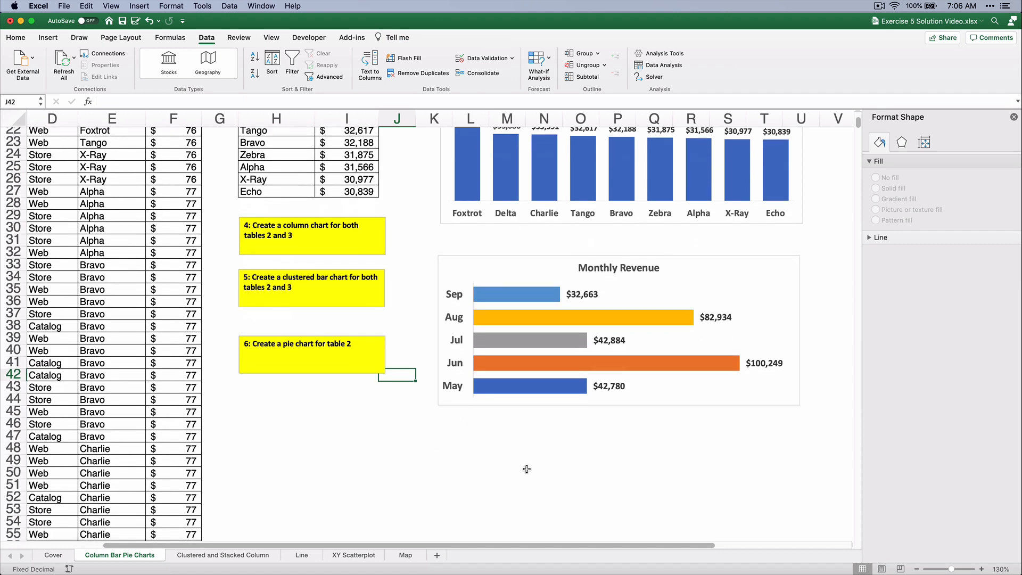
{"action": "left_click", "coordinate": [454, 344]}
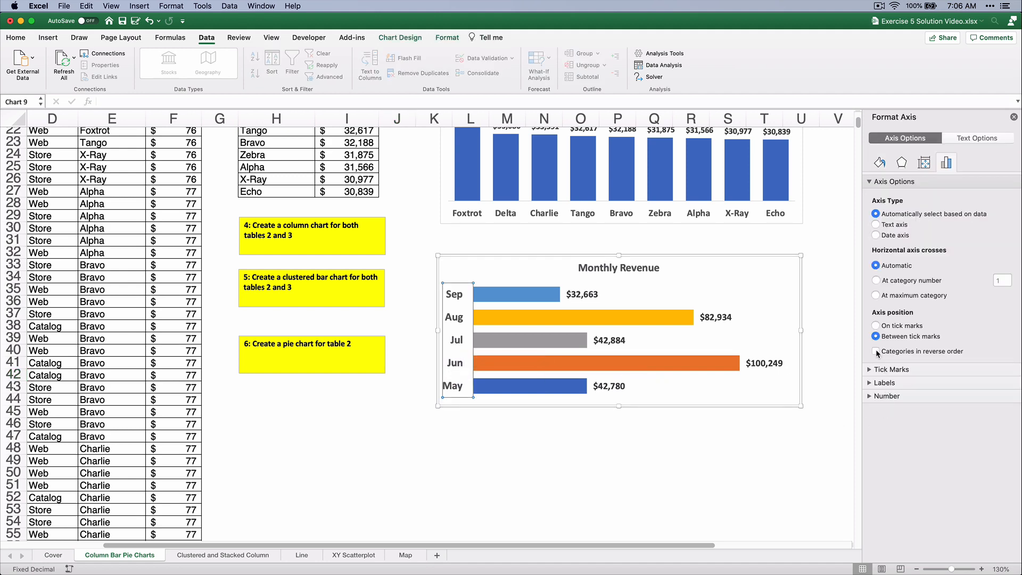
{"action": "left_click", "coordinate": [876, 352]}
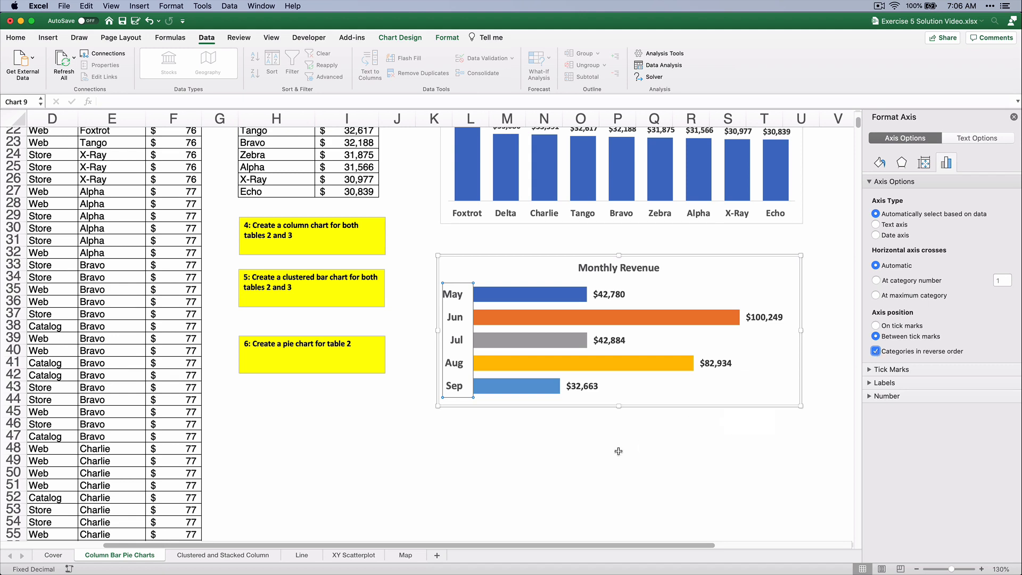
{"action": "left_click", "coordinate": [579, 454]}
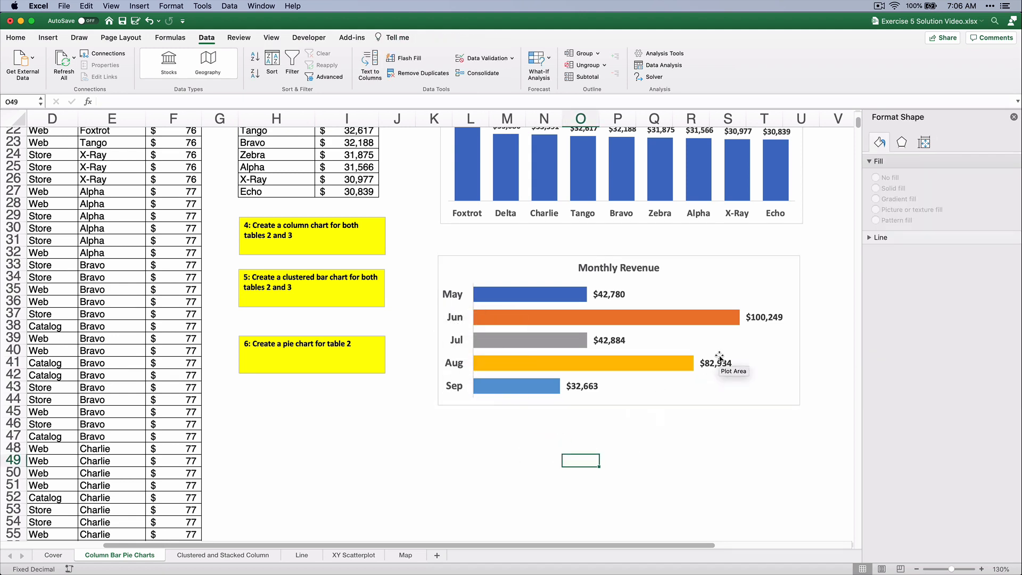
Step: Copy the Product Revenue column chart and place the duplicate directly below the Monthly Revenue bar chart, aligned with it
{"action": "scroll", "coordinate": [527, 410], "scroll_direction": "up", "scroll_amount": 10}
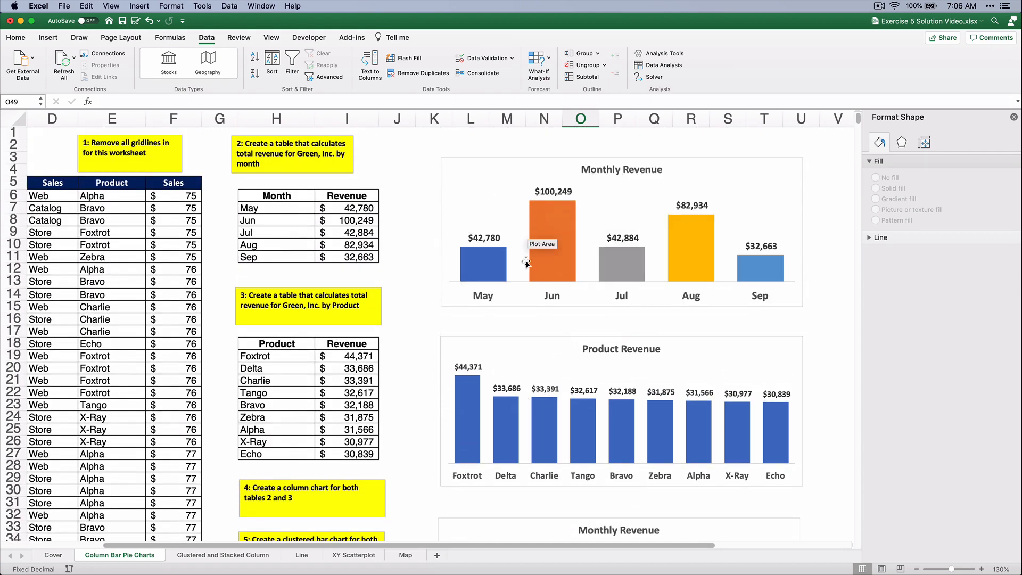
{"action": "scroll", "coordinate": [536, 411], "scroll_direction": "down", "scroll_amount": 6}
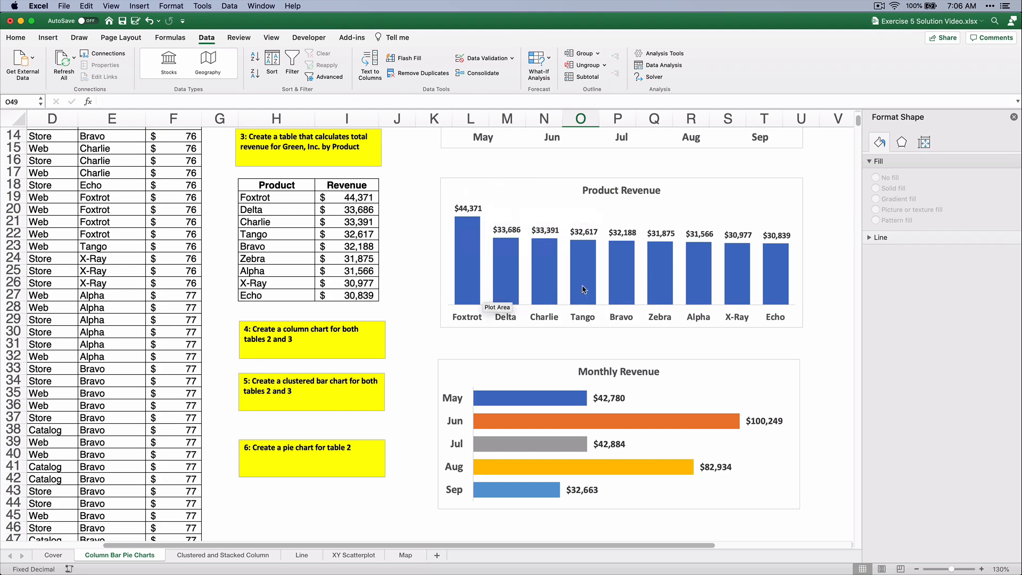
{"action": "left_click", "coordinate": [476, 189]}
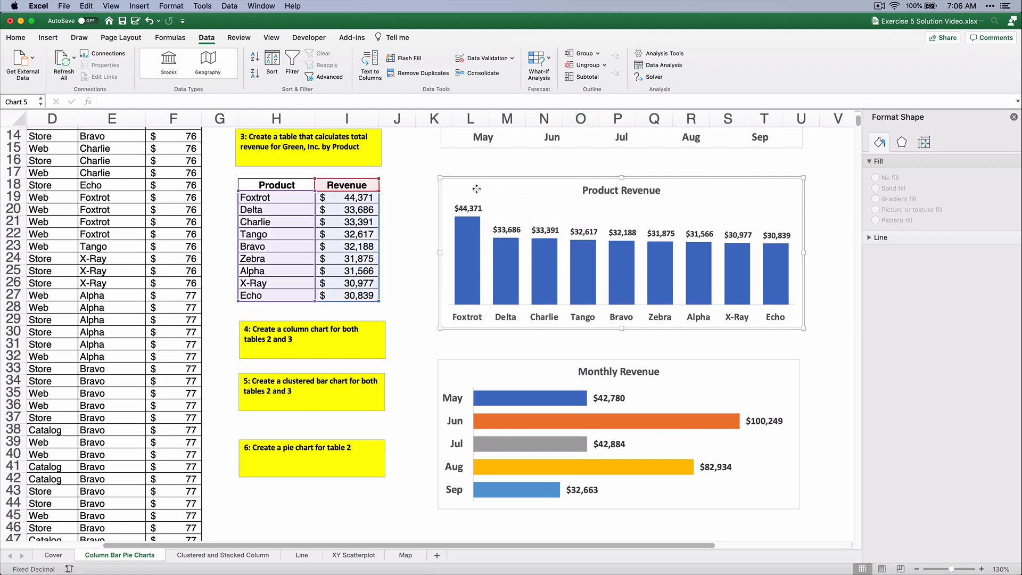
{"action": "key", "text": "super+c"}
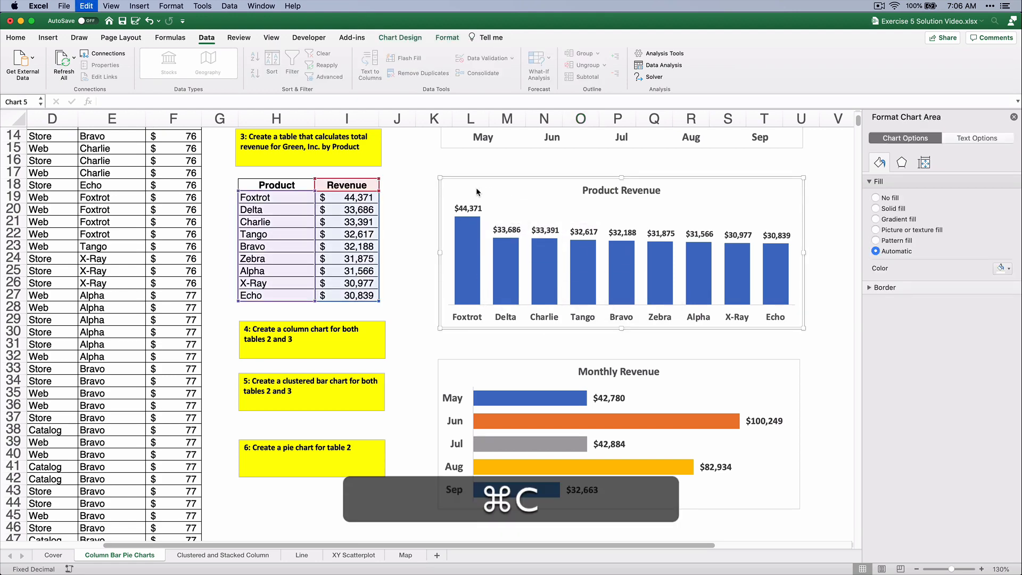
{"action": "scroll", "coordinate": [559, 359], "scroll_direction": "down", "scroll_amount": 10}
{"action": "left_click", "coordinate": [441, 341]}
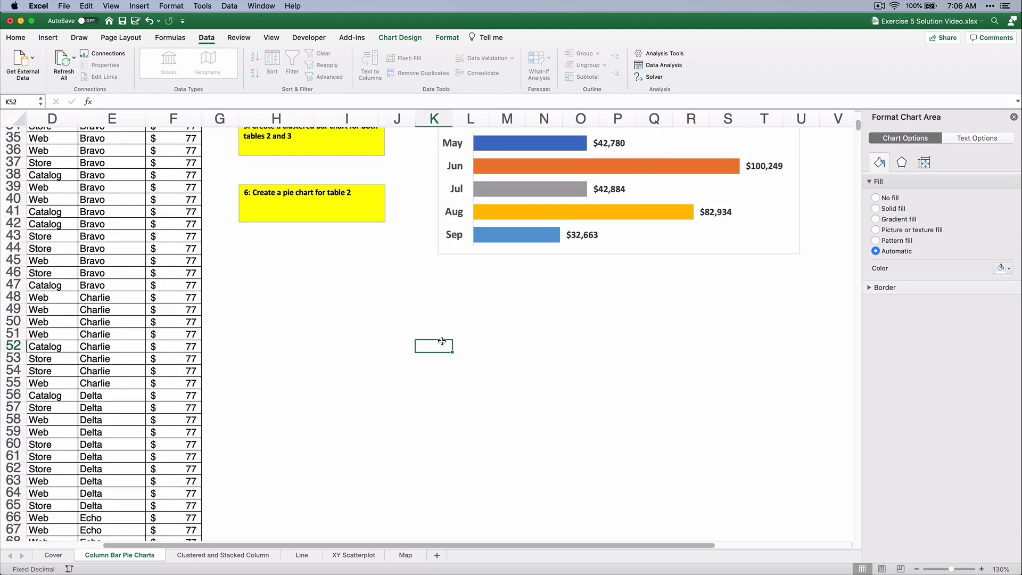
{"action": "key", "text": "super+v"}
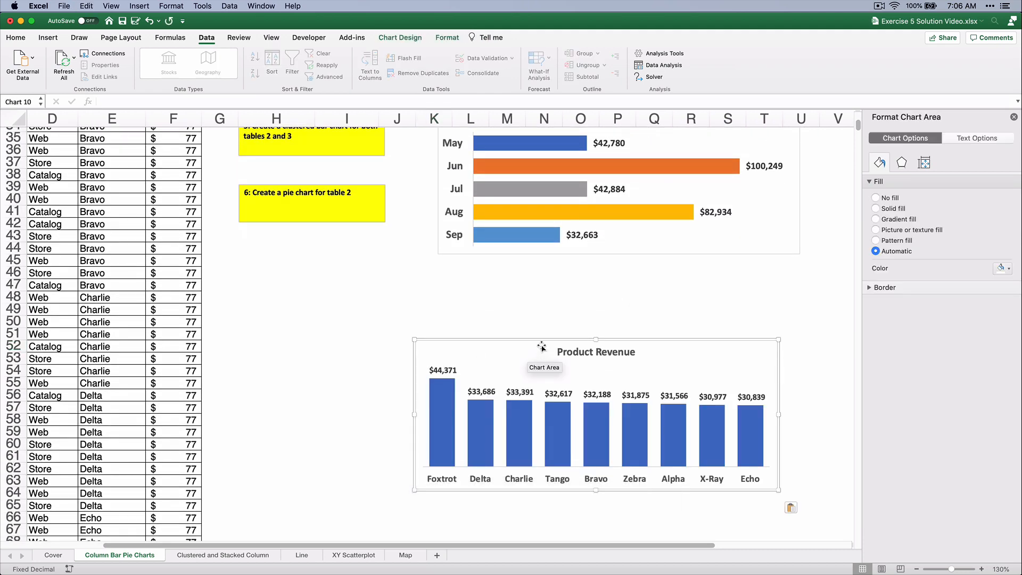
{"action": "left_click_drag", "start_coordinate": [543, 340], "coordinate": [567, 278]}
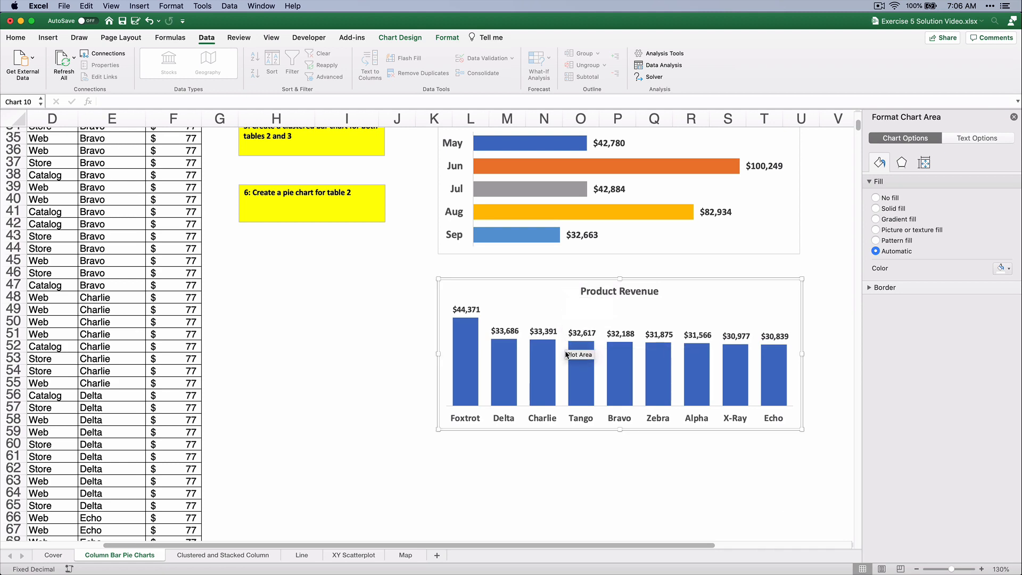
Step: Change the duplicated Product Revenue chart's type to a 2-D clustered bar chart
{"action": "right_click", "coordinate": [560, 353]}
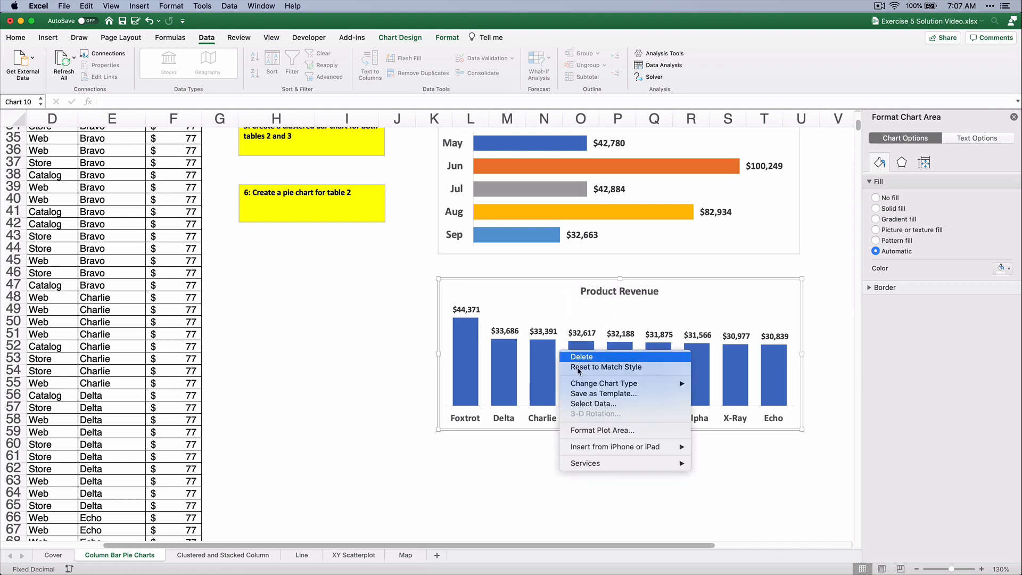
{"action": "mouse_move", "coordinate": [600, 388]}
{"action": "mouse_move", "coordinate": [735, 384]}
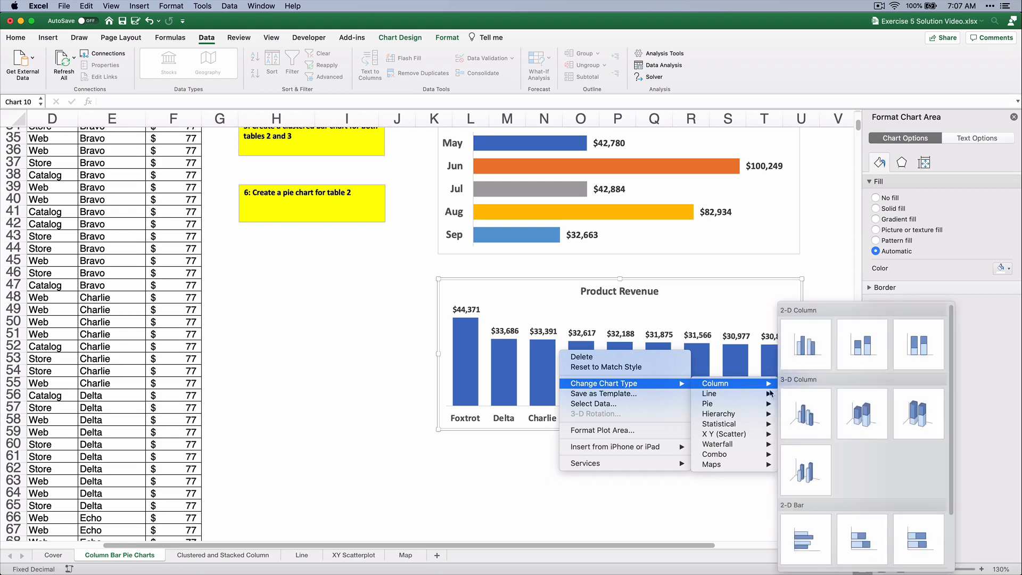
{"action": "left_click", "coordinate": [808, 537]}
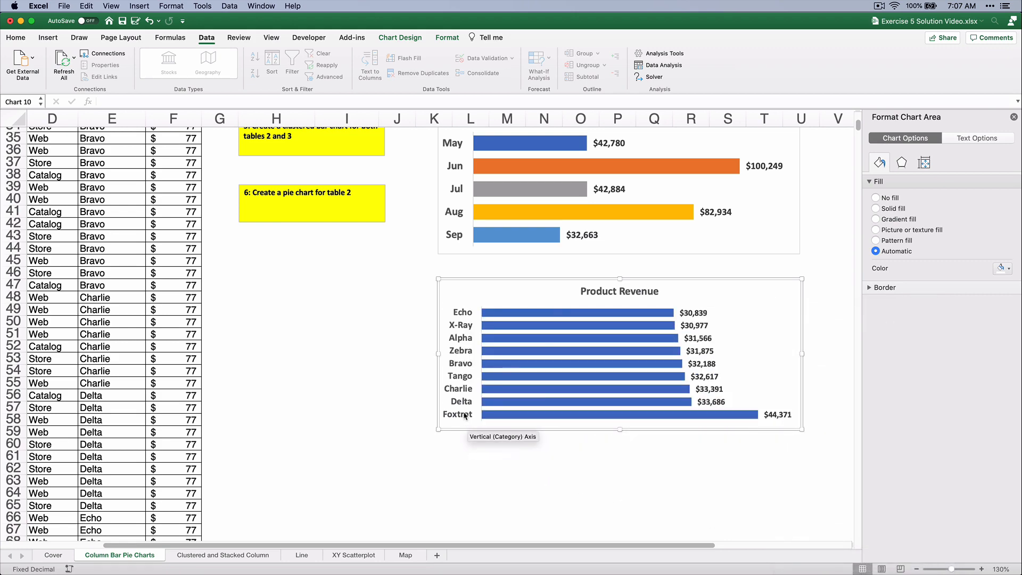
Step: Set the product axis of the Product Revenue bar chart to show its categories in reverse order
{"action": "left_click", "coordinate": [464, 364]}
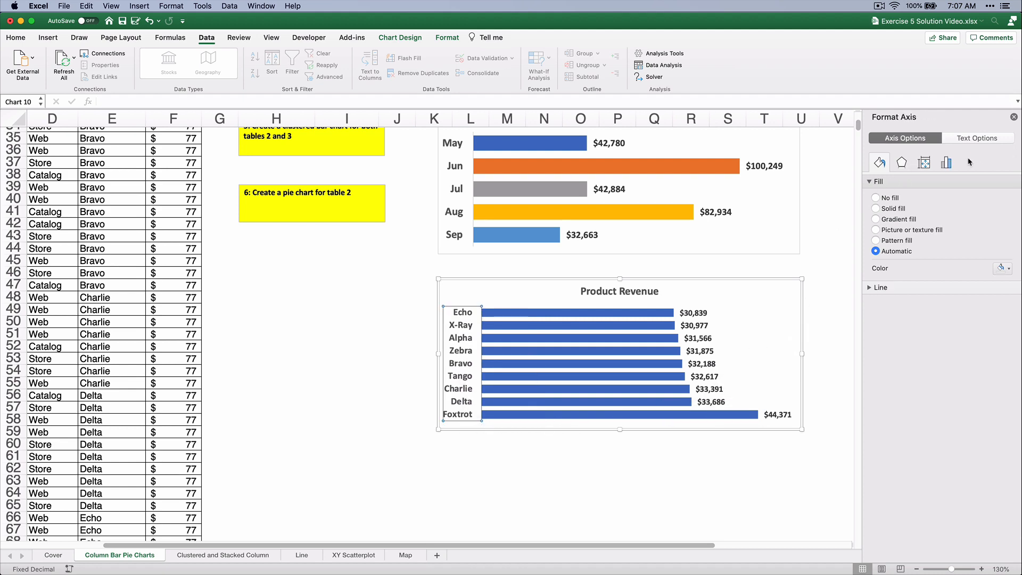
{"action": "left_click", "coordinate": [947, 163]}
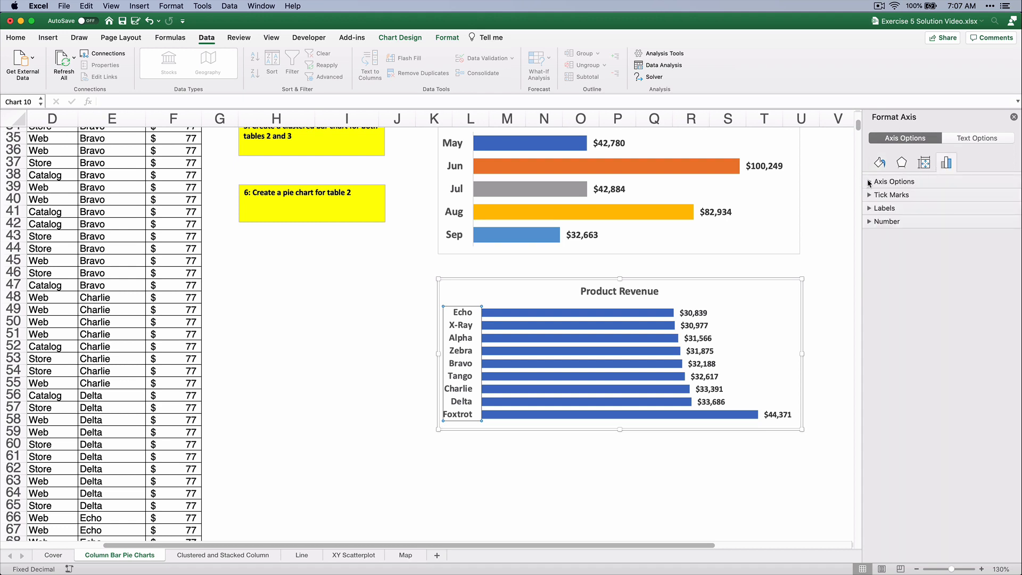
{"action": "left_click", "coordinate": [870, 182]}
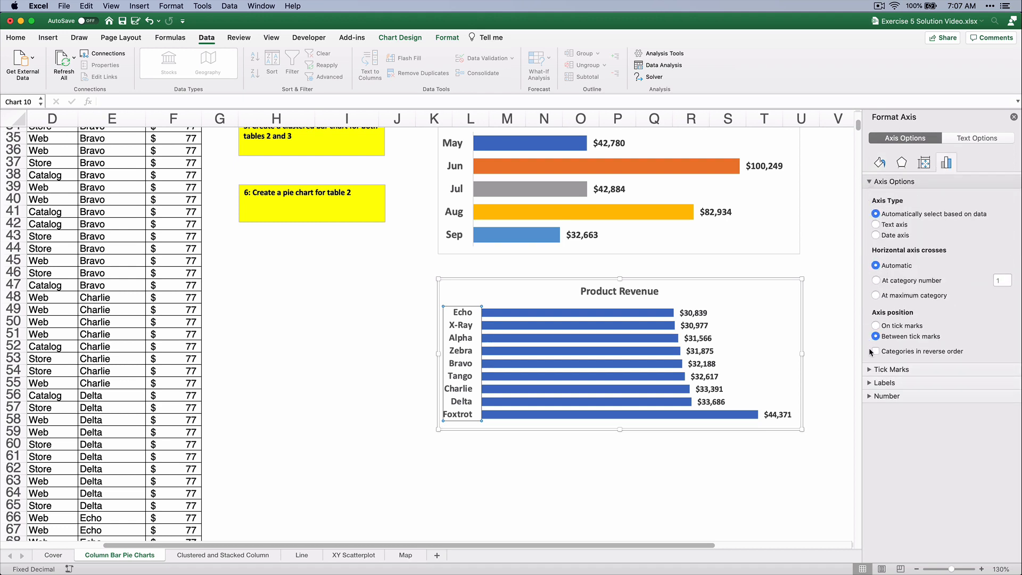
{"action": "left_click", "coordinate": [876, 352]}
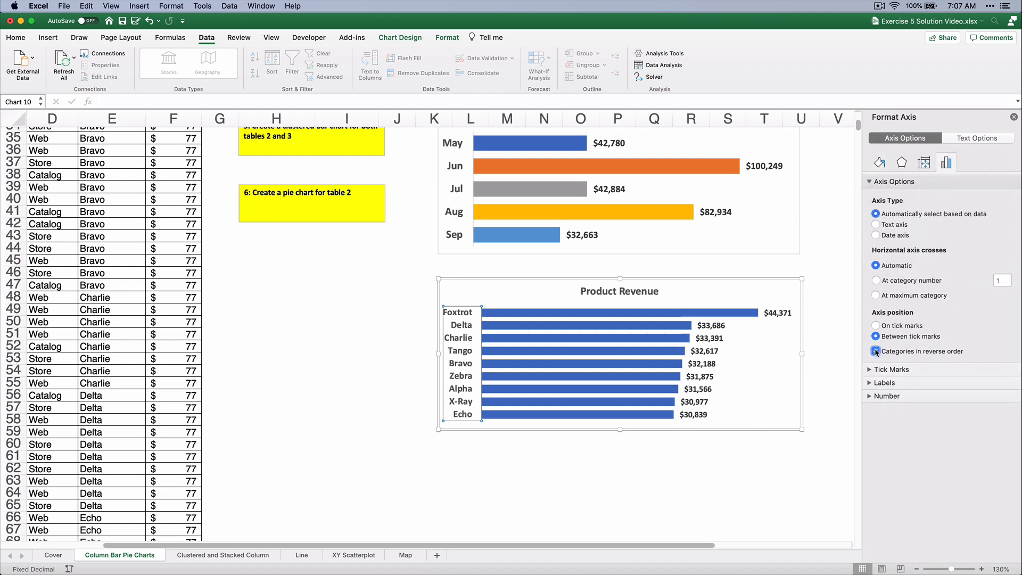
{"action": "left_click", "coordinate": [563, 469]}
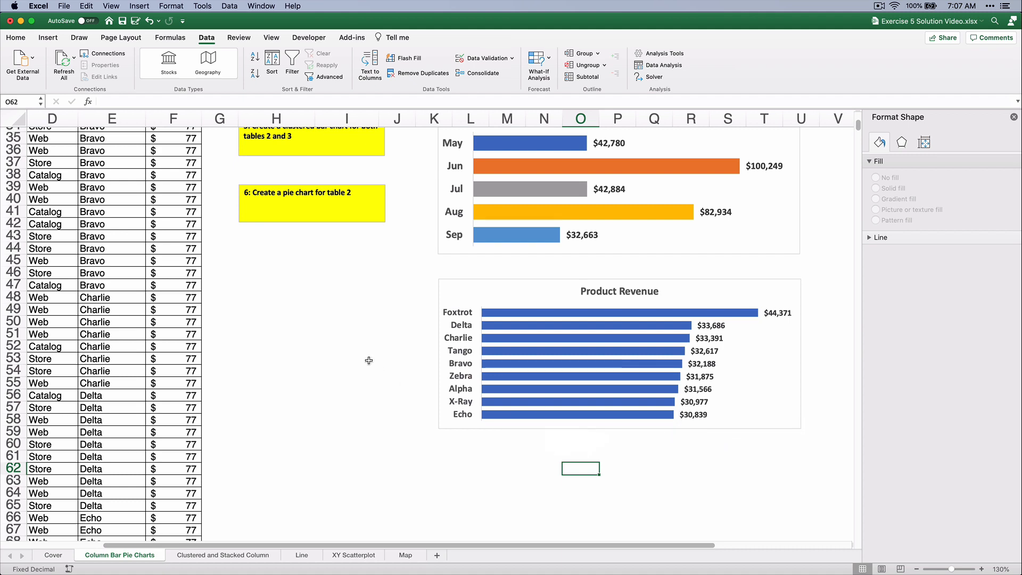
Step: Paste a copy of the Monthly Revenue column chart below the Product Revenue bar chart, aligned with it and made taller
{"action": "scroll", "coordinate": [368, 360], "scroll_direction": "up", "scroll_amount": 3}
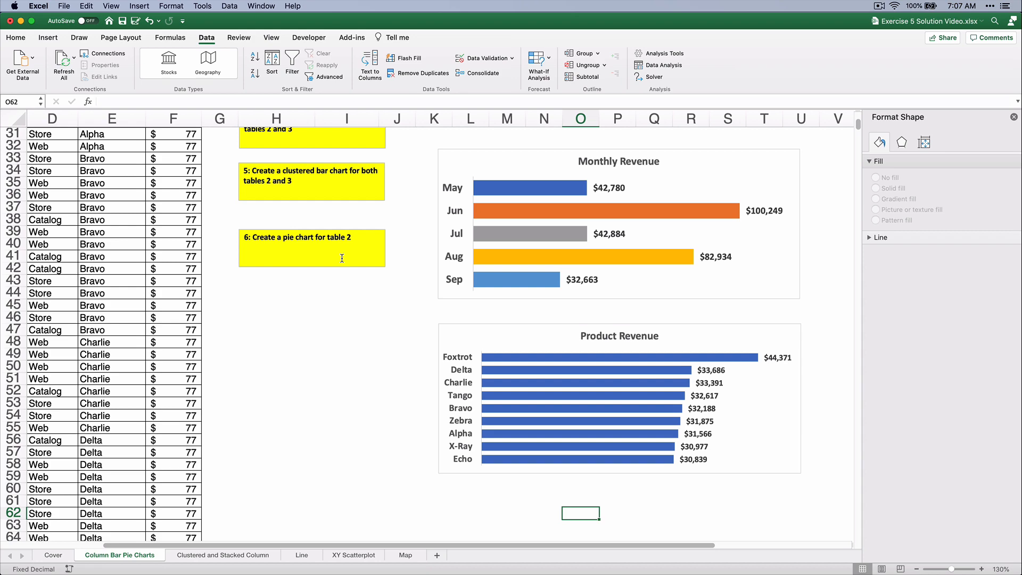
{"action": "scroll", "coordinate": [393, 283], "scroll_direction": "up", "scroll_amount": 15}
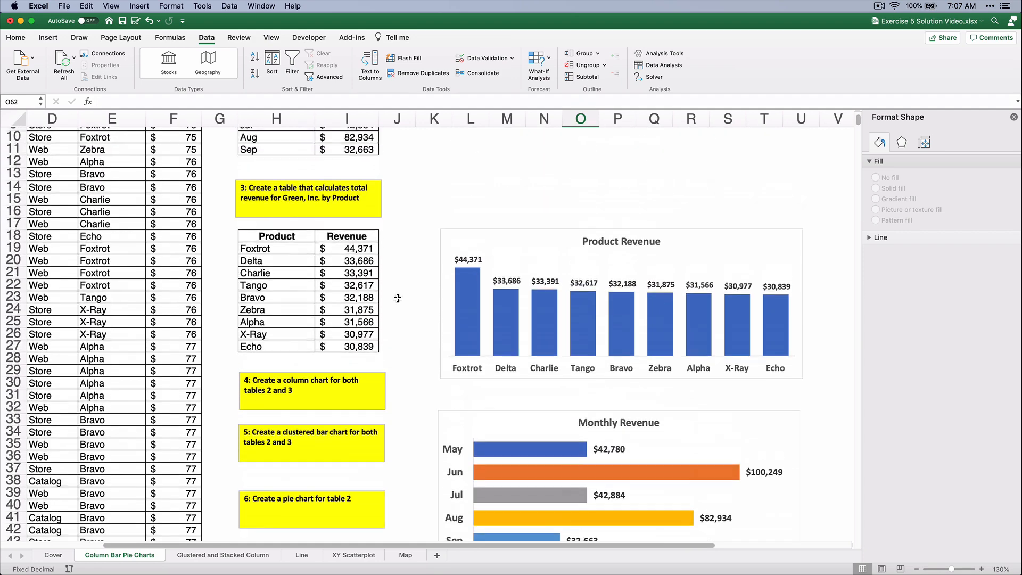
{"action": "scroll", "coordinate": [398, 298], "scroll_direction": "up", "scroll_amount": 1}
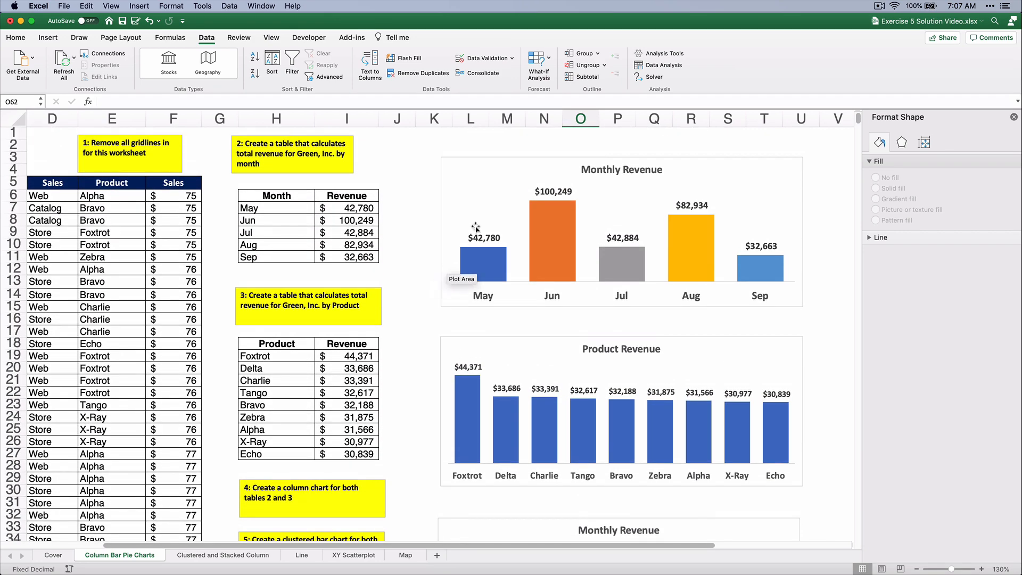
{"action": "left_click", "coordinate": [462, 171]}
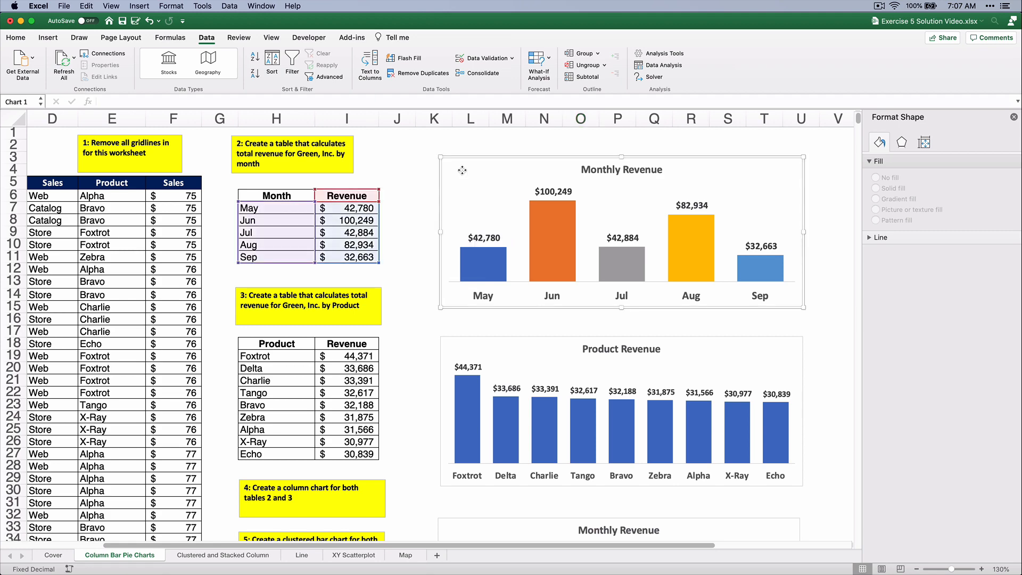
{"action": "key", "text": "cmd+c"}
{"action": "scroll", "coordinate": [437, 320], "scroll_direction": "down", "scroll_amount": 15}
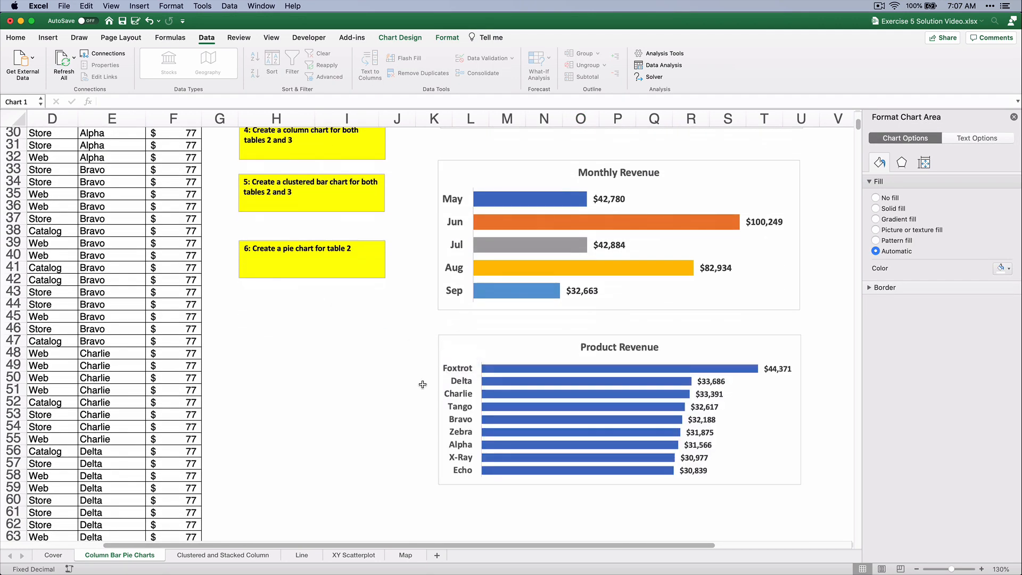
{"action": "scroll", "coordinate": [448, 351], "scroll_direction": "down", "scroll_amount": 10}
{"action": "left_click", "coordinate": [455, 352]}
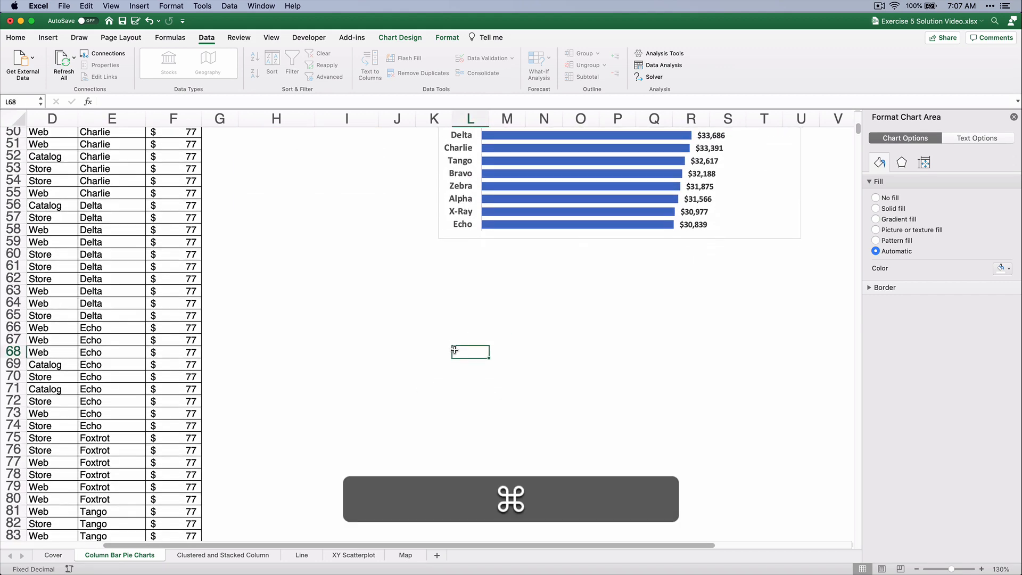
{"action": "key", "text": "cmd+v"}
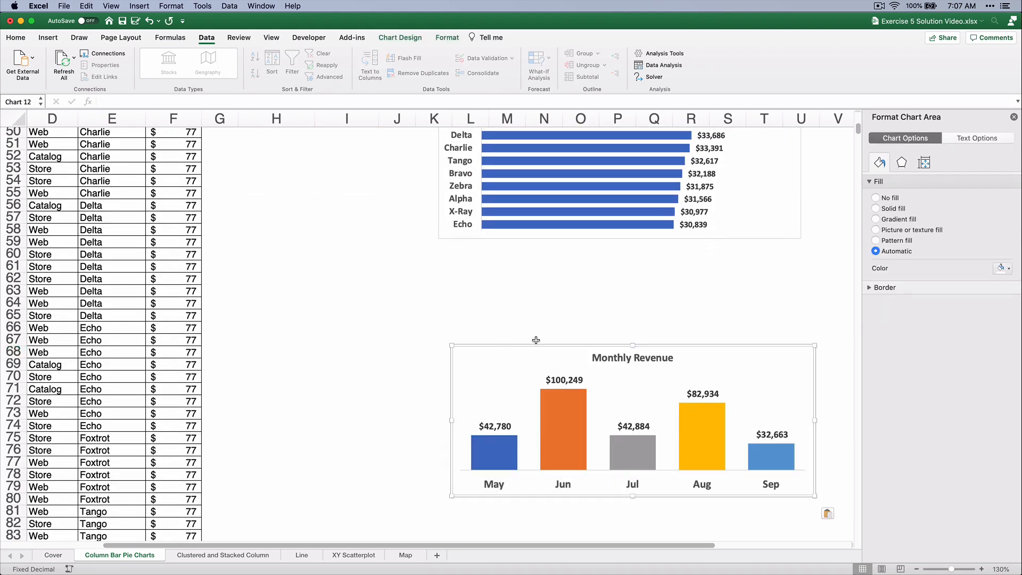
{"action": "left_click_drag", "start_coordinate": [632, 344], "coordinate": [562, 271]}
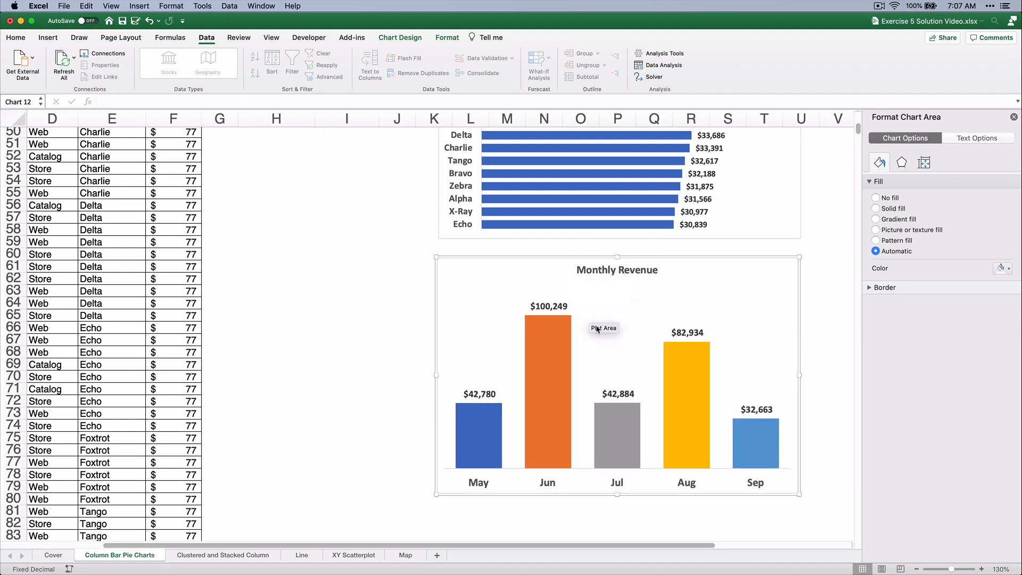
Step: Change the lower Monthly Revenue column chart's type to a 2-D pie chart
{"action": "right_click", "coordinate": [612, 354]}
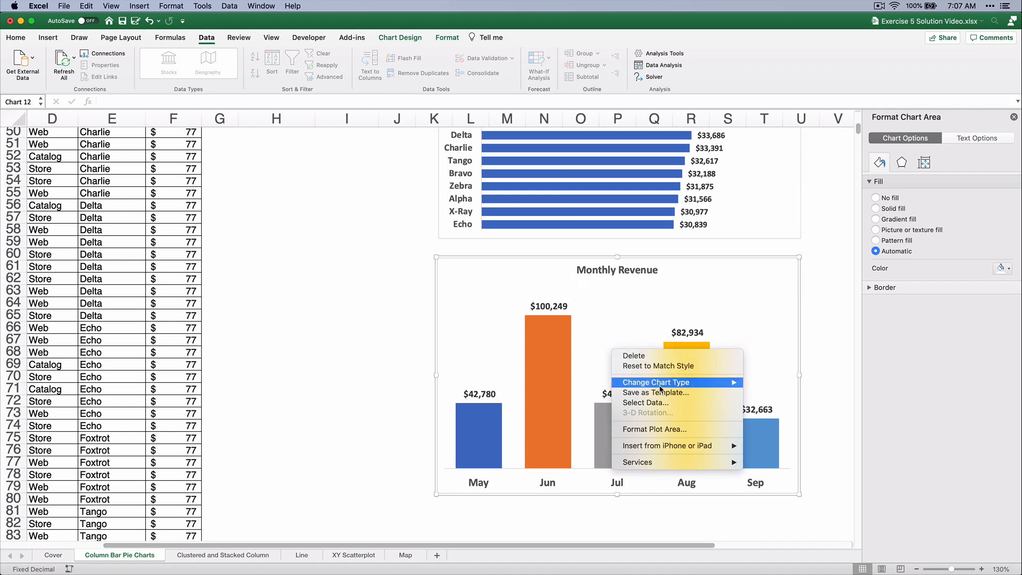
{"action": "mouse_move", "coordinate": [732, 382]}
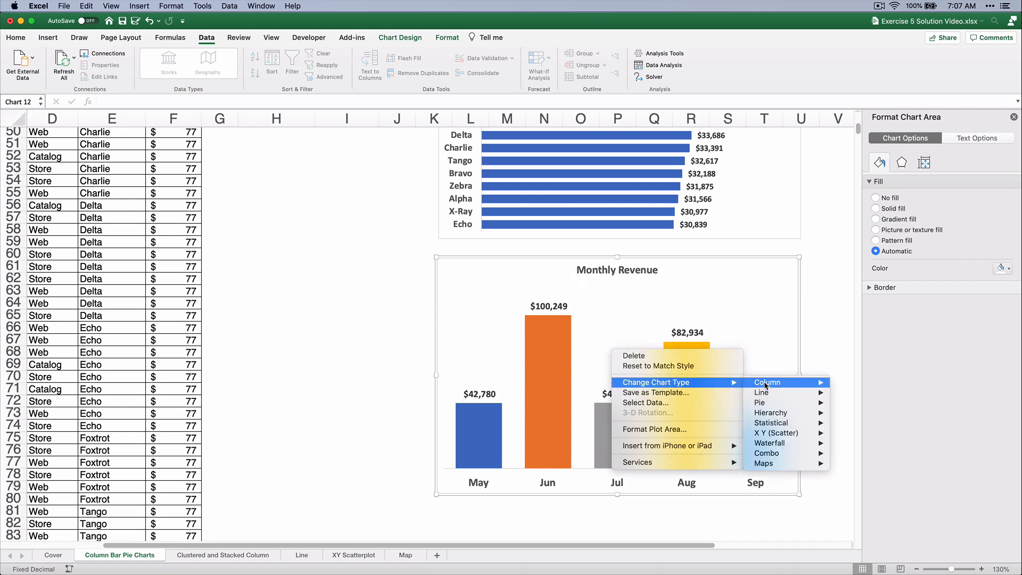
{"action": "mouse_move", "coordinate": [769, 403]}
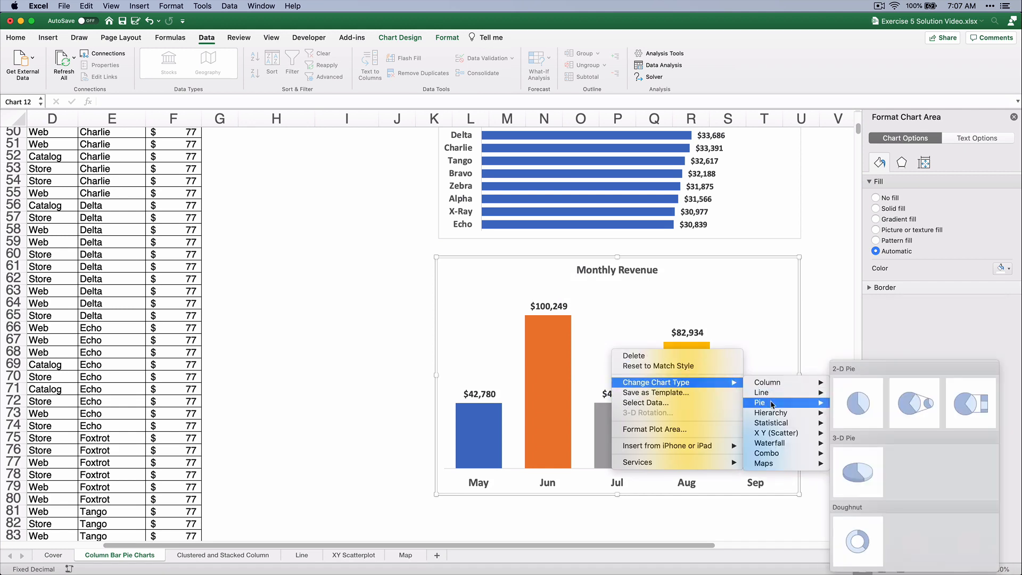
{"action": "left_click", "coordinate": [872, 414]}
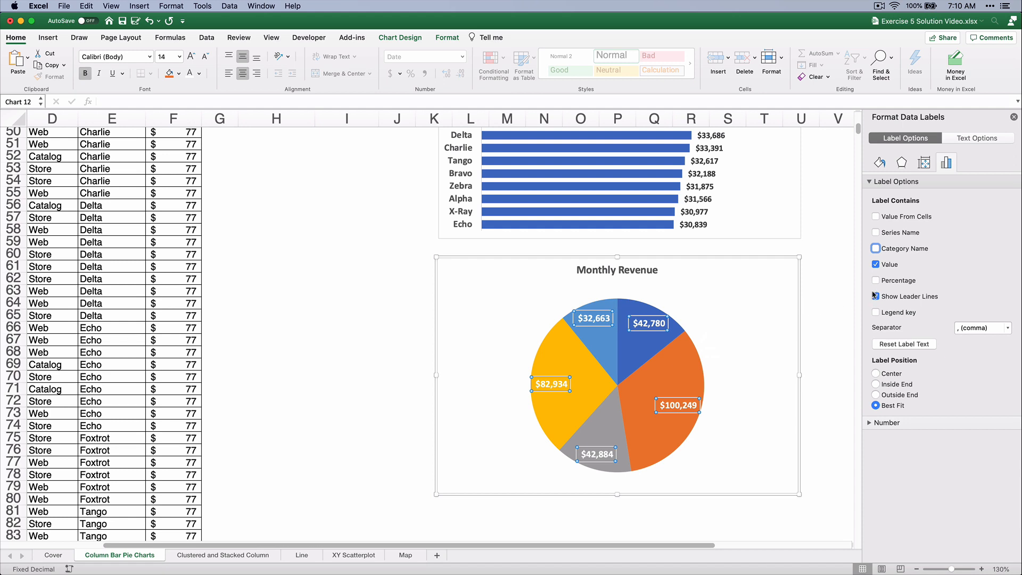
{"action": "left_click", "coordinate": [677, 406]}
{"action": "right_click", "coordinate": [678, 408]}
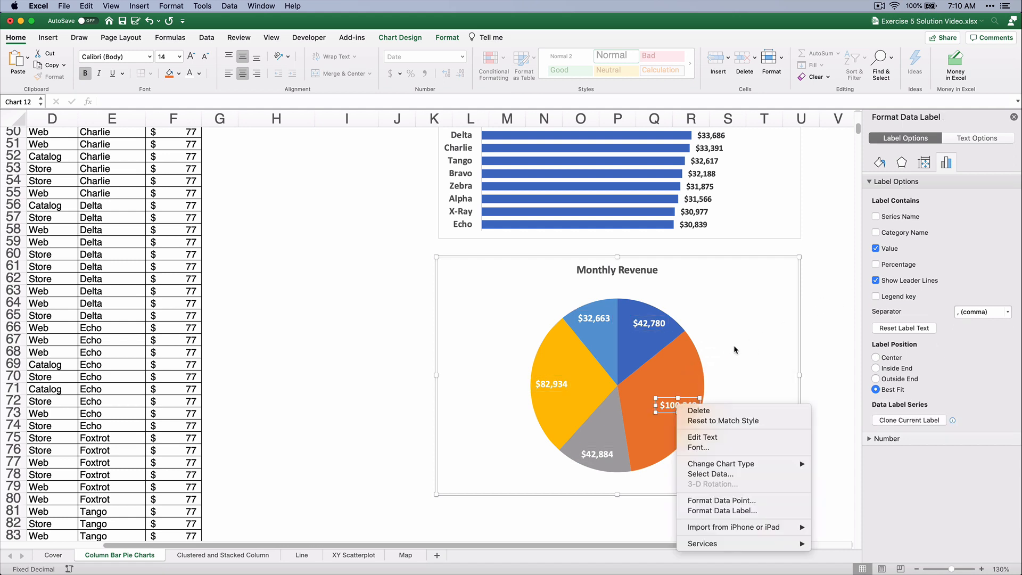
{"action": "left_click", "coordinate": [735, 350]}
{"action": "left_click", "coordinate": [648, 325]}
{"action": "left_click", "coordinate": [726, 309]}
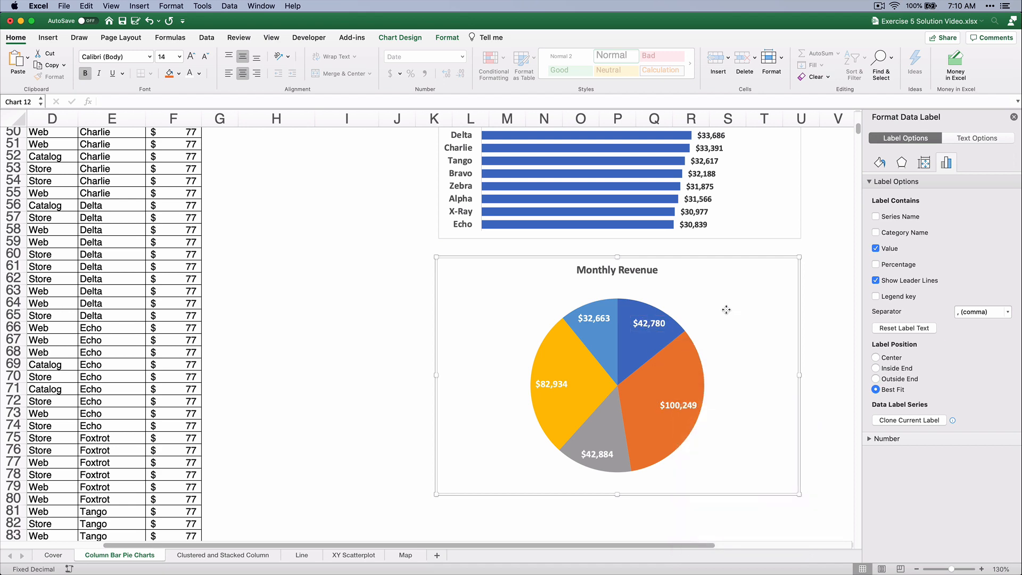
Step: Add the category name to the pie chart's data labels and set their separator to (New Line)
{"action": "right_click", "coordinate": [634, 327]}
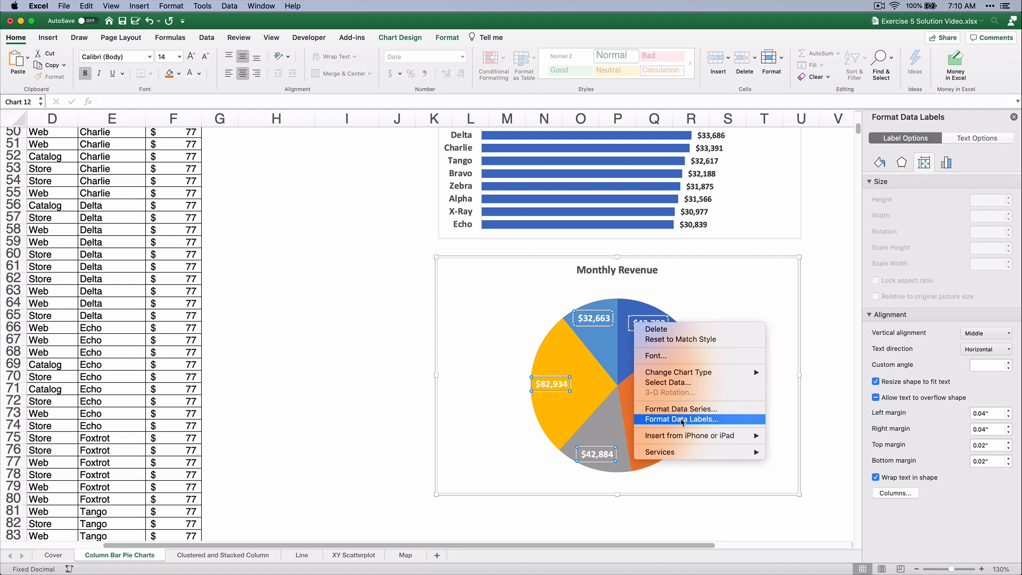
{"action": "left_click", "coordinate": [682, 419]}
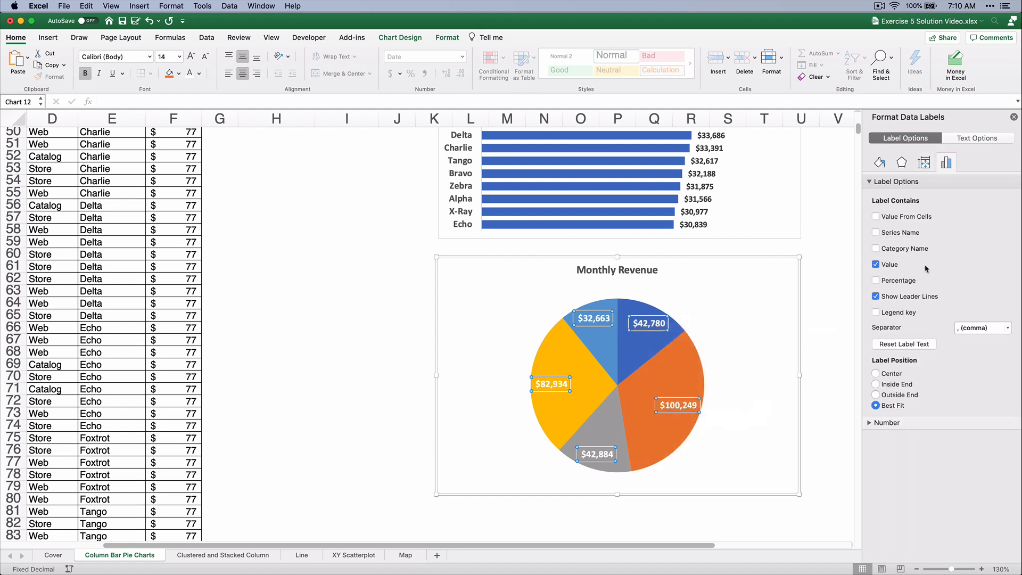
{"action": "left_click", "coordinate": [876, 249]}
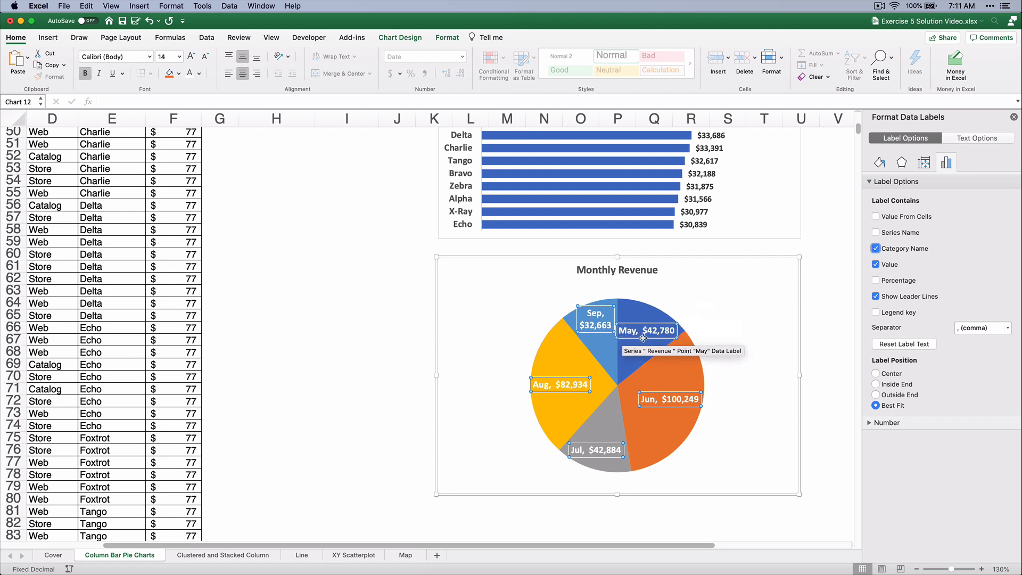
{"action": "left_click", "coordinate": [1009, 329]}
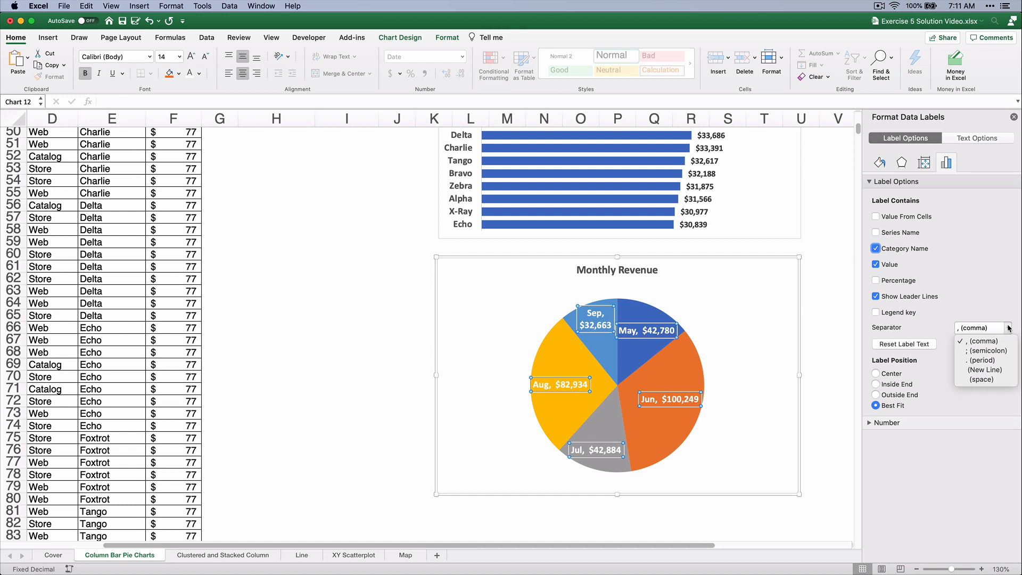
{"action": "left_click", "coordinate": [981, 370]}
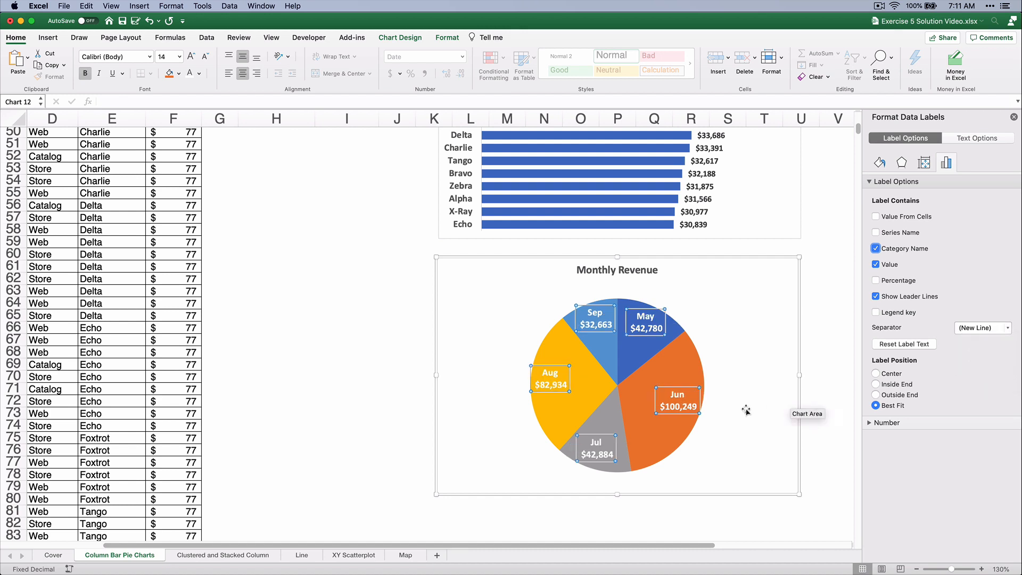
{"action": "left_click", "coordinate": [727, 337]}
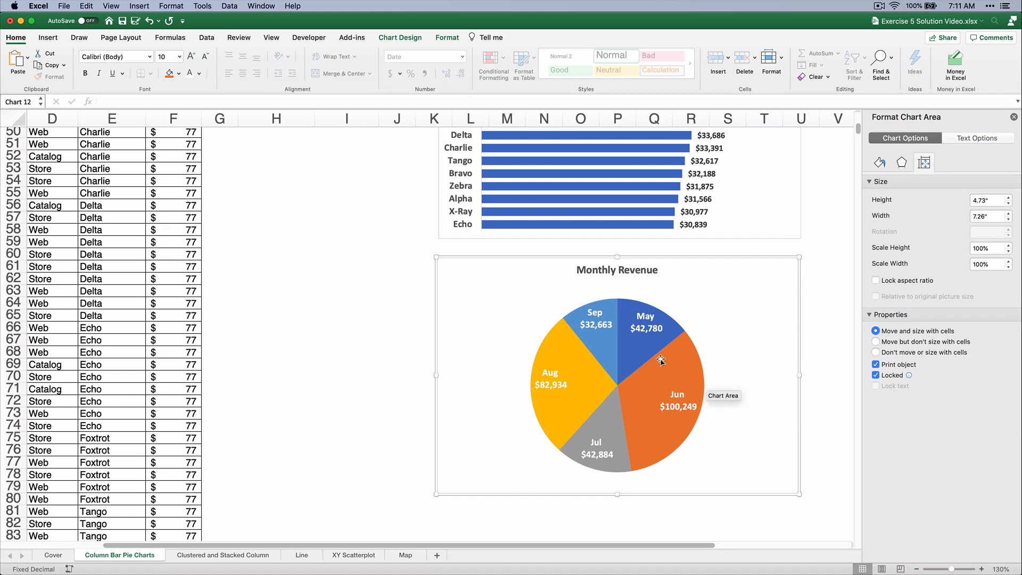
{"action": "mouse_move", "coordinate": [548, 377]}
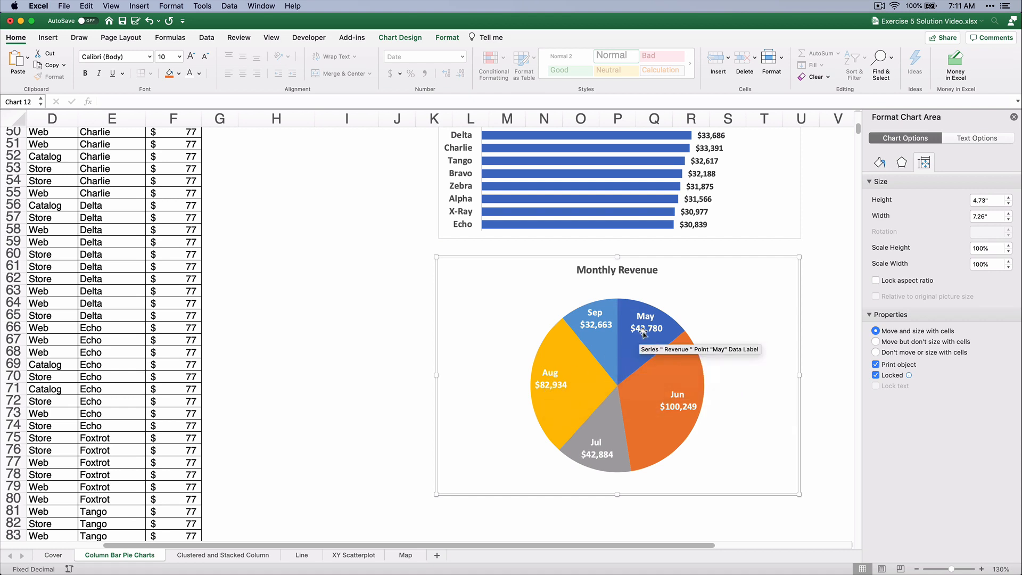
Step: Switch to the Clustered and Stacked Column worksheet after looking over the Green, Inc. tables and charts
{"action": "left_click", "coordinate": [362, 355]}
{"action": "scroll", "coordinate": [367, 356], "scroll_direction": "up", "scroll_amount": 3}
{"action": "scroll", "coordinate": [367, 356], "scroll_direction": "up", "scroll_amount": 20}
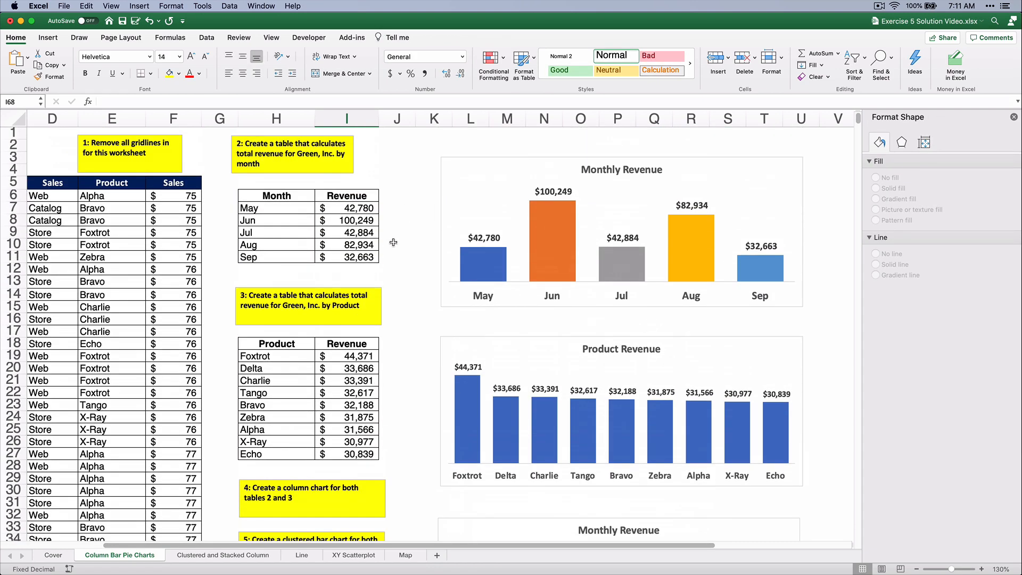
{"action": "mouse_move", "coordinate": [495, 268]}
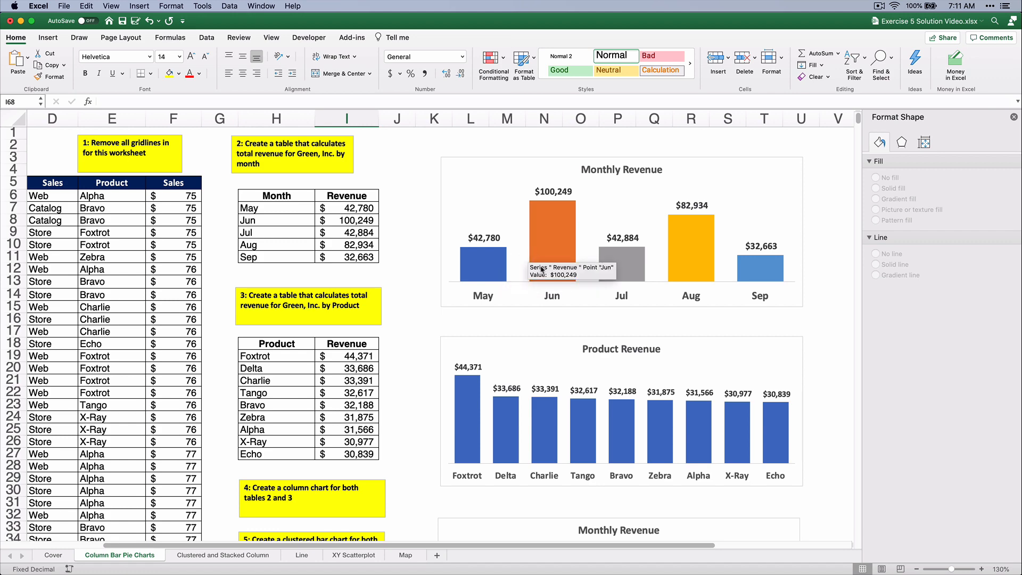
{"action": "scroll", "coordinate": [576, 329], "scroll_direction": "down", "scroll_amount": 5}
{"action": "scroll", "coordinate": [576, 328], "scroll_direction": "down", "scroll_amount": 7}
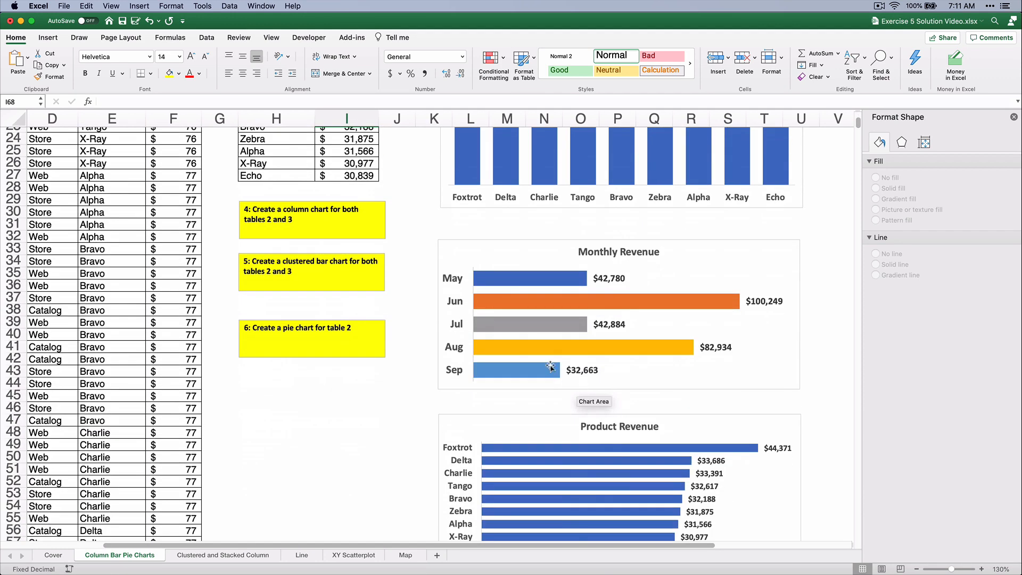
{"action": "left_click", "coordinate": [223, 556]}
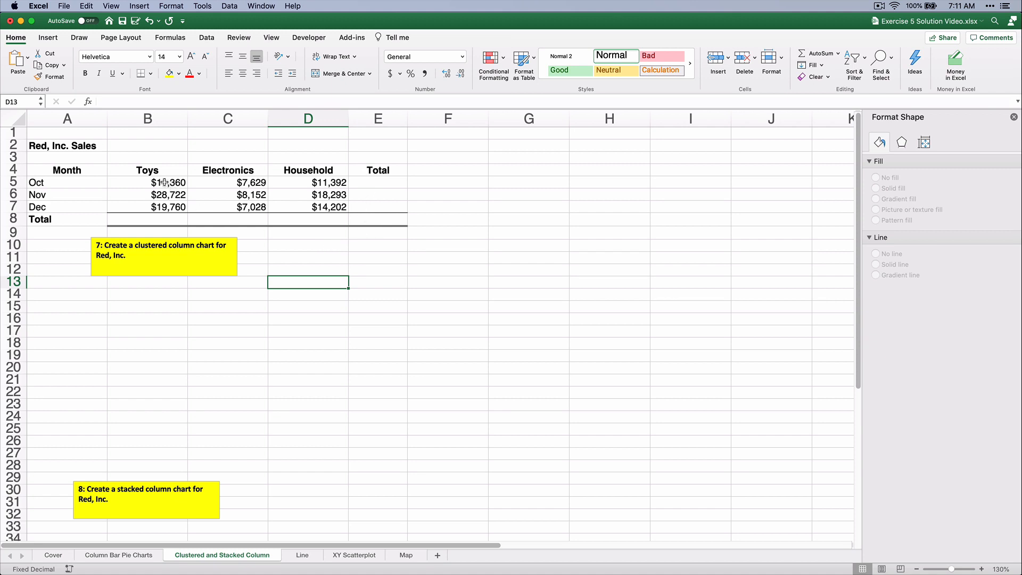
Step: Total the Toys sales in cell B8 with the formula =SUM(B5:B7)
{"action": "left_click_drag", "start_coordinate": [164, 183], "coordinate": [163, 207]}
{"action": "left_click", "coordinate": [161, 219]}
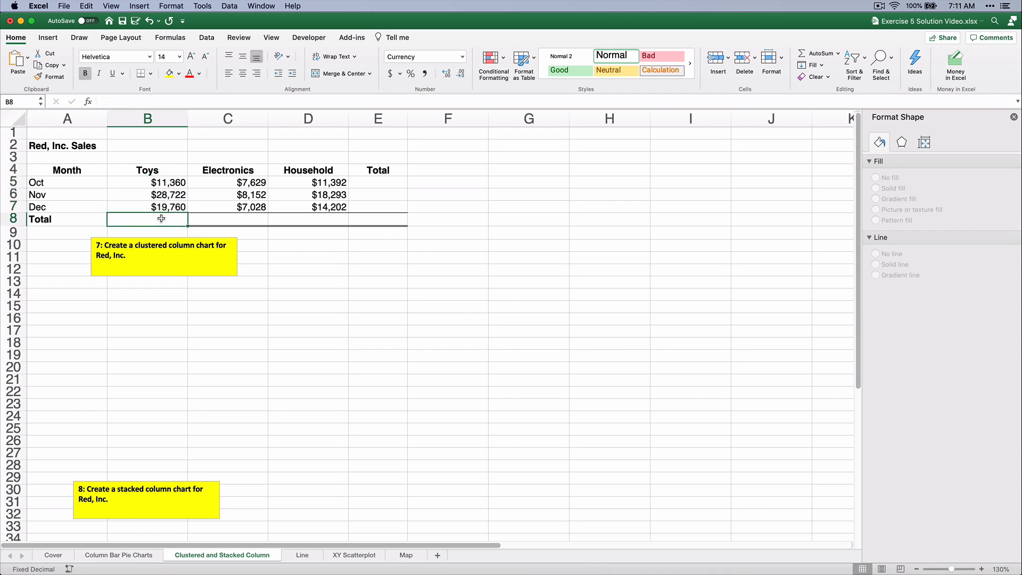
{"action": "type", "text": "=s"}
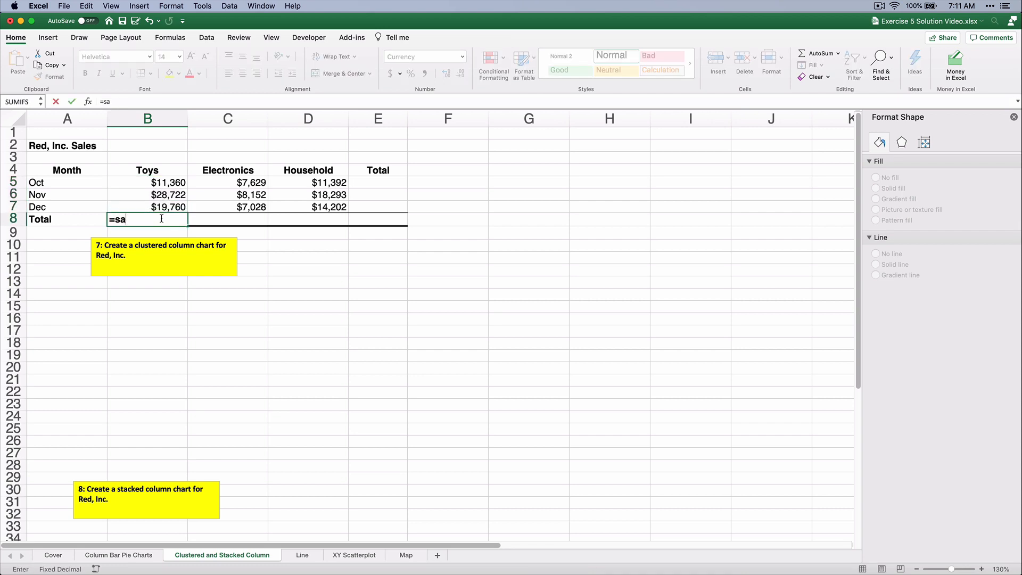
{"action": "type", "text": "um("}
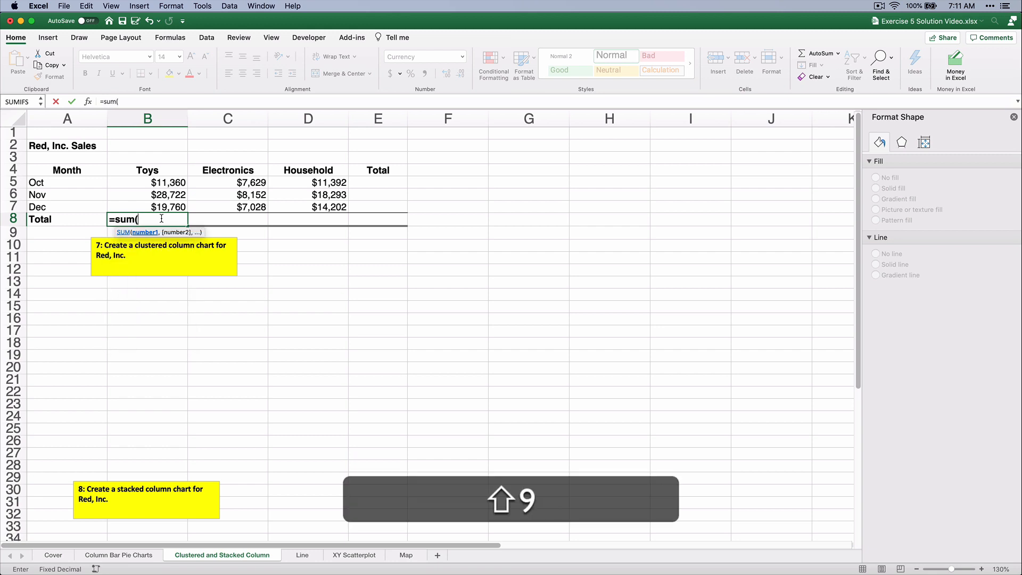
{"action": "left_click_drag", "start_coordinate": [162, 183], "coordinate": [166, 202]}
{"action": "type", "text": ")"}
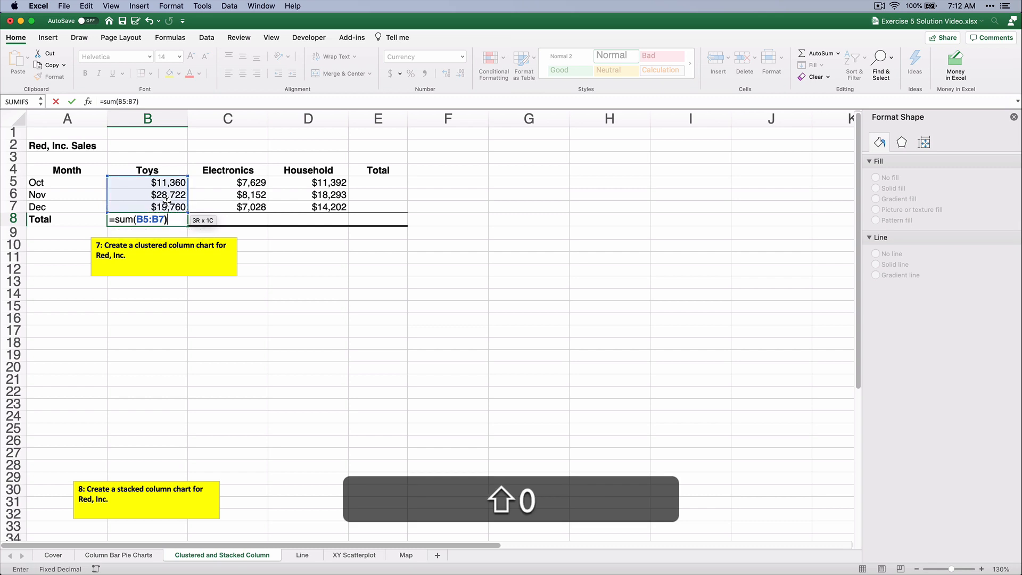
{"action": "key", "text": "Return"}
Step: Fill the Toys total formula across row 8 to cell E8, and undo both the fill and the formula
{"action": "left_click", "coordinate": [162, 219]}
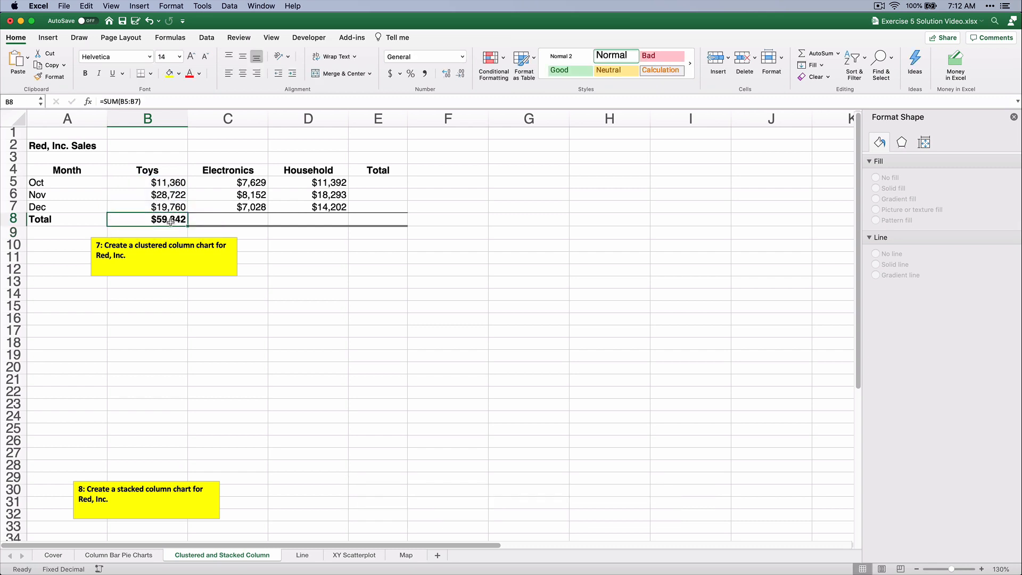
{"action": "left_click", "coordinate": [191, 227]}
{"action": "left_click", "coordinate": [183, 221]}
{"action": "left_click_drag", "start_coordinate": [187, 225], "coordinate": [380, 226]}
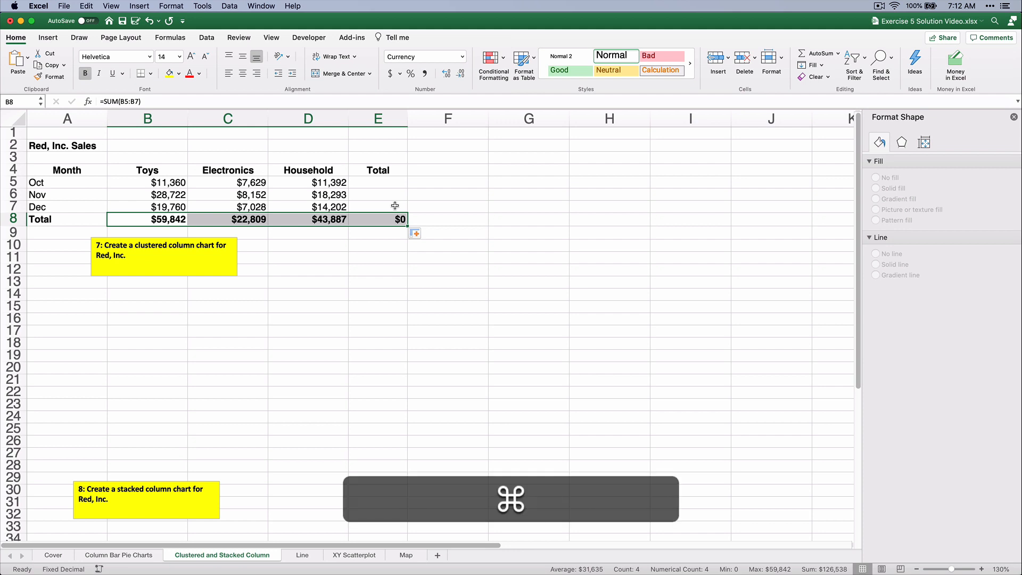
{"action": "key", "text": "super+z"}
{"action": "key", "text": "super+z"}
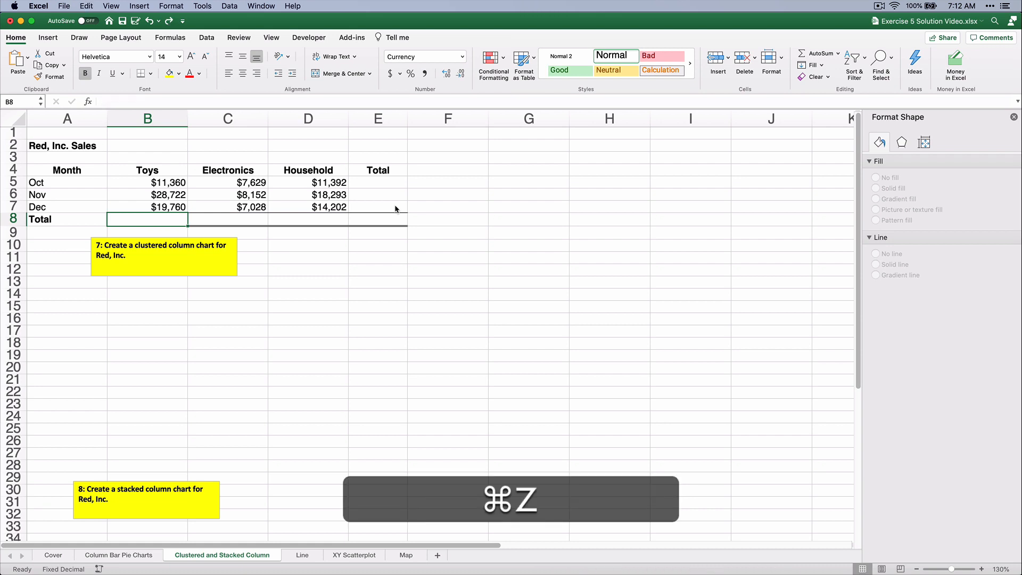
Step: Try AutoSum on the range B5:E8 of the Red, Inc. Sales table, and undo it
{"action": "left_click_drag", "start_coordinate": [169, 183], "coordinate": [287, 218]}
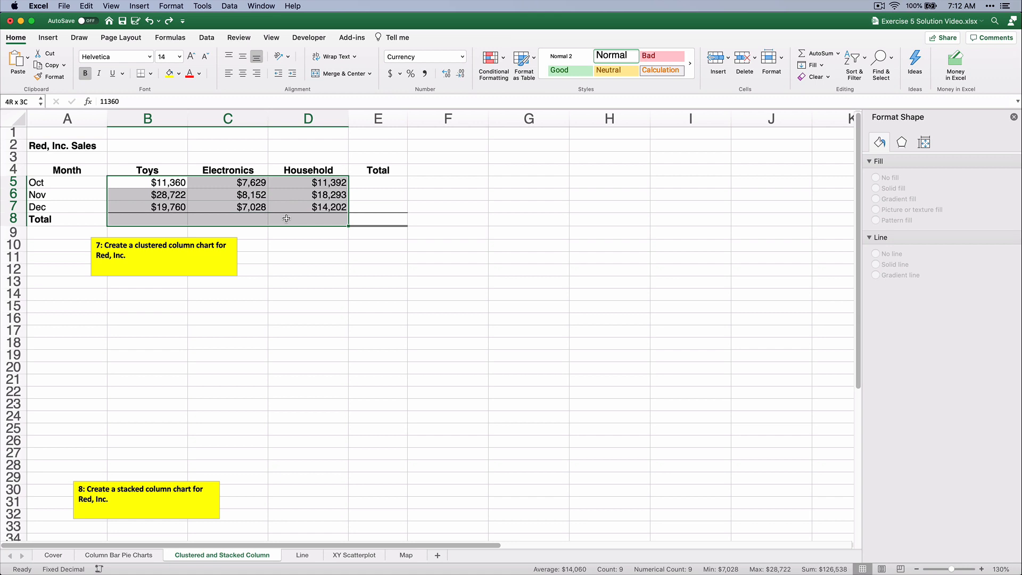
{"action": "left_click_drag", "start_coordinate": [288, 218], "coordinate": [385, 218]}
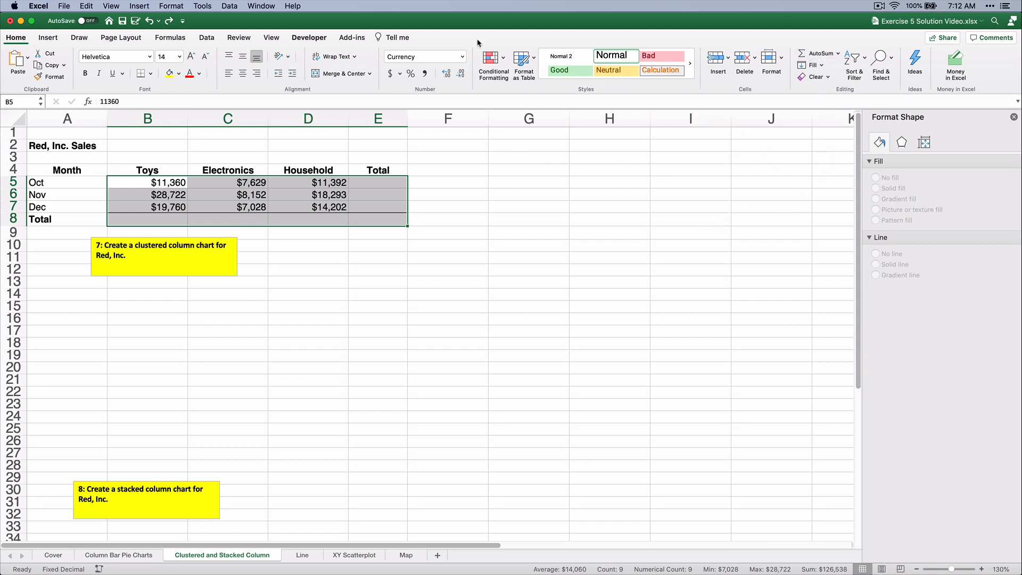
{"action": "left_click", "coordinate": [819, 55]}
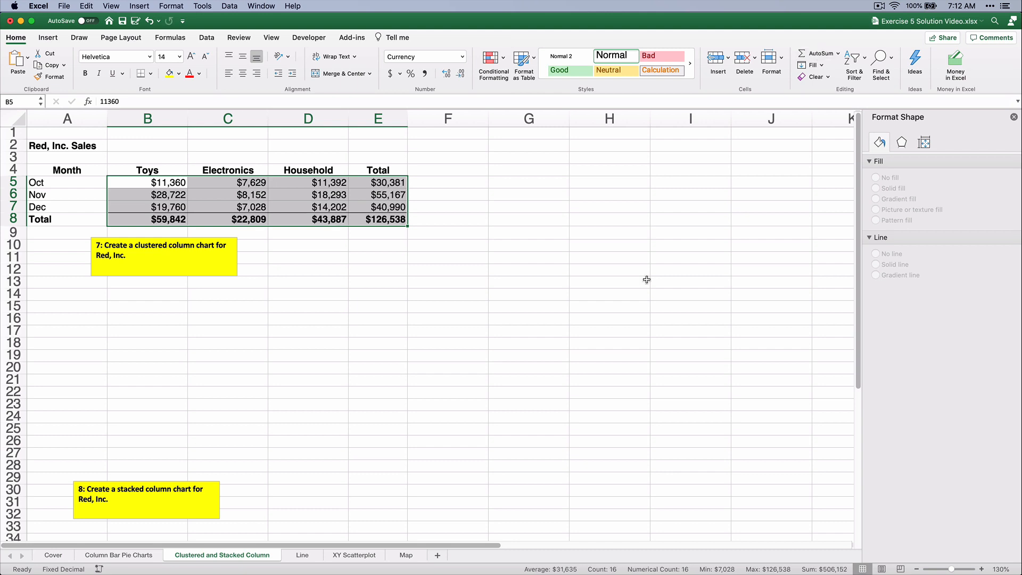
{"action": "left_click", "coordinate": [403, 281]}
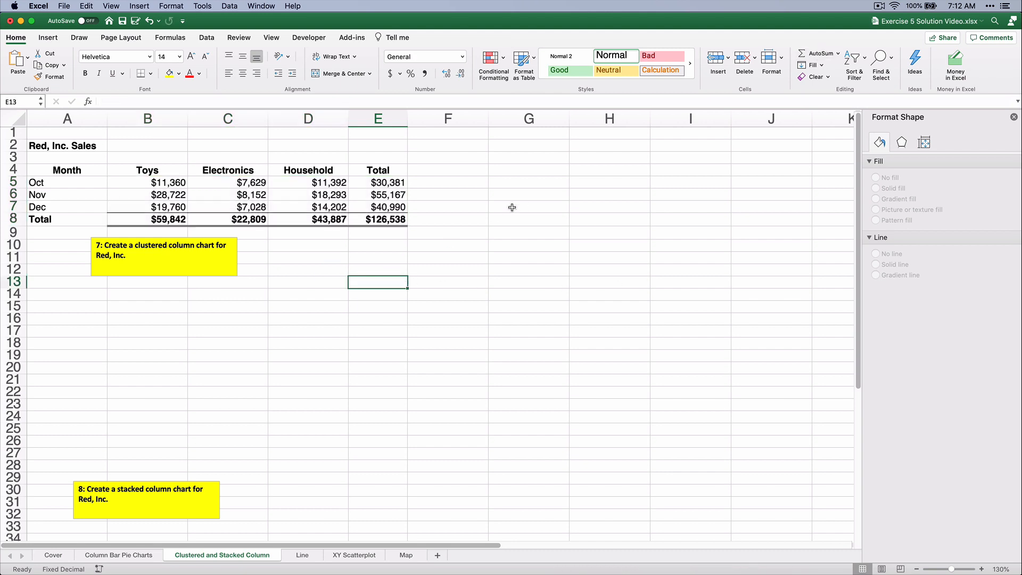
{"action": "key", "text": "super+z"}
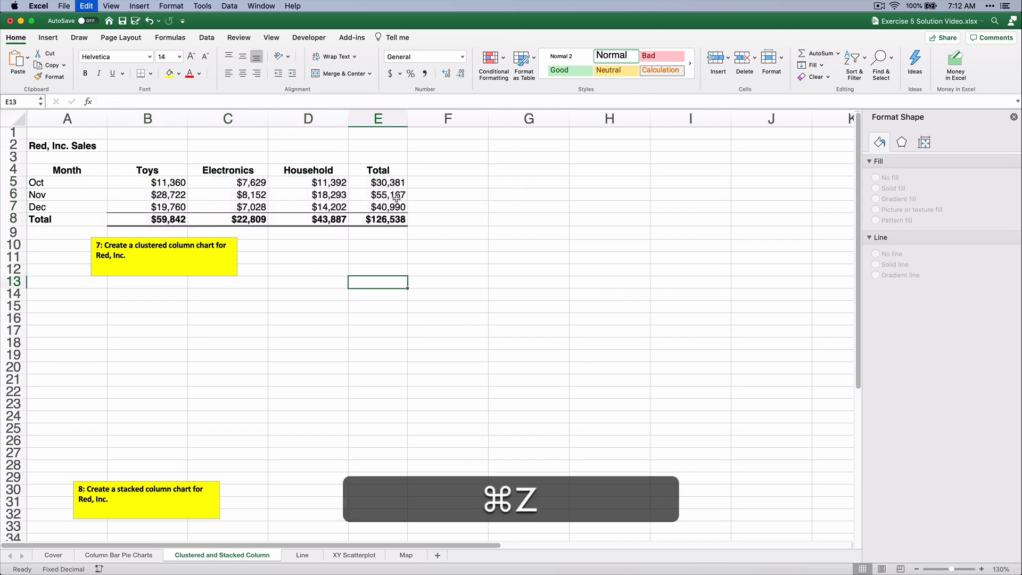
Step: Fill in all monthly and category totals of the Red, Inc. Sales table by applying AutoSum to B5:E8
{"action": "left_click_drag", "start_coordinate": [163, 182], "coordinate": [365, 214]}
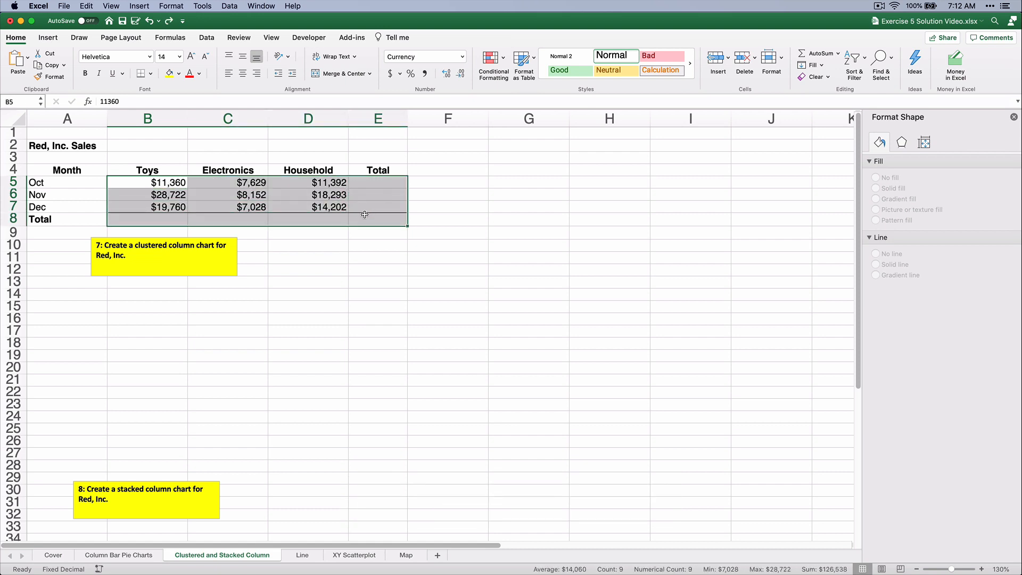
{"action": "key", "text": "super+shift+t"}
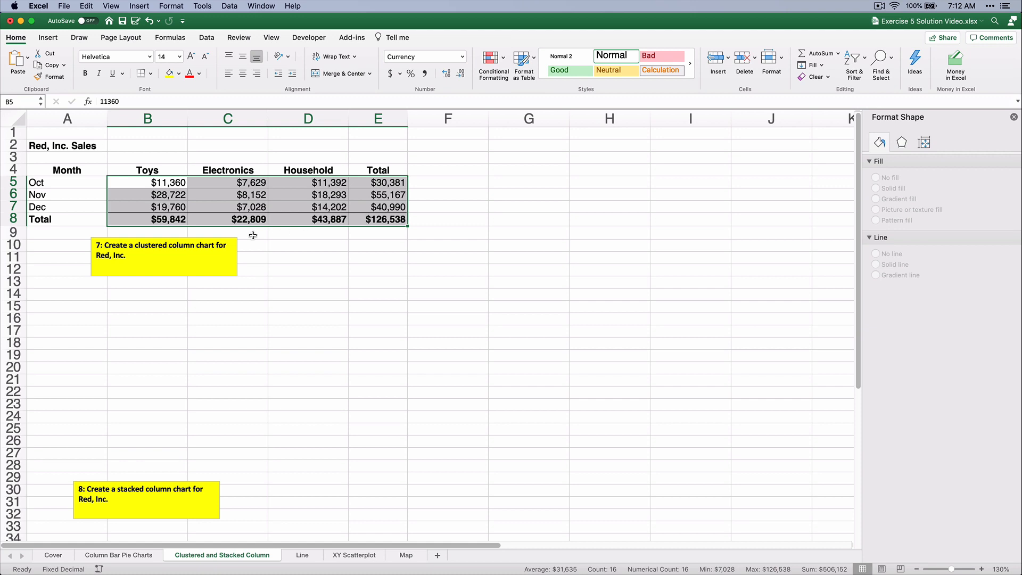
{"action": "left_click", "coordinate": [171, 219]}
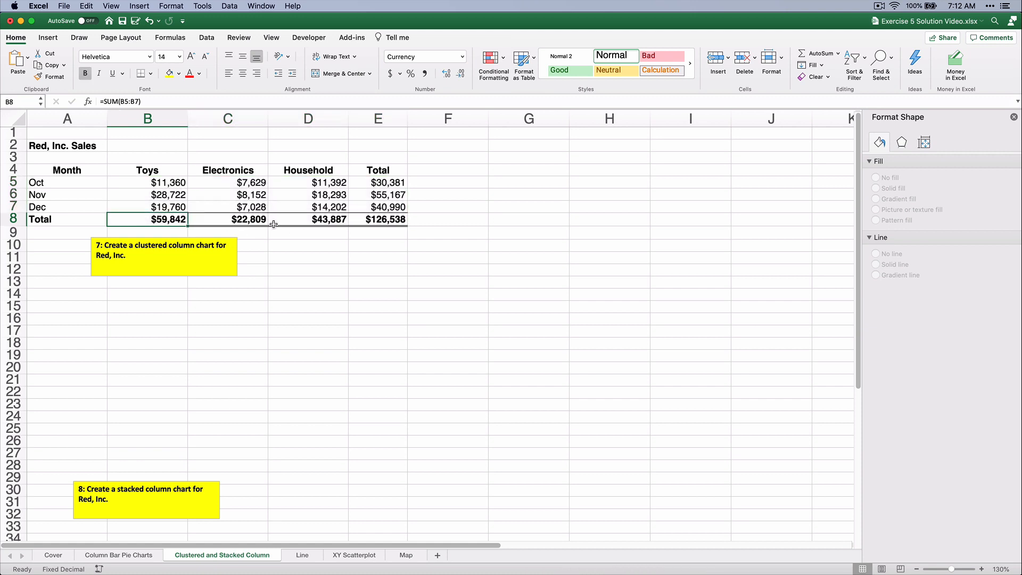
{"action": "left_click", "coordinate": [312, 221]}
{"action": "left_click", "coordinate": [376, 224]}
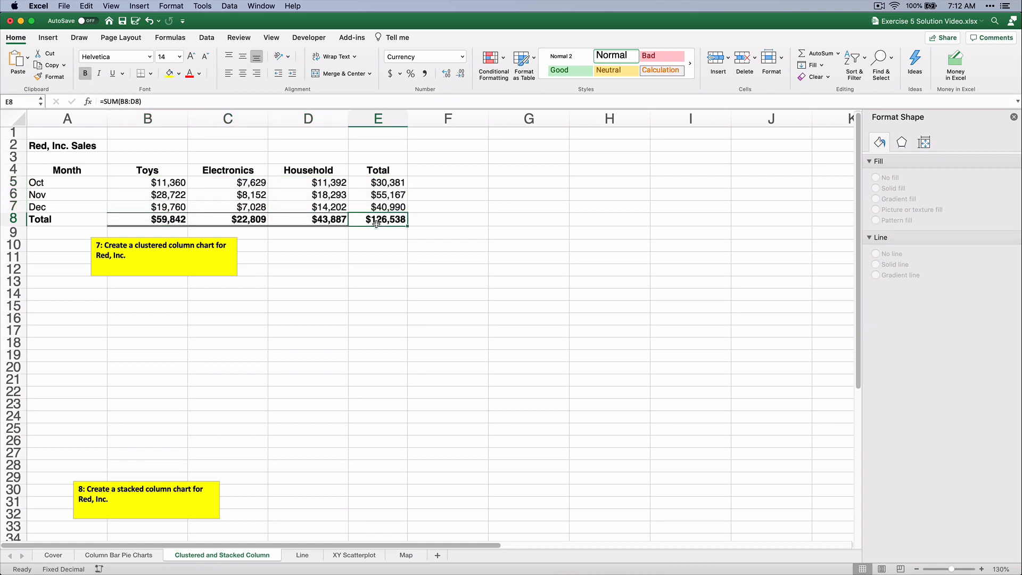
{"action": "left_click", "coordinate": [384, 184]}
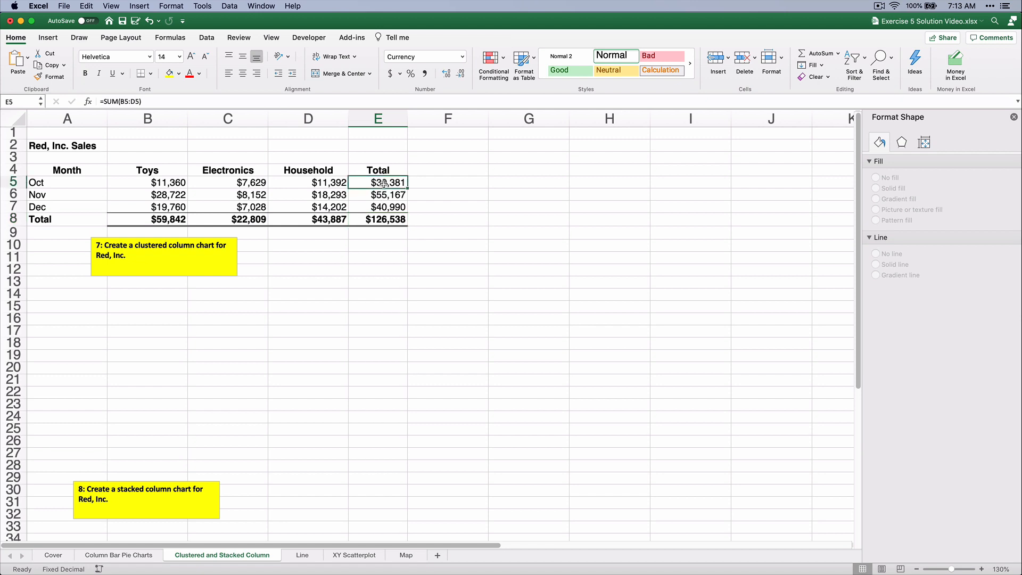
{"action": "left_click", "coordinate": [386, 224]}
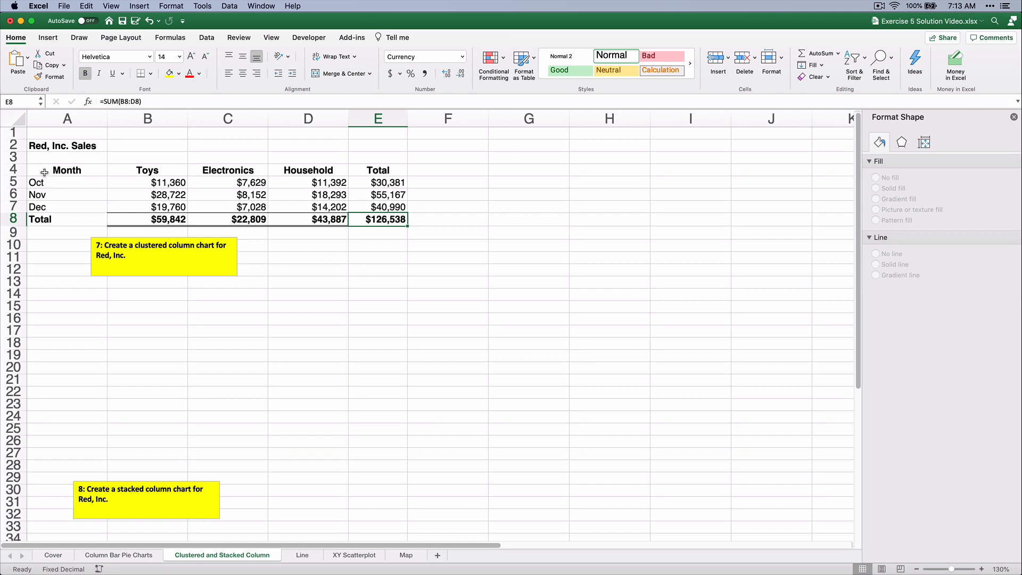
Step: Insert a 2-D clustered column chart from the month and category data in A4:D7 and enlarge it to about 3.8 inches high
{"action": "left_click_drag", "start_coordinate": [44, 172], "coordinate": [201, 193]}
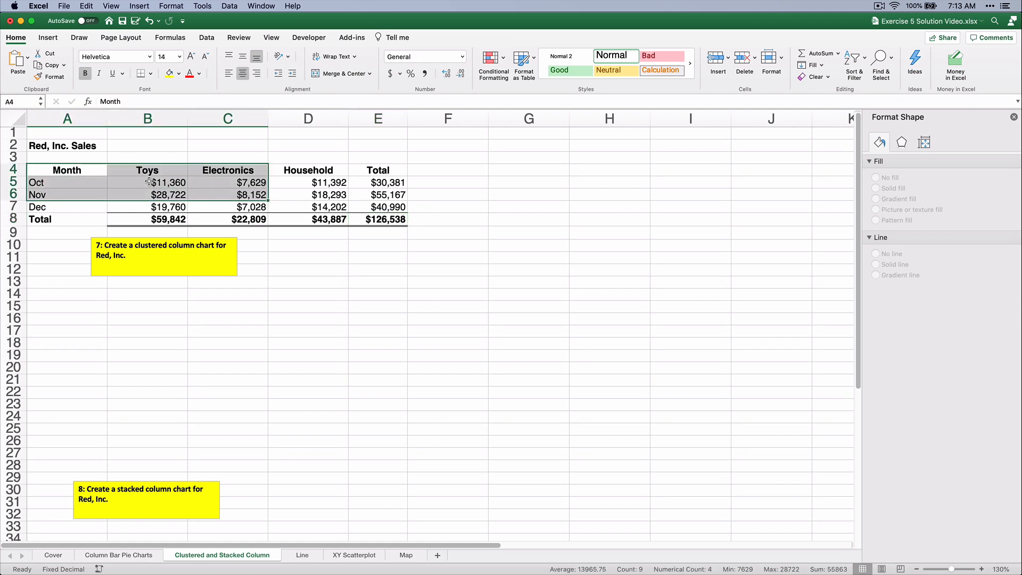
{"action": "left_click", "coordinate": [74, 173]}
{"action": "left_click_drag", "start_coordinate": [74, 173], "coordinate": [301, 206]}
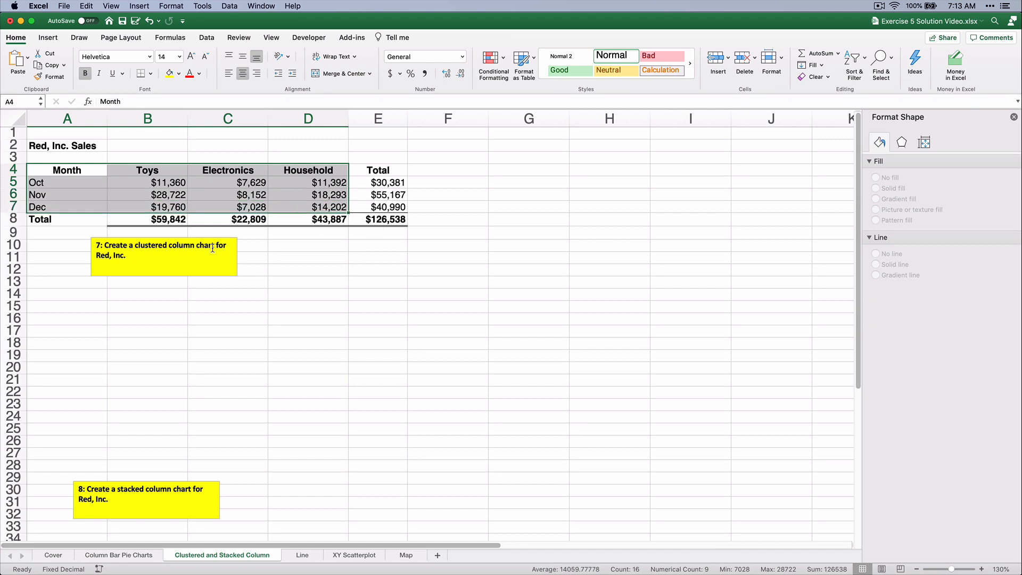
{"action": "left_click", "coordinate": [51, 38]}
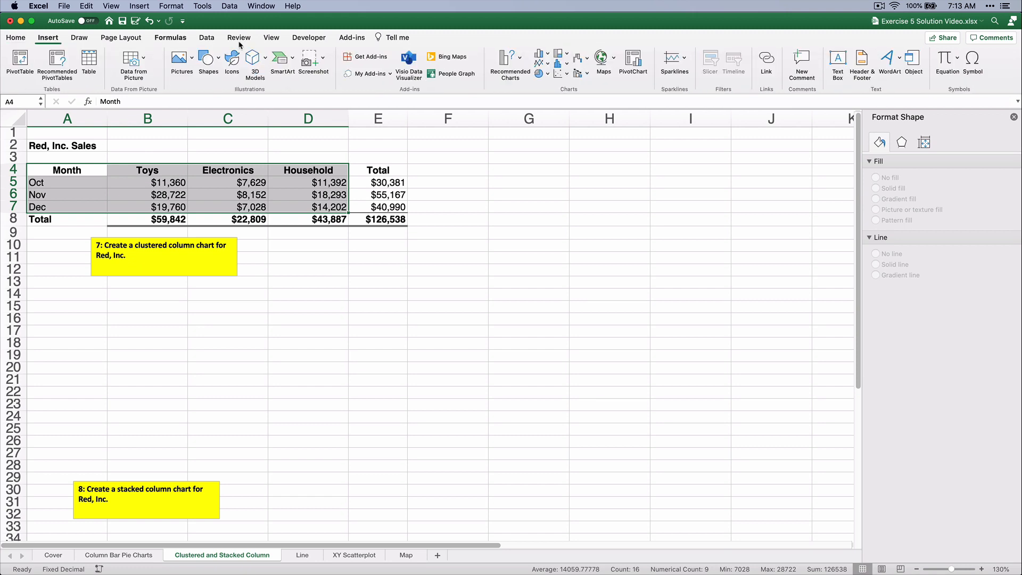
{"action": "left_click", "coordinate": [541, 54]}
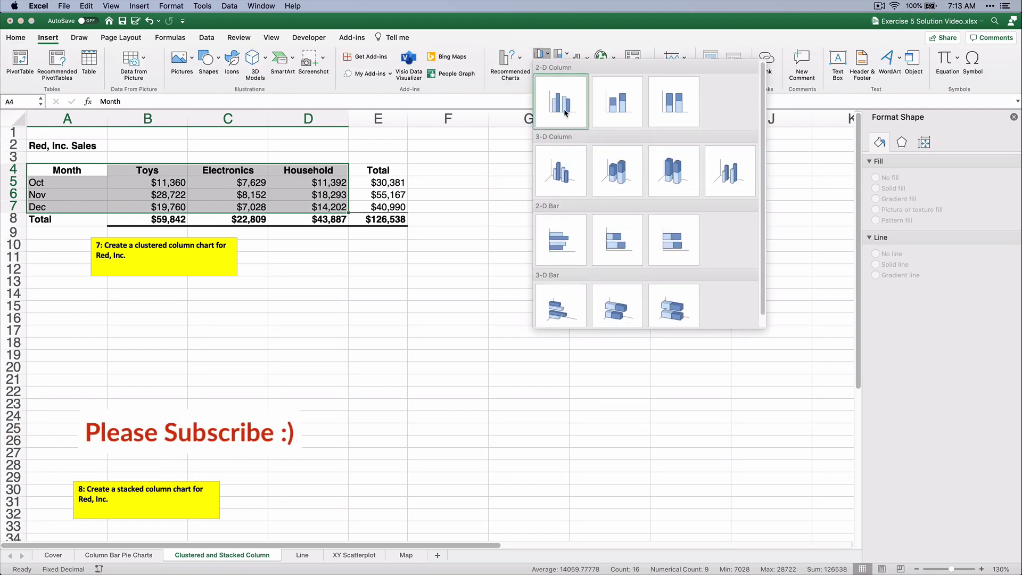
{"action": "left_click", "coordinate": [563, 109]}
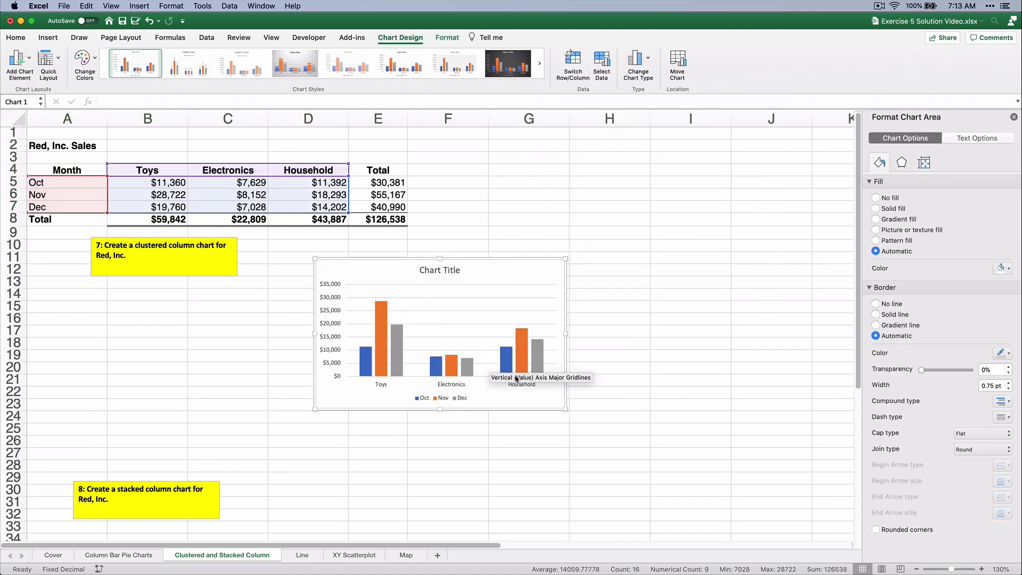
{"action": "left_click_drag", "start_coordinate": [566, 409], "coordinate": [650, 450]}
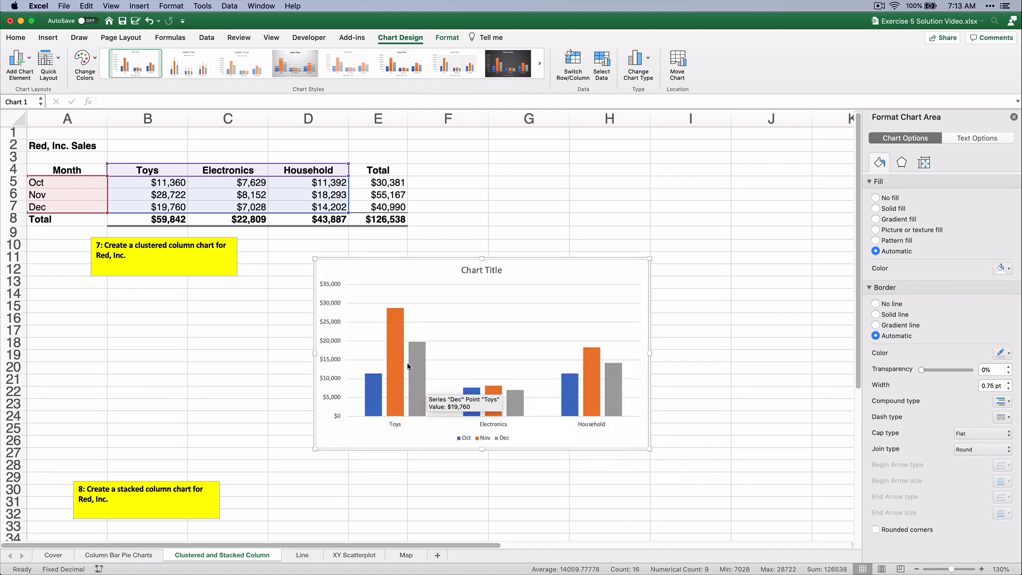
Step: Add data labels to the Oct, Nov and Dec series of the clustered column chart
{"action": "left_click", "coordinate": [374, 382]}
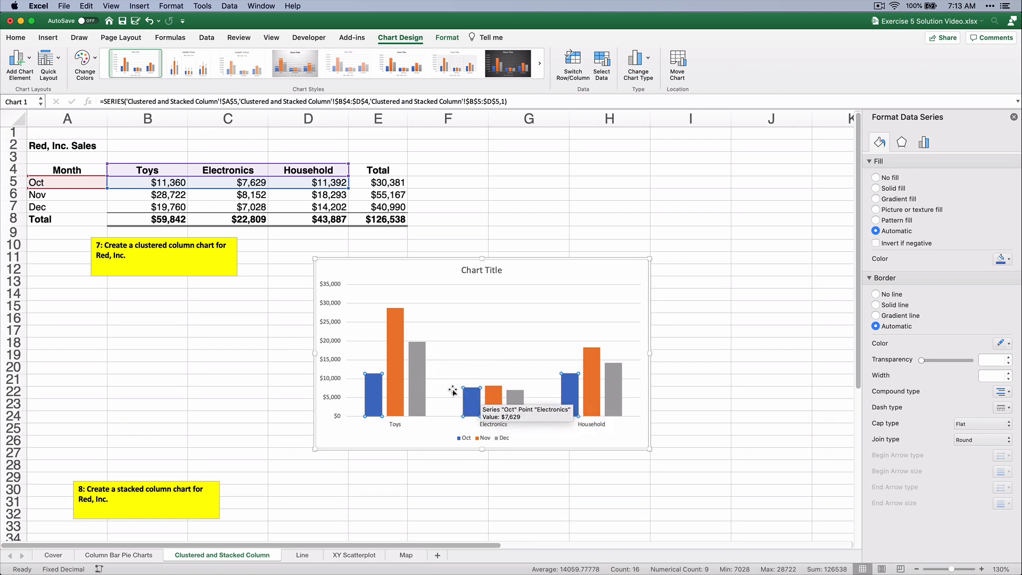
{"action": "right_click", "coordinate": [373, 386]}
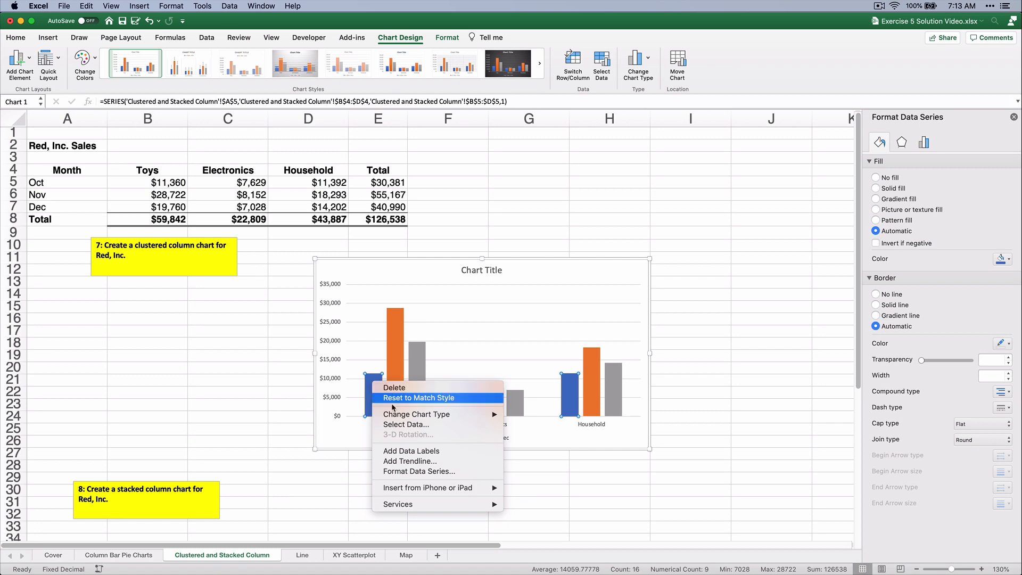
{"action": "left_click", "coordinate": [413, 452]}
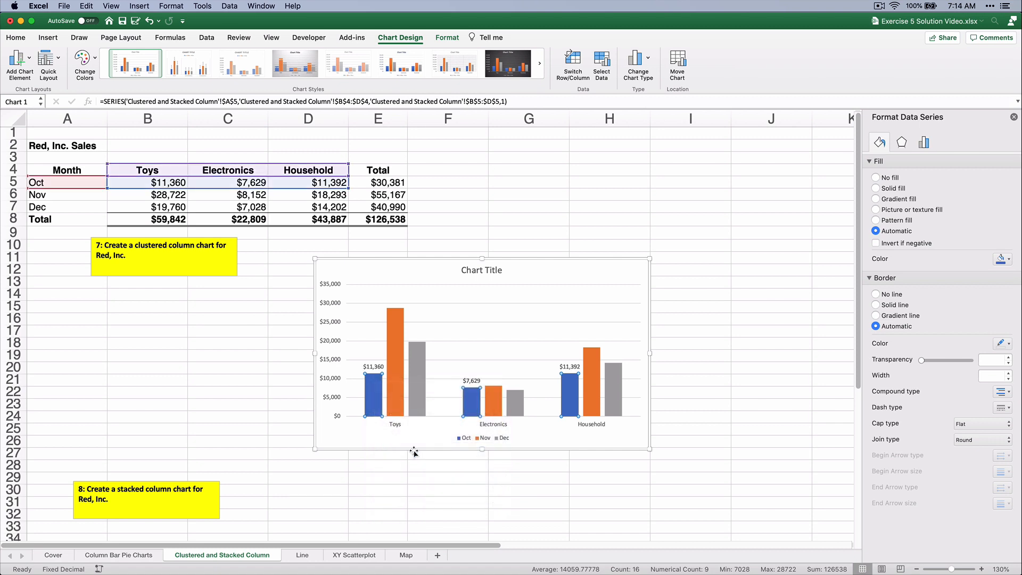
{"action": "left_click", "coordinate": [396, 320]}
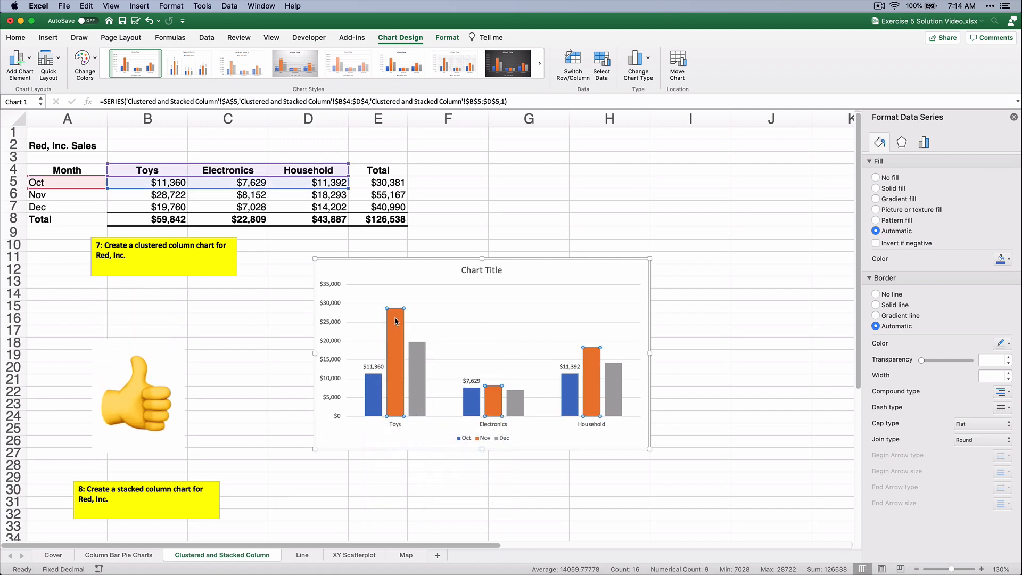
{"action": "right_click", "coordinate": [396, 320]}
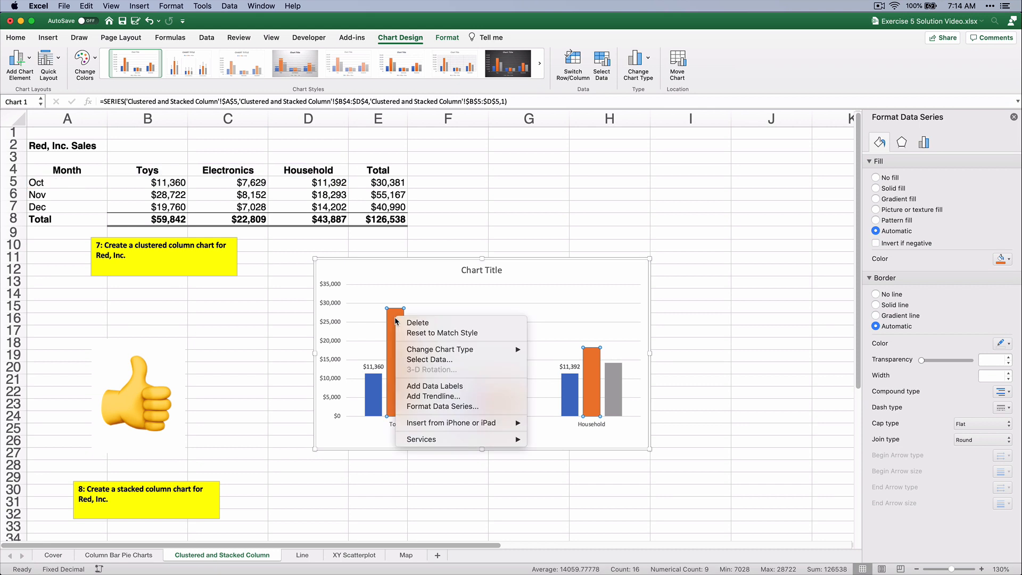
{"action": "left_click", "coordinate": [445, 392]}
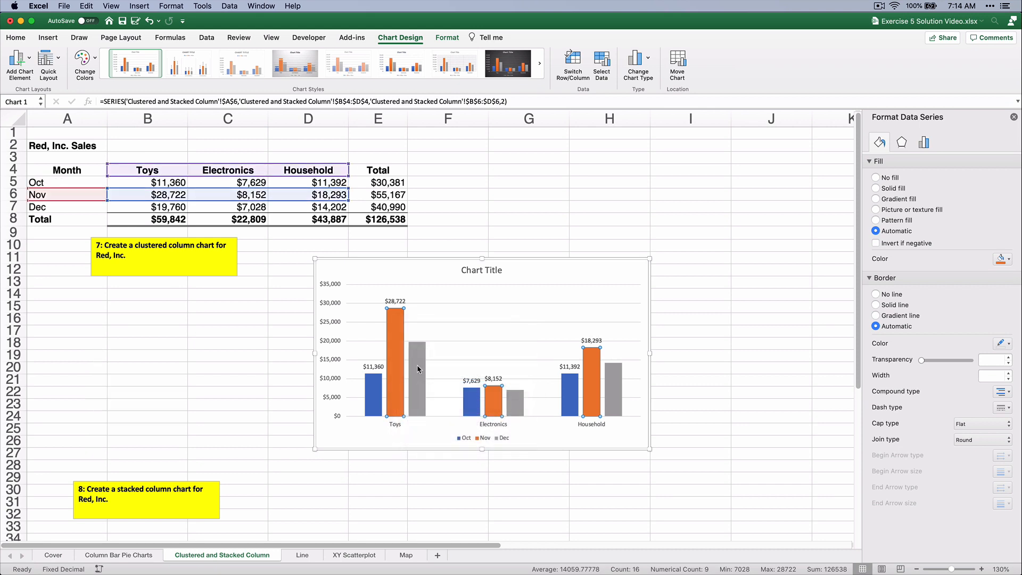
{"action": "right_click", "coordinate": [417, 368]}
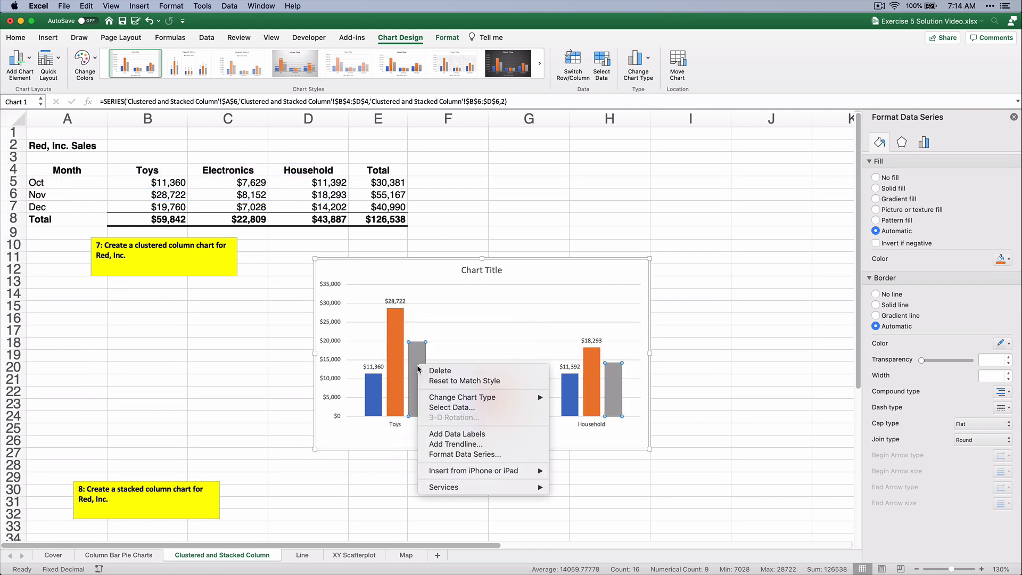
{"action": "left_click", "coordinate": [452, 434]}
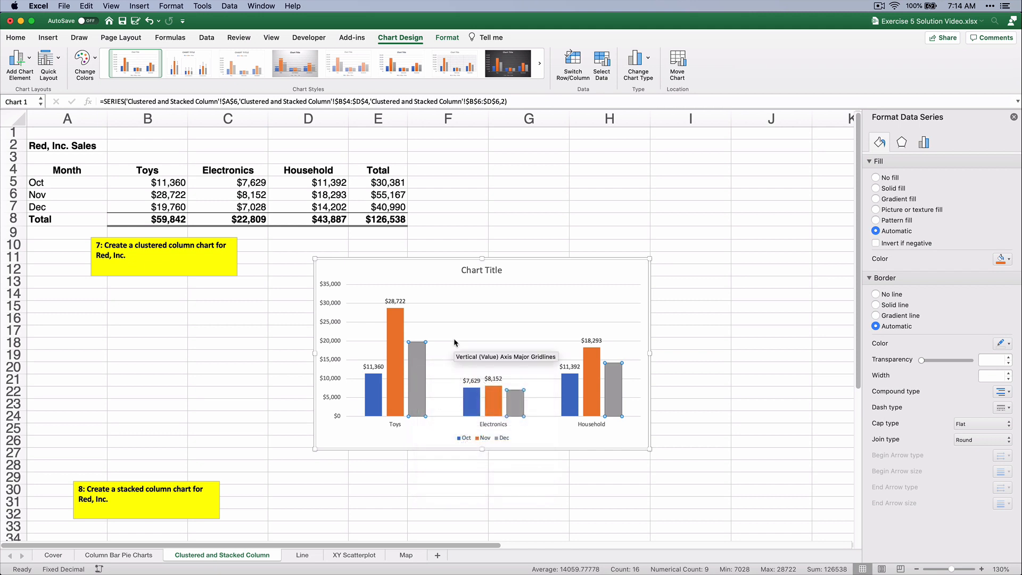
Step: Make the Oct series data labels bold and set their font size to 10
{"action": "left_click", "coordinate": [373, 366]}
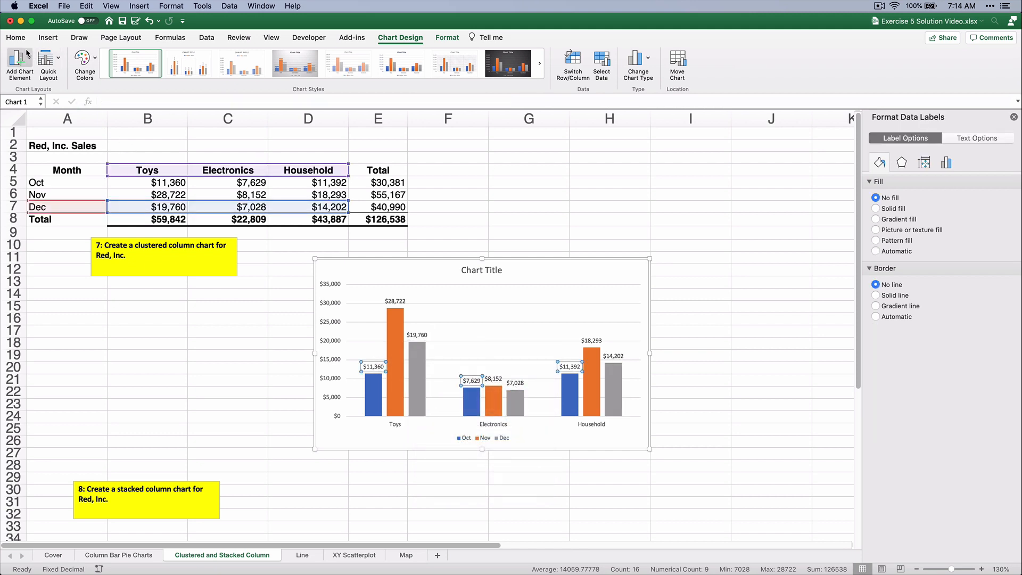
{"action": "left_click", "coordinate": [17, 38]}
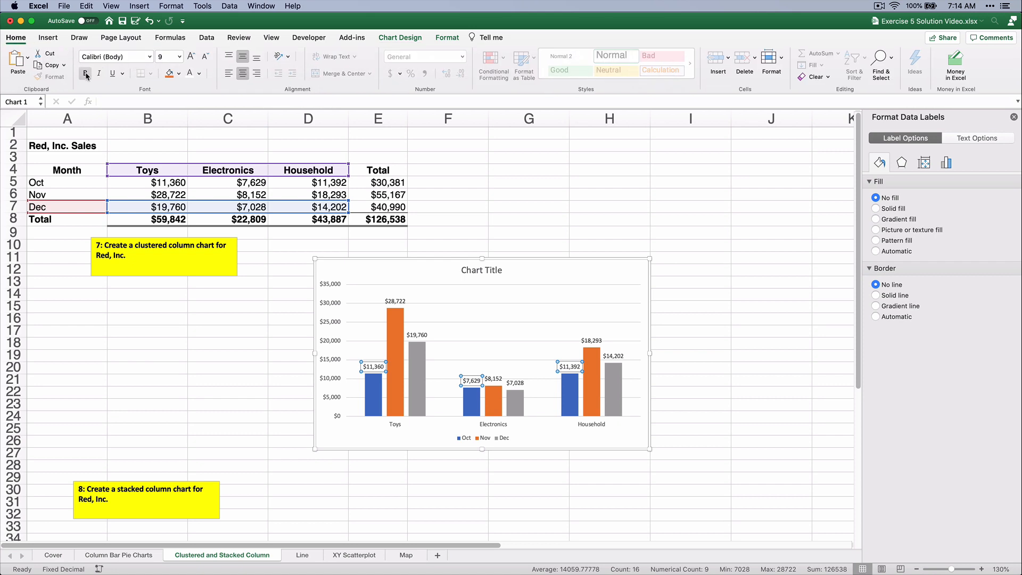
{"action": "left_click", "coordinate": [180, 57]}
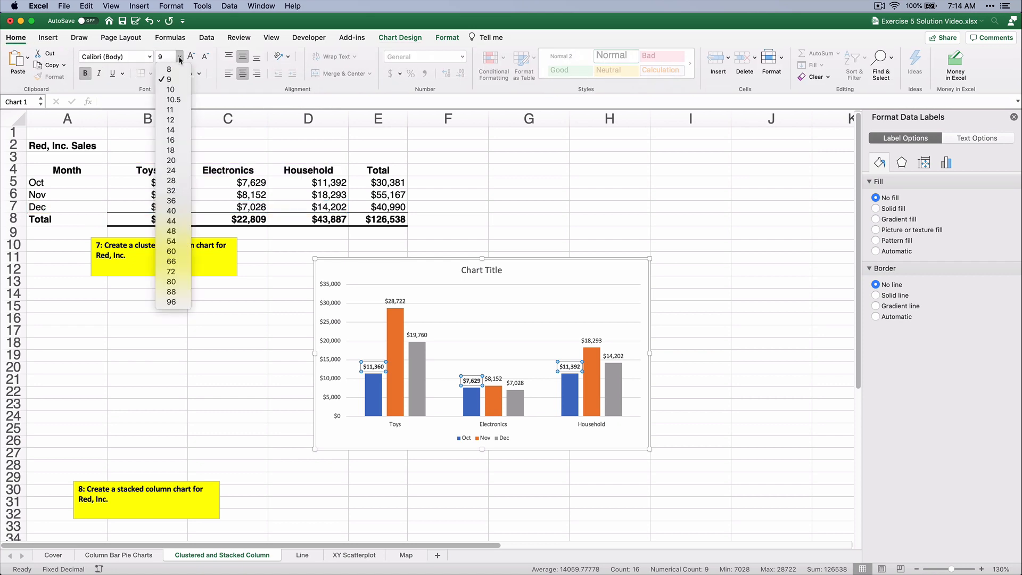
{"action": "left_click", "coordinate": [177, 90]}
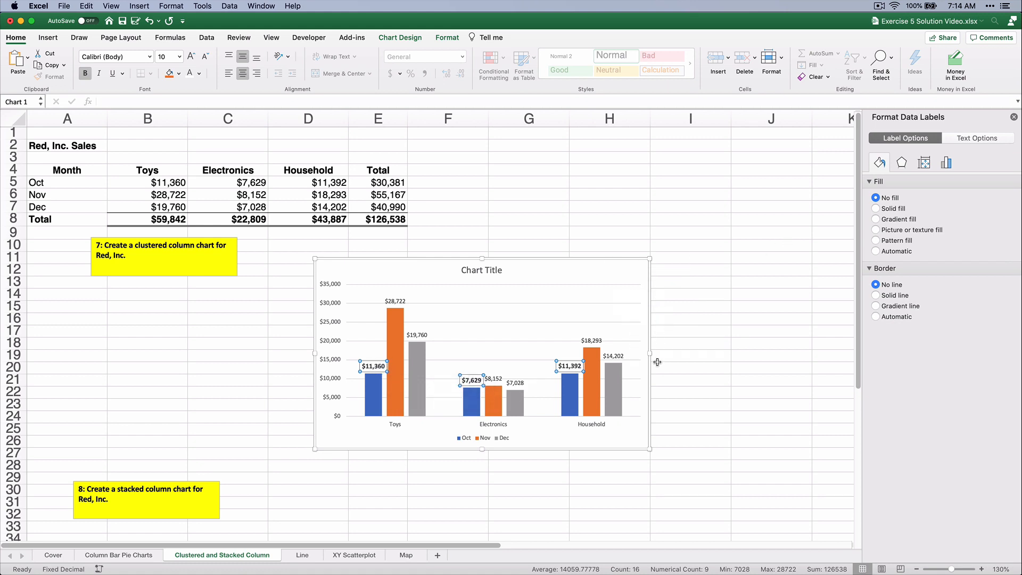
Step: Widen the chart to about 10.2 inches and set the gap width of its columns to 50%
{"action": "left_click_drag", "start_coordinate": [649, 351], "coordinate": [825, 347]}
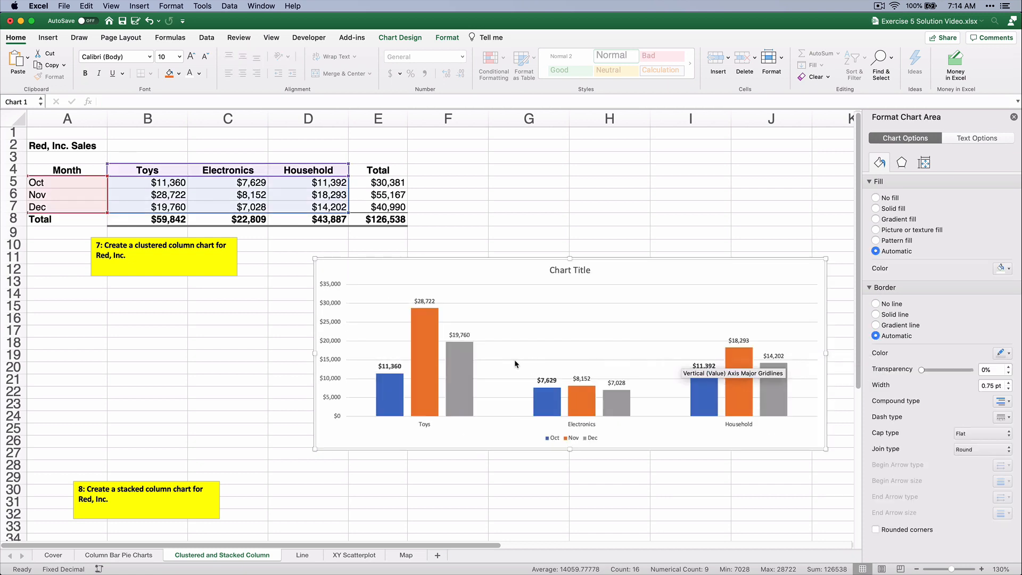
{"action": "left_click", "coordinate": [394, 383]}
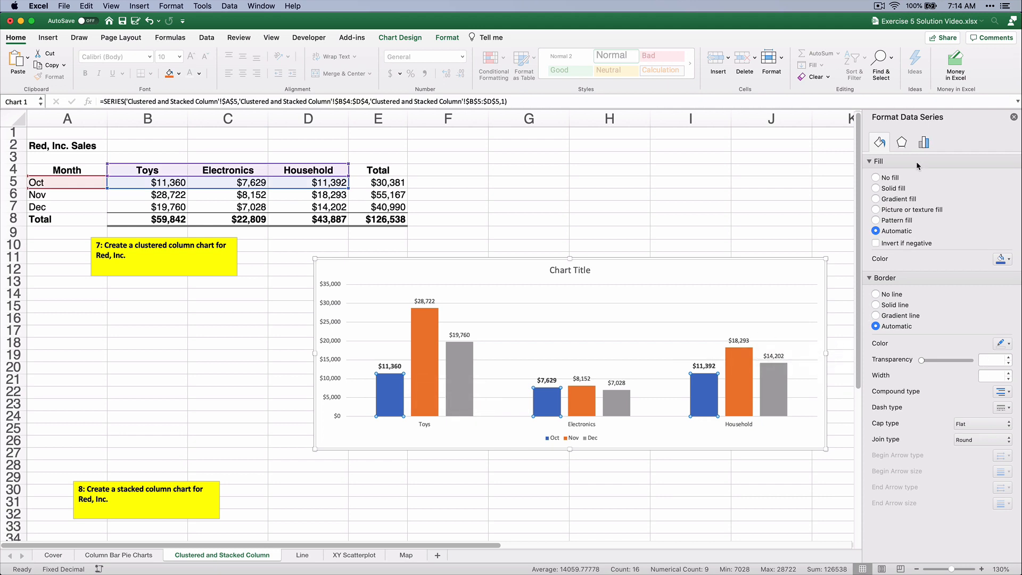
{"action": "left_click", "coordinate": [924, 143]}
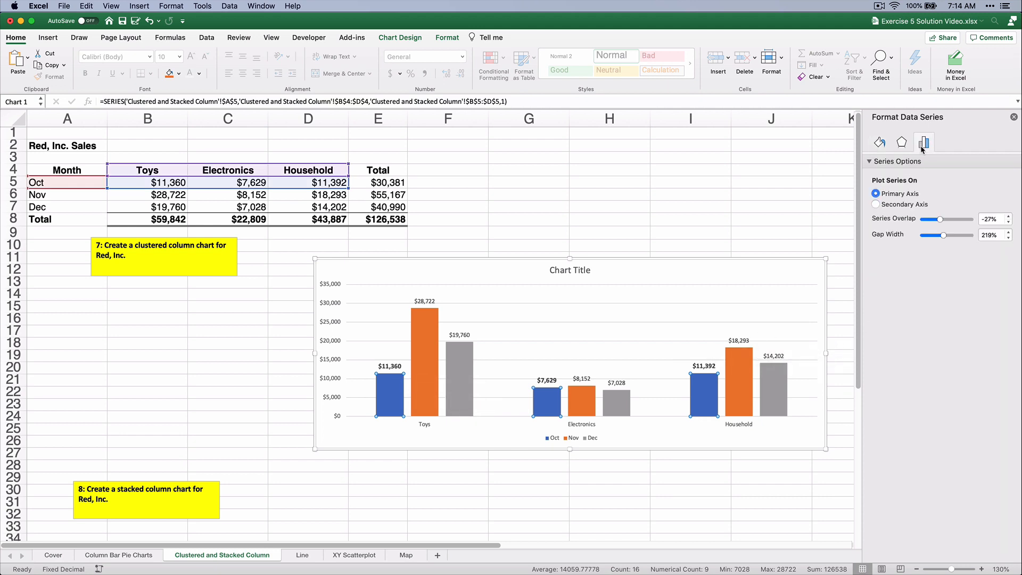
{"action": "double_click", "coordinate": [989, 235]}
{"action": "key", "text": "Return"}
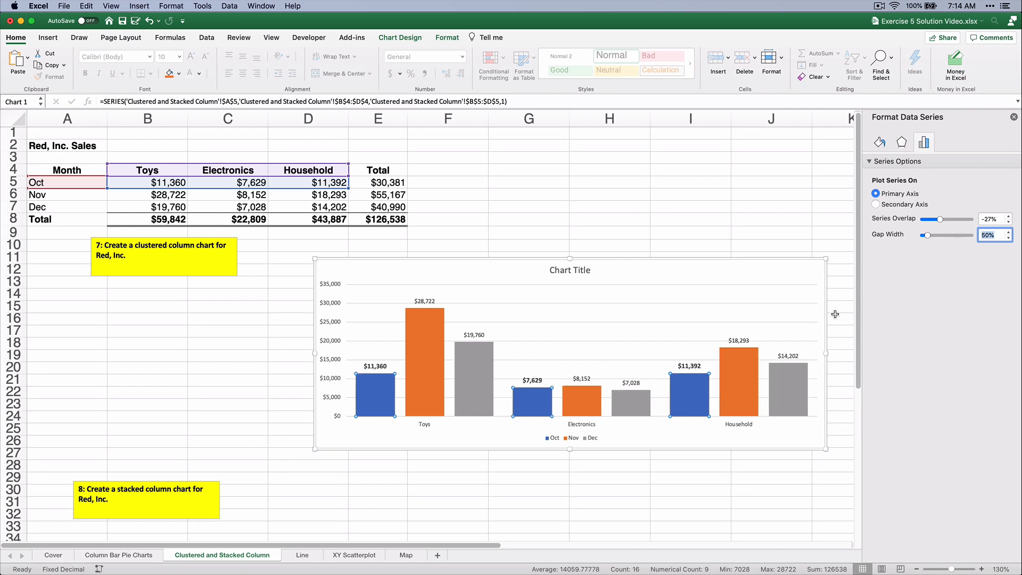
Step: Set the Oct, Nov and Dec data labels to font size 12 and make the Nov and Dec labels bold
{"action": "left_click", "coordinate": [372, 366]}
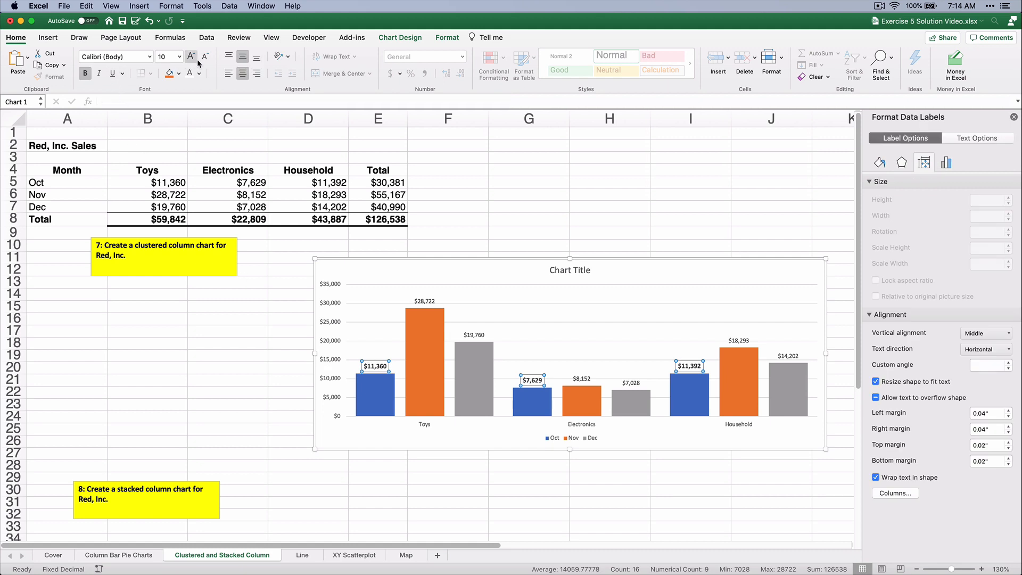
{"action": "left_click", "coordinate": [179, 57]}
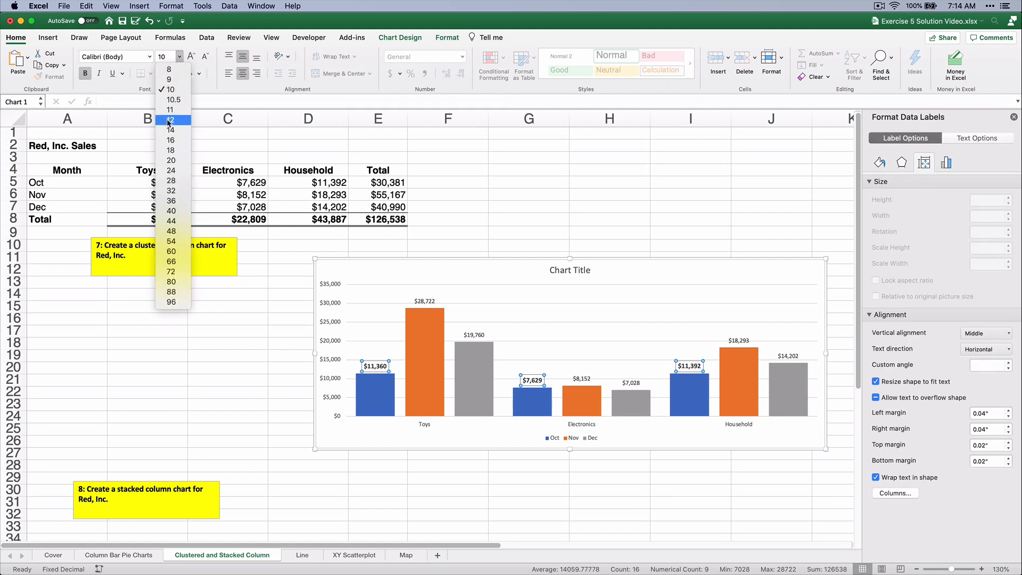
{"action": "left_click", "coordinate": [169, 120]}
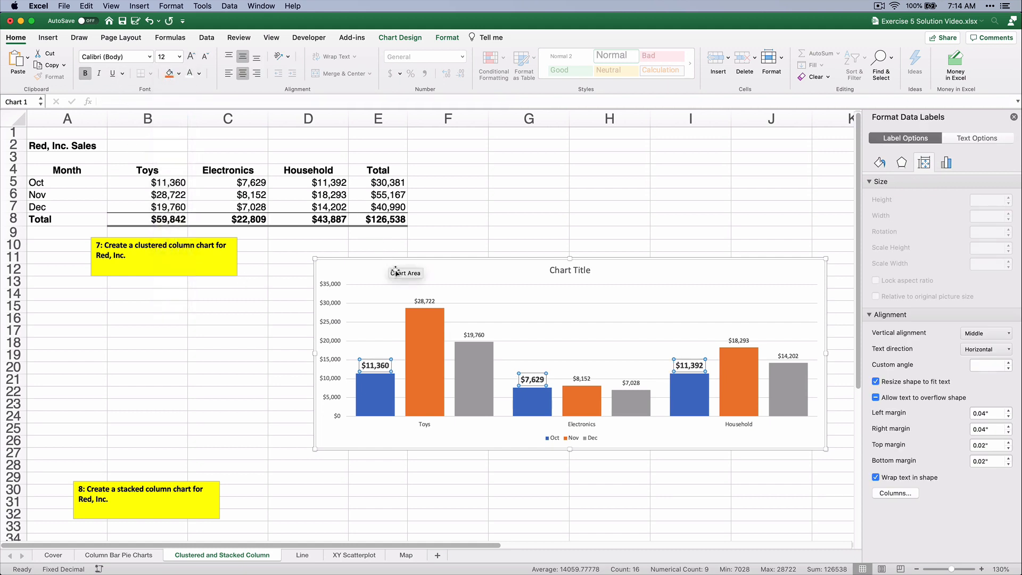
{"action": "left_click", "coordinate": [424, 301]}
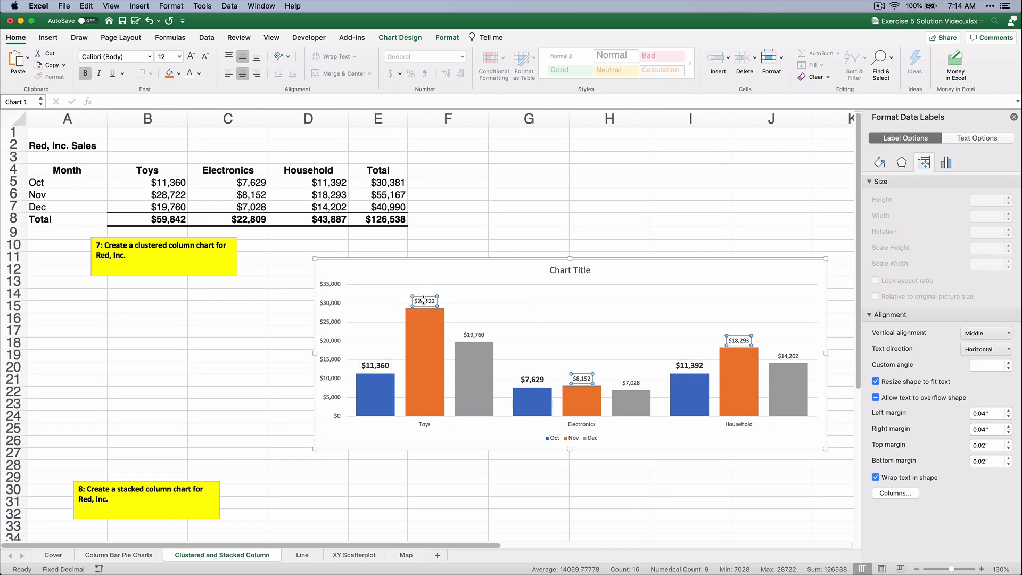
{"action": "left_click", "coordinate": [179, 57]}
{"action": "left_click", "coordinate": [170, 120]}
{"action": "left_click", "coordinate": [471, 333]}
{"action": "left_click", "coordinate": [179, 57]}
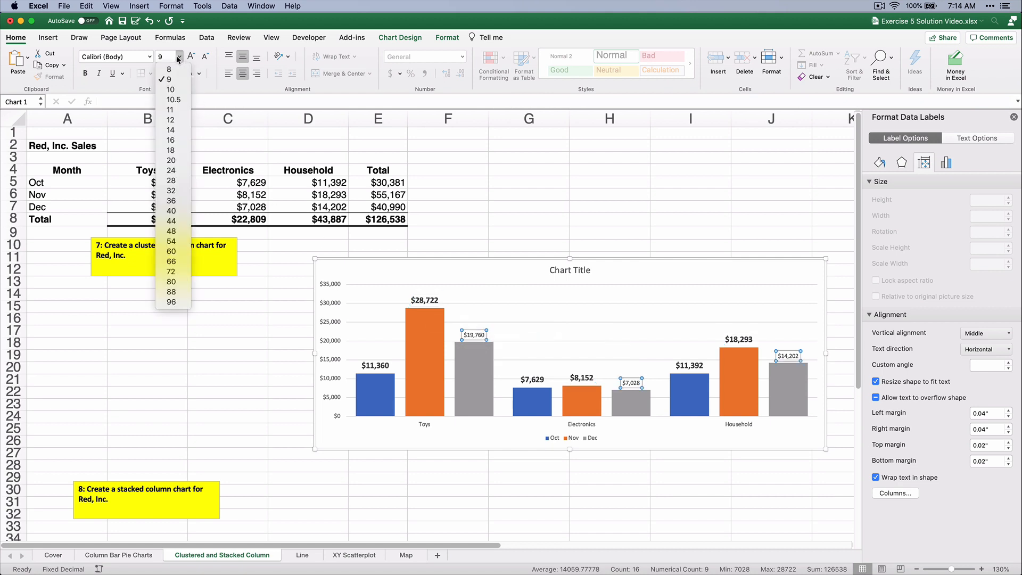
{"action": "left_click", "coordinate": [183, 122]}
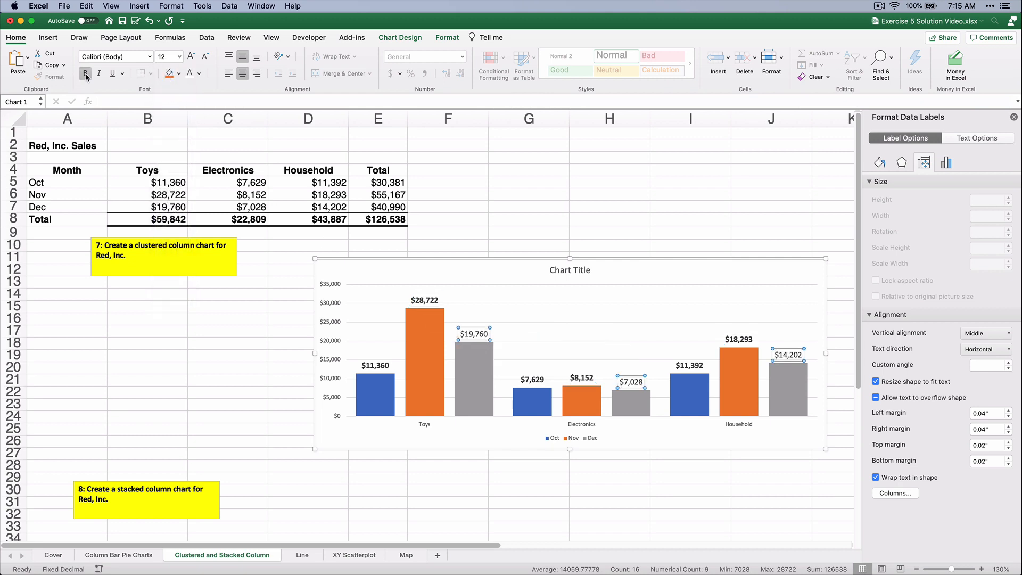
{"action": "left_click", "coordinate": [85, 75]}
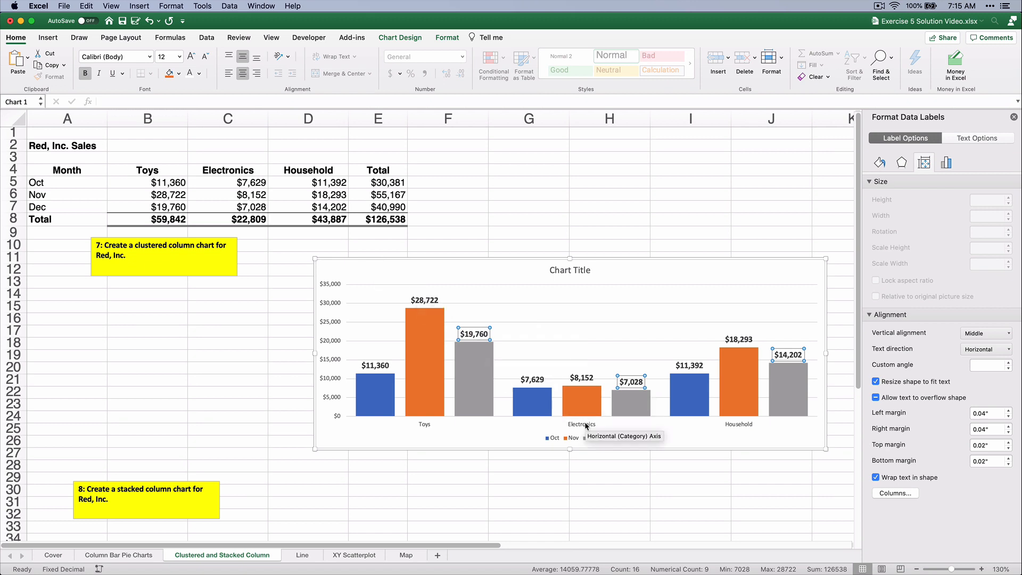
Step: Delete the vertical value axis and the major gridlines from the clustered column chart
{"action": "left_click", "coordinate": [326, 322]}
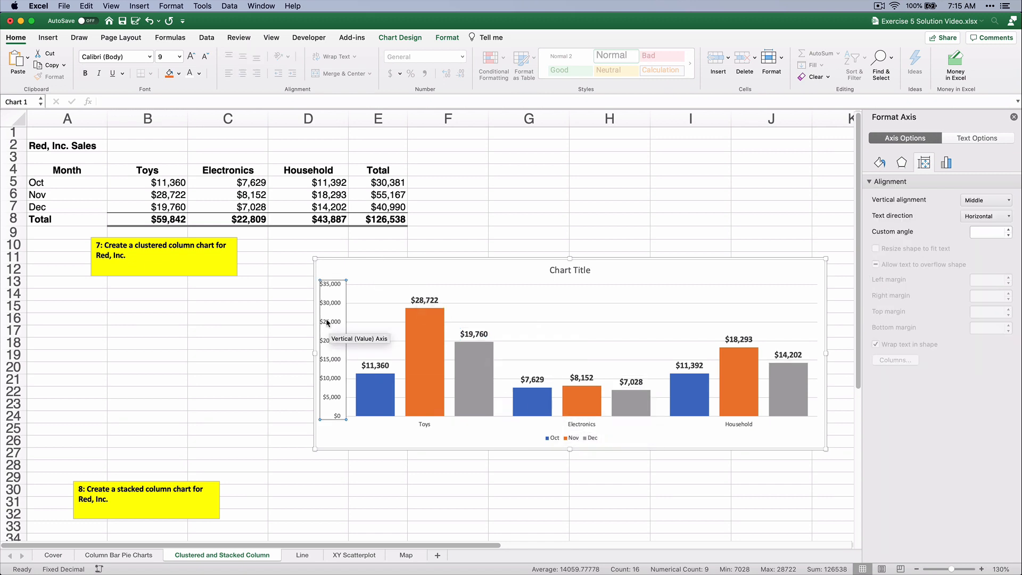
{"action": "key", "text": "Delete"}
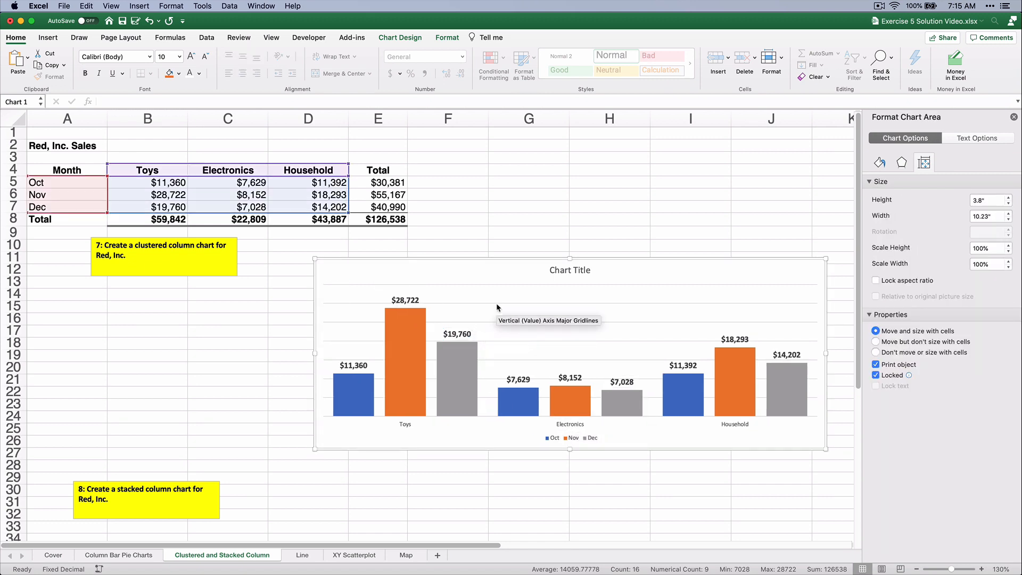
{"action": "left_click", "coordinate": [496, 303]}
{"action": "key", "text": "Delete"}
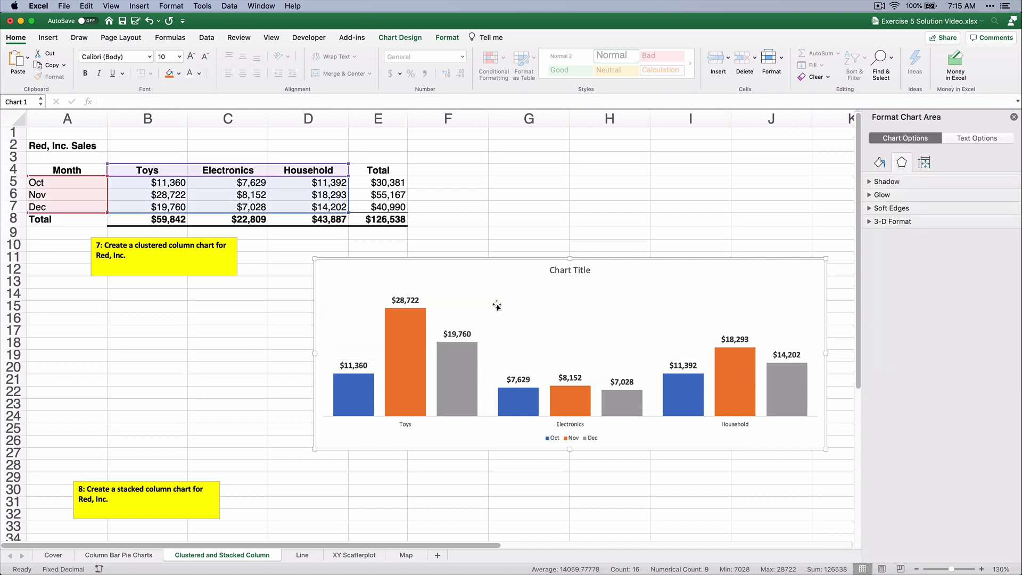
Step: Set the chart's legend and its category axis labels to bold with font size 14
{"action": "left_click", "coordinate": [564, 441]}
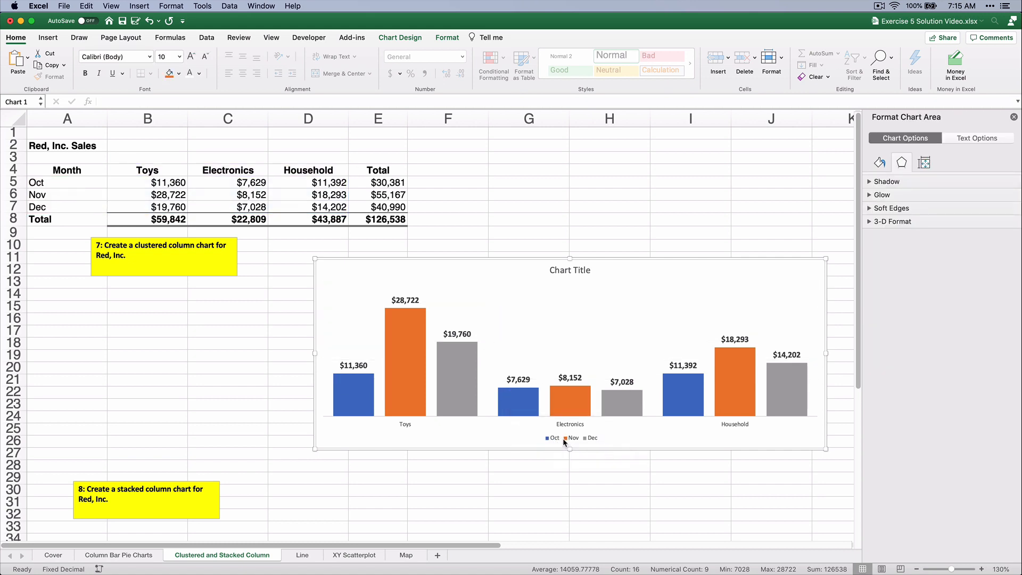
{"action": "left_click", "coordinate": [179, 56]}
{"action": "left_click", "coordinate": [171, 129]}
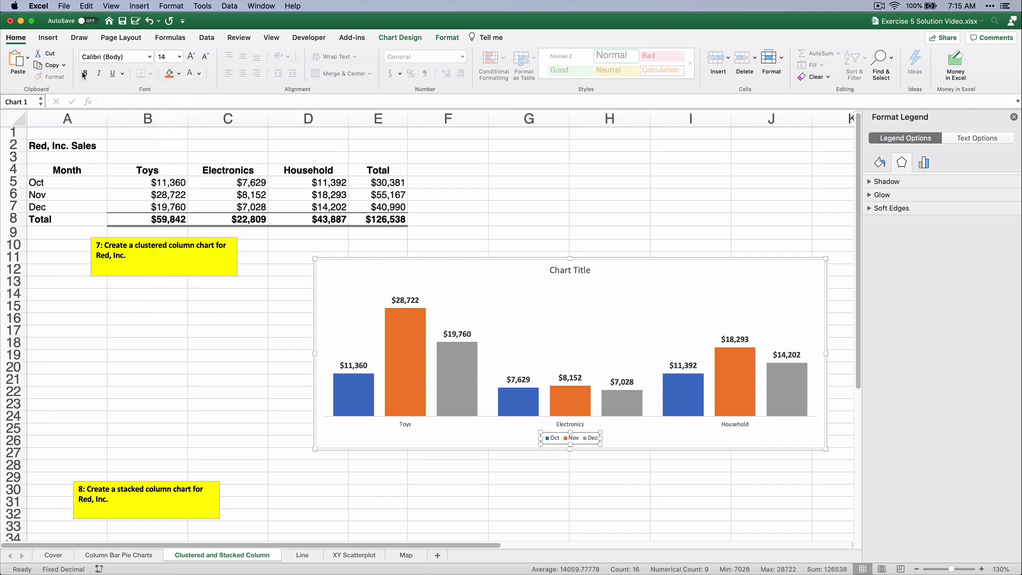
{"action": "left_click", "coordinate": [85, 73]}
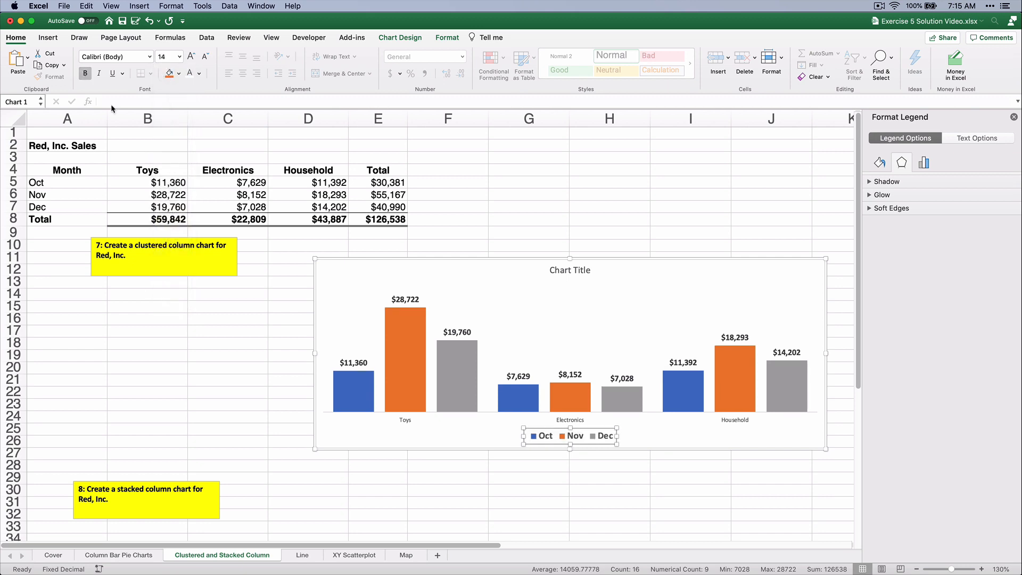
{"action": "left_click", "coordinate": [405, 421]}
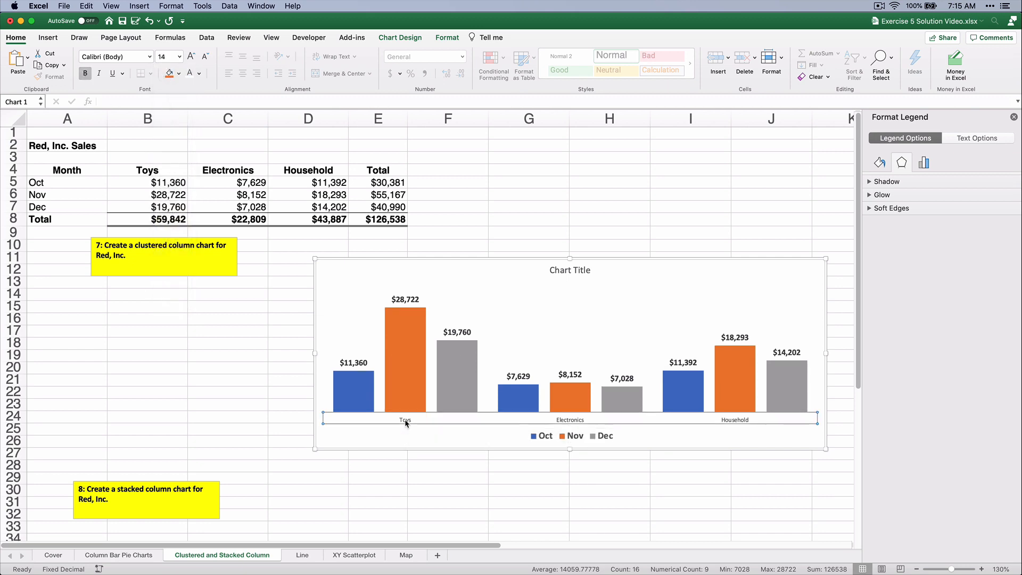
{"action": "left_click", "coordinate": [179, 56]}
{"action": "left_click", "coordinate": [171, 130]}
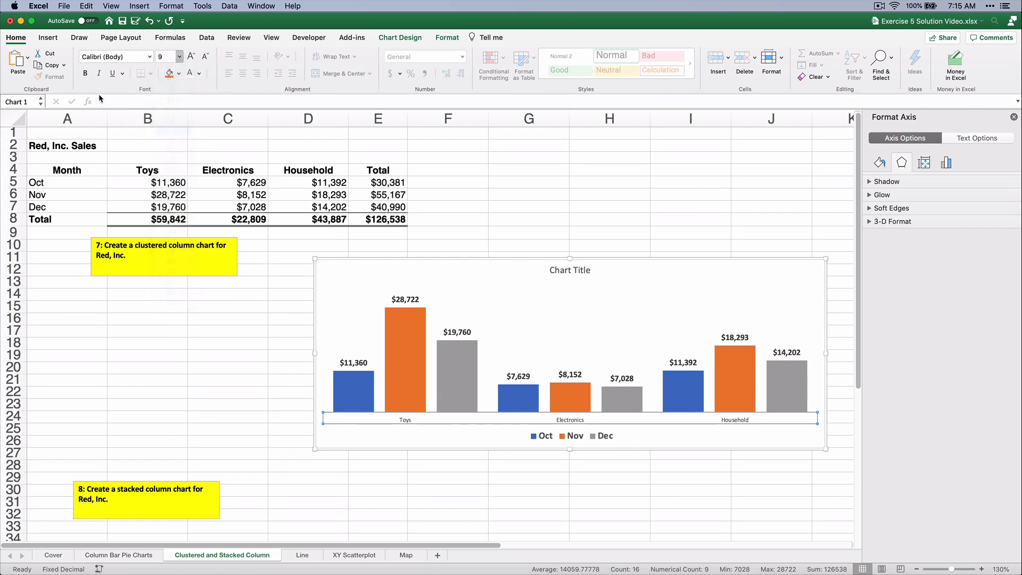
{"action": "left_click", "coordinate": [84, 73]}
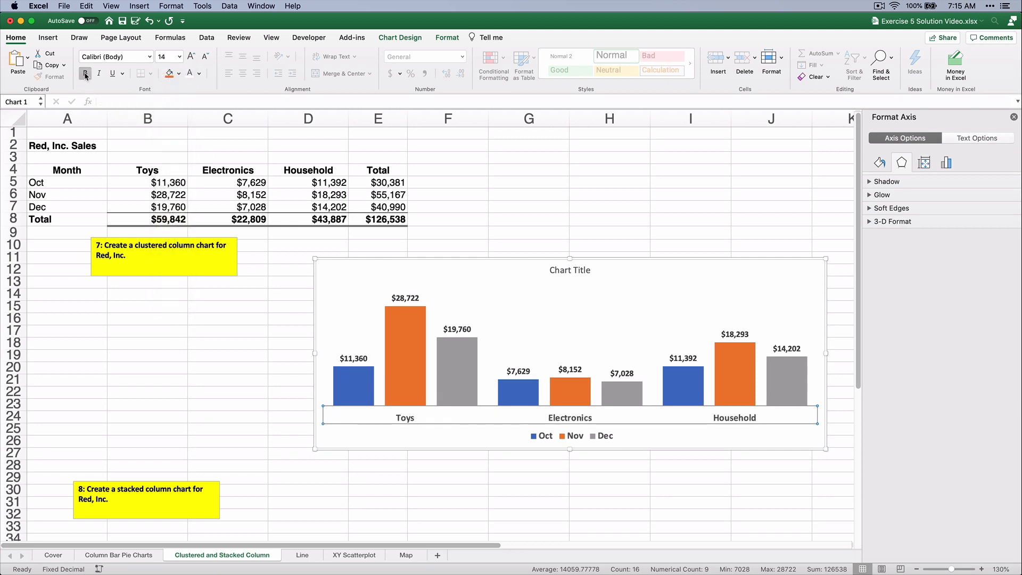
Step: Replace the chart title text with "Revenue per Product"
{"action": "double_click", "coordinate": [557, 271]}
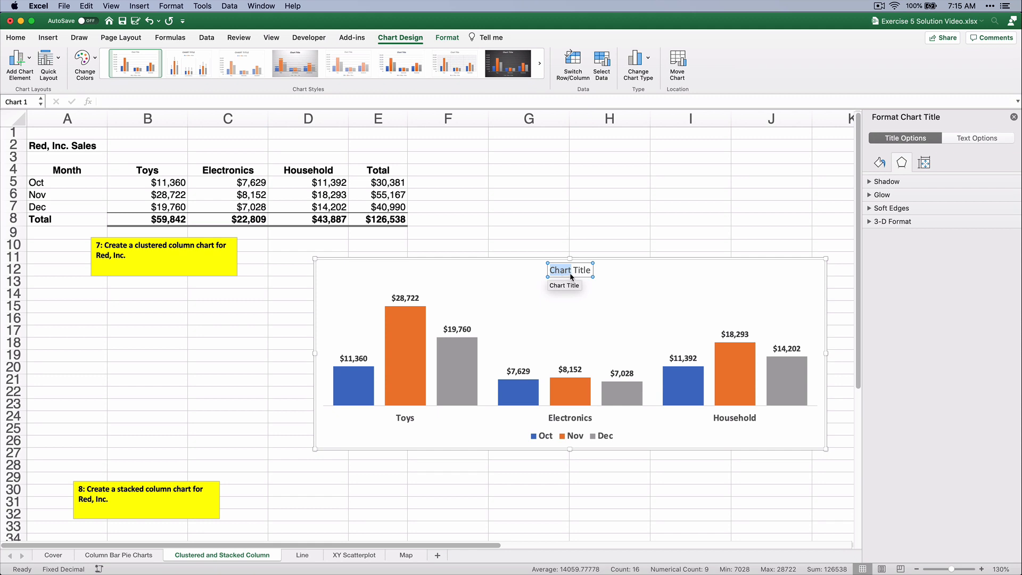
{"action": "triple_click", "coordinate": [571, 273]}
{"action": "type", "text": "Revenue pe"}
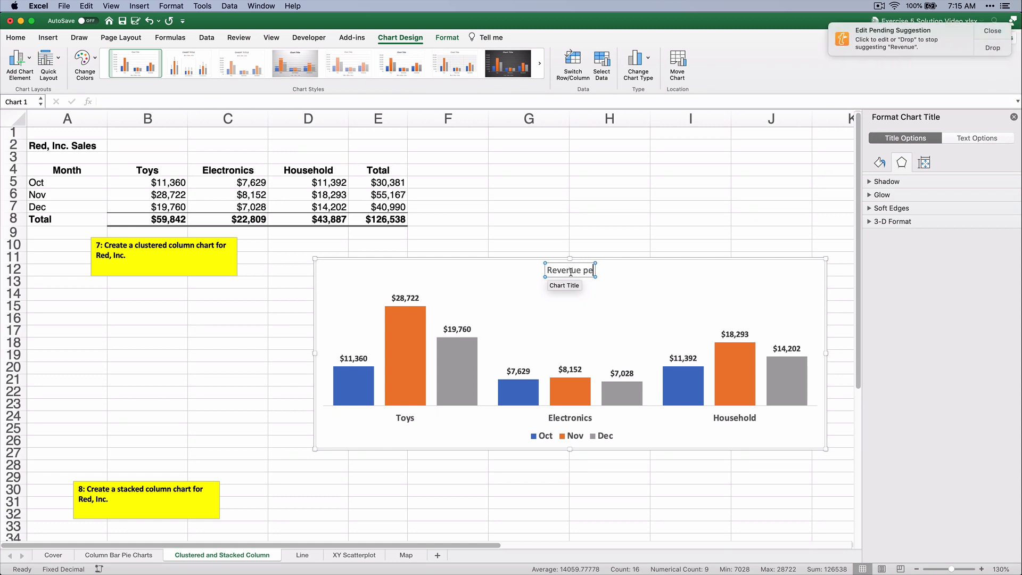
{"action": "type", "text": "r Product"}
{"action": "left_click", "coordinate": [570, 306]}
Step: Format the chart title as bold with font size 18
{"action": "left_click", "coordinate": [566, 272]}
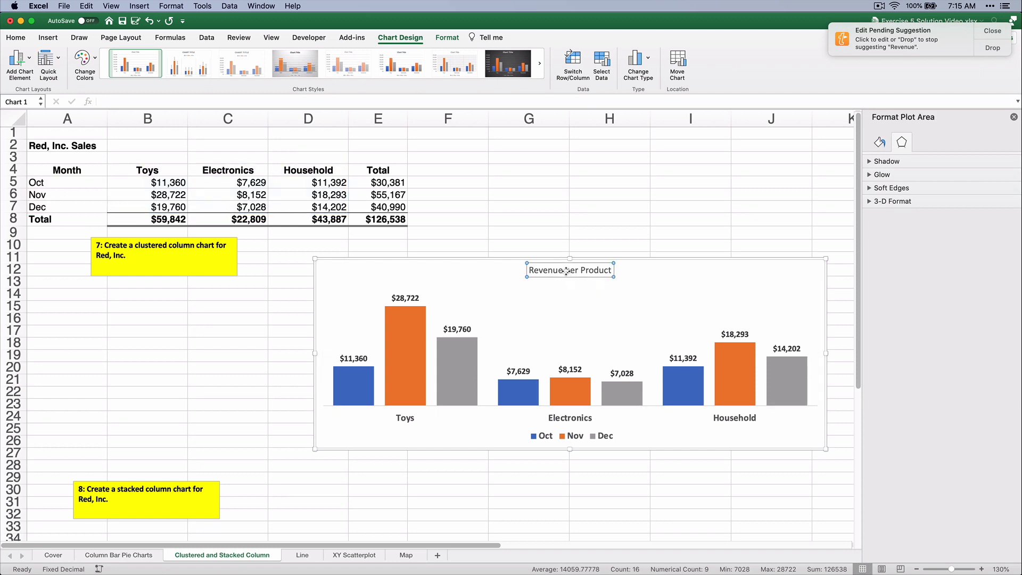
{"action": "left_click", "coordinate": [14, 38]}
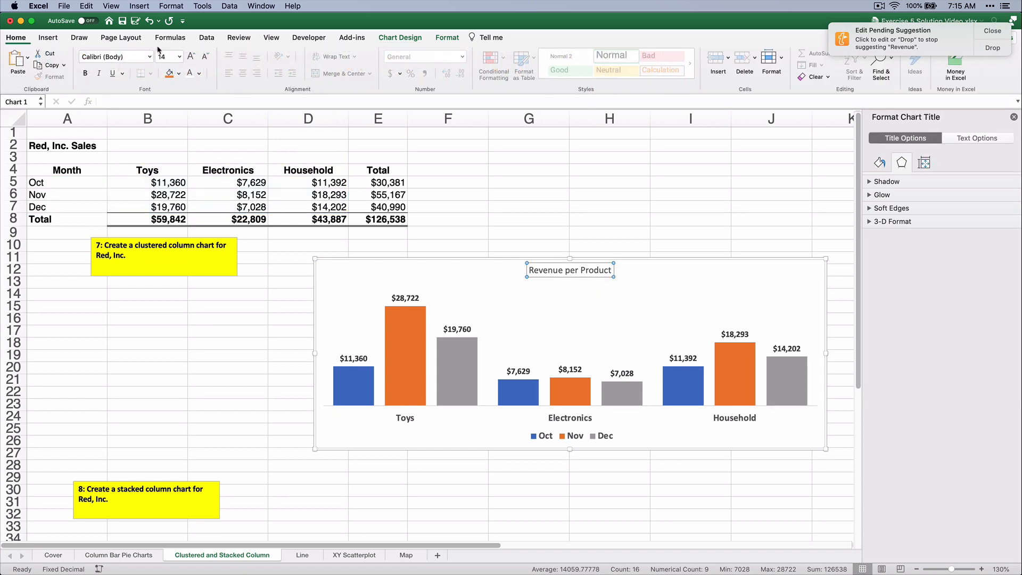
{"action": "left_click", "coordinate": [181, 57]}
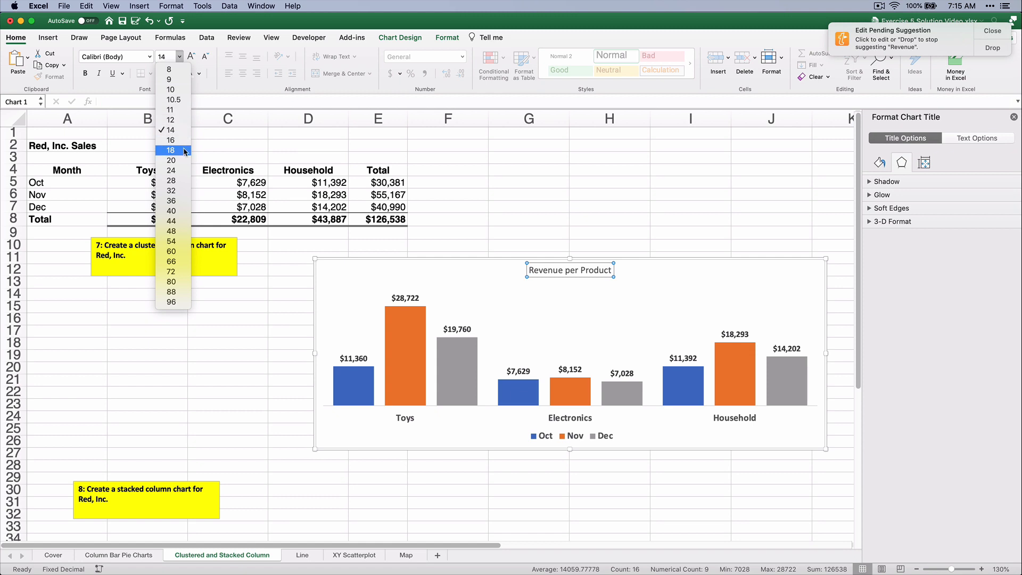
{"action": "left_click", "coordinate": [87, 74]}
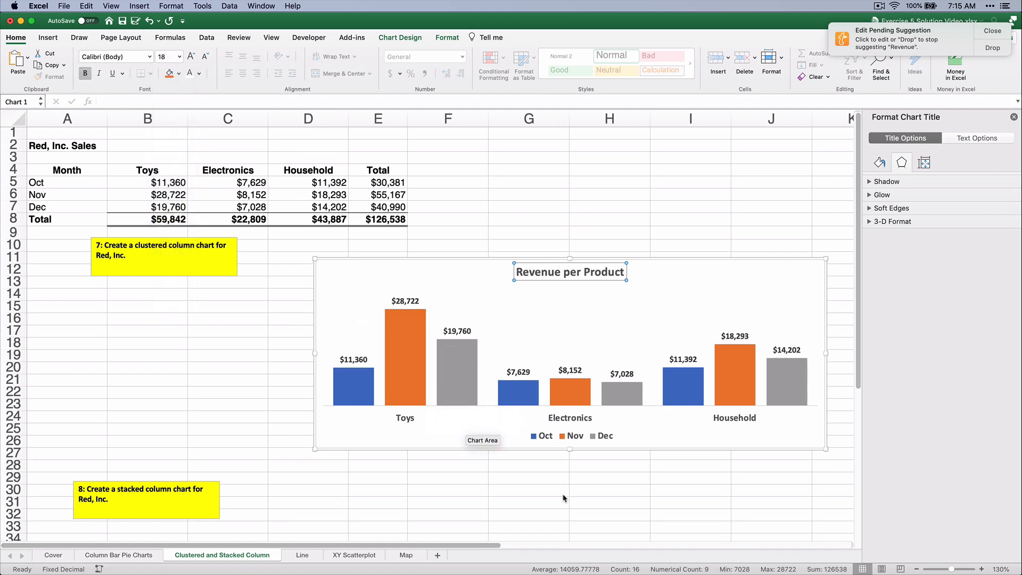
Step: Hide the cell gridlines on the Clustered and Stacked Column sheet
{"action": "left_click", "coordinate": [606, 504]}
{"action": "scroll", "coordinate": [701, 490], "scroll_direction": "down", "scroll_amount": 2}
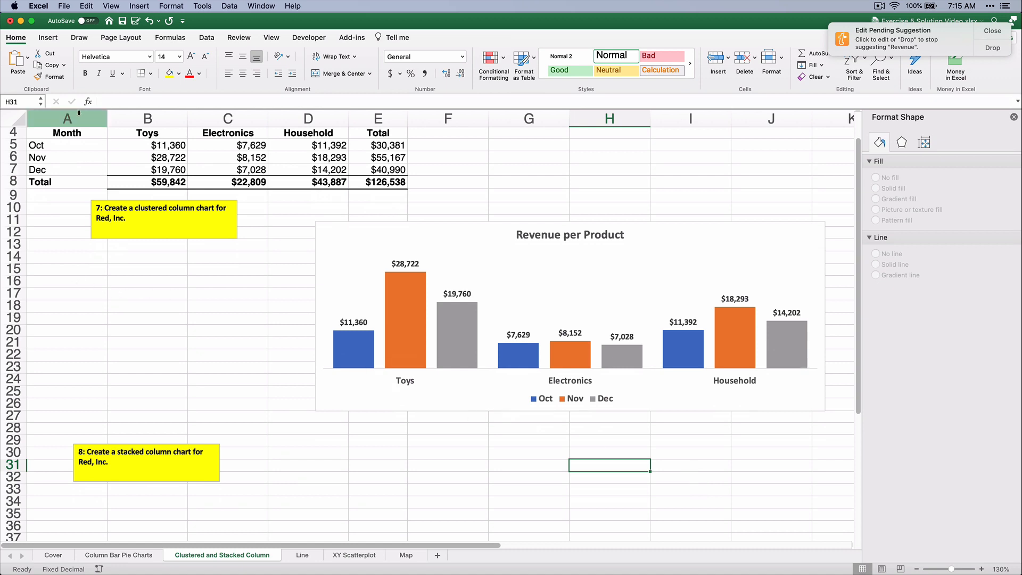
{"action": "left_click", "coordinate": [271, 39]}
{"action": "left_click", "coordinate": [263, 74]}
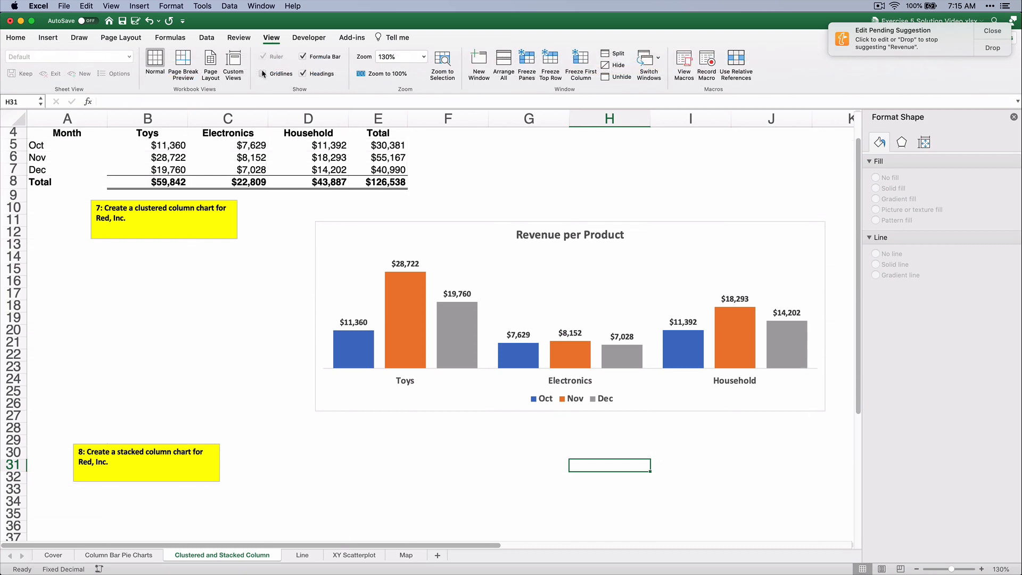
{"action": "left_click", "coordinate": [762, 429]}
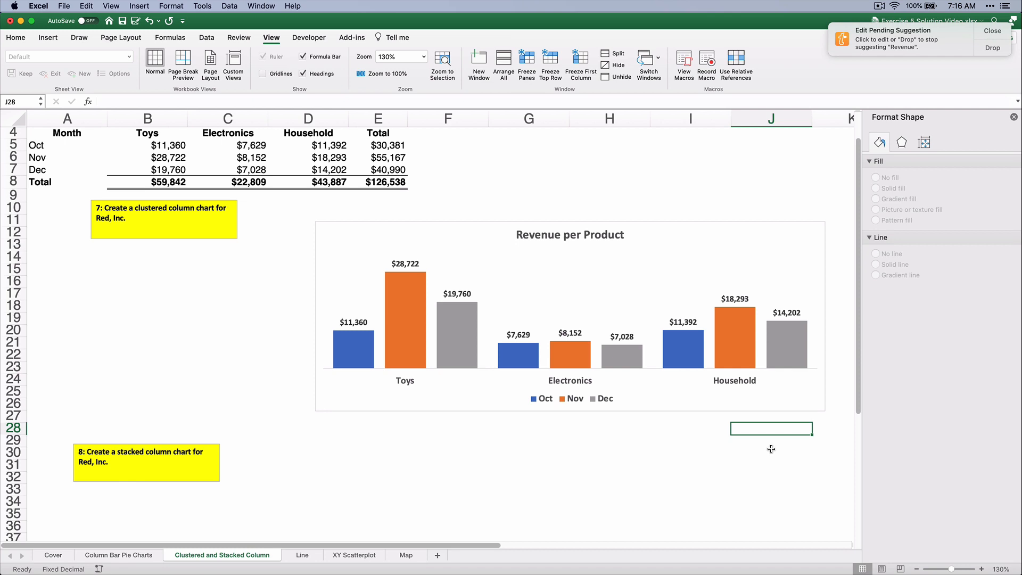
{"action": "mouse_move", "coordinate": [378, 369]}
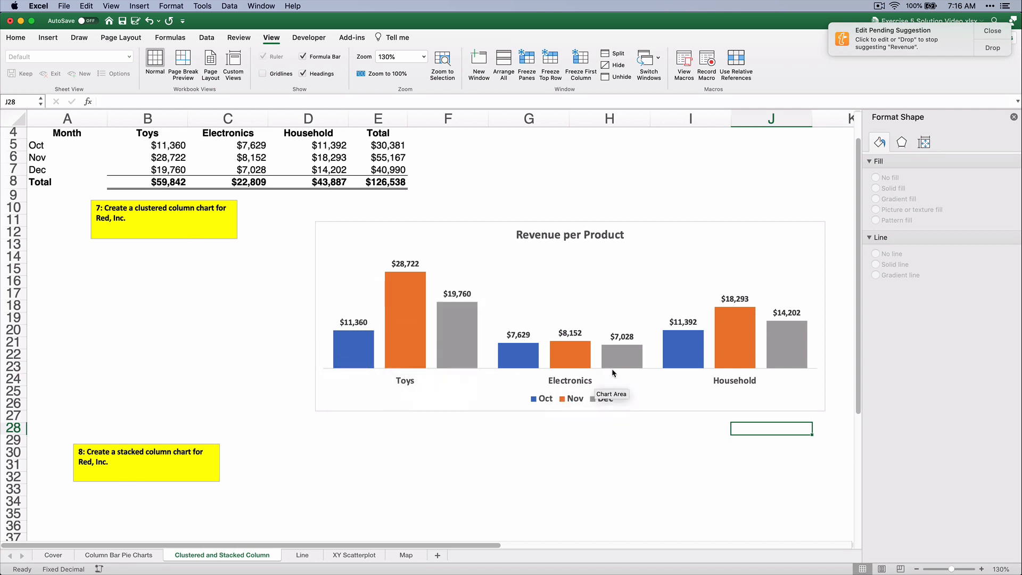
{"action": "mouse_move", "coordinate": [732, 367]}
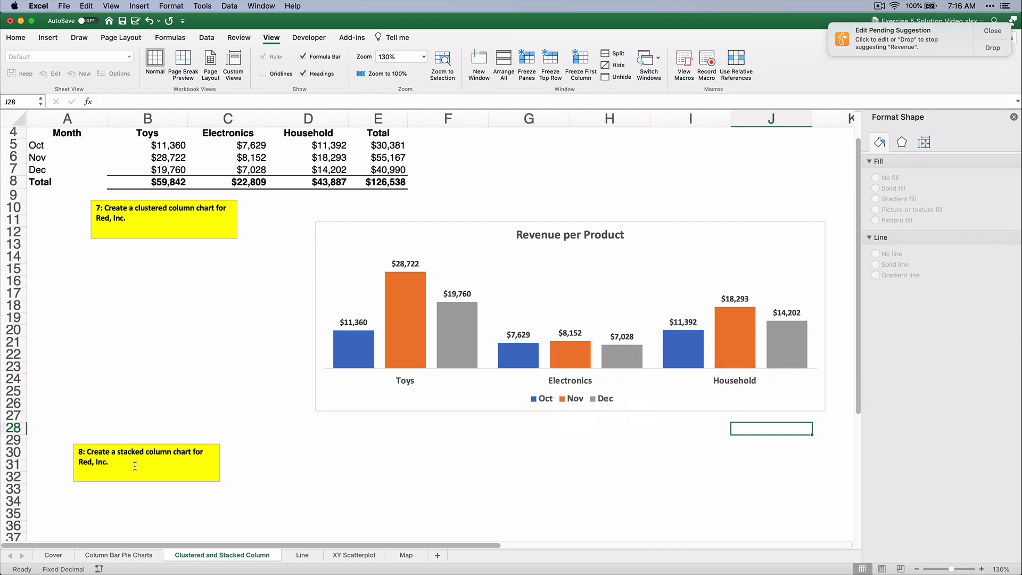
Step: Copy the clustered column chart, paste it at cell D32 beside note 8, and align the copy under the original
{"action": "scroll", "coordinate": [260, 460], "scroll_direction": "down", "scroll_amount": 3}
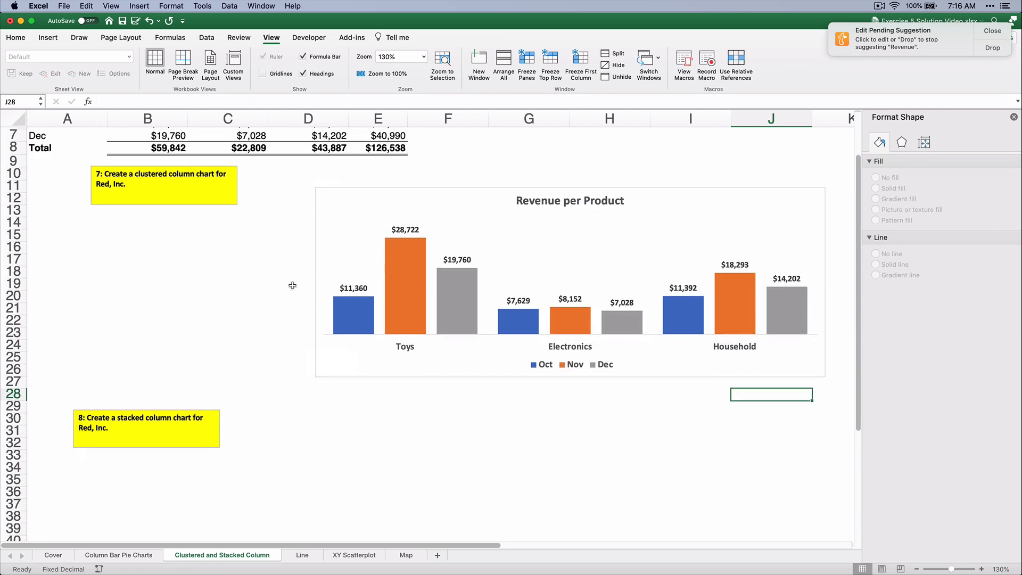
{"action": "left_click", "coordinate": [330, 236]}
{"action": "left_click", "coordinate": [335, 207]}
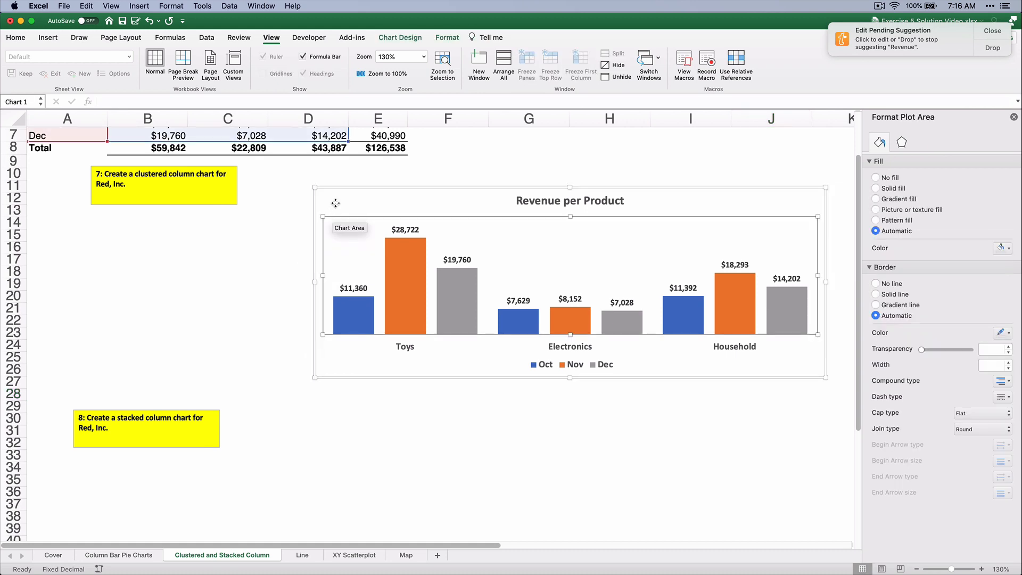
{"action": "right_click", "coordinate": [336, 206]}
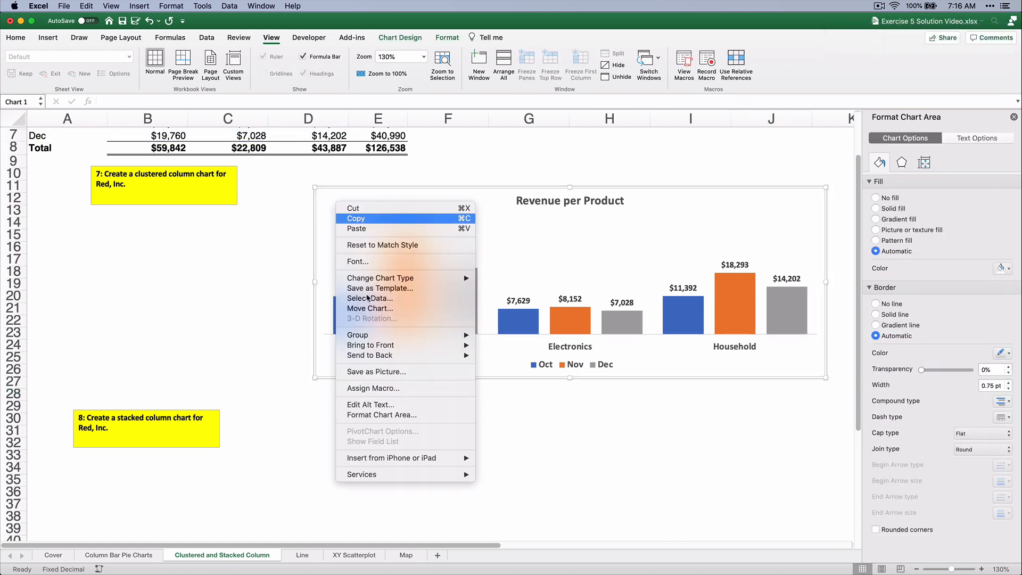
{"action": "left_click", "coordinate": [320, 446]}
{"action": "right_click", "coordinate": [320, 448]}
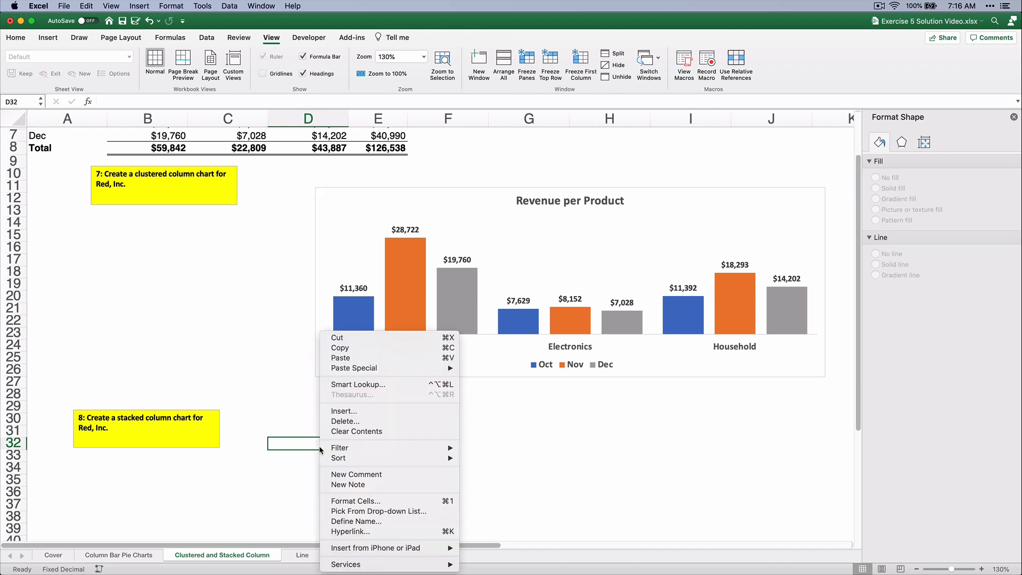
{"action": "left_click", "coordinate": [352, 357]}
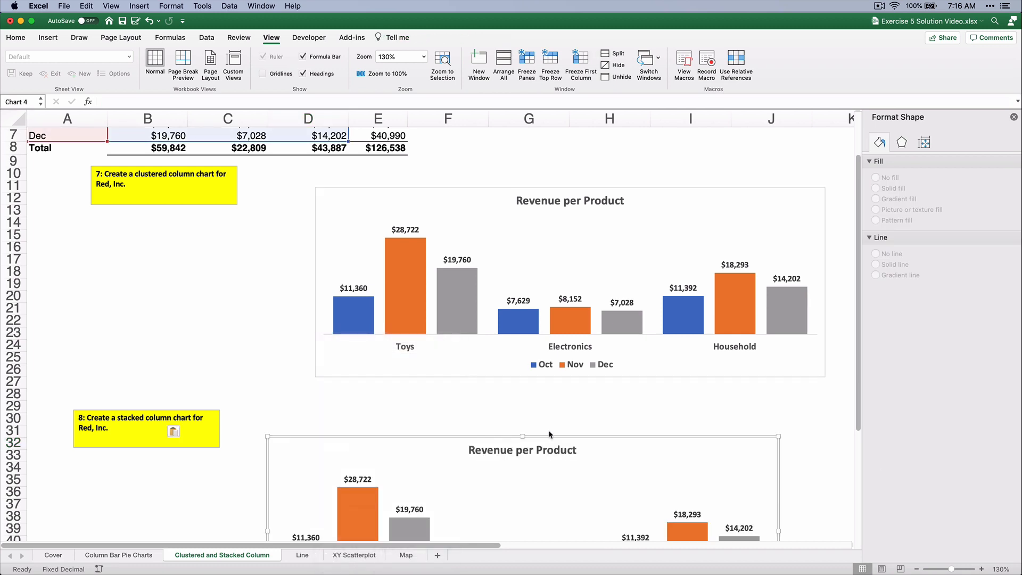
{"action": "scroll", "coordinate": [670, 464], "scroll_direction": "down", "scroll_amount": 5}
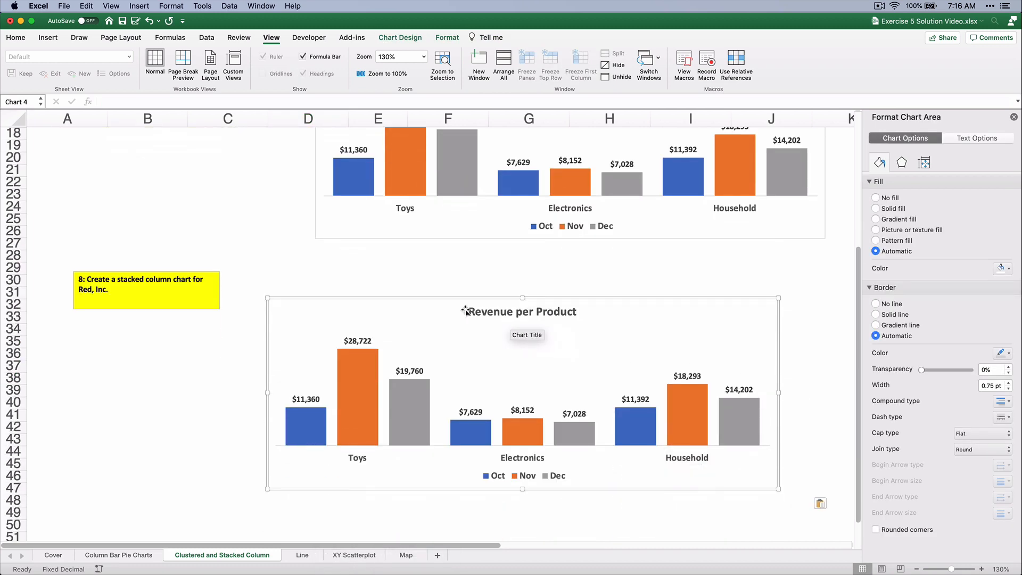
{"action": "left_click_drag", "start_coordinate": [446, 297], "coordinate": [491, 294]}
Step: Change the pasted chart to a 2-D stacked column chart and extend its lower edge to about row 53
{"action": "right_click", "coordinate": [477, 352]}
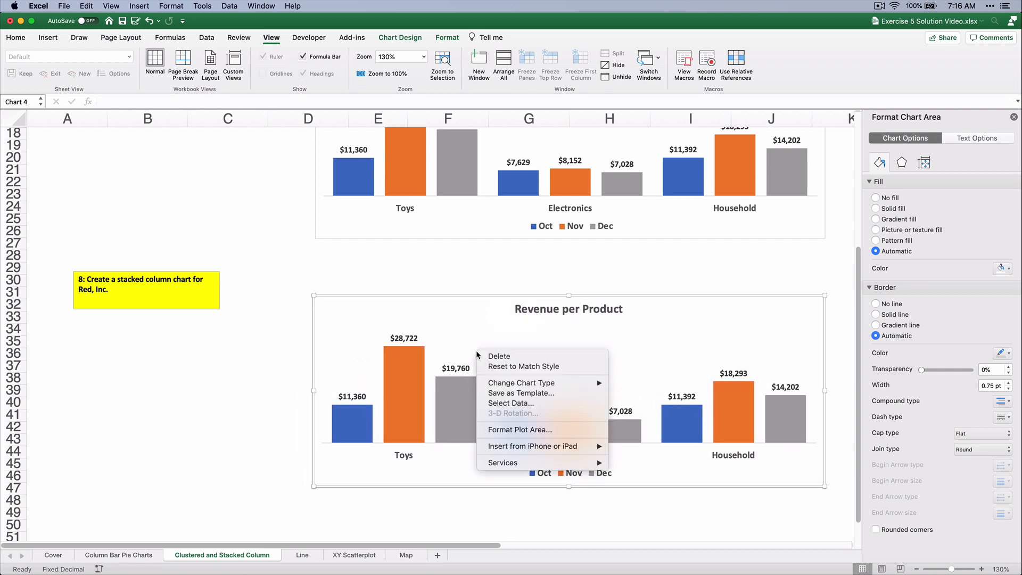
{"action": "mouse_move", "coordinate": [517, 387]}
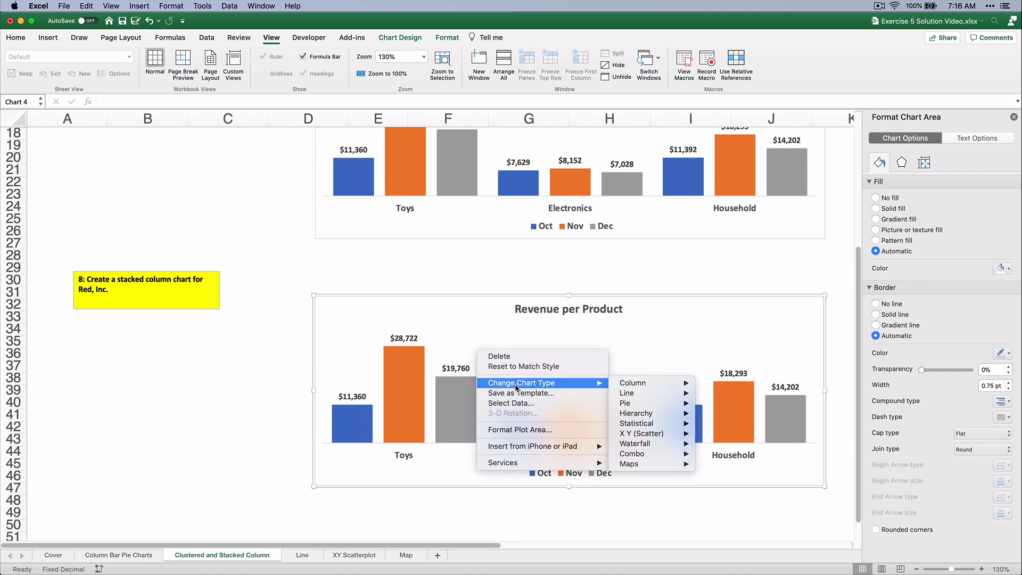
{"action": "mouse_move", "coordinate": [639, 385]}
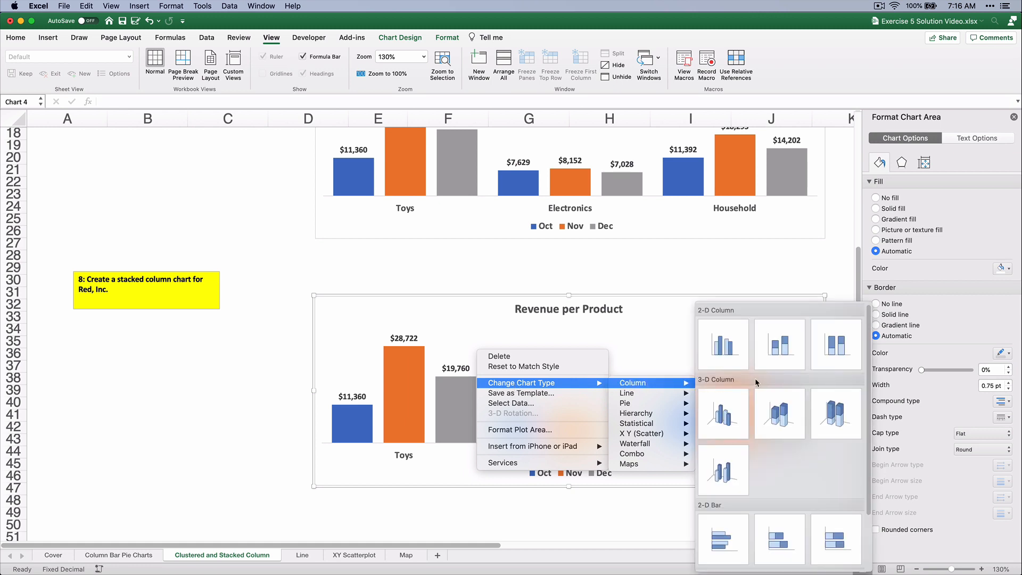
{"action": "left_click", "coordinate": [773, 351]}
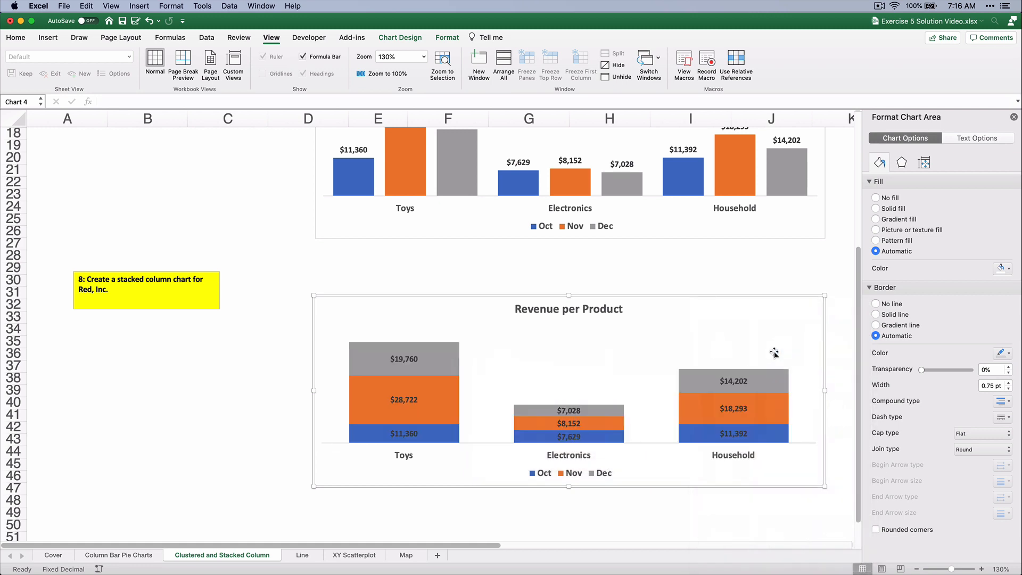
{"action": "scroll", "coordinate": [239, 429], "scroll_direction": "down", "scroll_amount": 4}
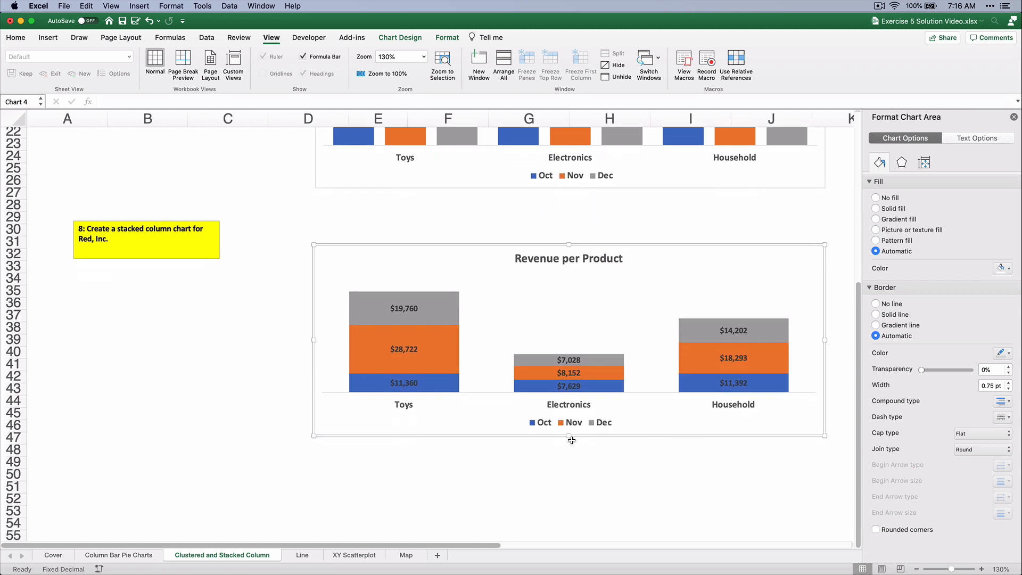
{"action": "left_click_drag", "start_coordinate": [571, 440], "coordinate": [574, 516]}
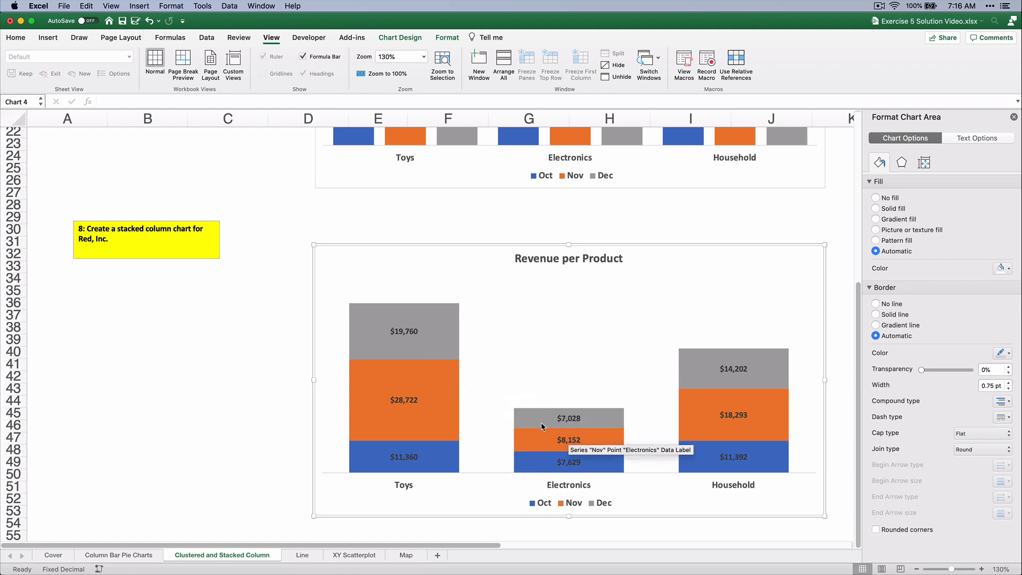
Step: Set the font color of the Dec, Nov and Oct data labels in the stacked column chart to white
{"action": "left_click", "coordinate": [407, 333]}
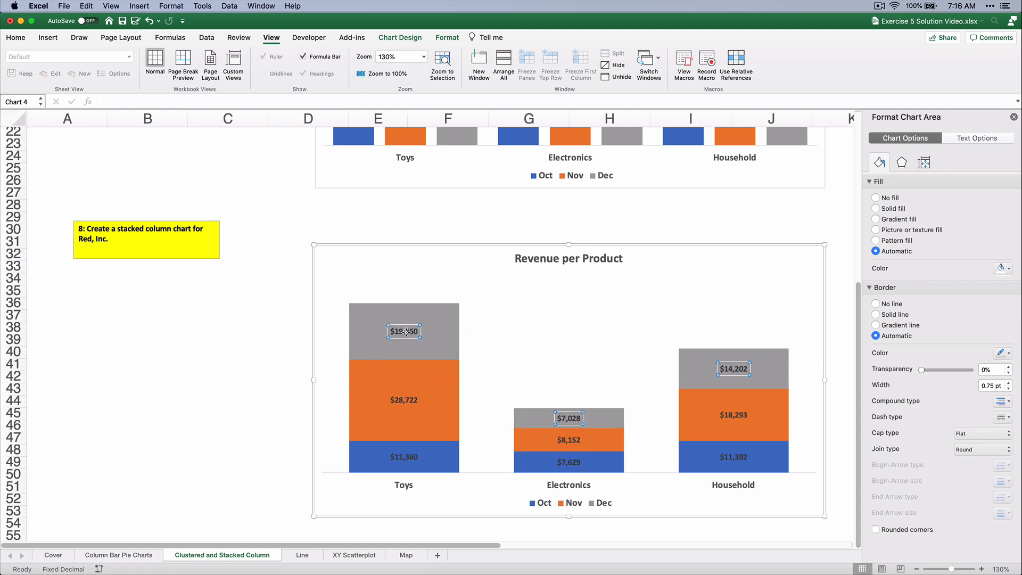
{"action": "left_click", "coordinate": [16, 37]}
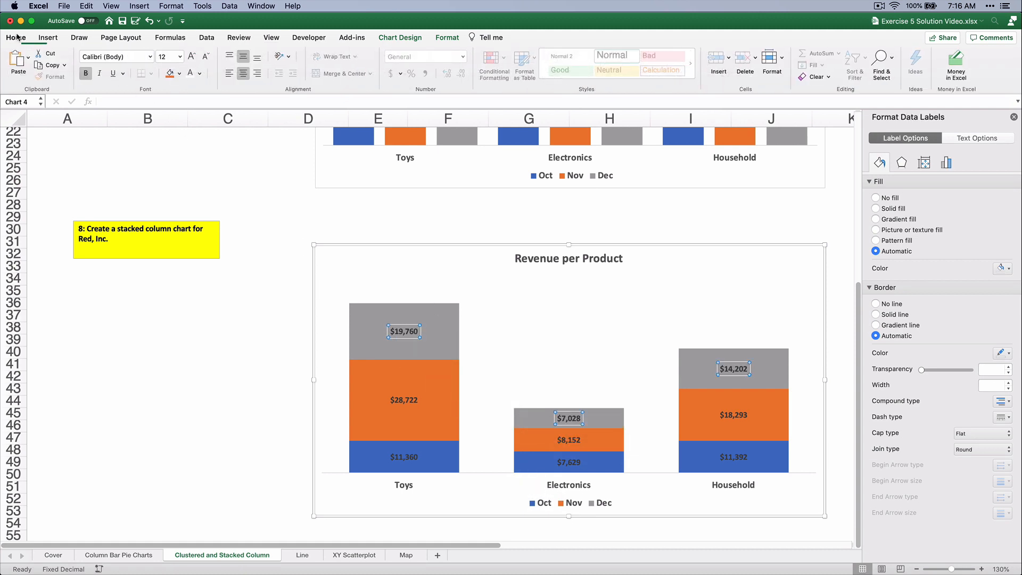
{"action": "left_click", "coordinate": [190, 73]}
{"action": "left_click", "coordinate": [407, 401]}
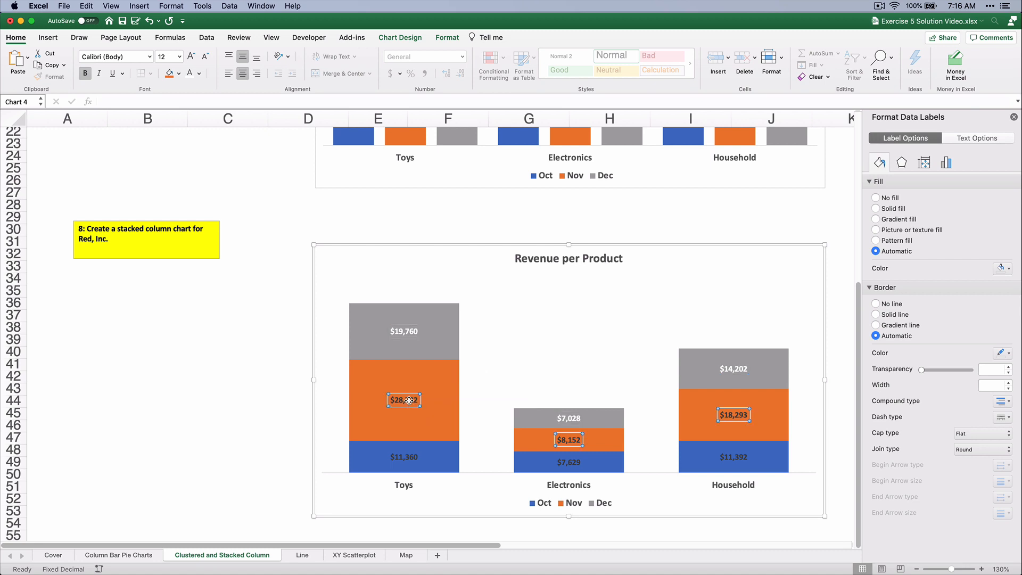
{"action": "left_click", "coordinate": [190, 73]}
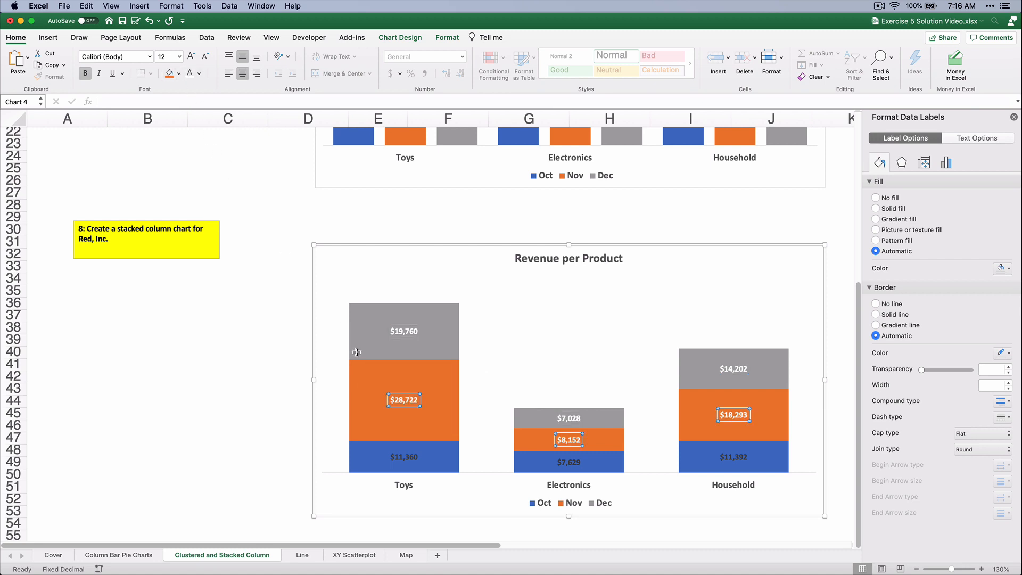
{"action": "left_click", "coordinate": [405, 456]}
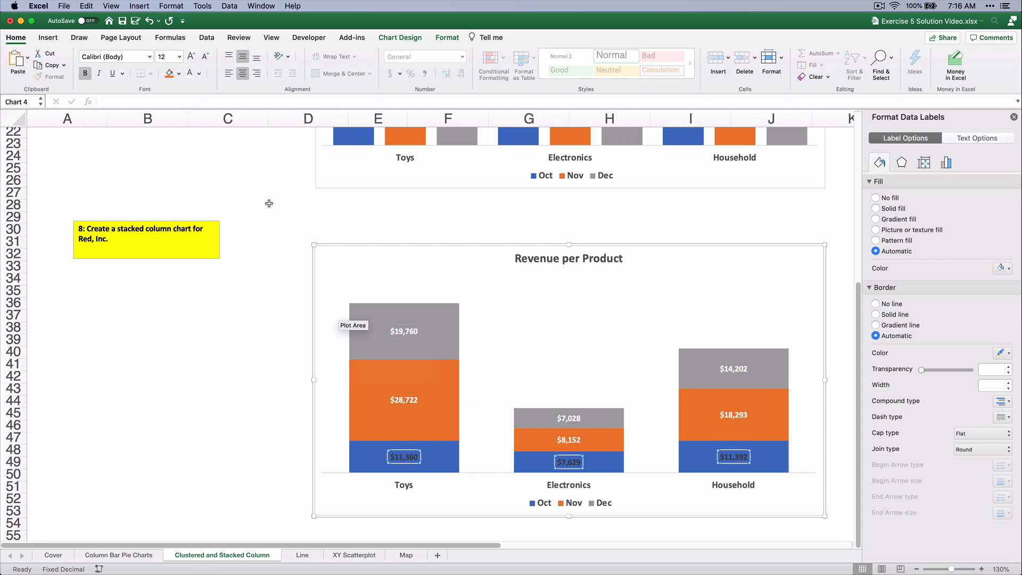
{"action": "left_click", "coordinate": [188, 73]}
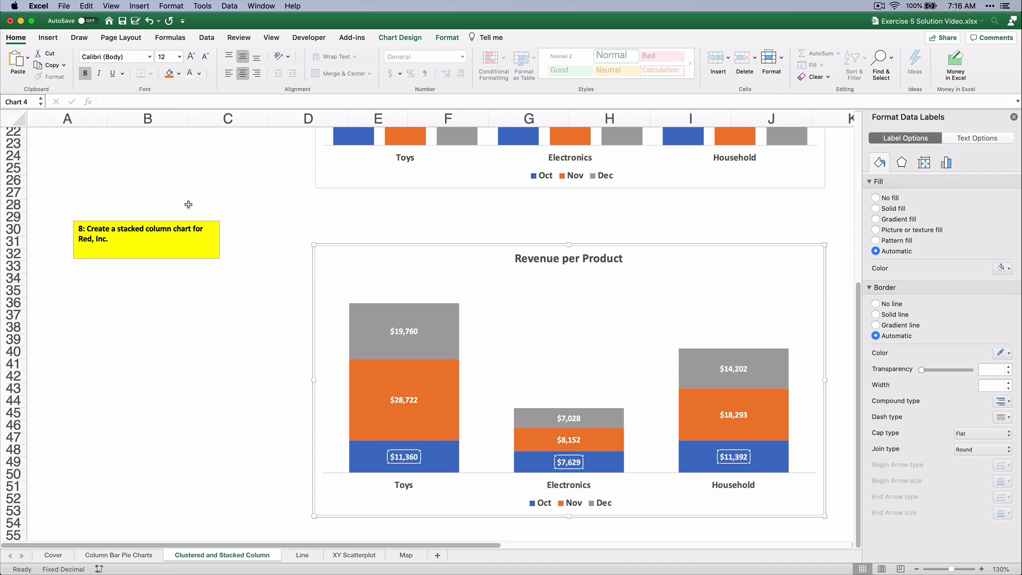
Step: On the Line sheet, insert a 2-D line chart from the year and sales values in A3:B10
{"action": "left_click", "coordinate": [237, 351]}
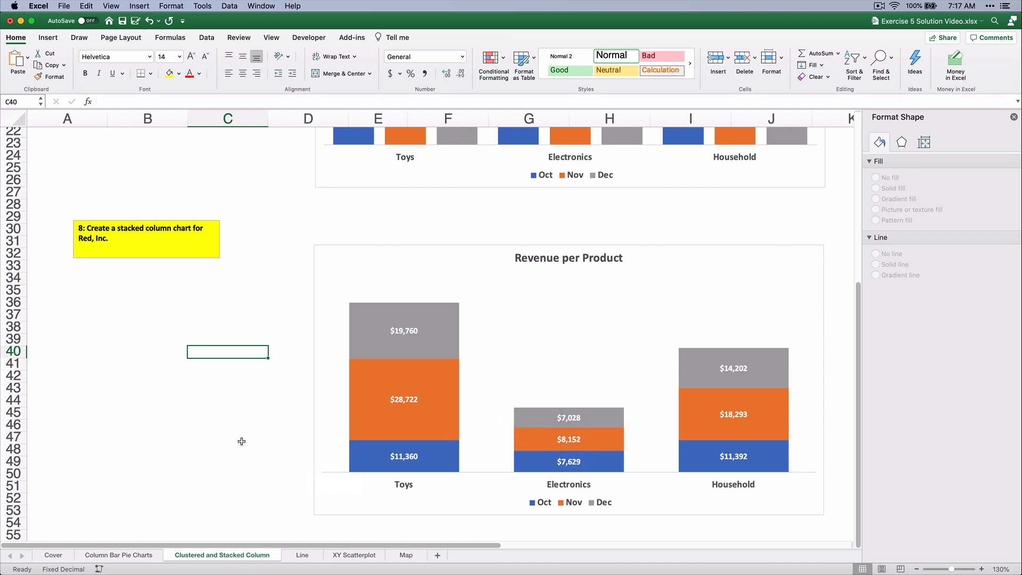
{"action": "scroll", "coordinate": [288, 445], "scroll_direction": "up", "scroll_amount": 5}
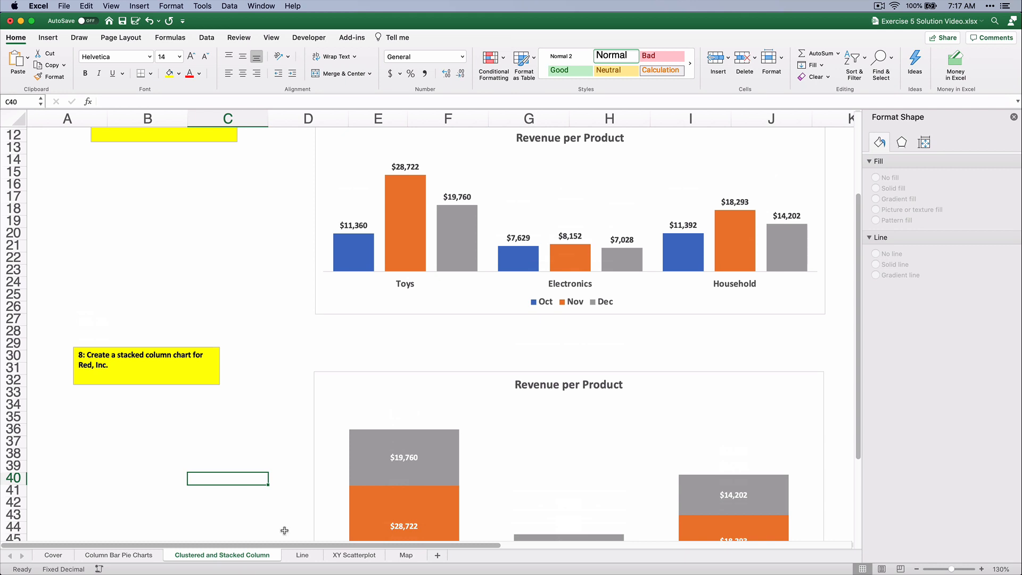
{"action": "left_click", "coordinate": [302, 556]}
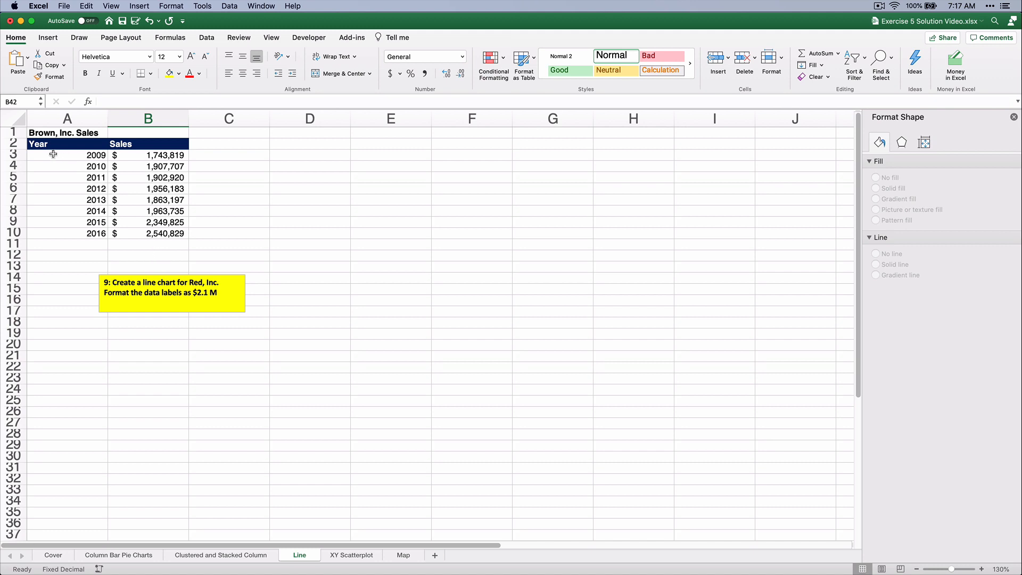
{"action": "left_click_drag", "start_coordinate": [48, 145], "coordinate": [177, 235]}
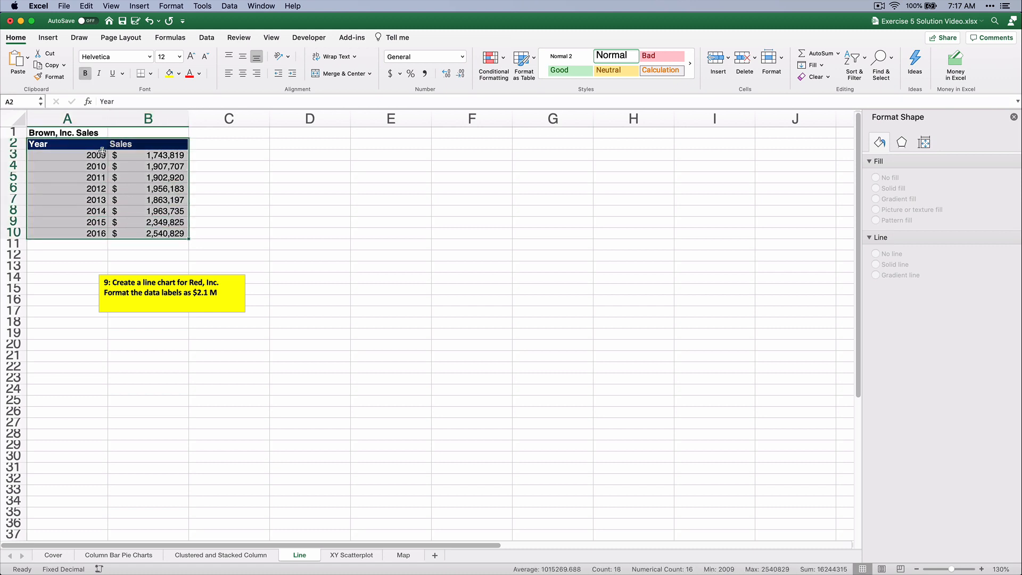
{"action": "left_click_drag", "start_coordinate": [101, 153], "coordinate": [173, 234]}
{"action": "left_click", "coordinate": [49, 39]}
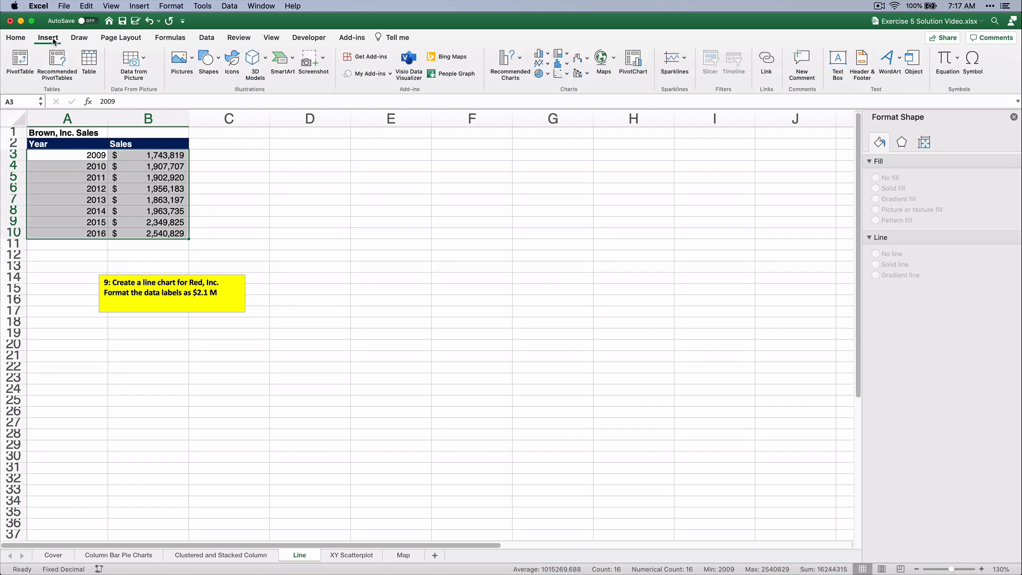
{"action": "left_click", "coordinate": [544, 63]}
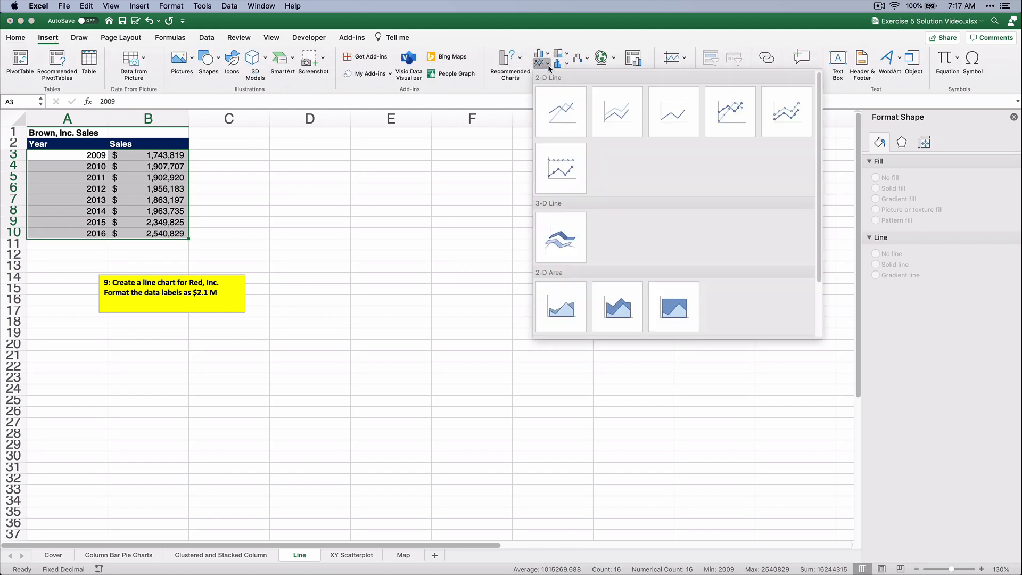
{"action": "left_click", "coordinate": [556, 105]}
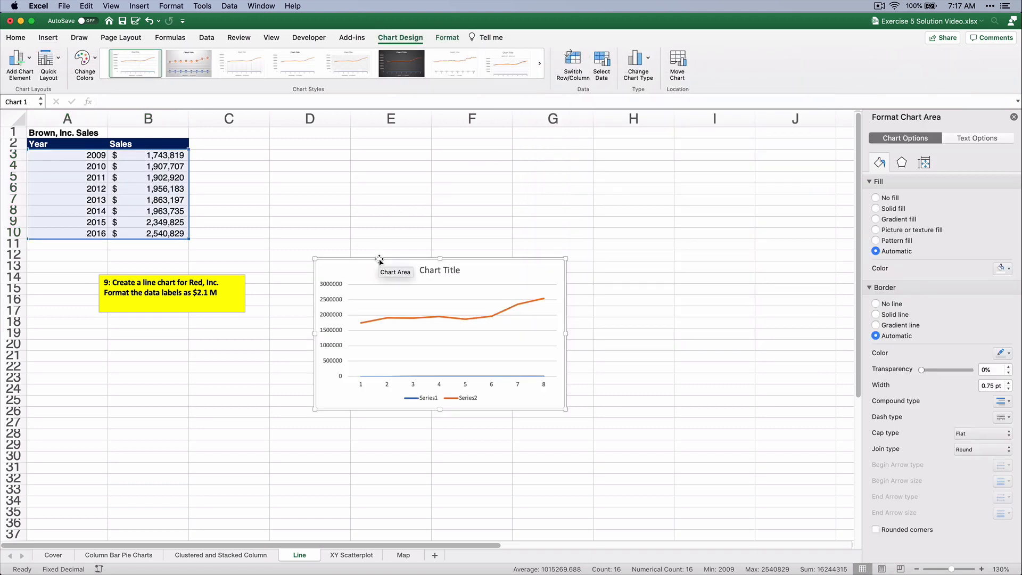
Step: Move and enlarge the line chart to span about D3 to J31, and delete the flat series plotting the years
{"action": "left_click_drag", "start_coordinate": [380, 259], "coordinate": [359, 150]}
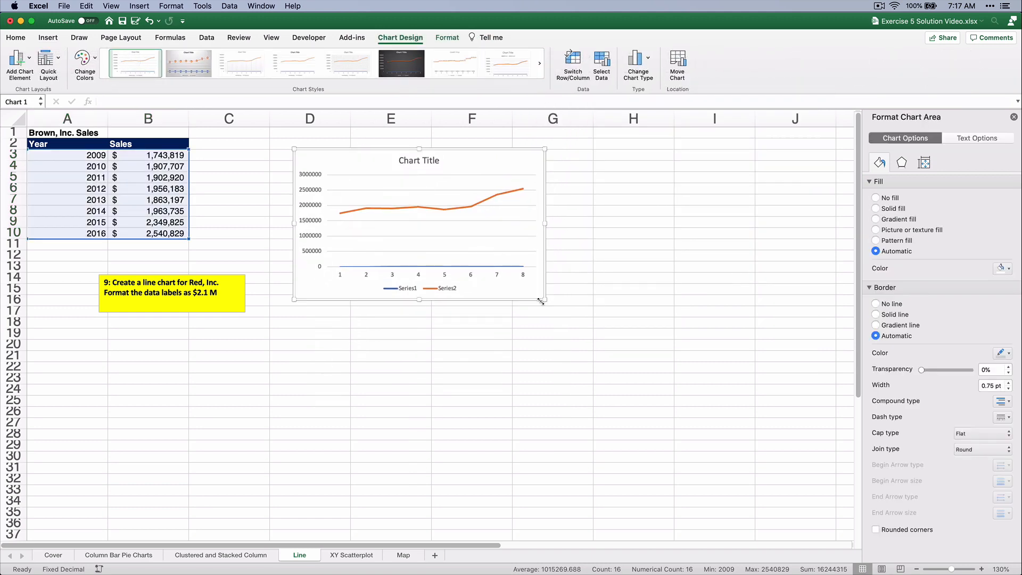
{"action": "left_click_drag", "start_coordinate": [541, 301], "coordinate": [788, 472]}
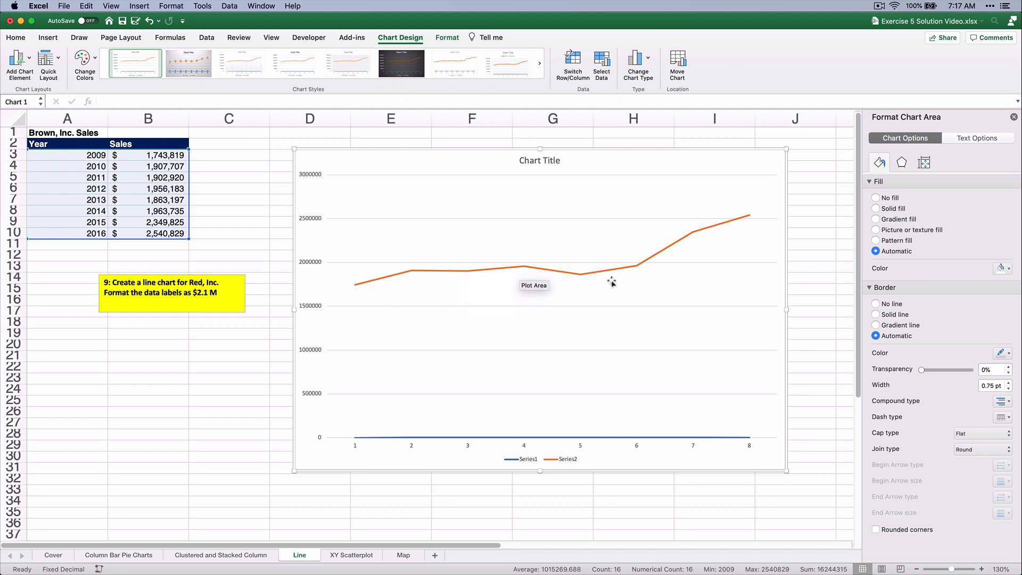
{"action": "left_click", "coordinate": [488, 437]}
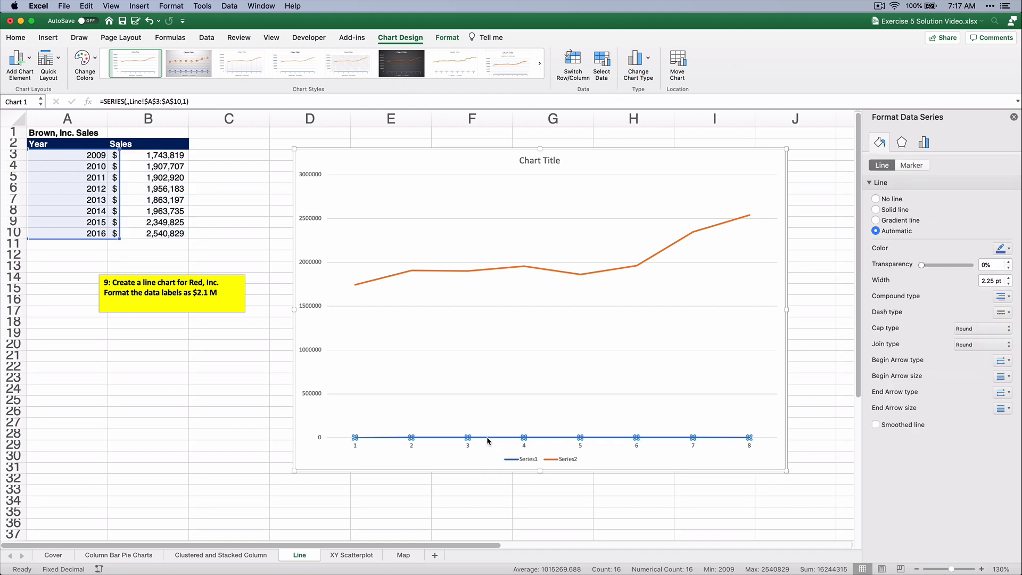
{"action": "key", "text": "Delete"}
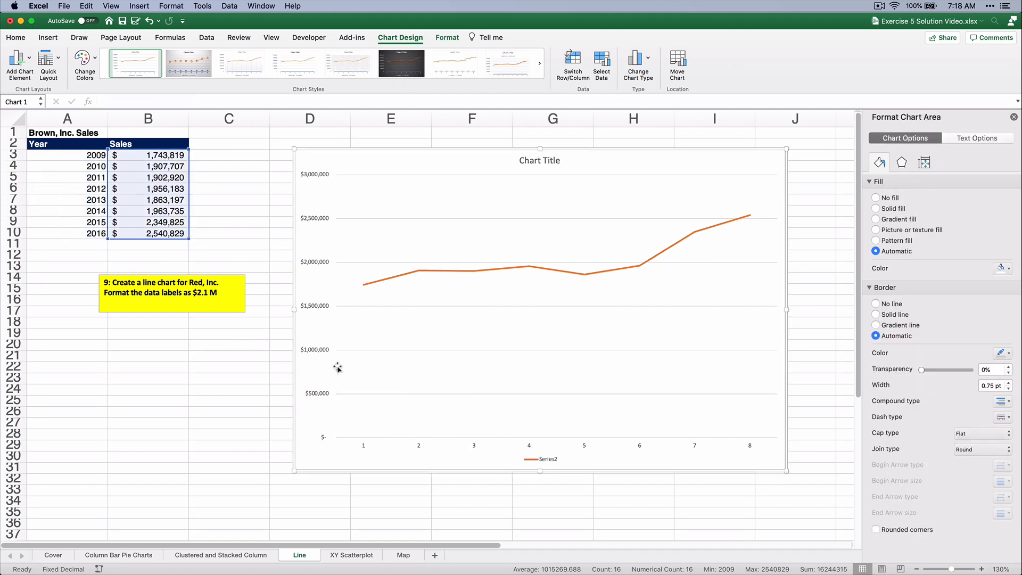
Step: Set the line chart's horizontal axis labels to the years in A3:A10
{"action": "left_click", "coordinate": [420, 449]}
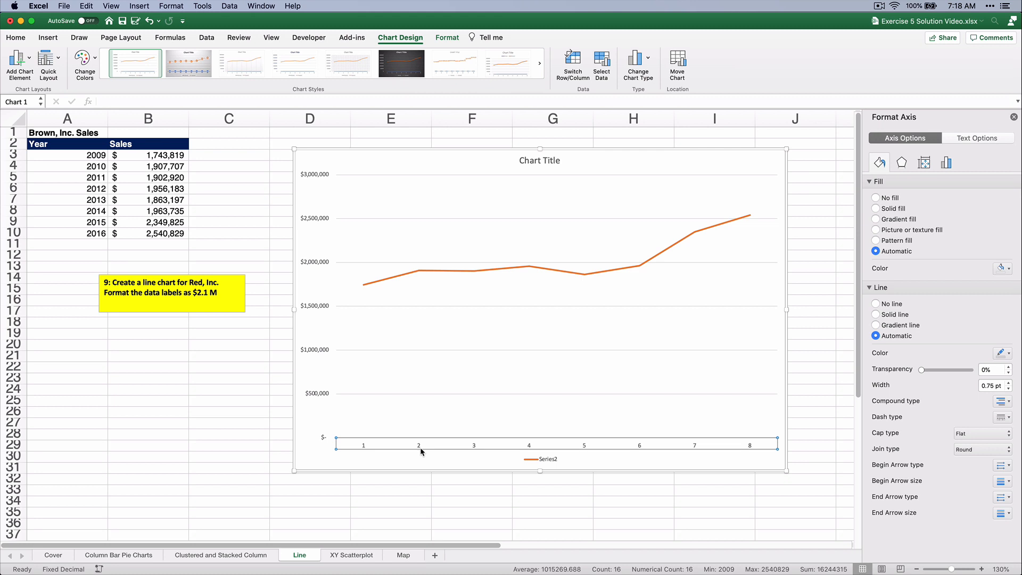
{"action": "right_click", "coordinate": [444, 334]}
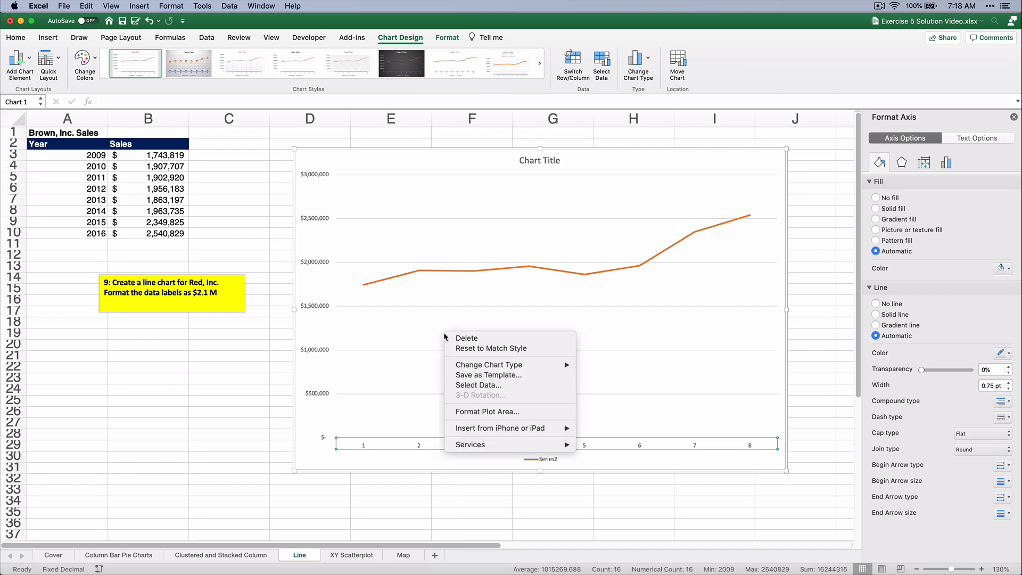
{"action": "left_click", "coordinate": [486, 386]}
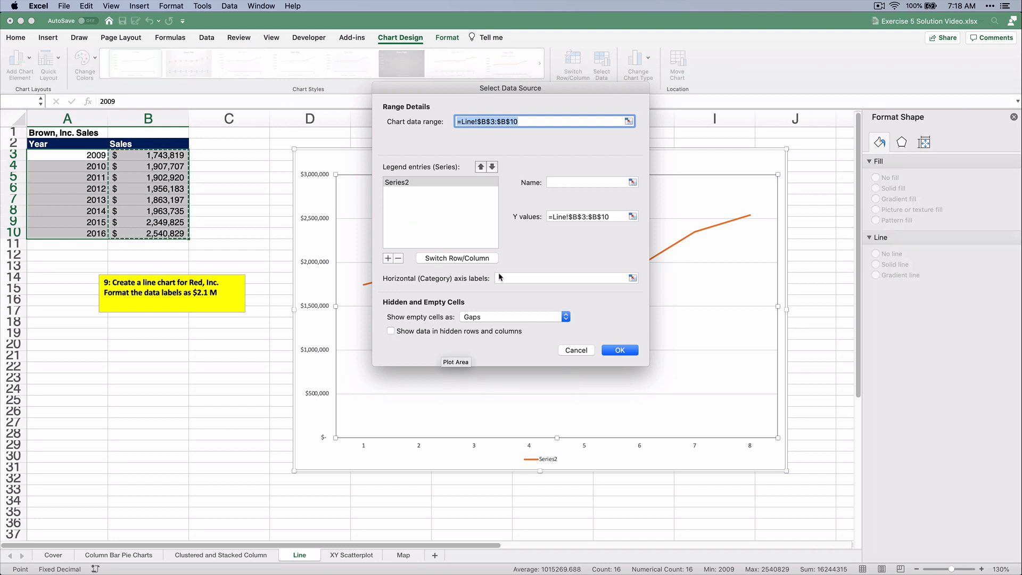
{"action": "left_click", "coordinate": [505, 278]}
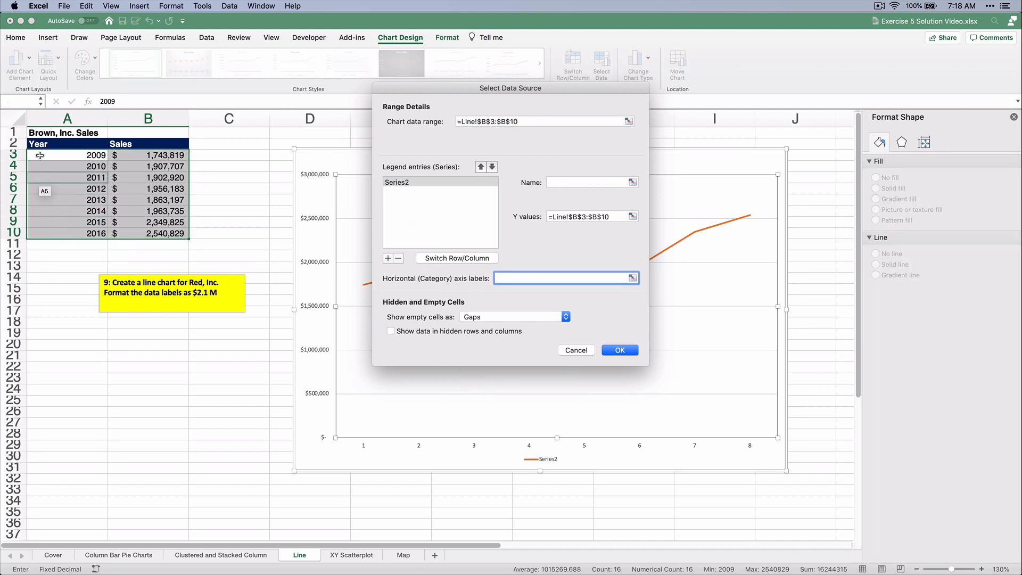
{"action": "left_click", "coordinate": [80, 154]}
{"action": "left_click_drag", "start_coordinate": [87, 184], "coordinate": [92, 233]}
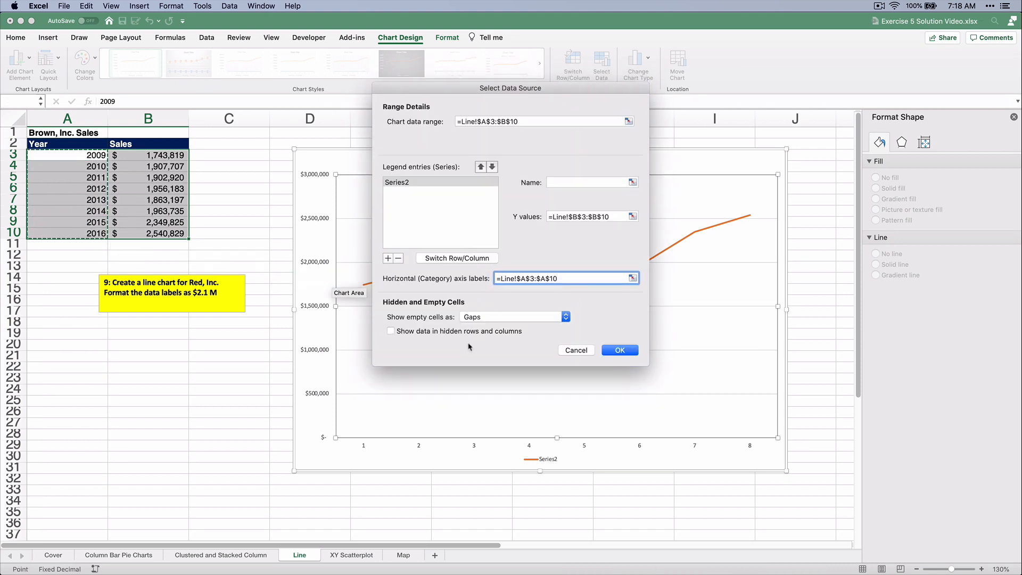
{"action": "left_click", "coordinate": [620, 350]}
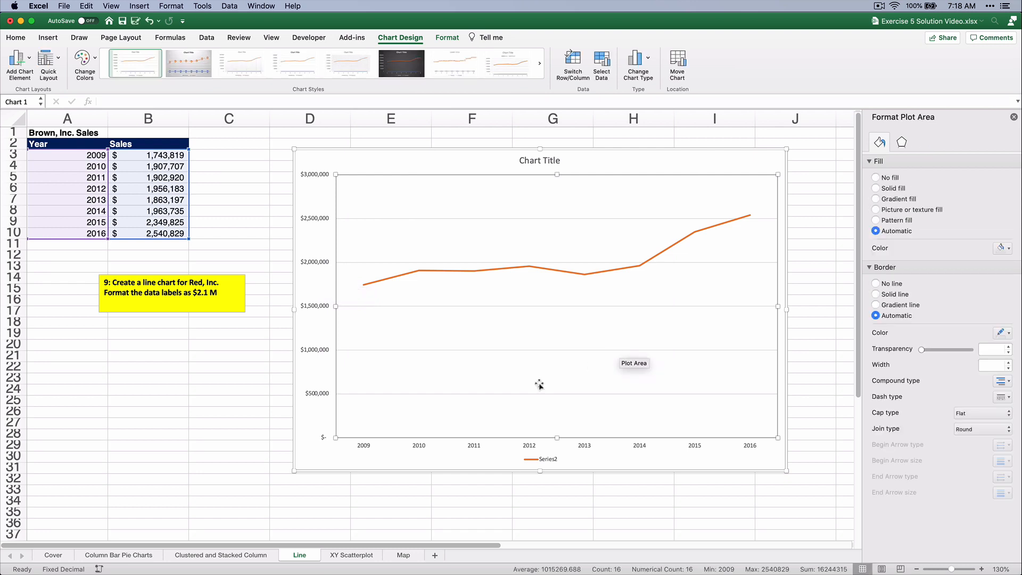
Step: Format the line chart's year axis labels as bold with font size 16
{"action": "left_click", "coordinate": [371, 447]}
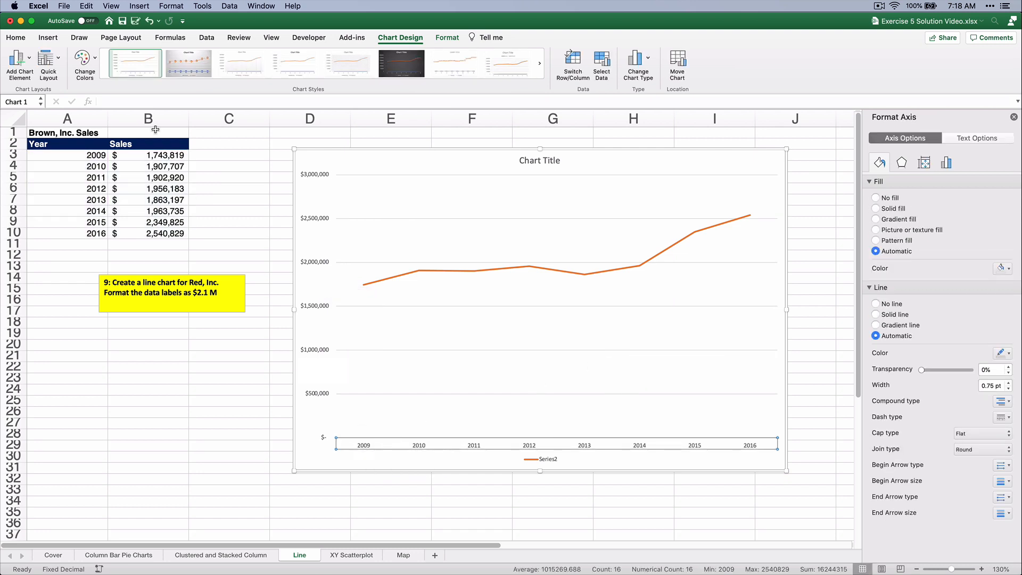
{"action": "left_click", "coordinate": [16, 38]}
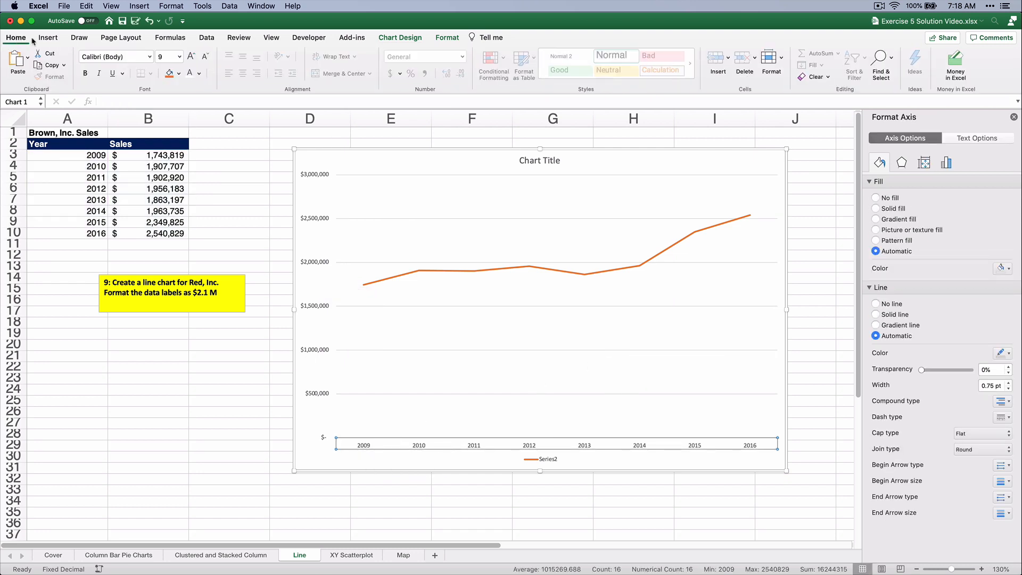
{"action": "left_click", "coordinate": [179, 56]}
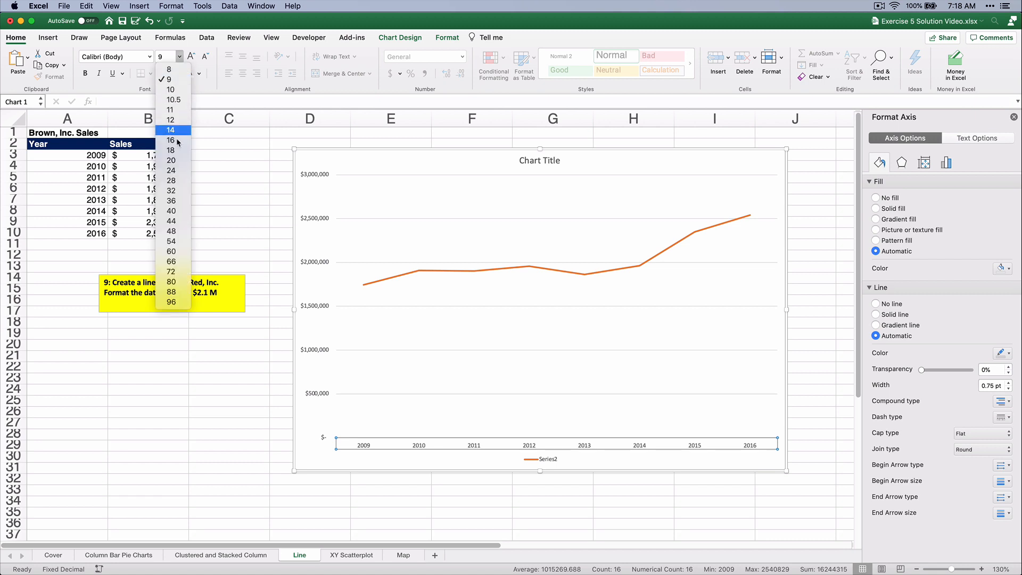
{"action": "left_click", "coordinate": [168, 162]}
{"action": "left_click", "coordinate": [85, 73]}
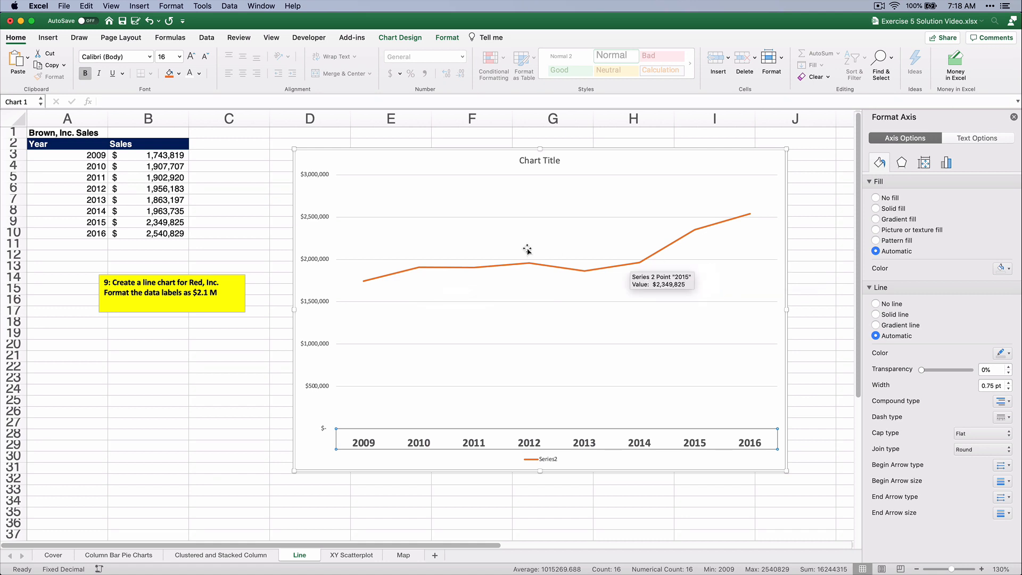
Step: Add data labels to the sales line and set their label position to Above
{"action": "left_click", "coordinate": [461, 269]}
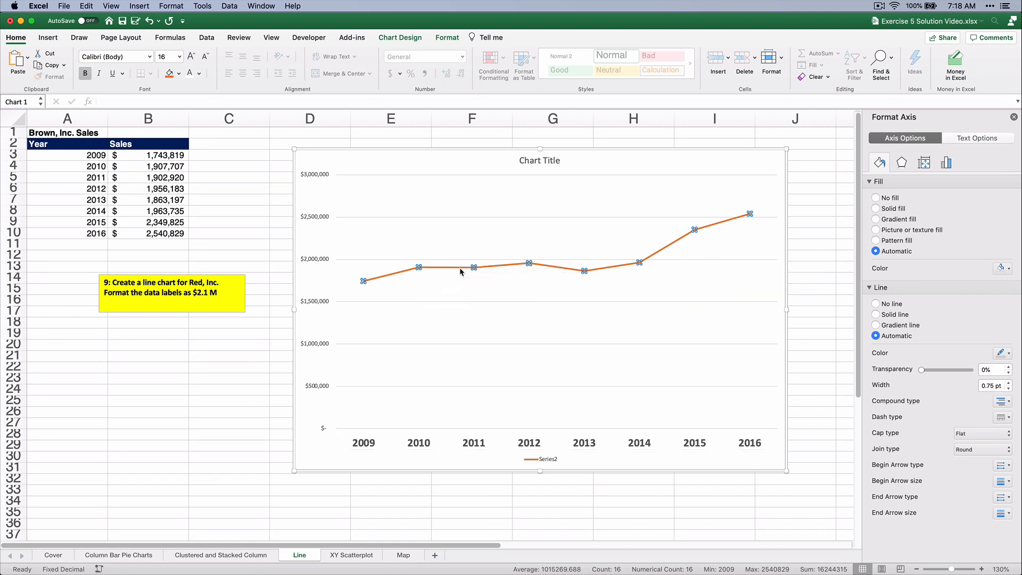
{"action": "right_click", "coordinate": [474, 269]}
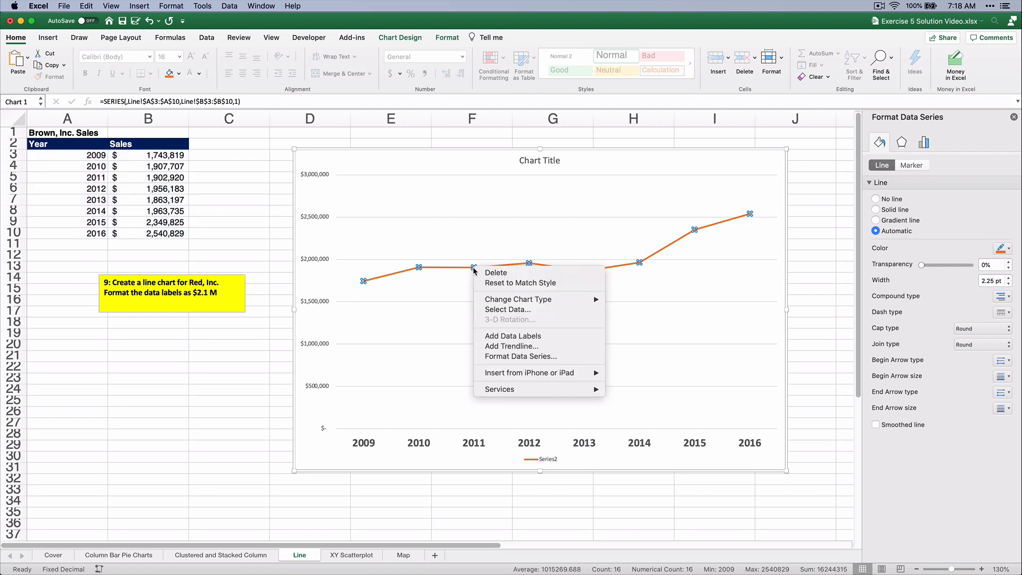
{"action": "left_click", "coordinate": [525, 336]}
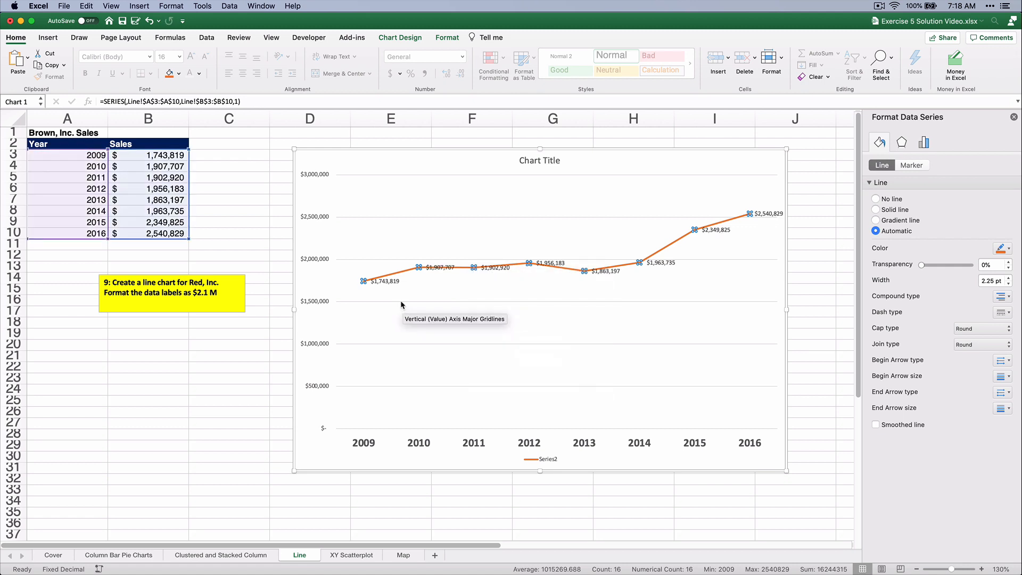
{"action": "left_click", "coordinate": [391, 282]}
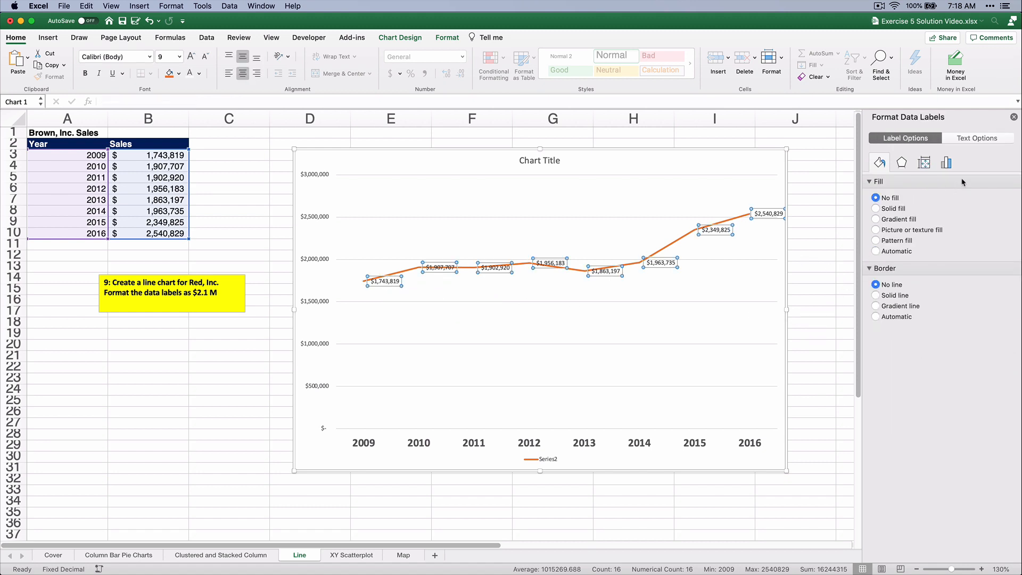
{"action": "left_click", "coordinate": [946, 164]}
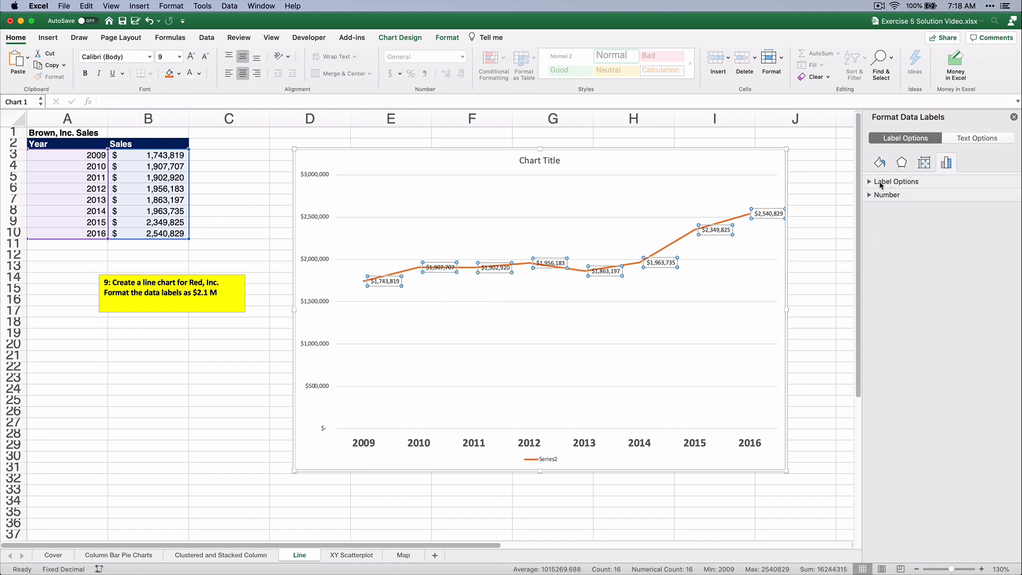
{"action": "left_click", "coordinate": [871, 182]}
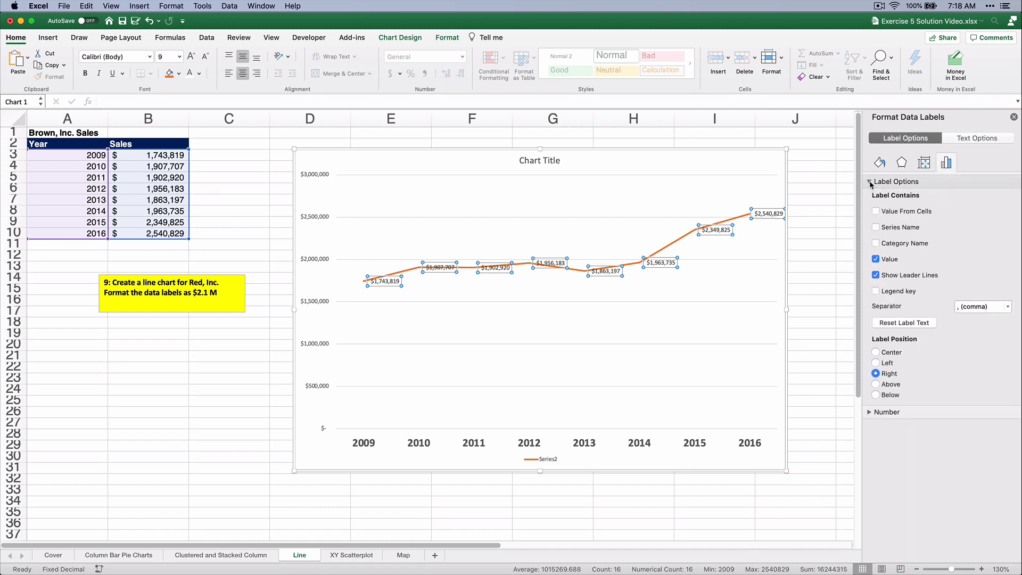
{"action": "left_click", "coordinate": [876, 390]}
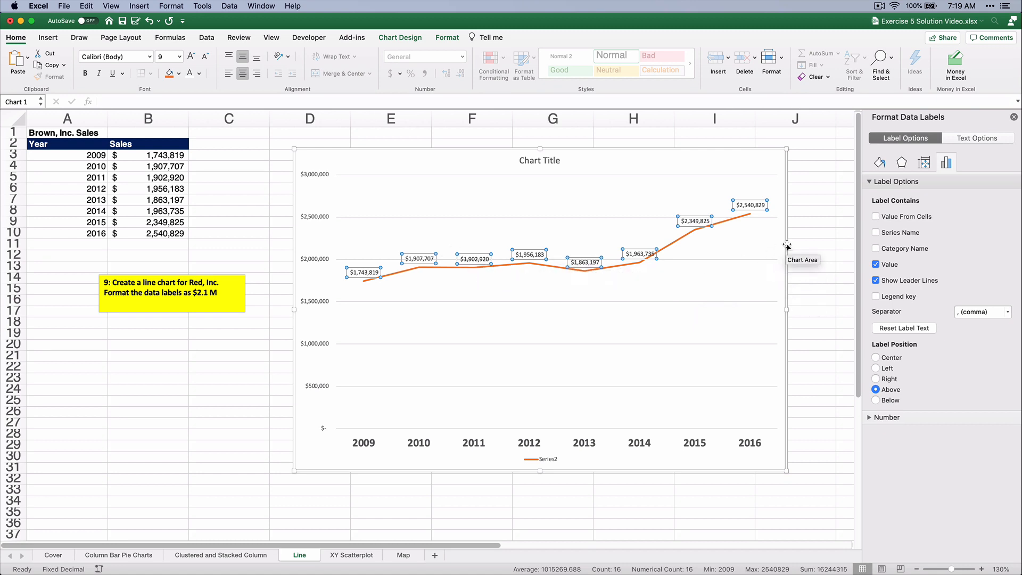
{"action": "left_click", "coordinate": [979, 138]}
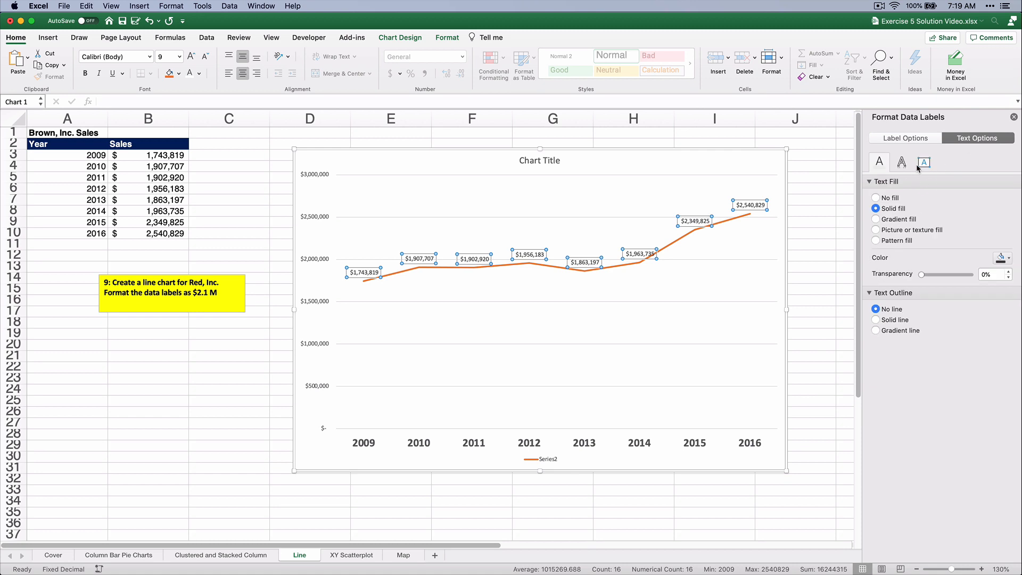
{"action": "left_click", "coordinate": [901, 162]}
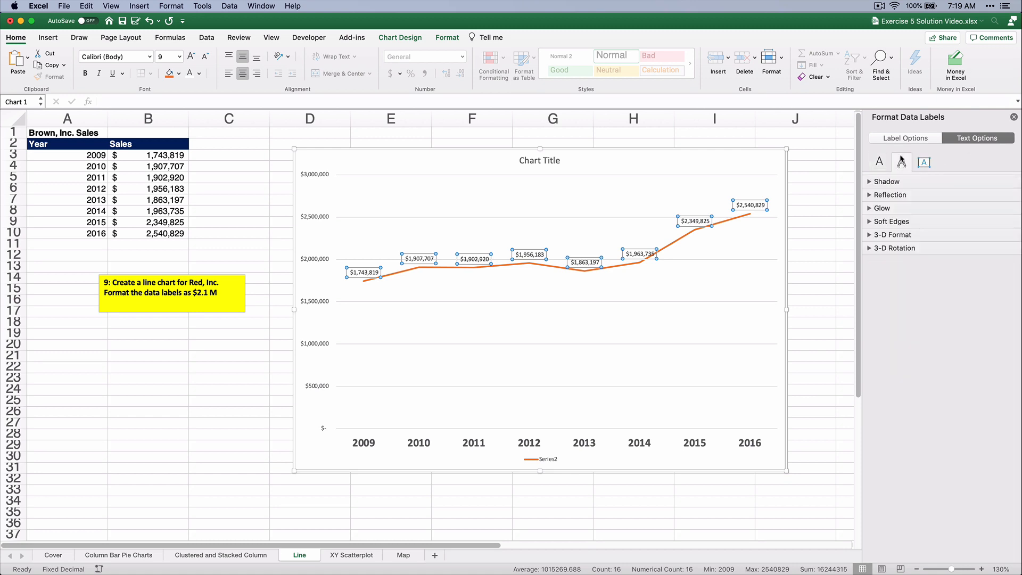
{"action": "left_click", "coordinate": [897, 139]}
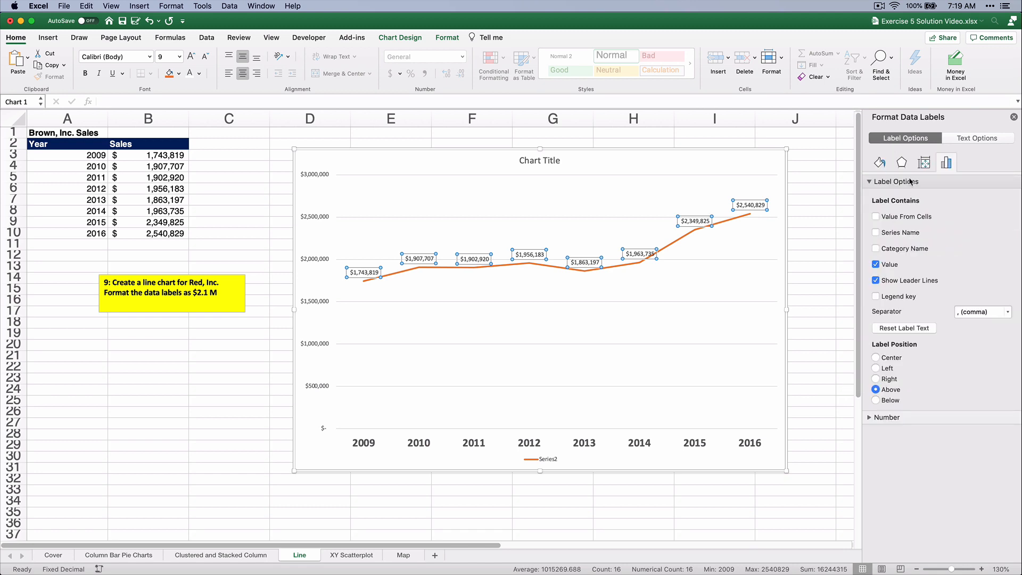
Step: Apply the custom number format $0.0,,"M" to the line chart's data labels
{"action": "left_click", "coordinate": [869, 418]}
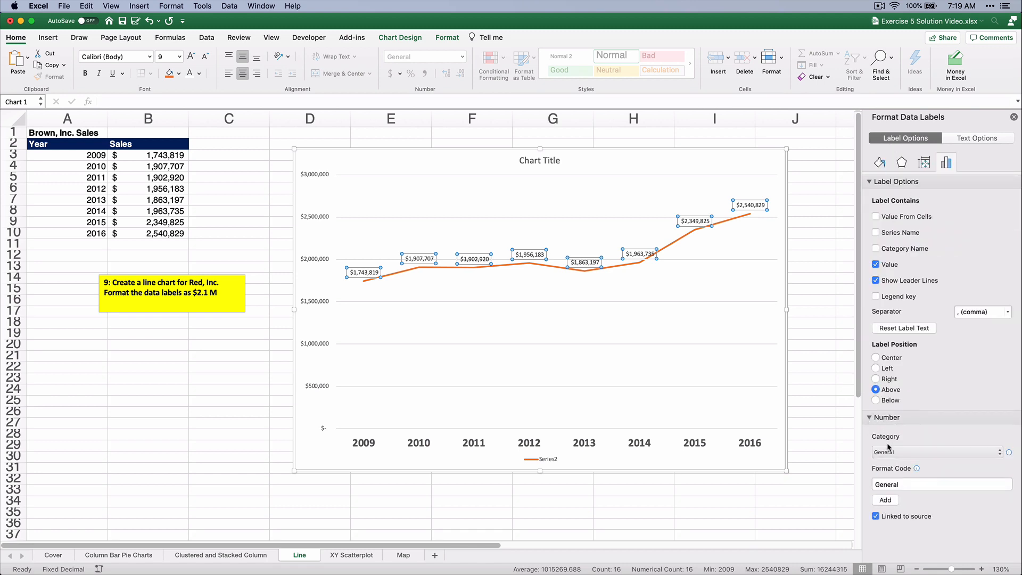
{"action": "left_click", "coordinate": [916, 452]}
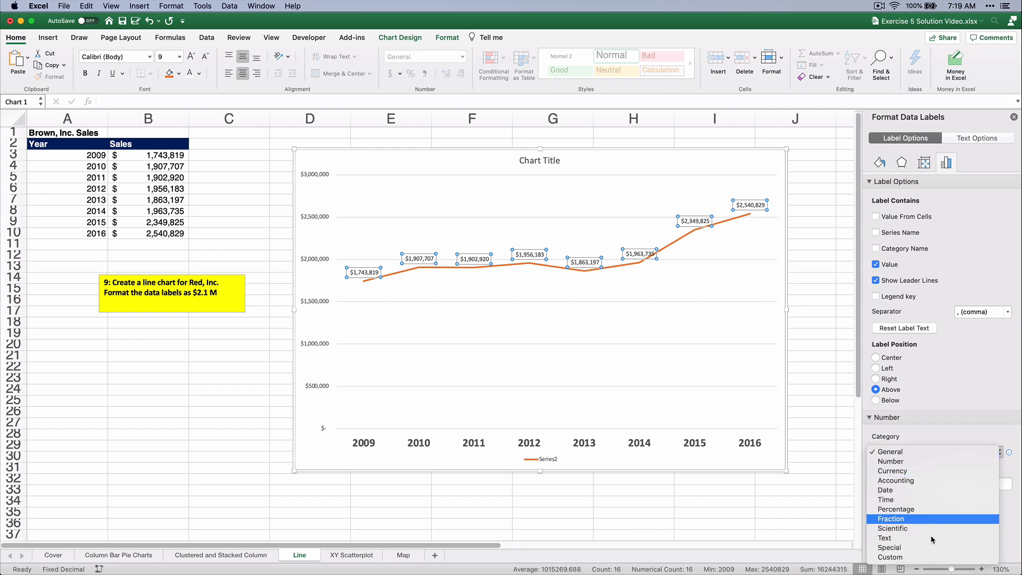
{"action": "left_click", "coordinate": [918, 556]}
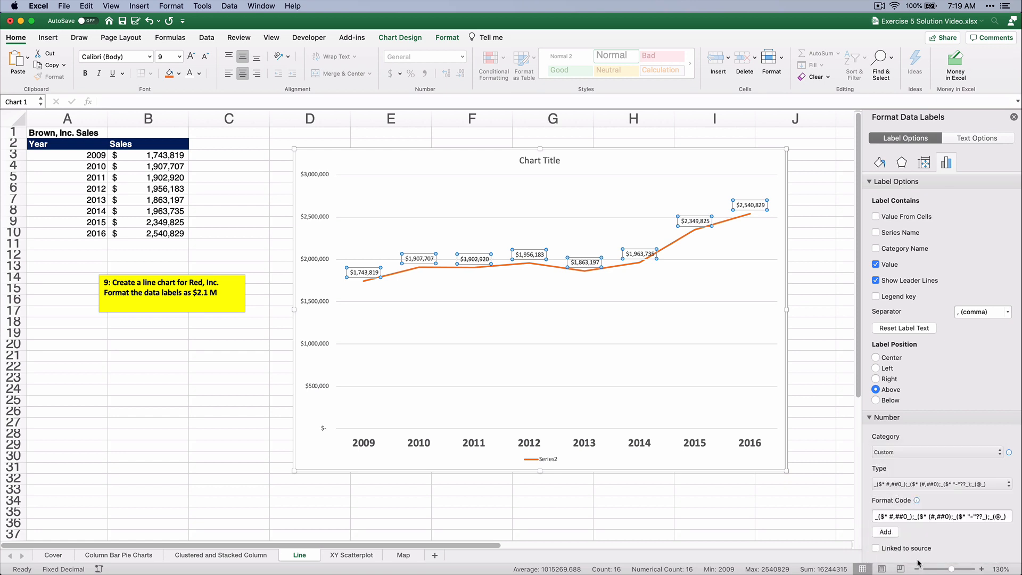
{"action": "left_click", "coordinate": [934, 486]}
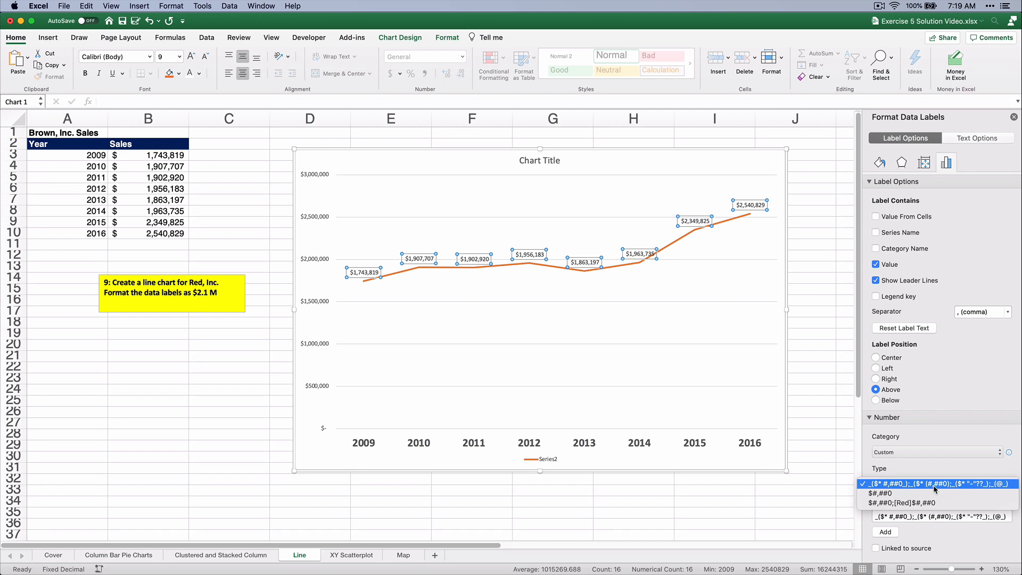
{"action": "left_click", "coordinate": [933, 484]}
{"action": "left_click", "coordinate": [894, 517]}
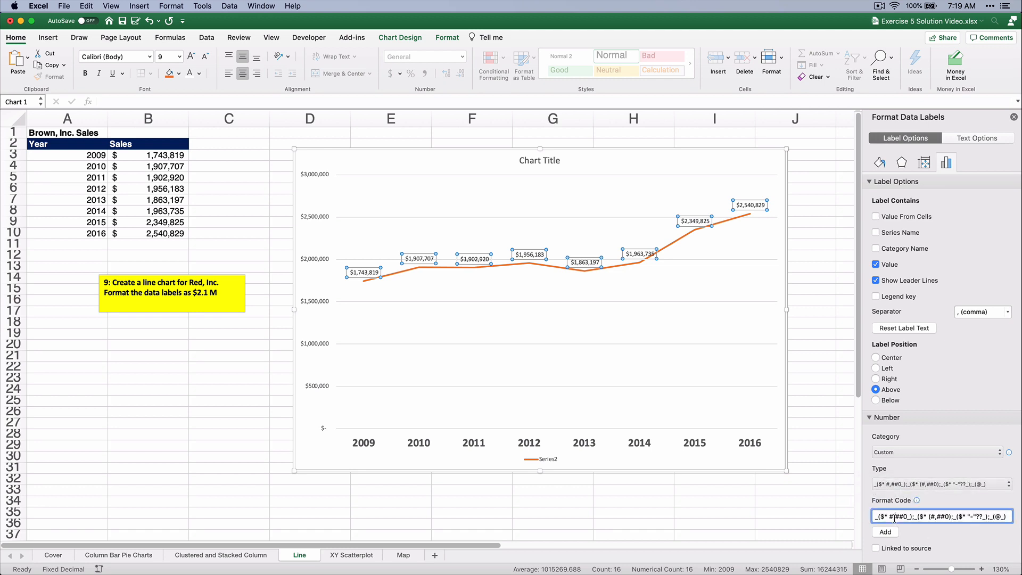
{"action": "triple_click", "coordinate": [894, 516]}
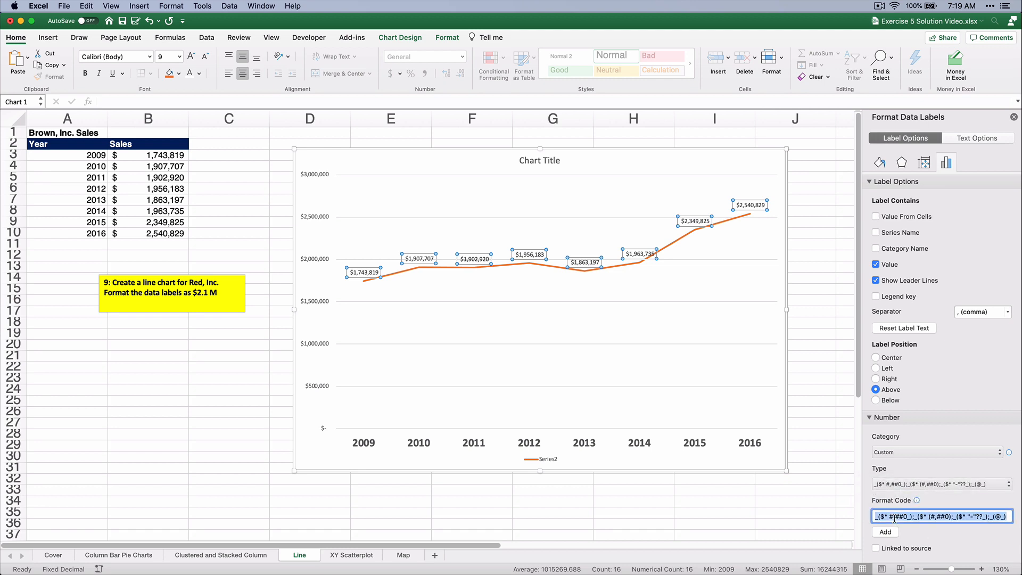
{"action": "type", "text": "$0.0,,"}
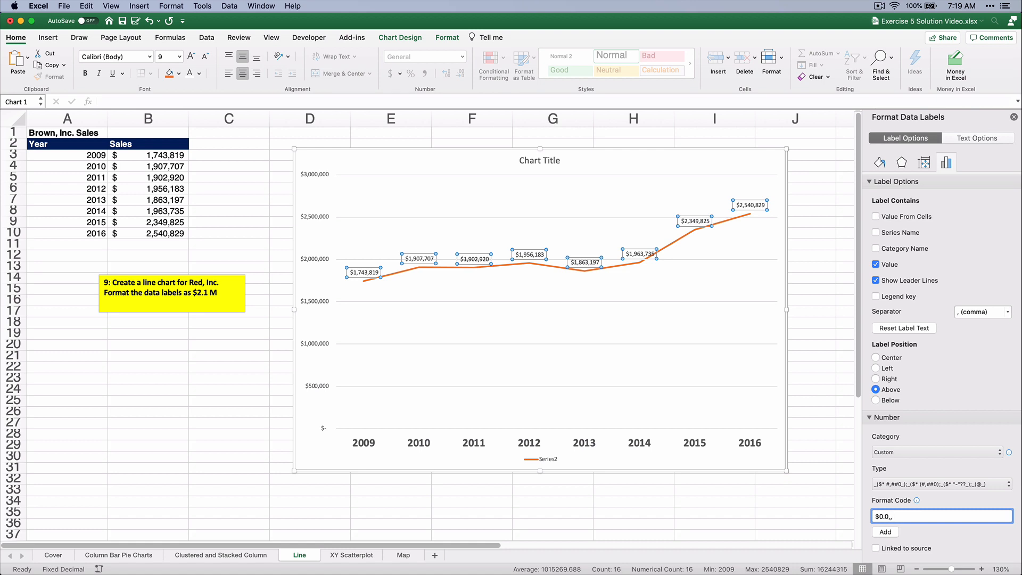
{"action": "type", "text": "\""}
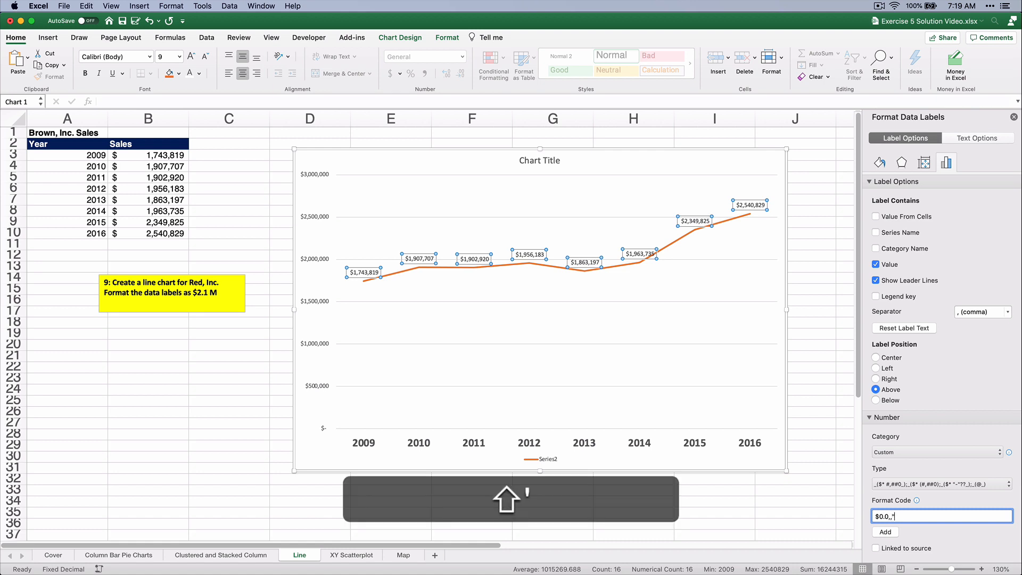
{"action": "type", "text": "M"}
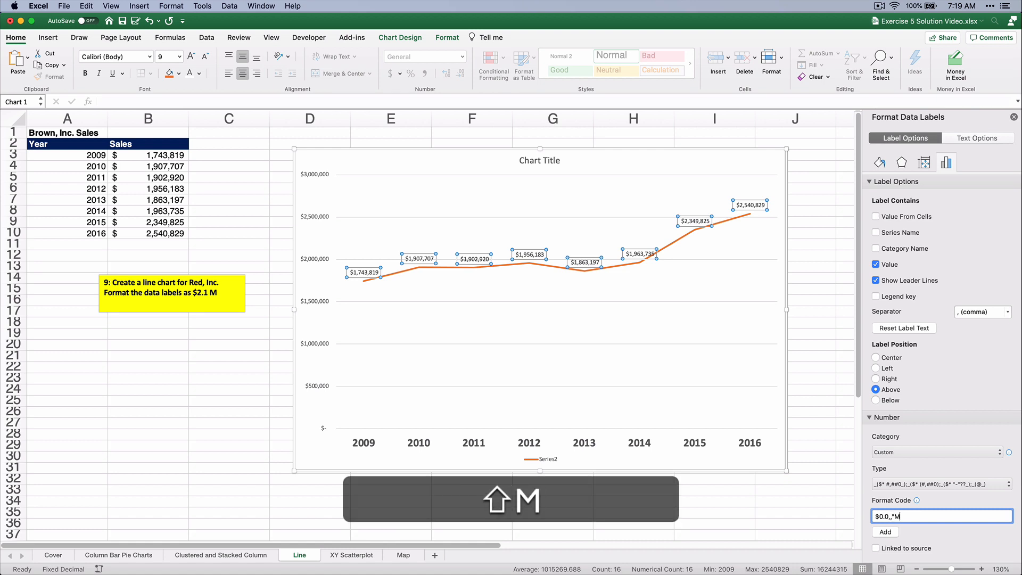
{"action": "type", "text": "\""}
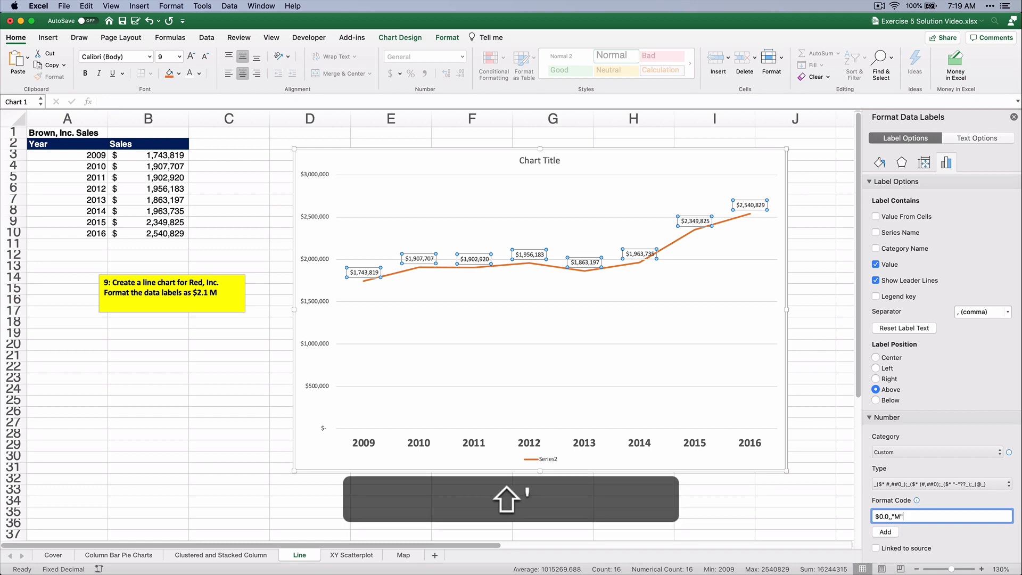
{"action": "left_click", "coordinate": [886, 532]}
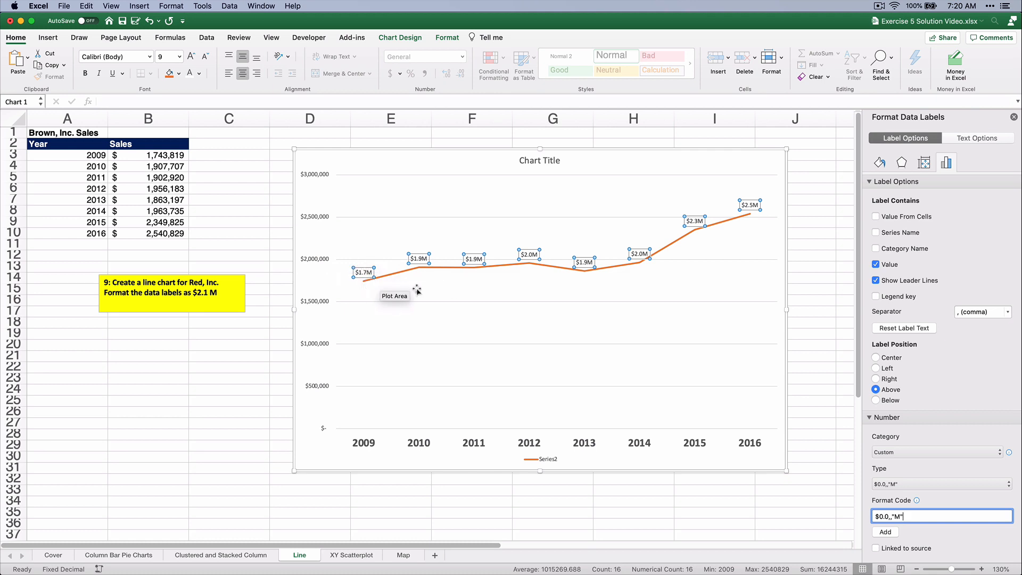
Step: Format the line chart's data labels as bold with font size 14
{"action": "left_click", "coordinate": [180, 57]}
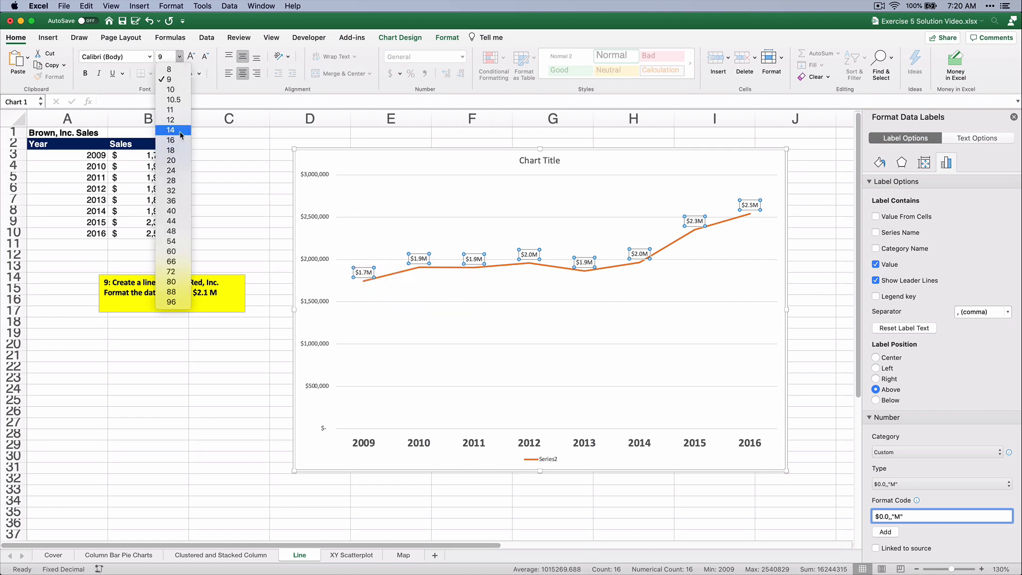
{"action": "left_click", "coordinate": [181, 131]}
{"action": "left_click", "coordinate": [84, 74]}
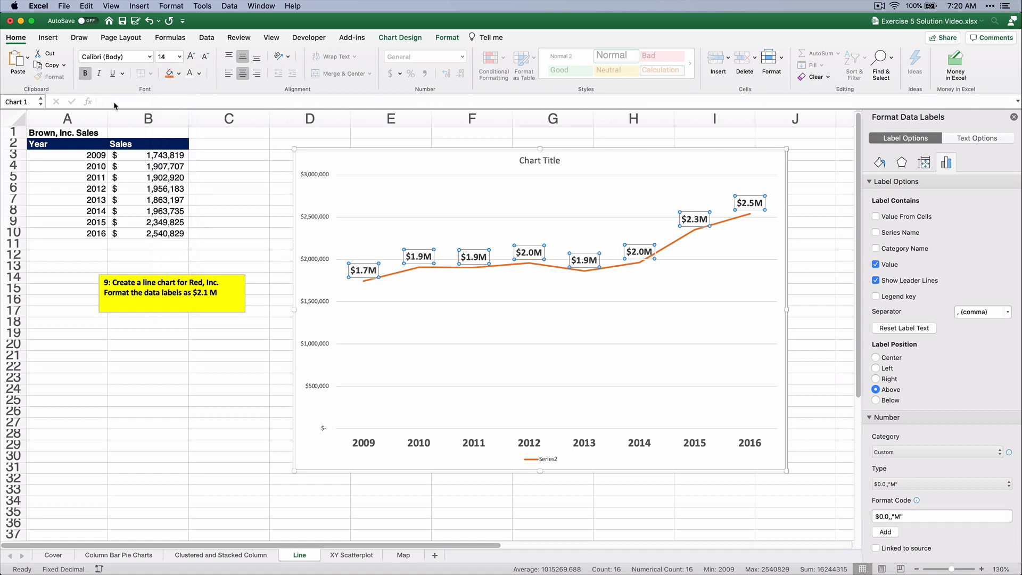
{"action": "left_click", "coordinate": [479, 301]}
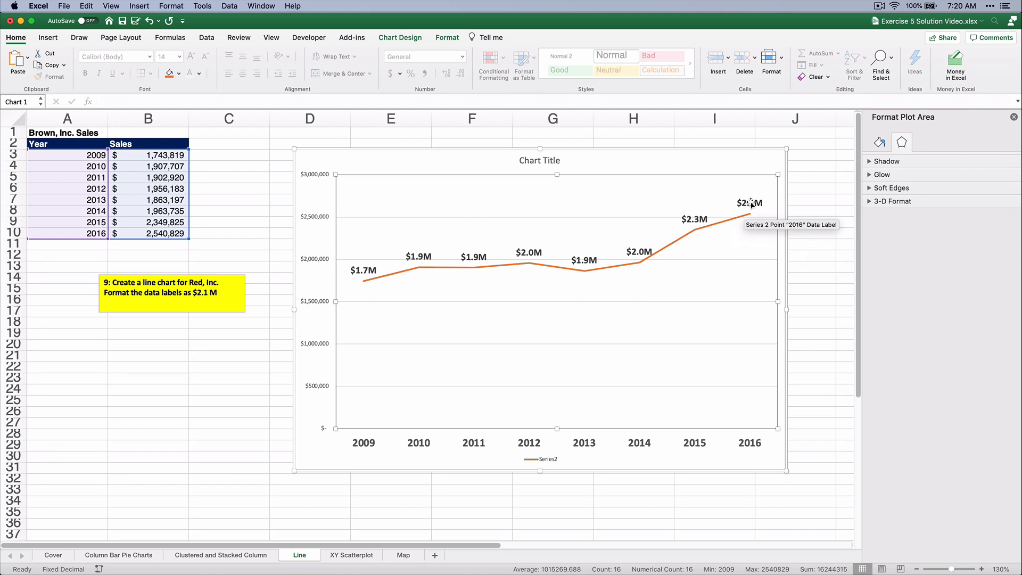
Step: Change the sales line's color to the standard red
{"action": "left_click", "coordinate": [467, 268]}
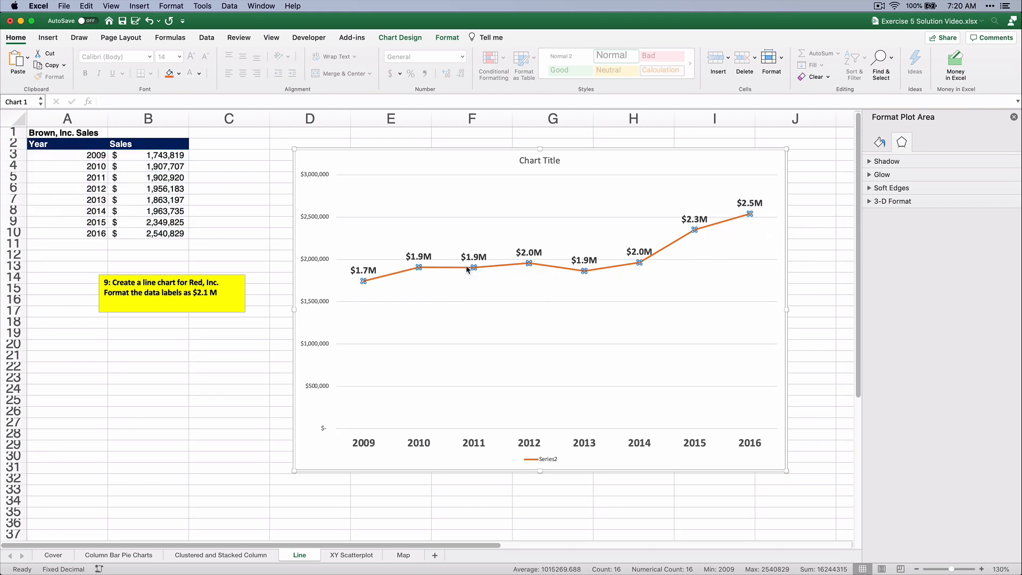
{"action": "left_click", "coordinate": [879, 142]}
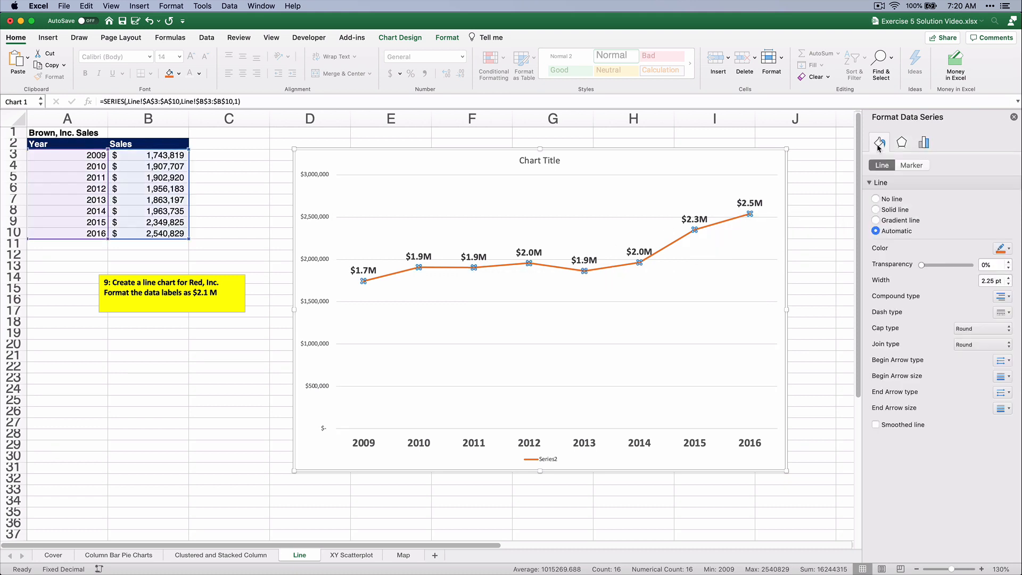
{"action": "left_click", "coordinate": [1009, 249]}
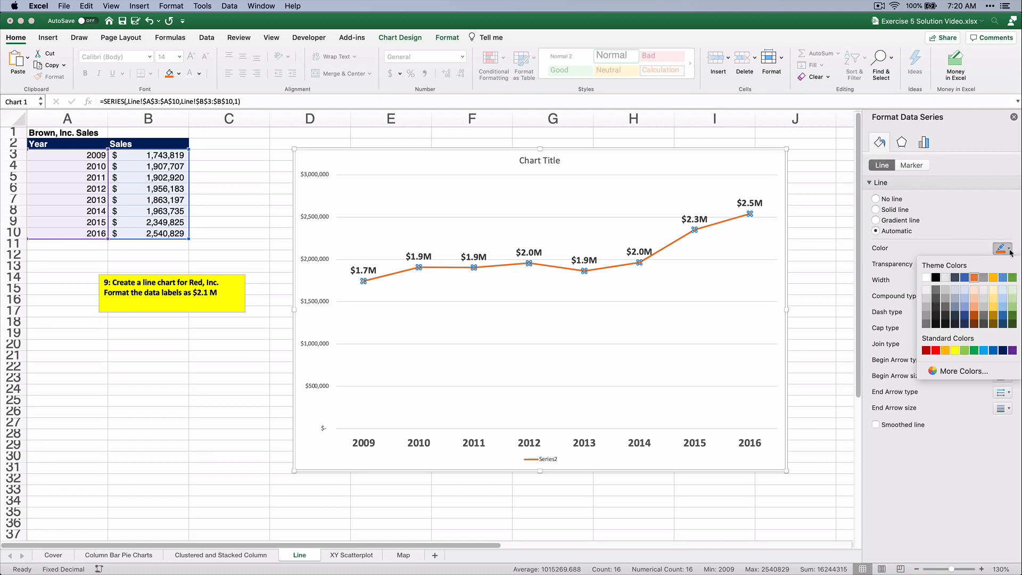
{"action": "left_click", "coordinate": [936, 350]}
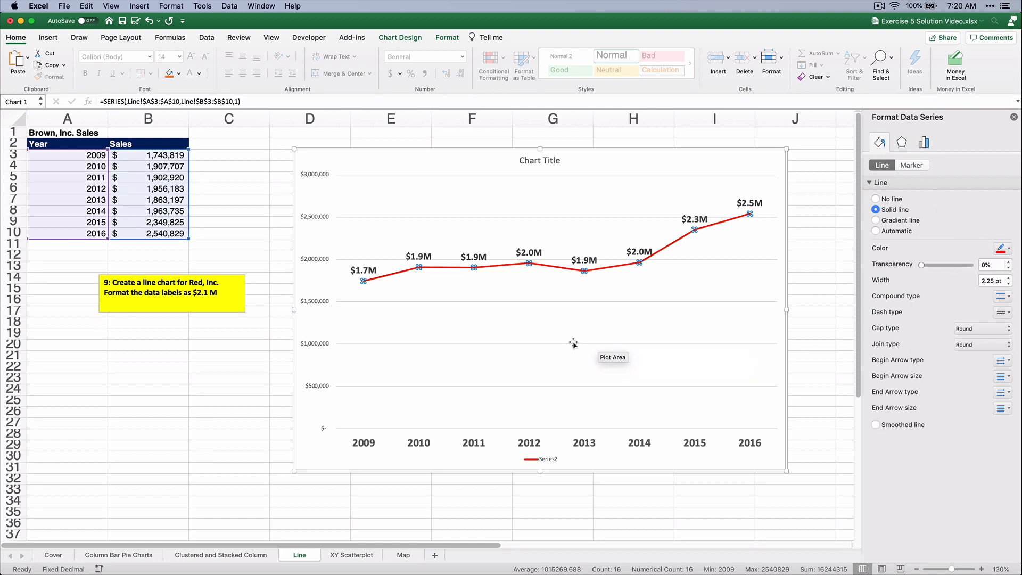
{"action": "left_click", "coordinate": [534, 335]}
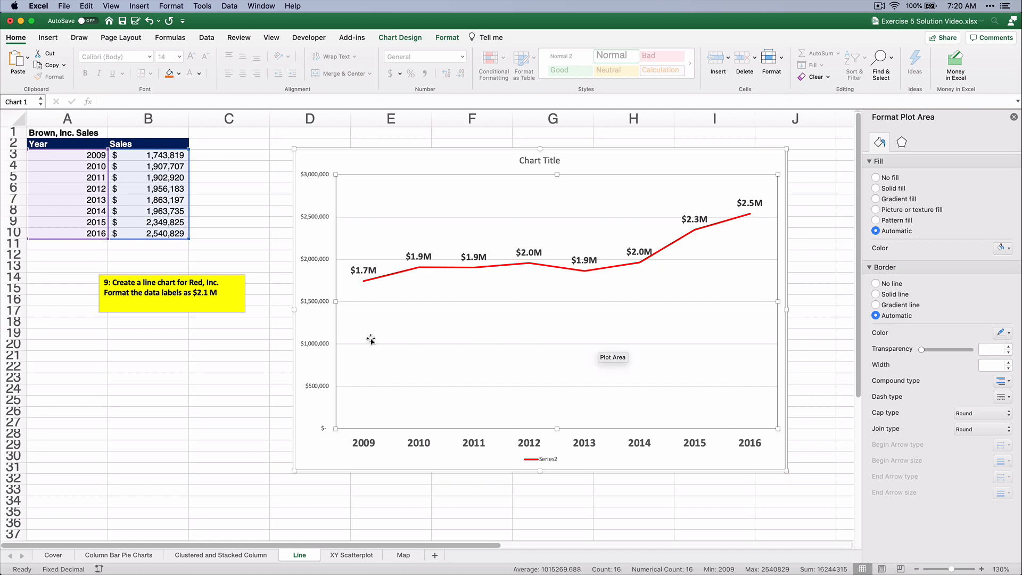
Step: Delete the line chart's vertical value axis and its legend
{"action": "left_click", "coordinate": [312, 304]}
{"action": "left_click", "coordinate": [312, 304]}
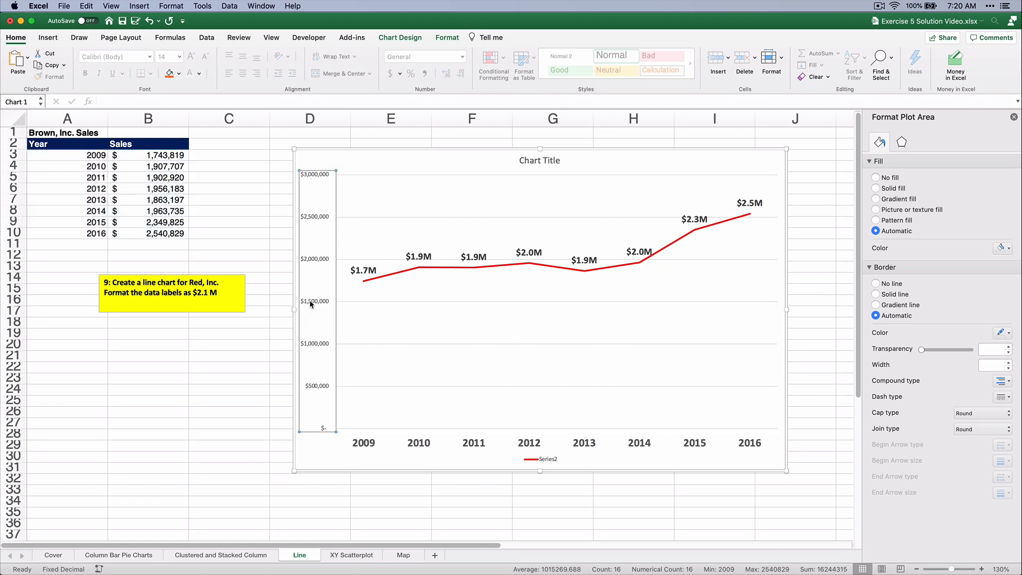
{"action": "key", "text": "Delete"}
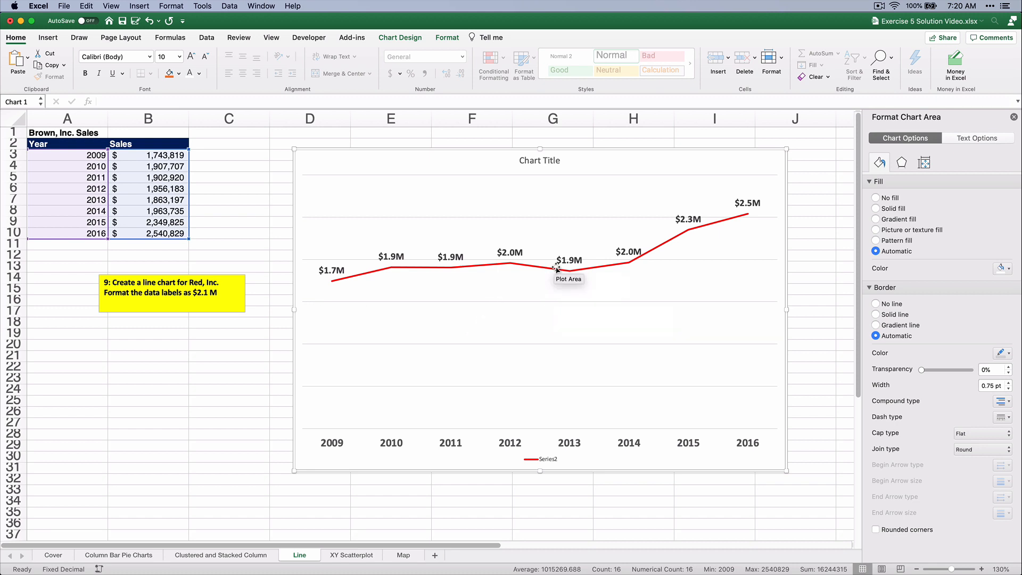
{"action": "left_click", "coordinate": [533, 461]}
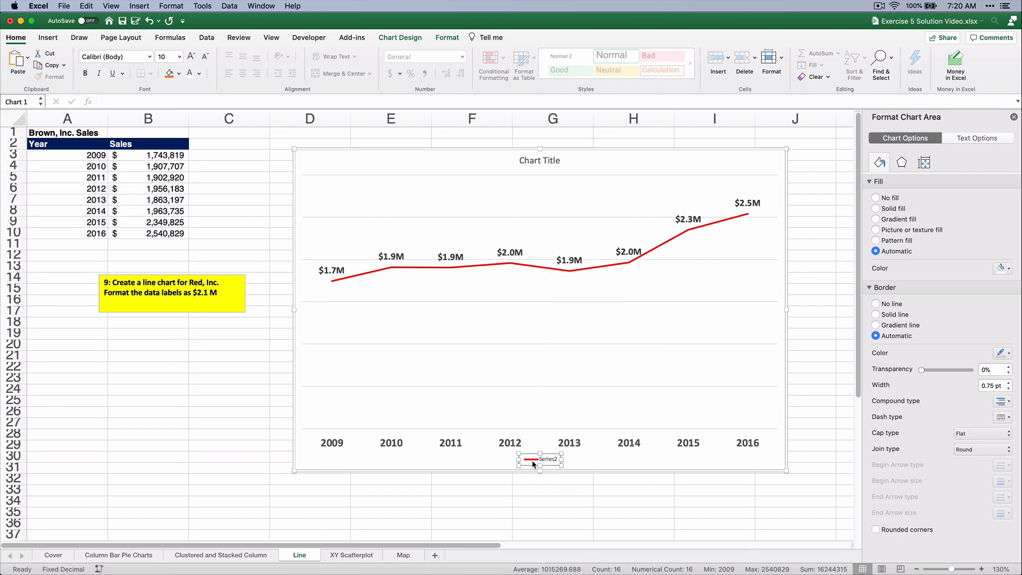
{"action": "key", "text": "Delete"}
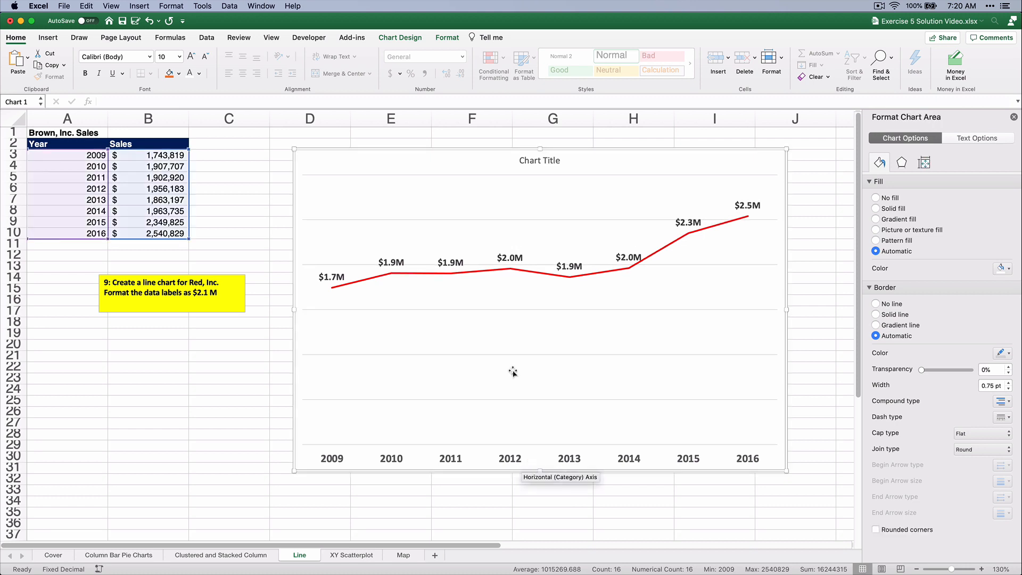
Step: Replace the line chart's title text with "Annual Revenue"
{"action": "left_click", "coordinate": [538, 165]}
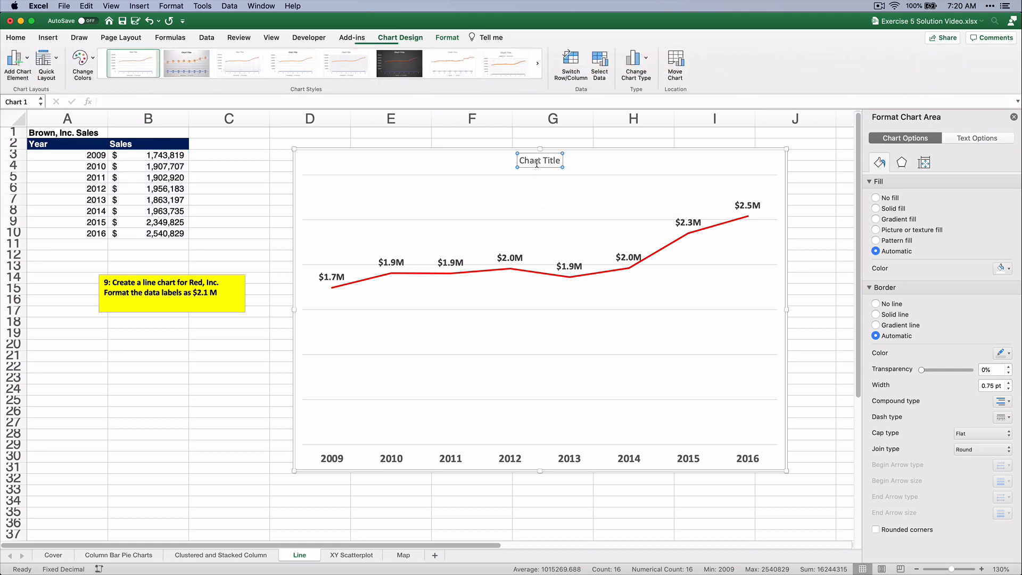
{"action": "double_click", "coordinate": [537, 164]}
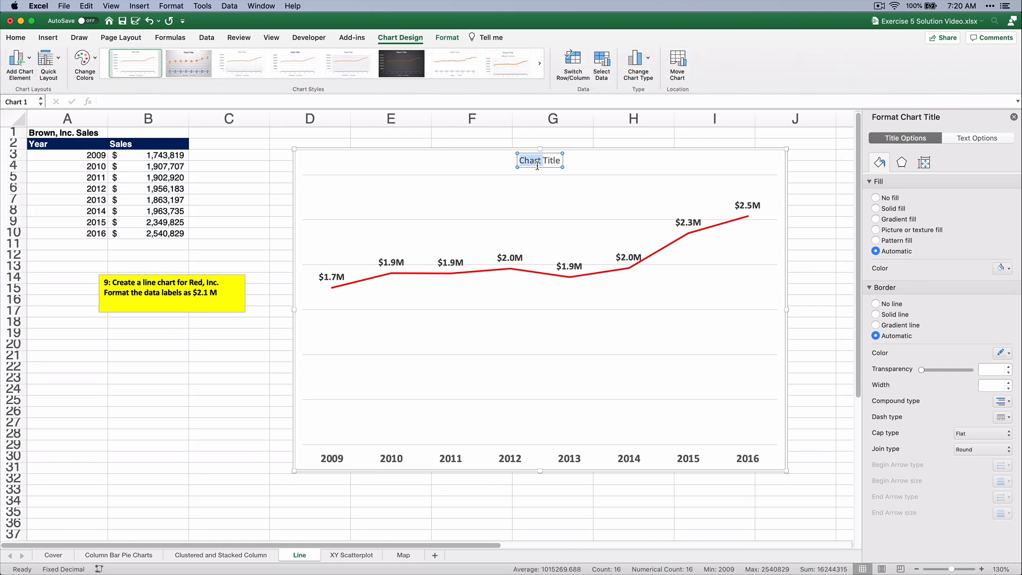
{"action": "key", "text": "Delete"}
{"action": "key", "text": "Delete"}
{"action": "key", "text": "Delete"}
{"action": "key", "text": "Delete"}
{"action": "key", "text": "Delete"}
{"action": "key", "text": "Delete"}
{"action": "key", "text": "Delete"}
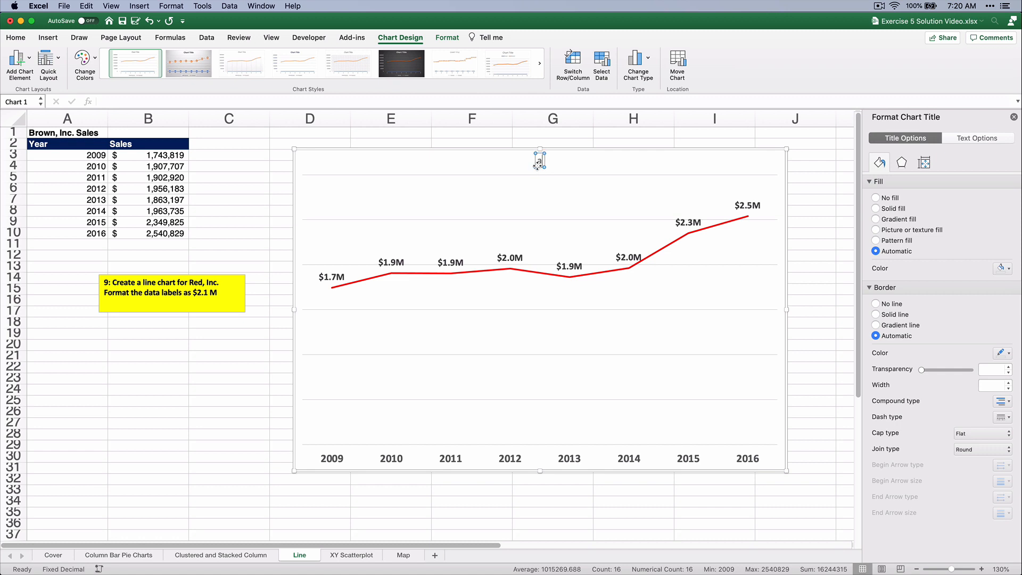
{"action": "type", "text": "Annual"}
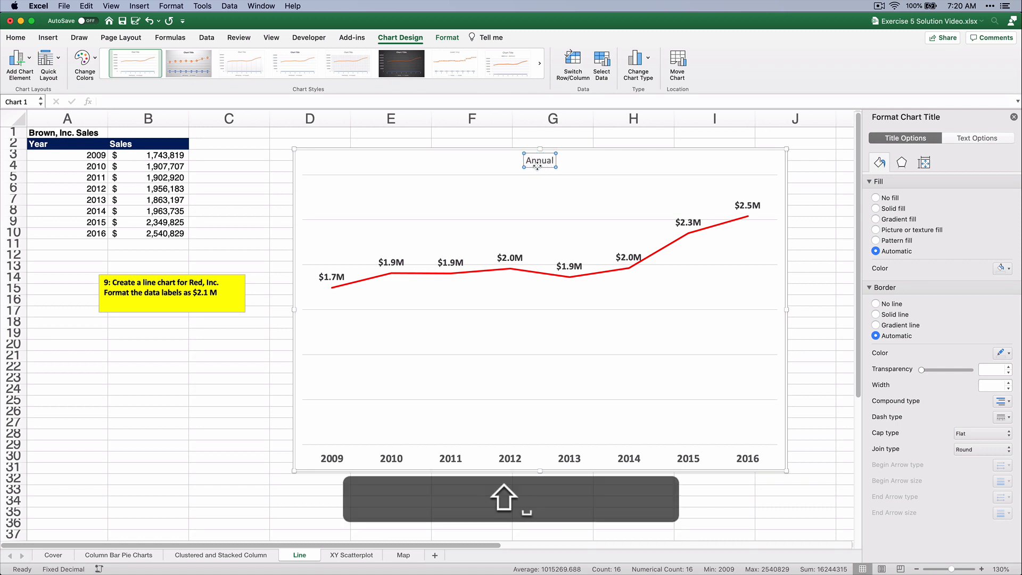
{"action": "type", "text": " Reveneu"}
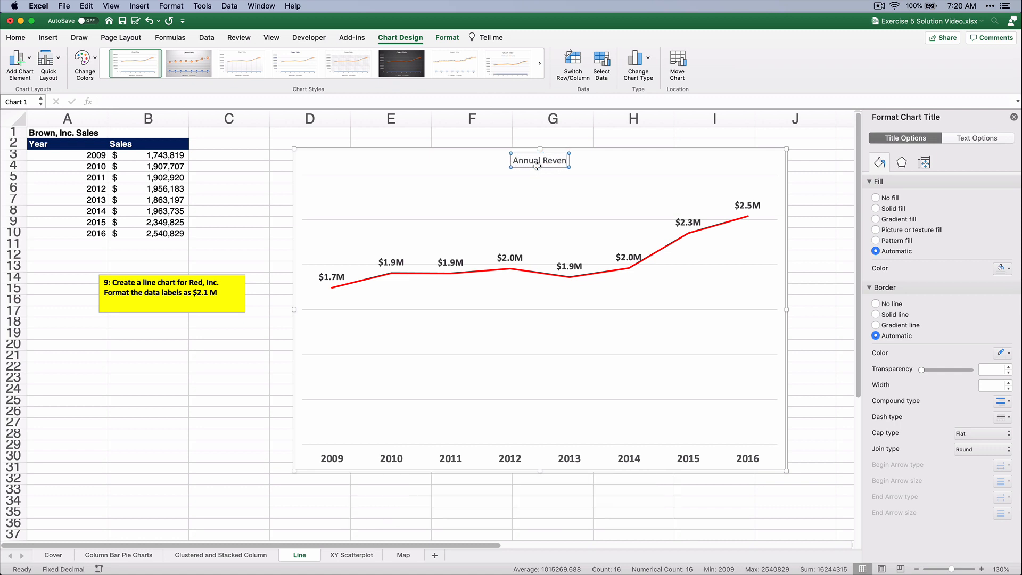
{"action": "key", "text": "BackSpace"}
{"action": "key", "text": "BackSpace"}
{"action": "key", "text": "BackSpace"}
{"action": "type", "text": "nue"}
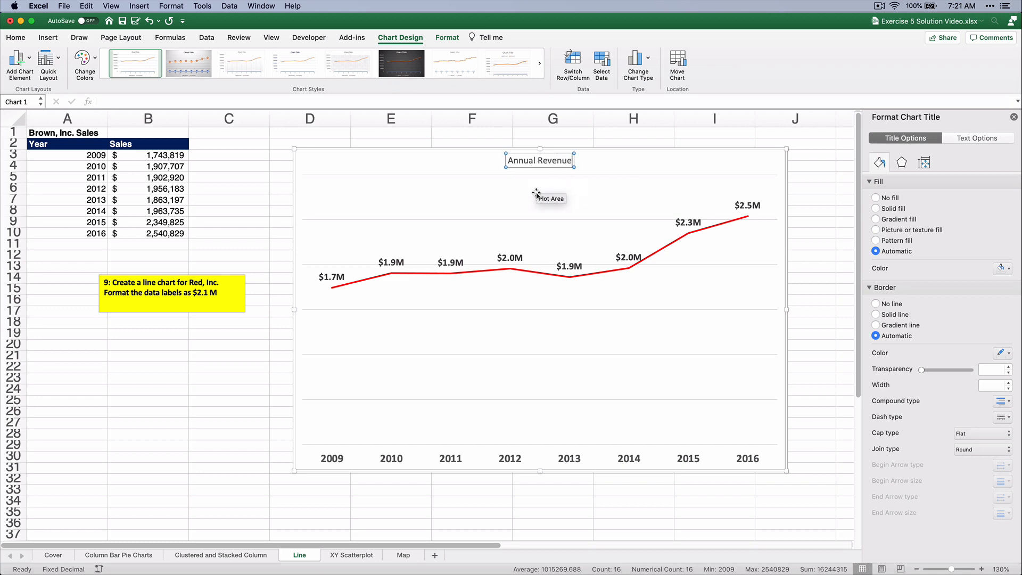
{"action": "left_click", "coordinate": [540, 172]}
Step: Format the line chart's title as bold with font size 20, and deselect the chart
{"action": "left_click", "coordinate": [539, 161]}
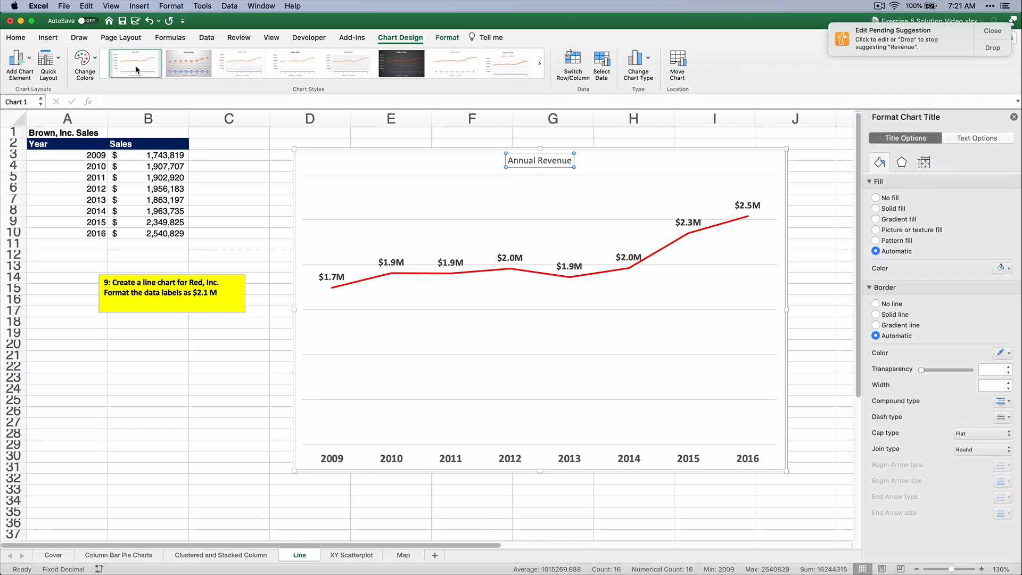
{"action": "left_click", "coordinate": [15, 38]}
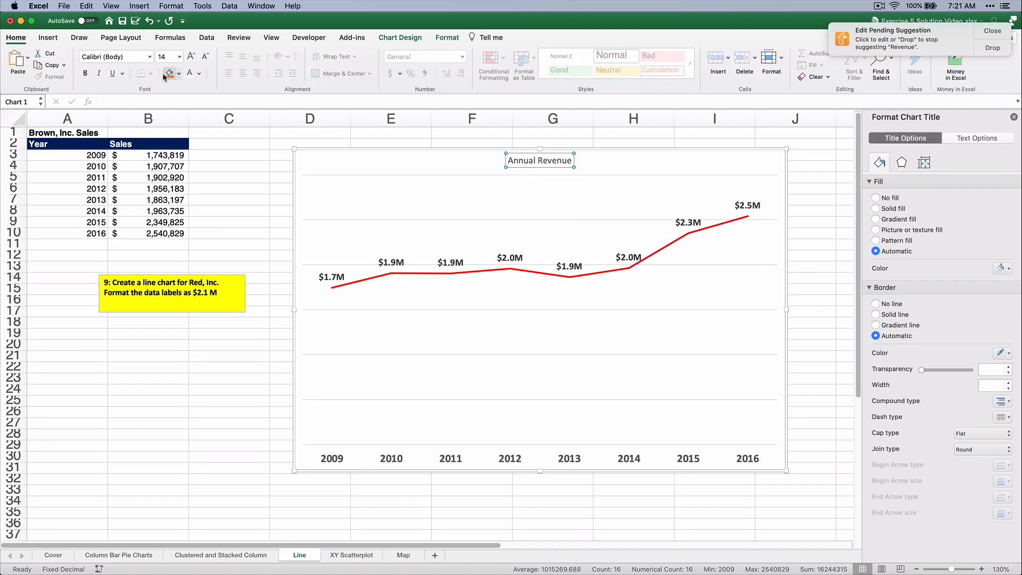
{"action": "left_click", "coordinate": [179, 57]}
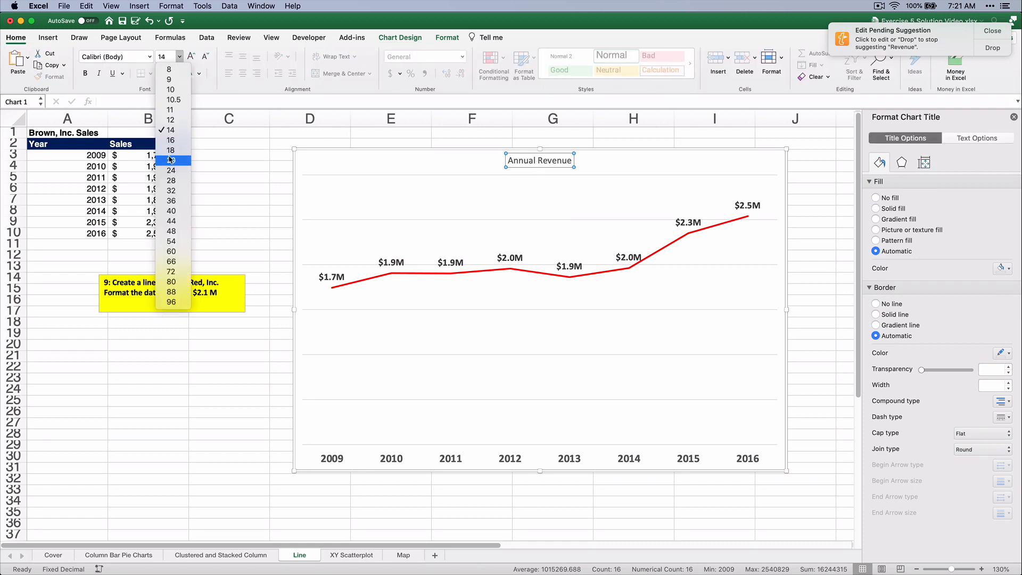
{"action": "key", "text": "Return"}
{"action": "left_click", "coordinate": [86, 74]}
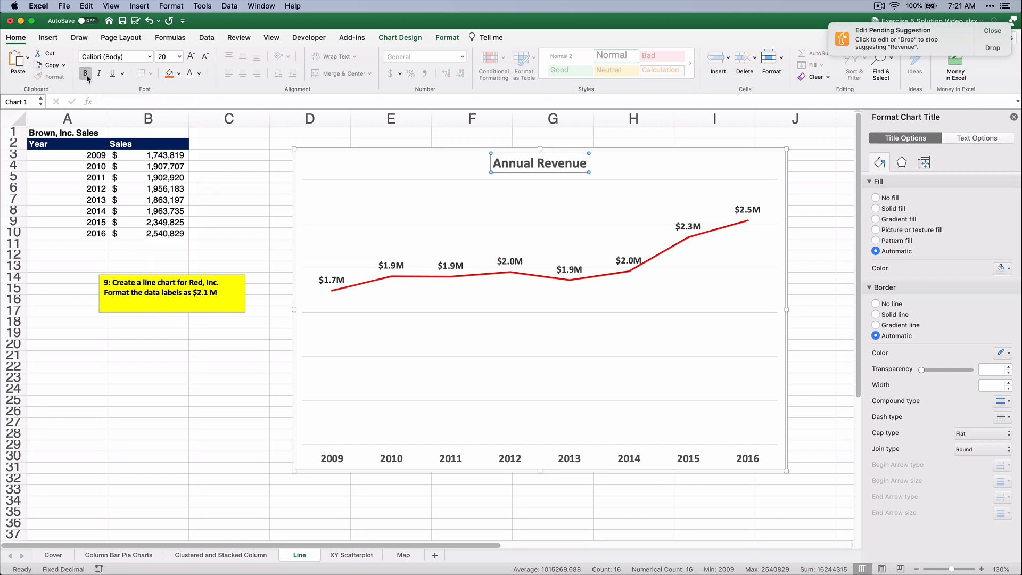
{"action": "left_click", "coordinate": [215, 375]}
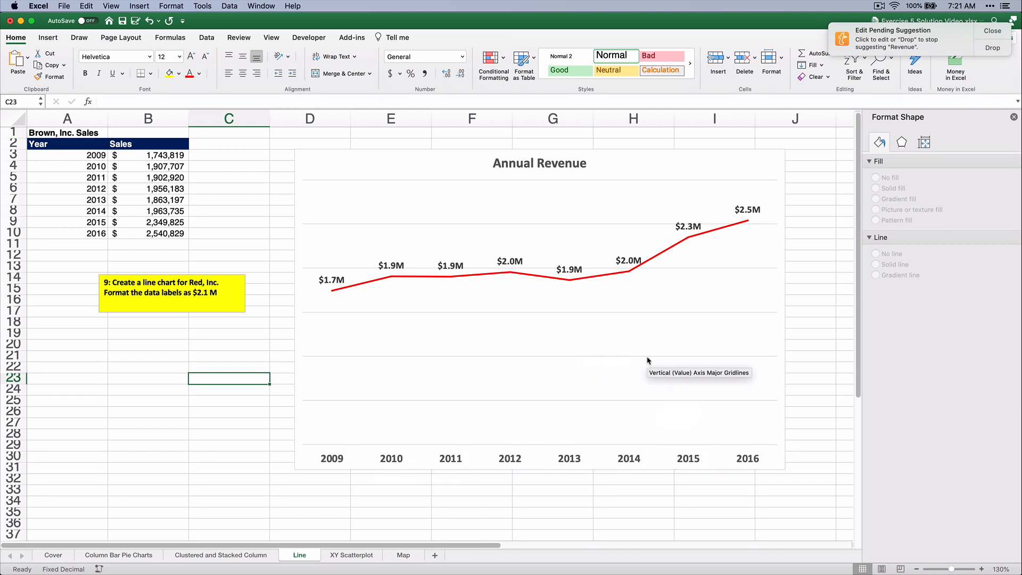
{"action": "left_click", "coordinate": [221, 394]}
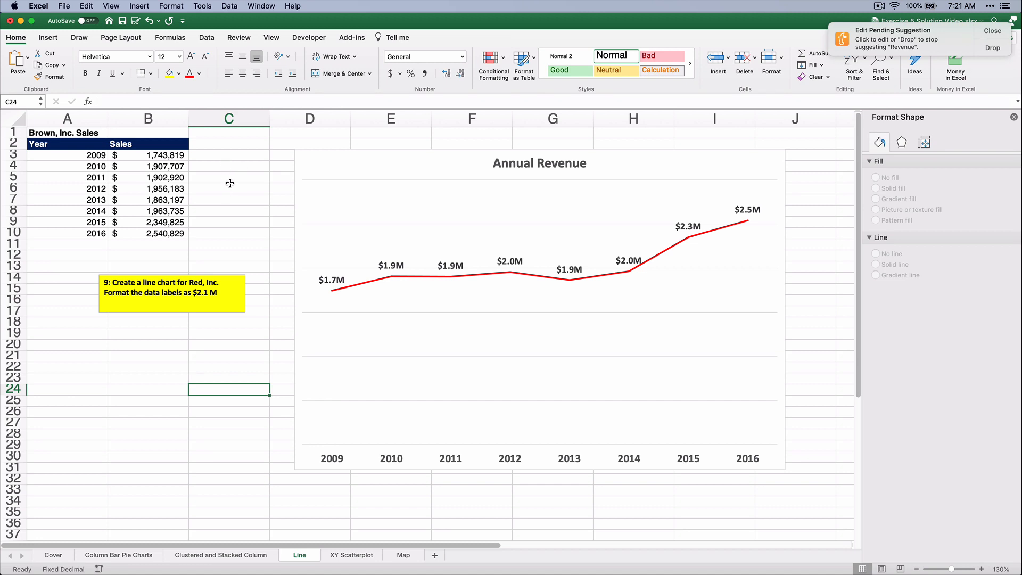
Step: On the XY Scatterplot sheet, insert a scatter chart of A2:B29, then enlarge it beside the table, spanning about columns D to I
{"action": "left_click", "coordinate": [351, 555]}
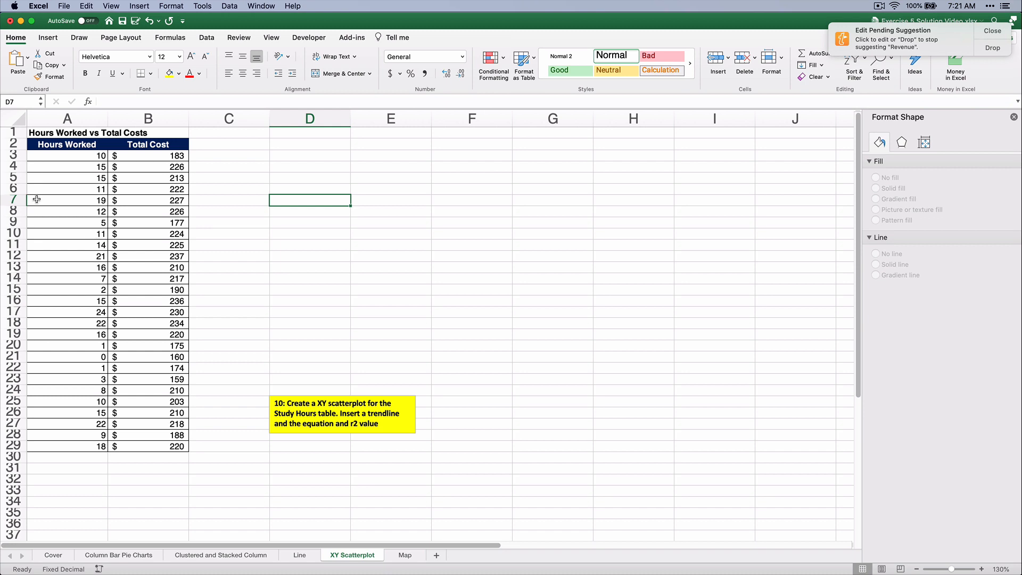
{"action": "left_click_drag", "start_coordinate": [58, 144], "coordinate": [144, 446]}
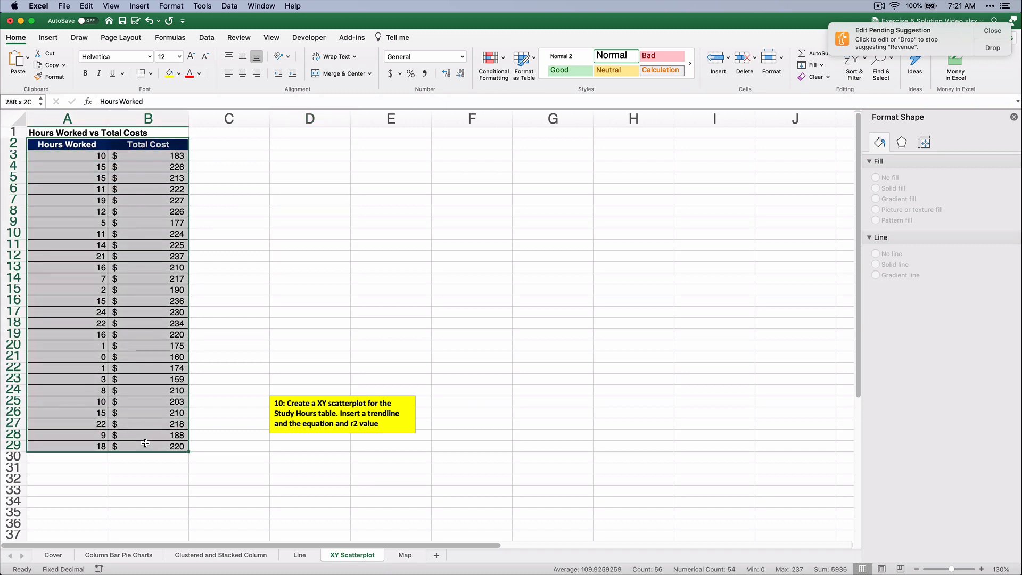
{"action": "left_click", "coordinate": [65, 39]}
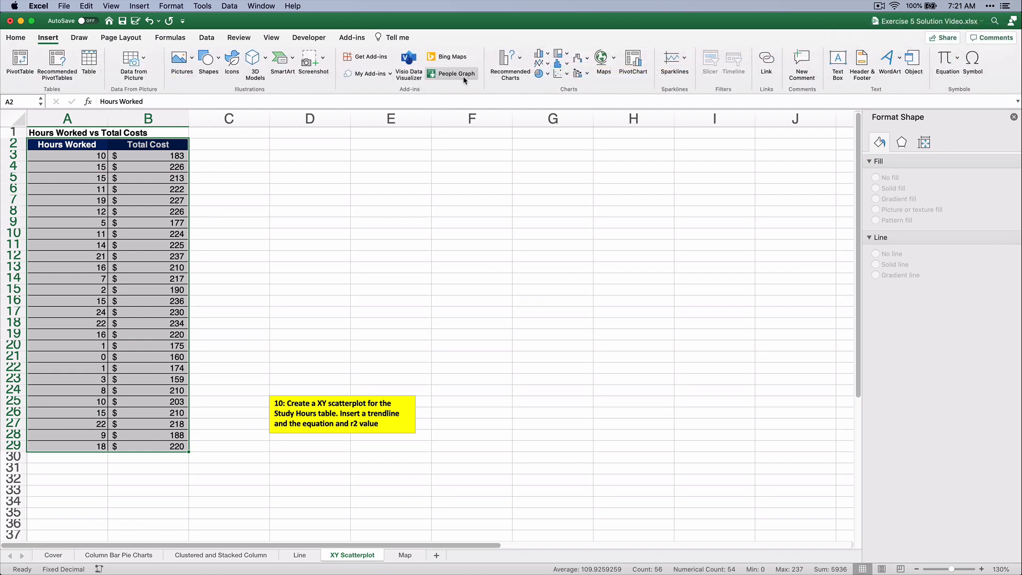
{"action": "left_click", "coordinate": [564, 75]}
{"action": "left_click", "coordinate": [581, 122]}
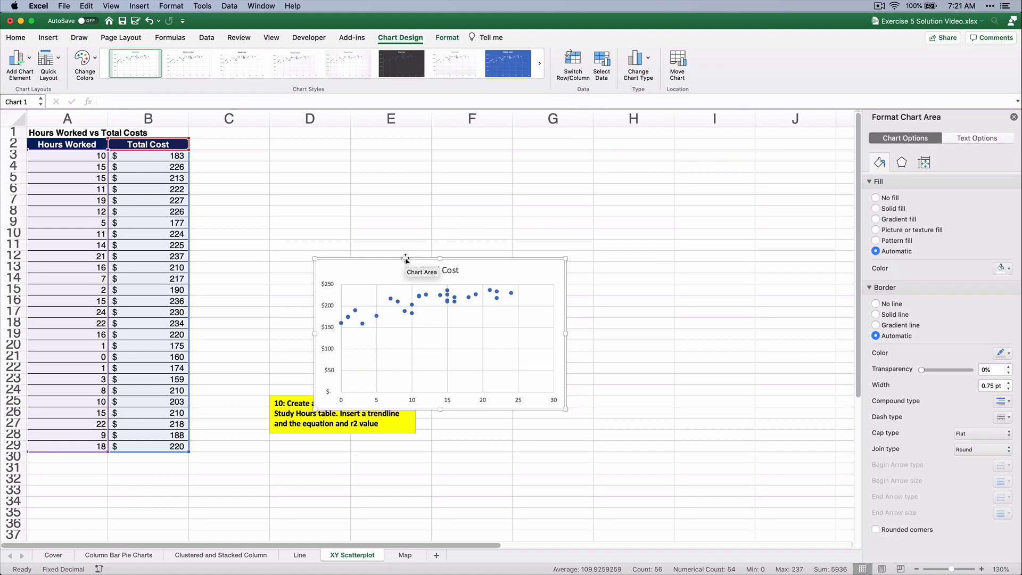
{"action": "left_click_drag", "start_coordinate": [406, 260], "coordinate": [352, 141]}
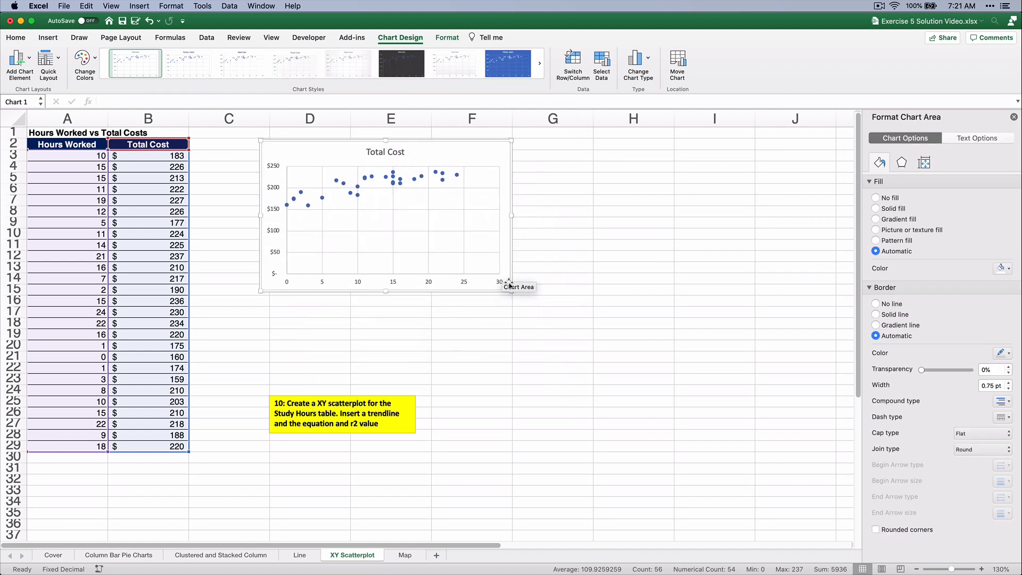
{"action": "left_click_drag", "start_coordinate": [510, 287], "coordinate": [775, 388]}
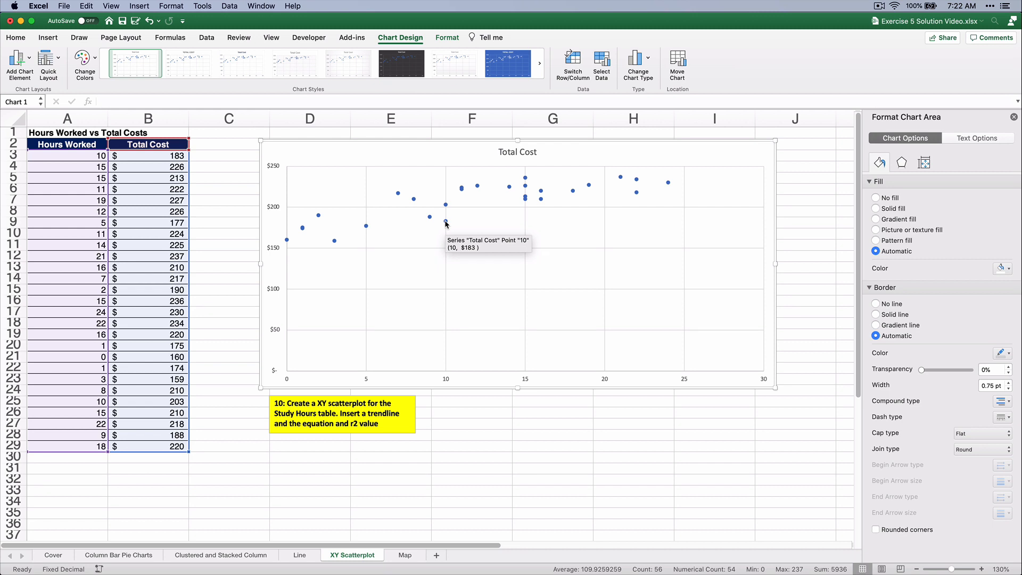
Step: Add a linear trendline to the Total Cost series, displaying its equation and R-squared value on the chart
{"action": "left_click", "coordinate": [404, 277]}
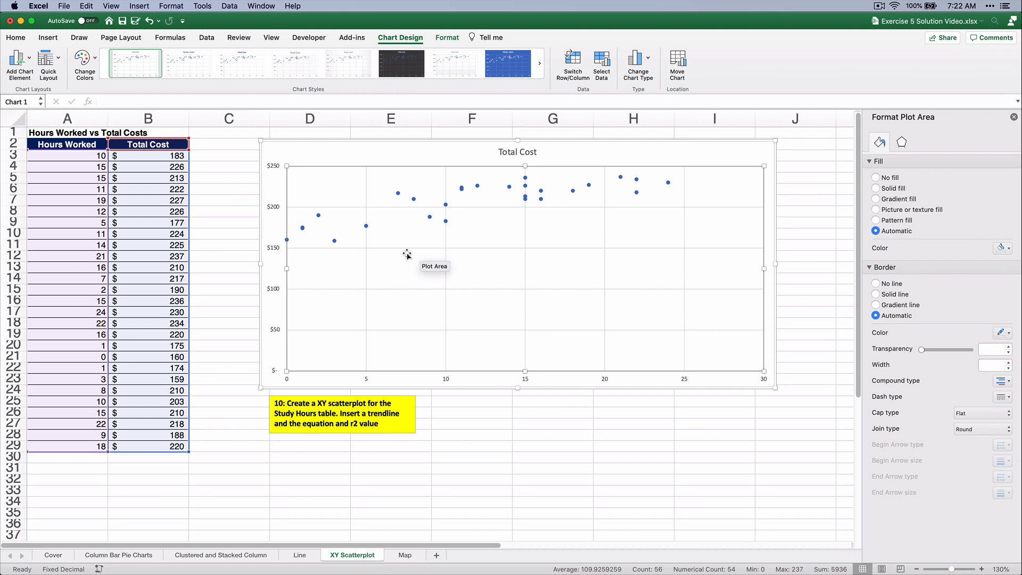
{"action": "right_click", "coordinate": [430, 219]}
{"action": "left_click", "coordinate": [413, 219]}
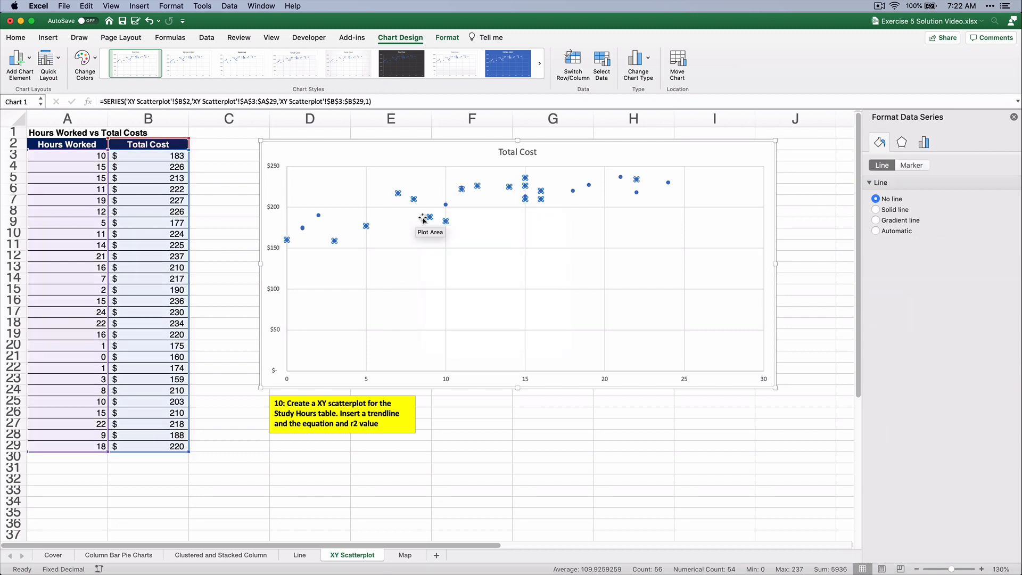
{"action": "right_click", "coordinate": [429, 218]}
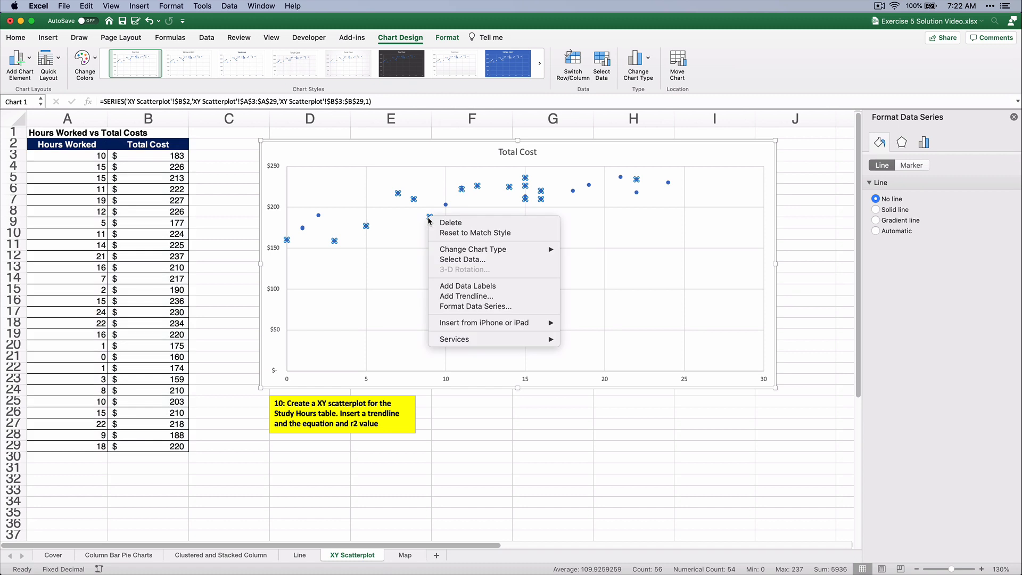
{"action": "left_click", "coordinate": [473, 299]}
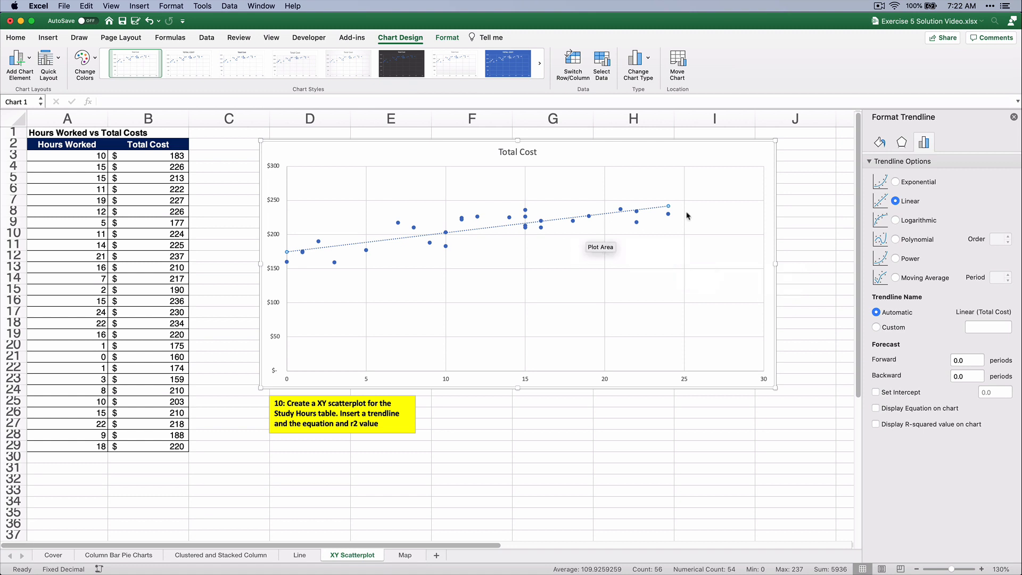
{"action": "left_click", "coordinate": [876, 409]}
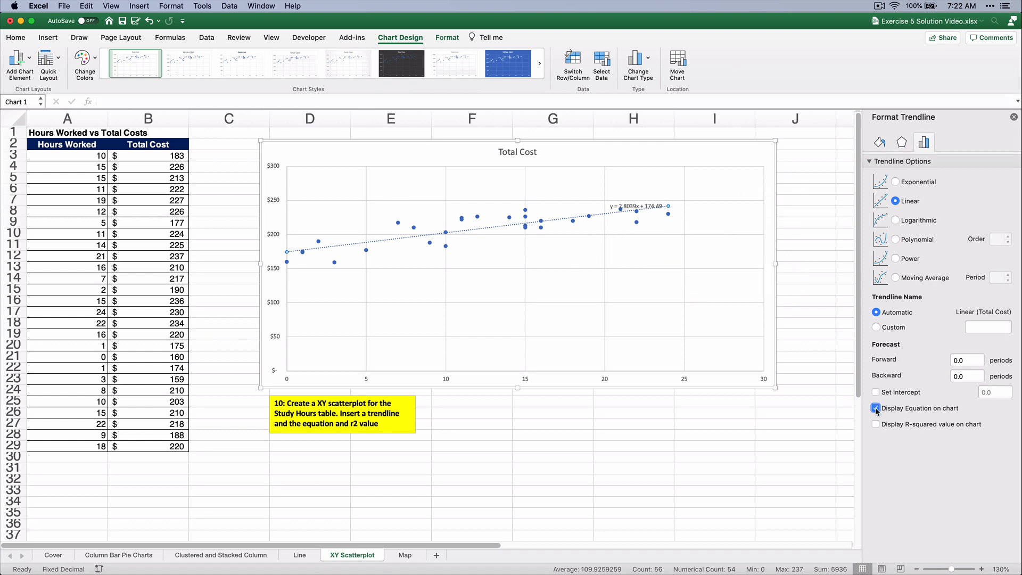
{"action": "left_click", "coordinate": [876, 424]}
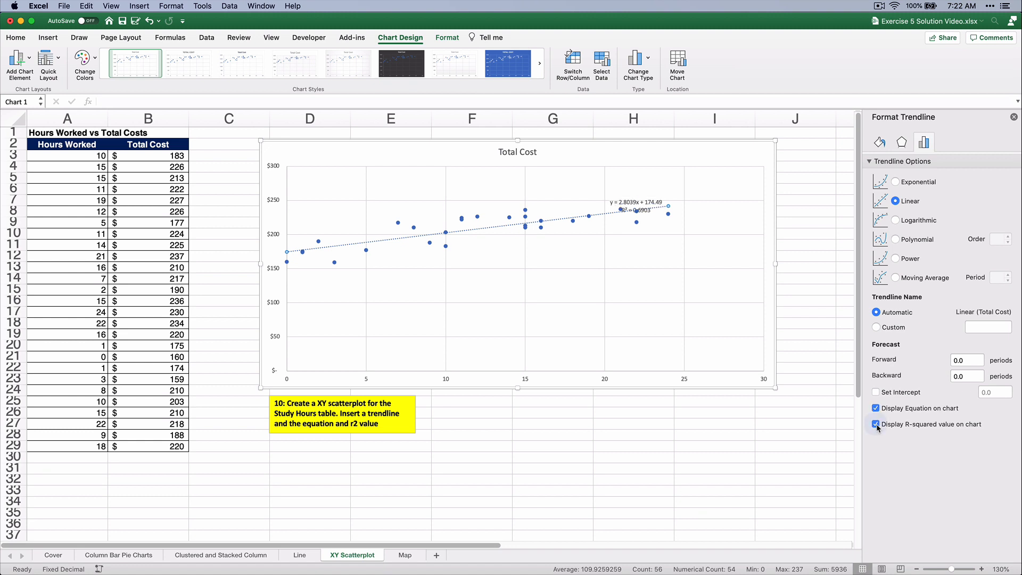
Step: Move the trendline equation label into the empty area below the trendline and format it bold at font size 16
{"action": "left_click_drag", "start_coordinate": [636, 205], "coordinate": [614, 287]}
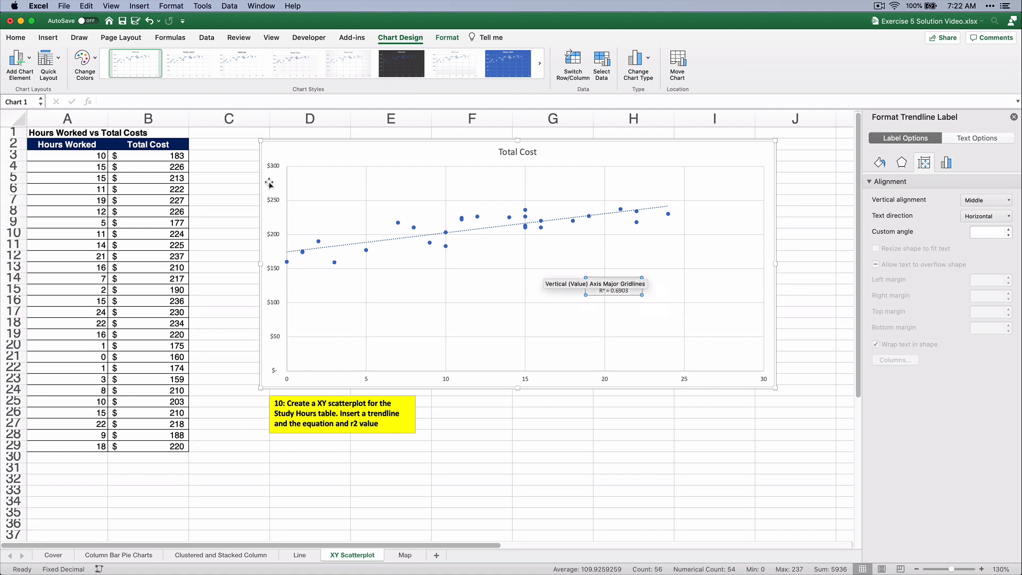
{"action": "left_click", "coordinate": [16, 37]}
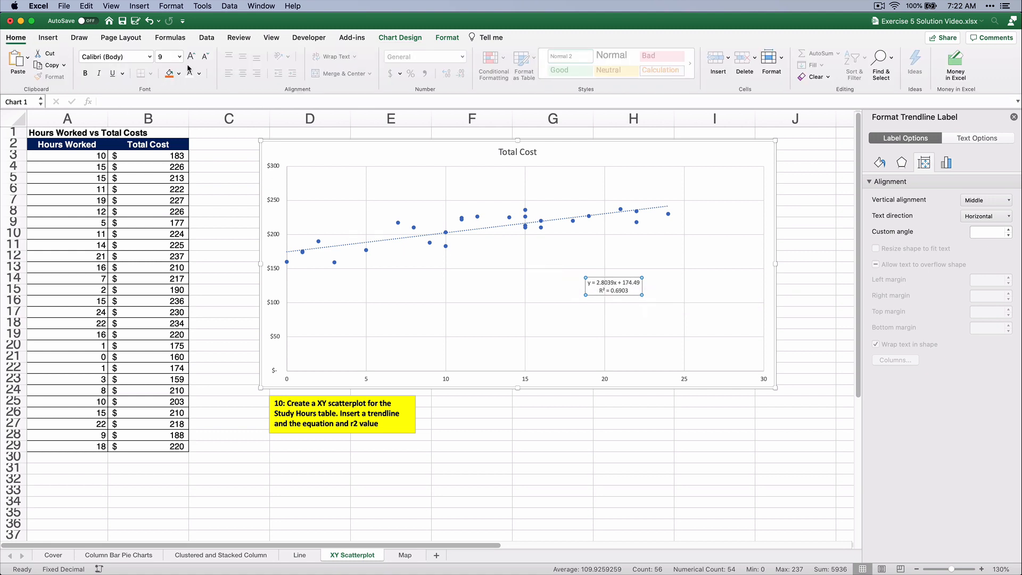
{"action": "left_click", "coordinate": [179, 56]}
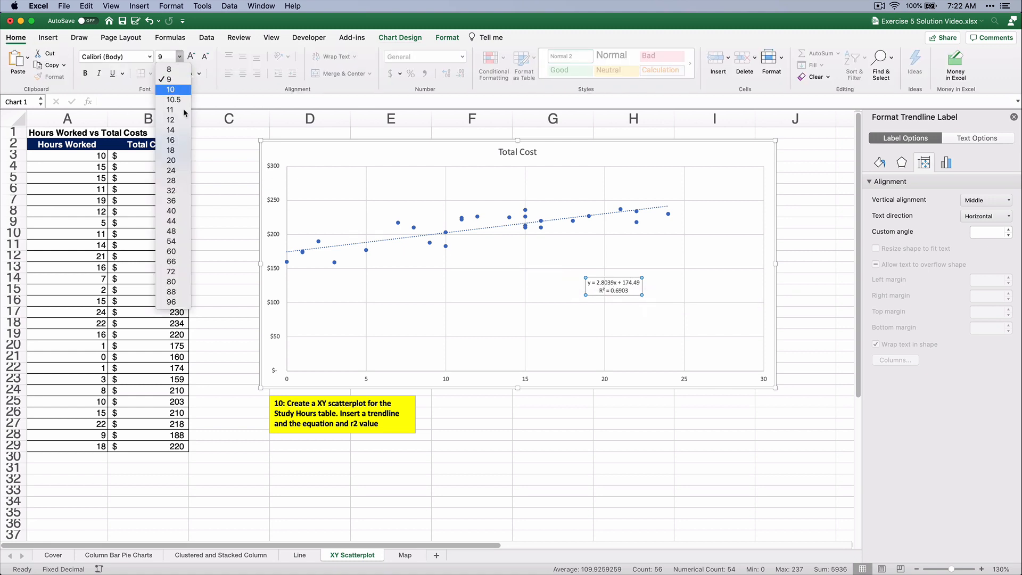
{"action": "left_click", "coordinate": [171, 141]}
{"action": "key", "text": "super+b"}
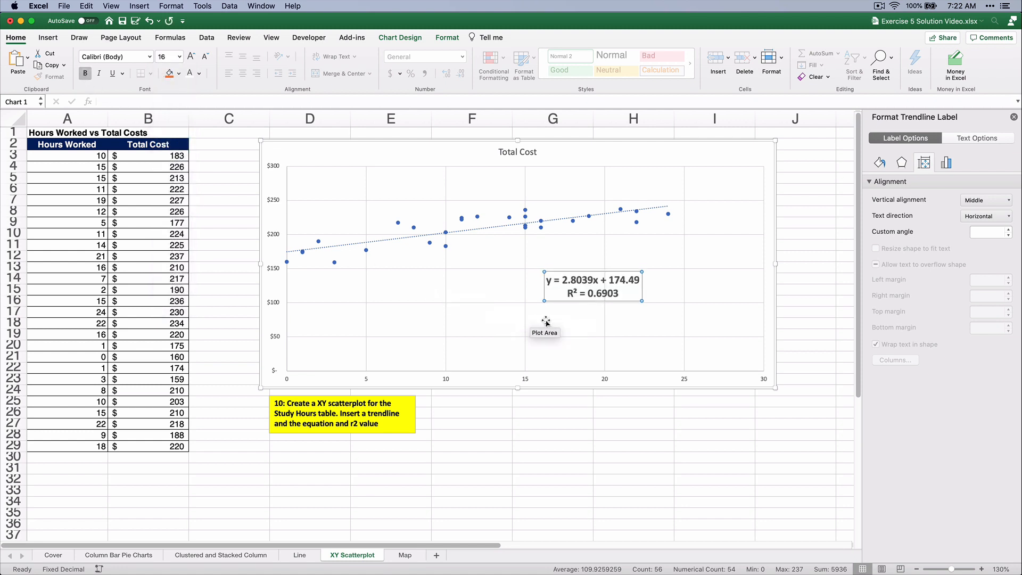
{"action": "left_click", "coordinate": [546, 321]}
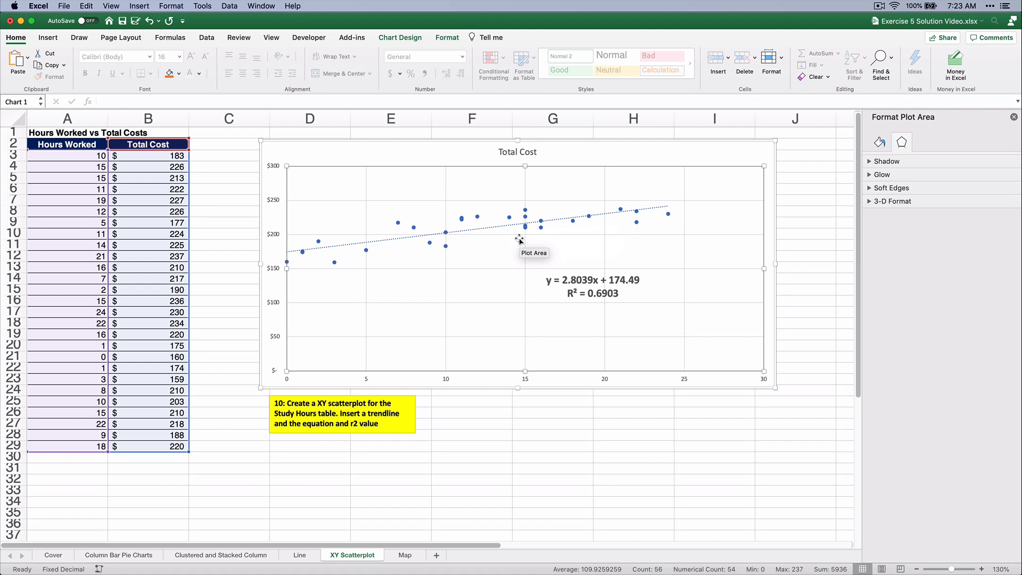
{"action": "left_click_drag", "start_coordinate": [580, 279], "coordinate": [586, 289]}
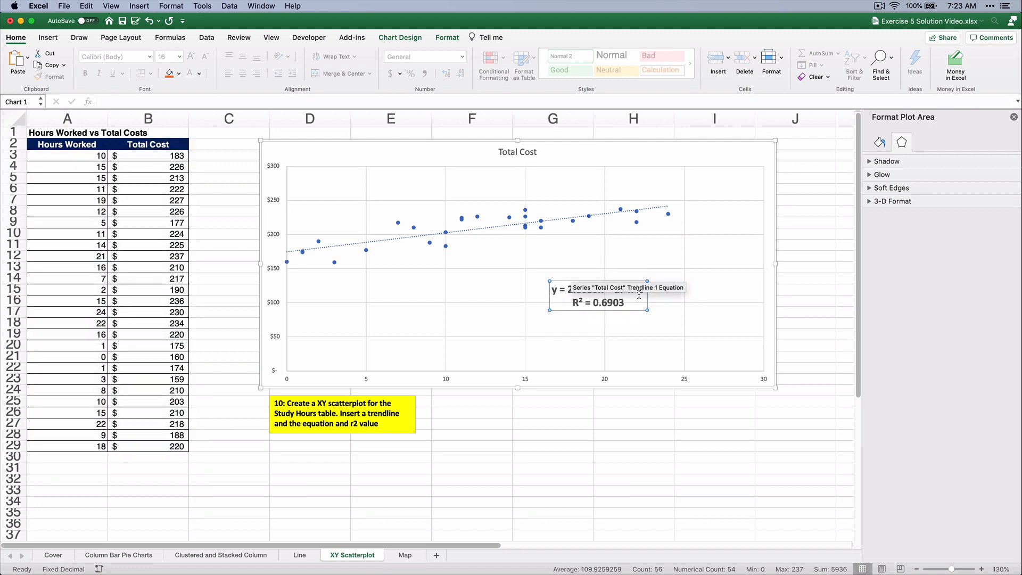
{"action": "left_click", "coordinate": [667, 313]}
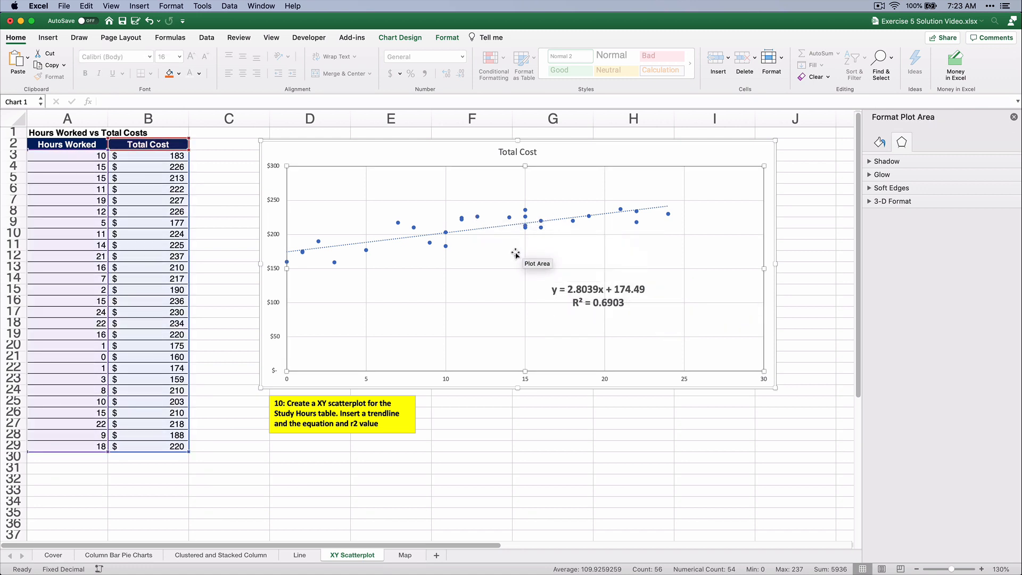
Step: Replace the scatter chart's title text with "Hours Worked vs. Total Cost"
{"action": "left_click", "coordinate": [517, 152]}
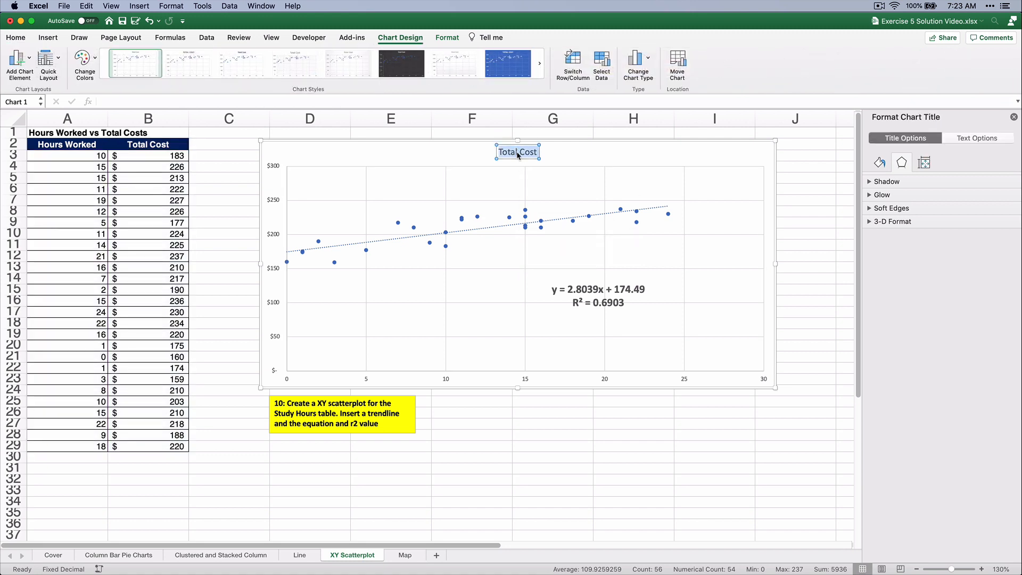
{"action": "type", "text": "Hours Wor"}
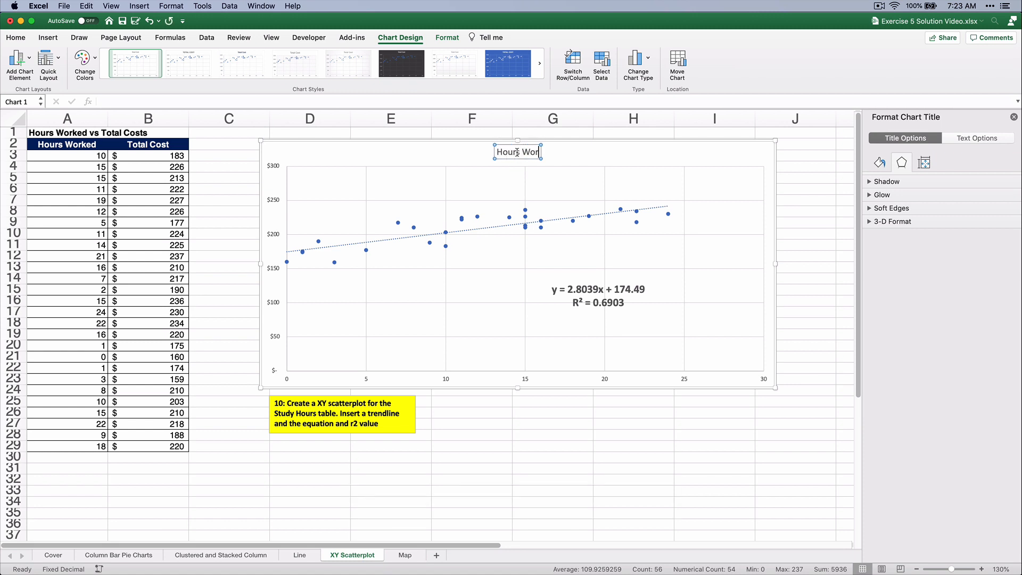
{"action": "type", "text": "ked vs. Tot"}
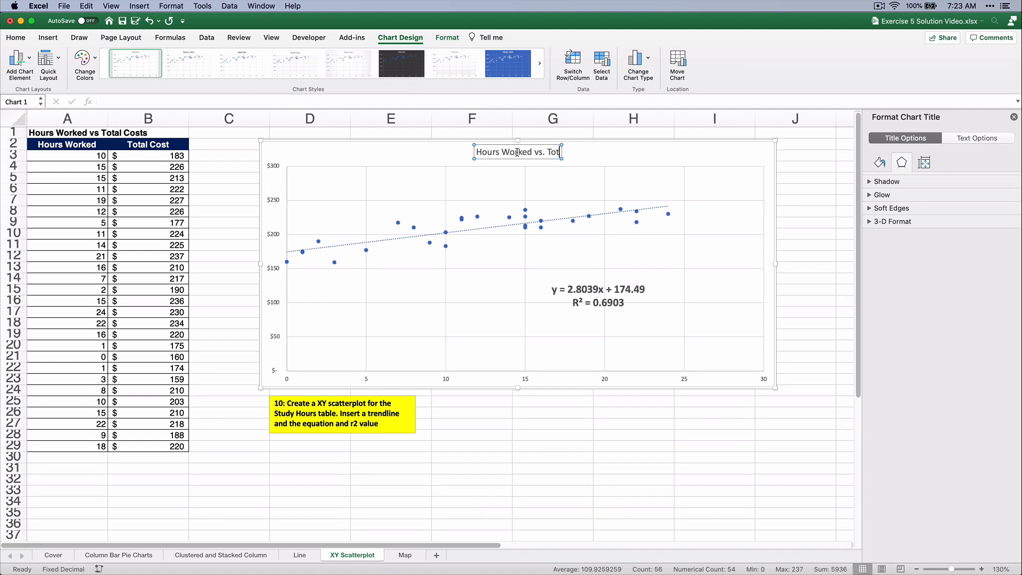
{"action": "type", "text": "al Cost"}
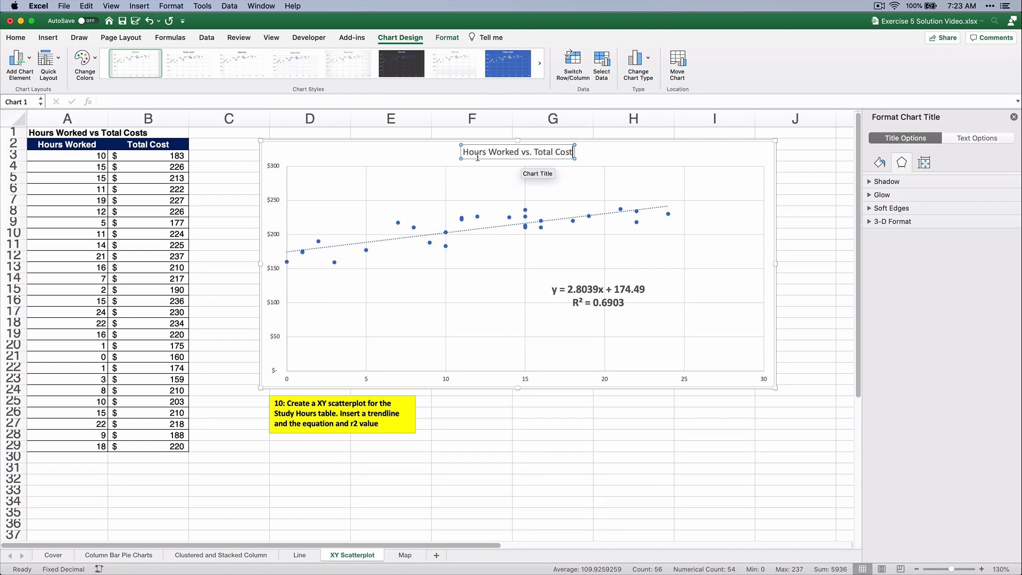
Step: Format the scatter chart's title as bold with font size 20, and deselect the chart
{"action": "left_click", "coordinate": [436, 150]}
{"action": "left_click", "coordinate": [481, 154]}
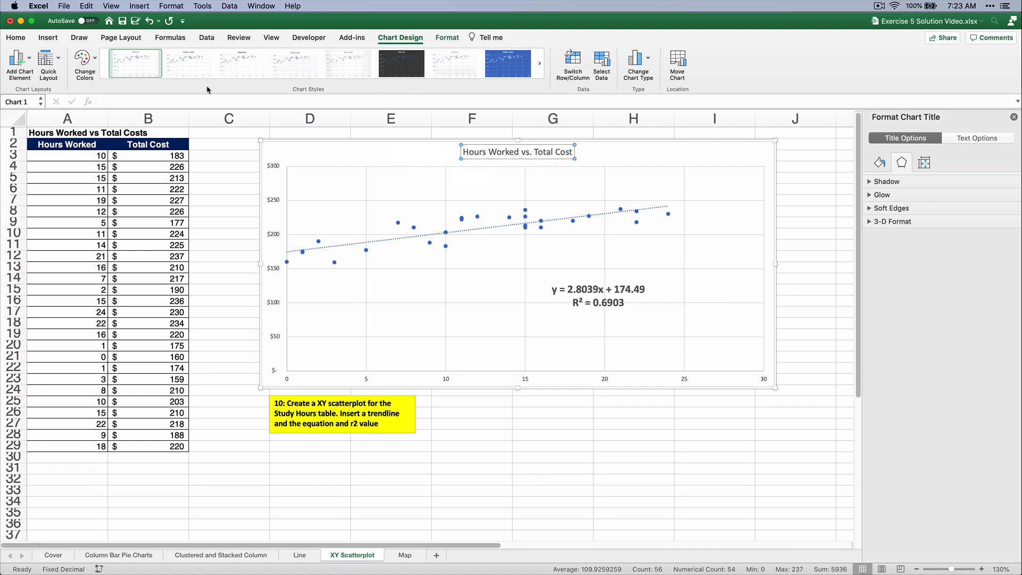
{"action": "left_click", "coordinate": [16, 39]}
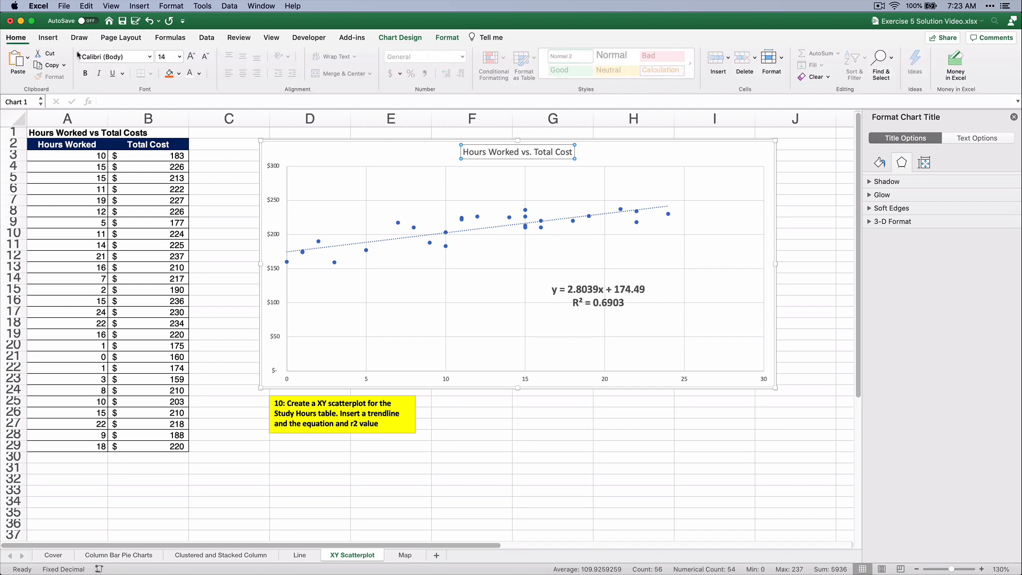
{"action": "left_click", "coordinate": [180, 57]}
{"action": "left_click", "coordinate": [172, 160]}
{"action": "left_click", "coordinate": [85, 73]}
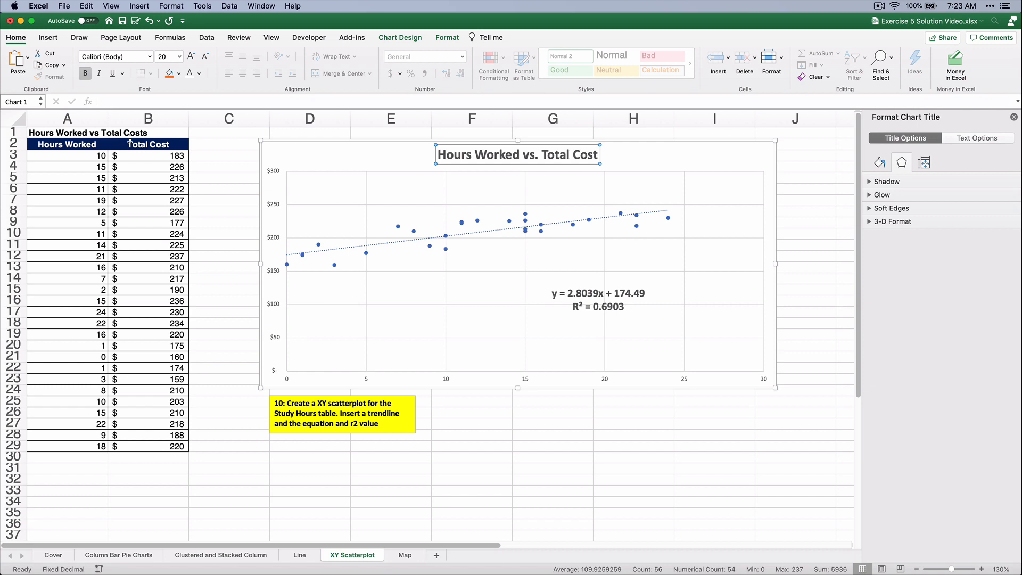
{"action": "left_click", "coordinate": [471, 492]}
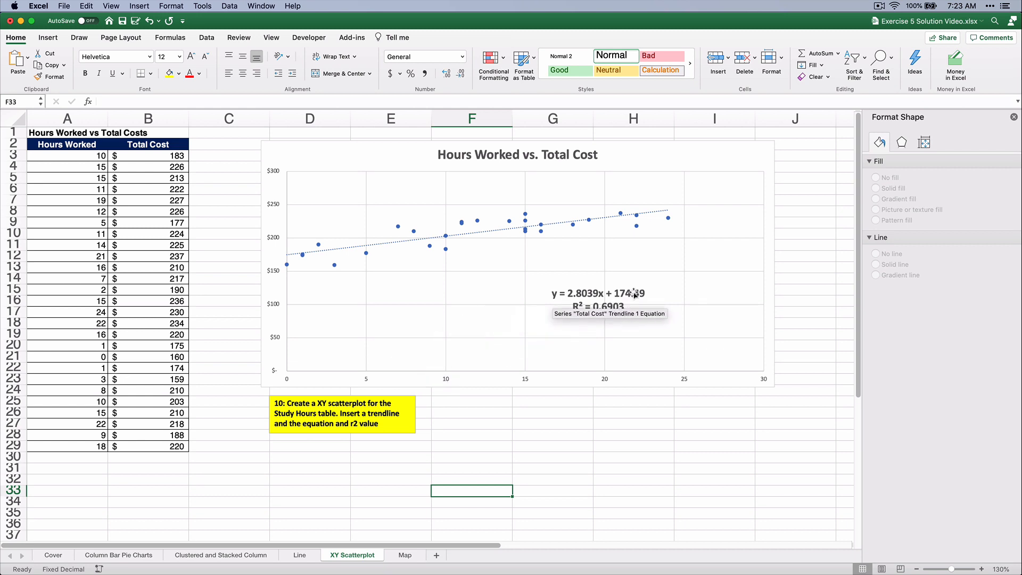
Step: Delete the scatter chart's horizontal major gridlines
{"action": "left_click", "coordinate": [527, 270]}
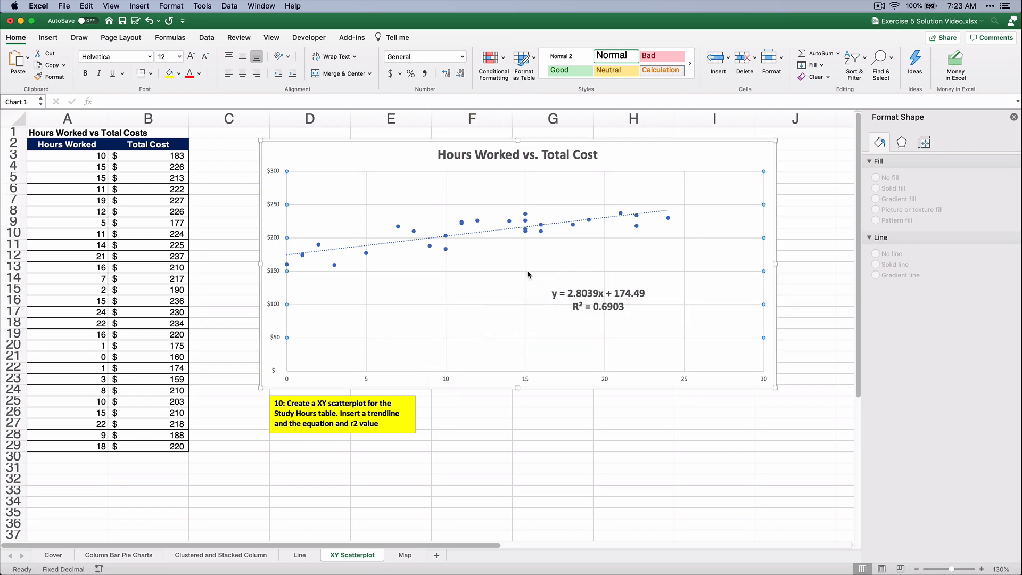
{"action": "key", "text": "Delete"}
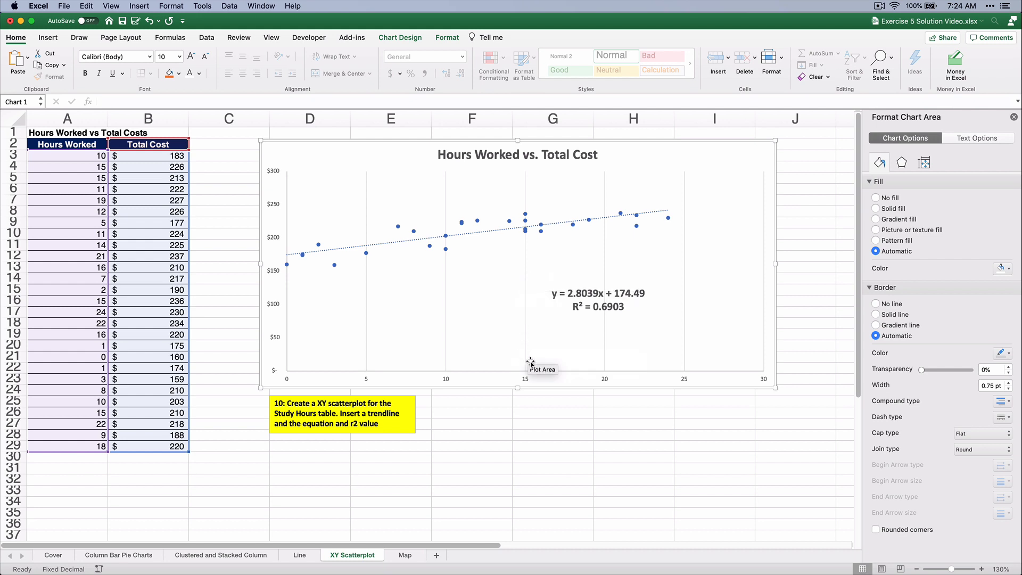
Step: Set the font size of the scatter chart's horizontal axis labels to 18
{"action": "left_click", "coordinate": [444, 380]}
{"action": "left_click", "coordinate": [445, 380]}
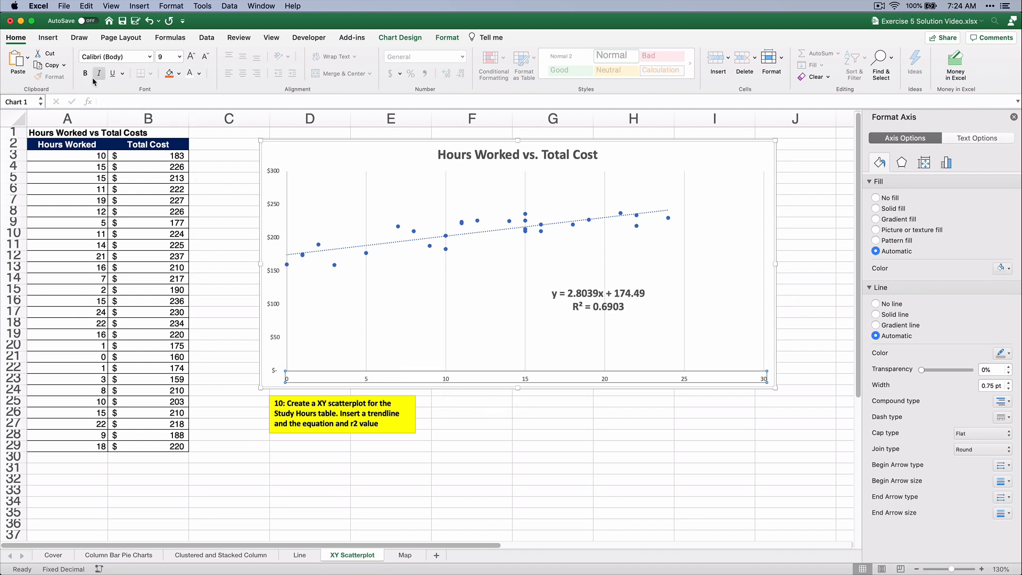
{"action": "left_click", "coordinate": [180, 56]}
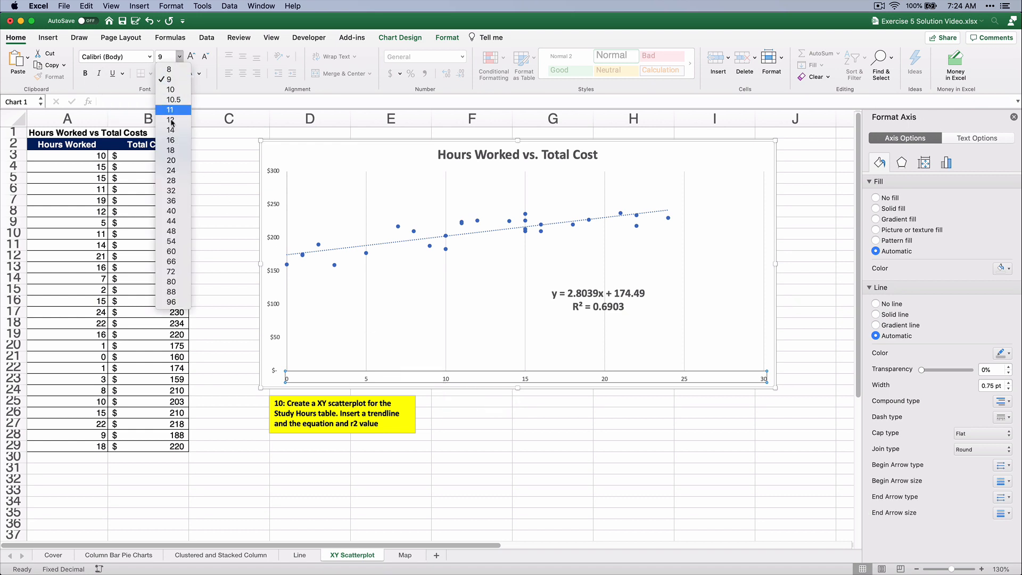
{"action": "left_click", "coordinate": [171, 150]}
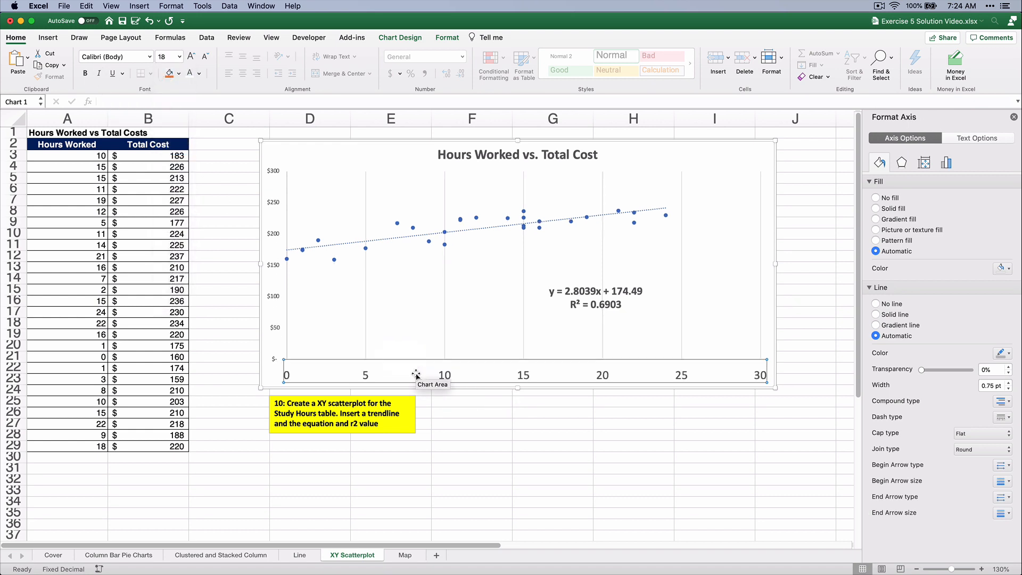
Step: Set the font size of the scatter chart's vertical axis labels to 14
{"action": "left_click", "coordinate": [270, 232]}
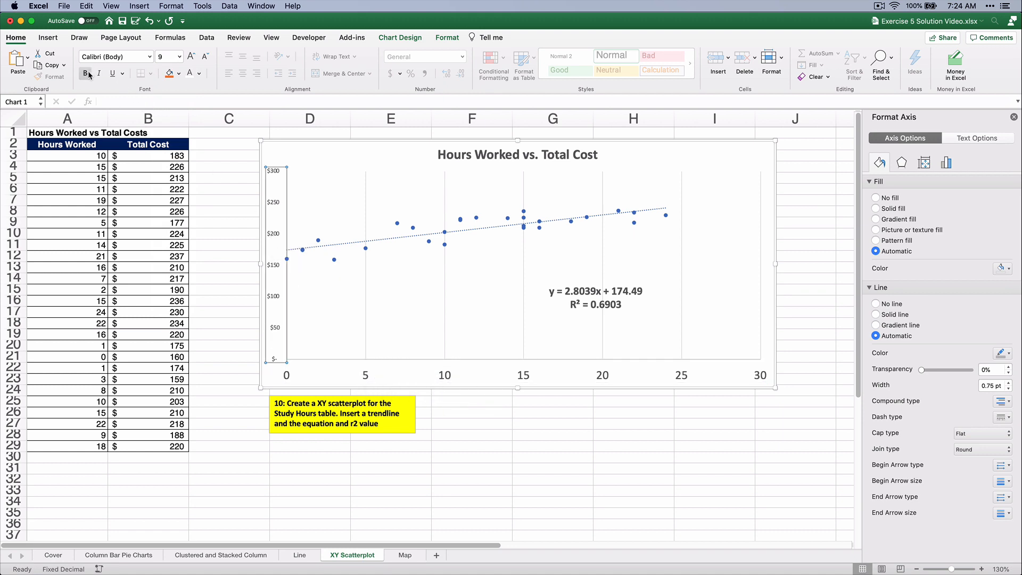
{"action": "left_click", "coordinate": [179, 57]}
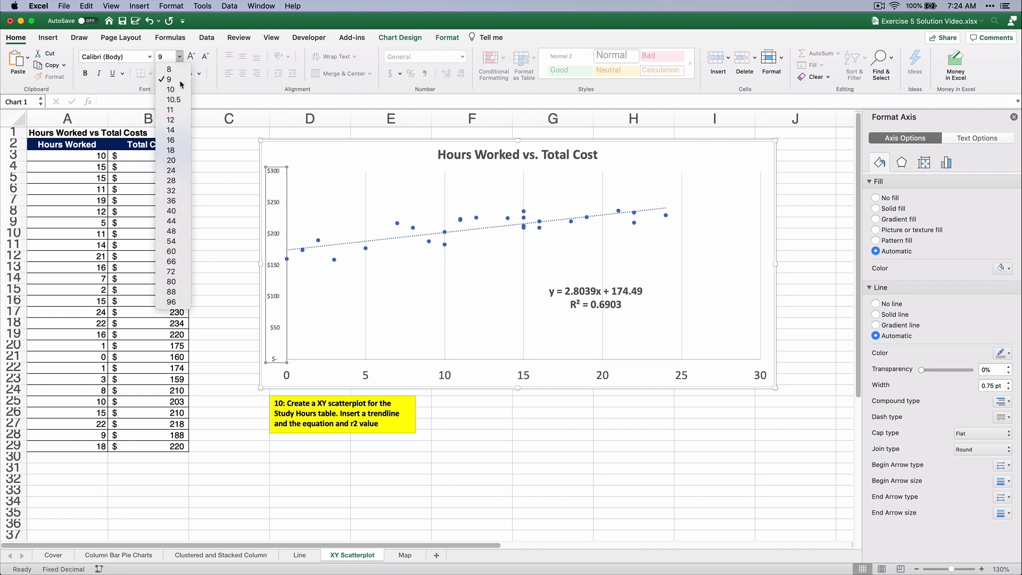
{"action": "left_click", "coordinate": [176, 130]}
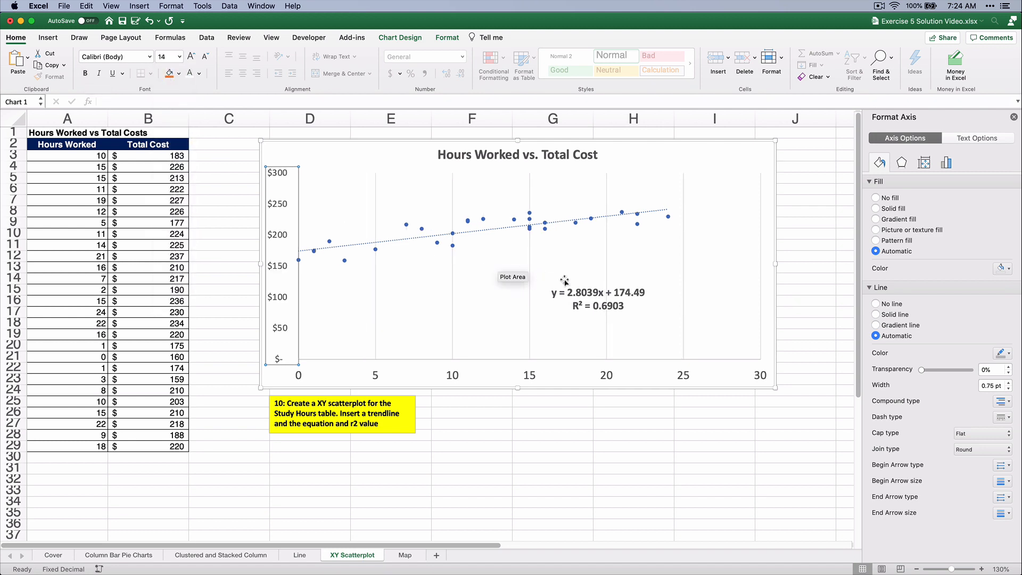
Step: Deselect the scatter chart and switch to the Map worksheet
{"action": "left_click", "coordinate": [716, 273]}
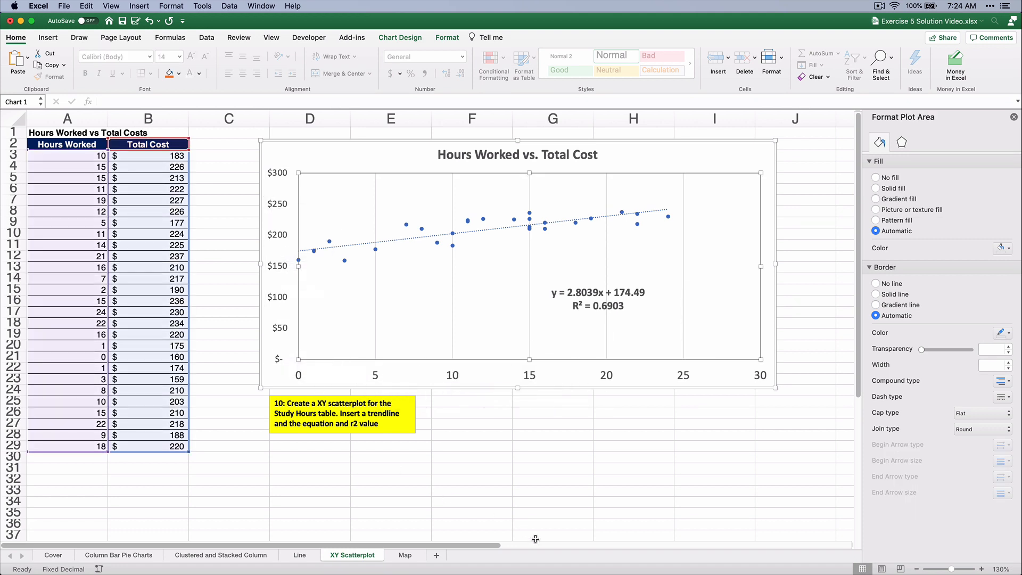
{"action": "left_click", "coordinate": [502, 479]}
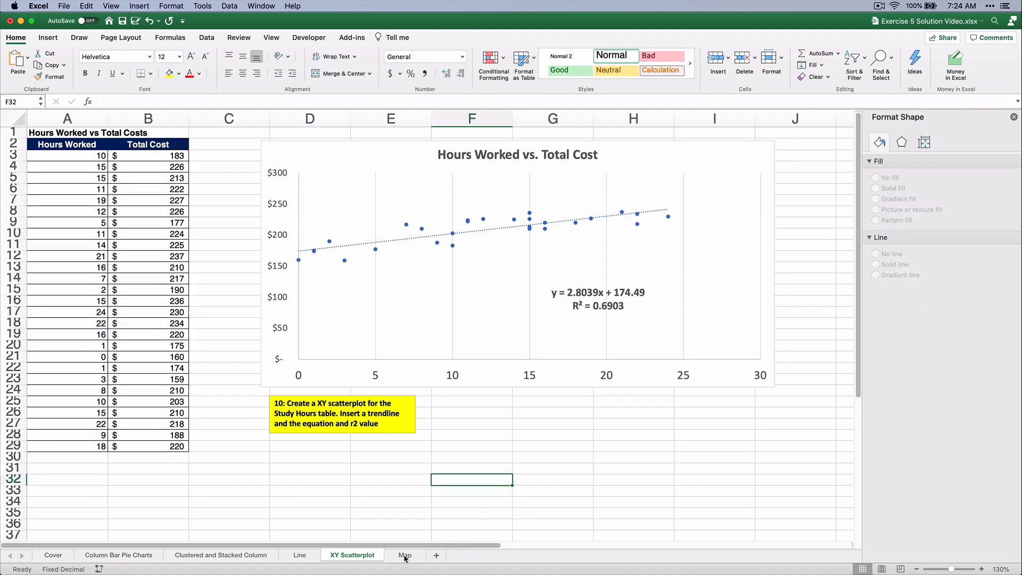
{"action": "left_click", "coordinate": [405, 557]}
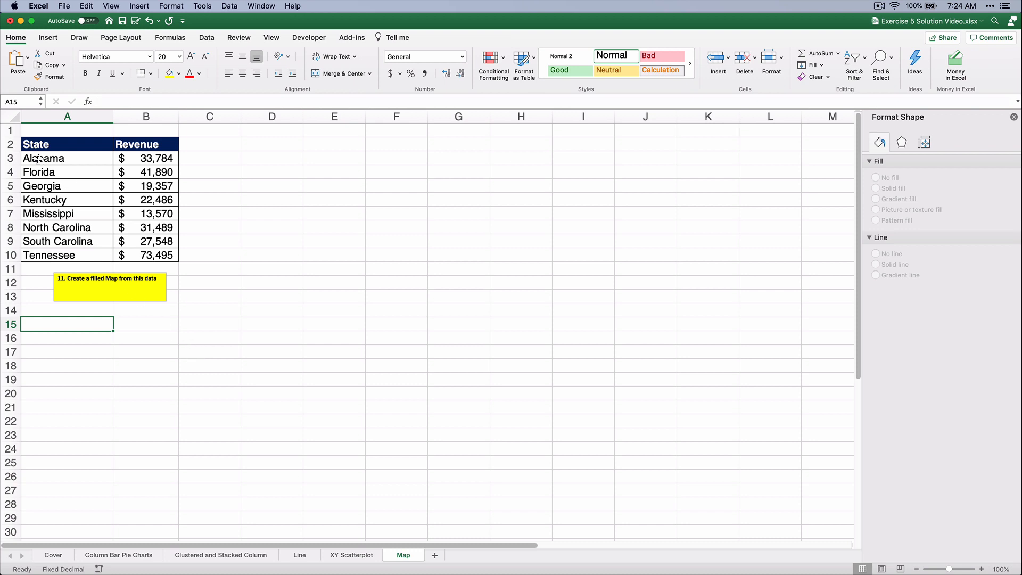
Step: Insert a filled map chart from the State and Revenue data in A2:B10 and enlarge it to span about C2:K27
{"action": "left_click_drag", "start_coordinate": [38, 160], "coordinate": [56, 255]}
{"action": "left_click_drag", "start_coordinate": [37, 144], "coordinate": [151, 253]}
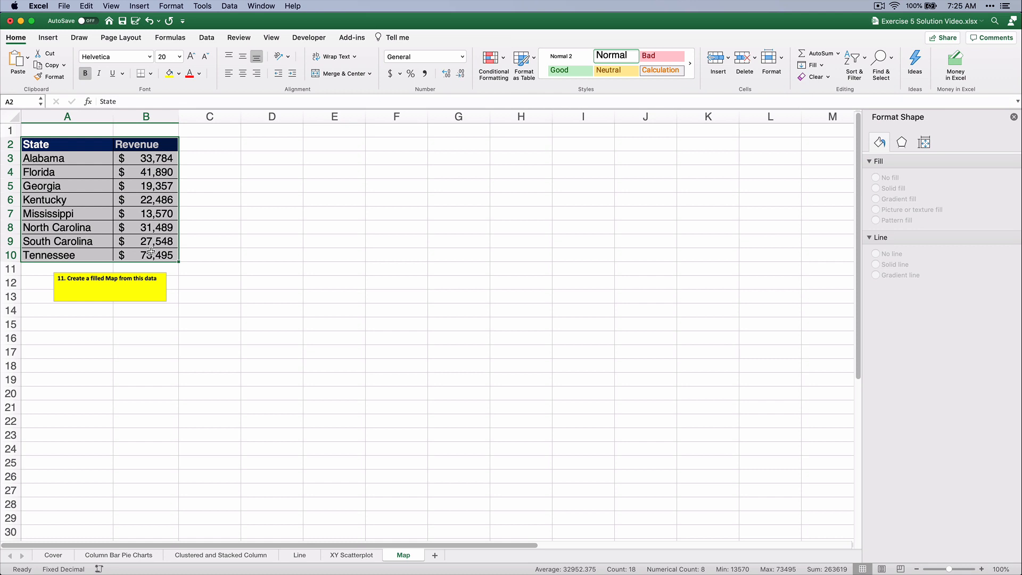
{"action": "left_click", "coordinate": [49, 39]}
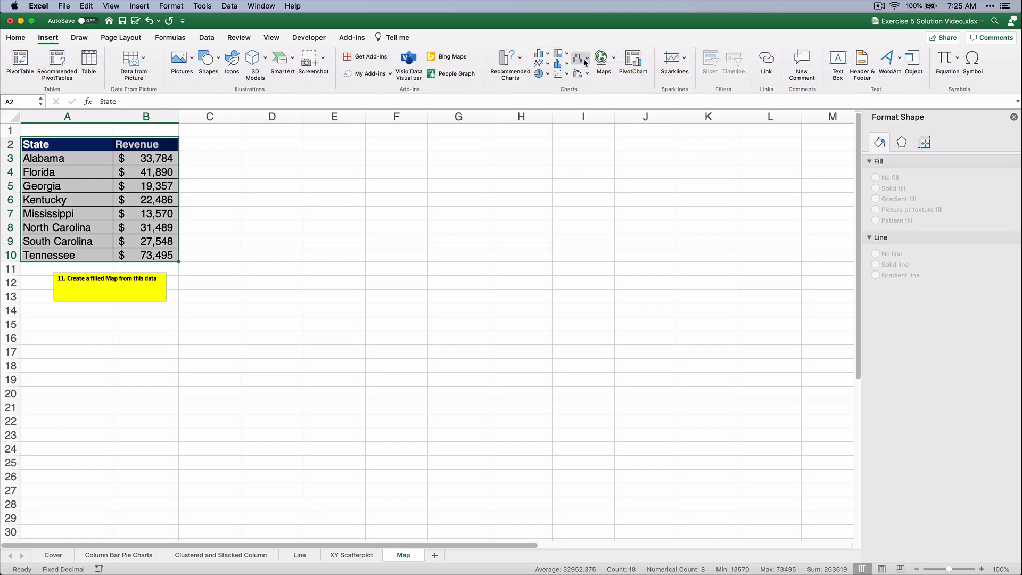
{"action": "left_click", "coordinate": [614, 61]}
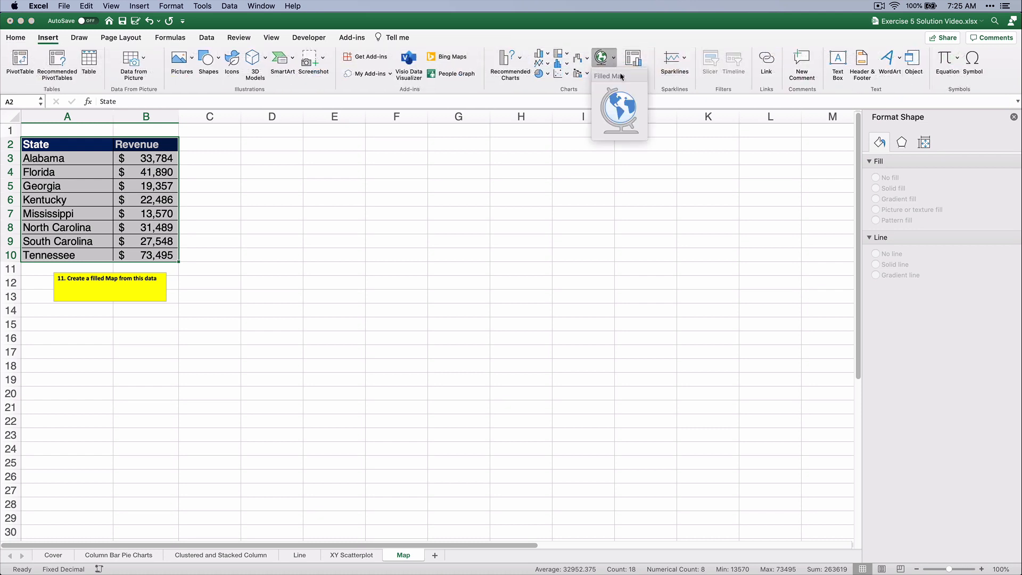
{"action": "left_click", "coordinate": [624, 105]}
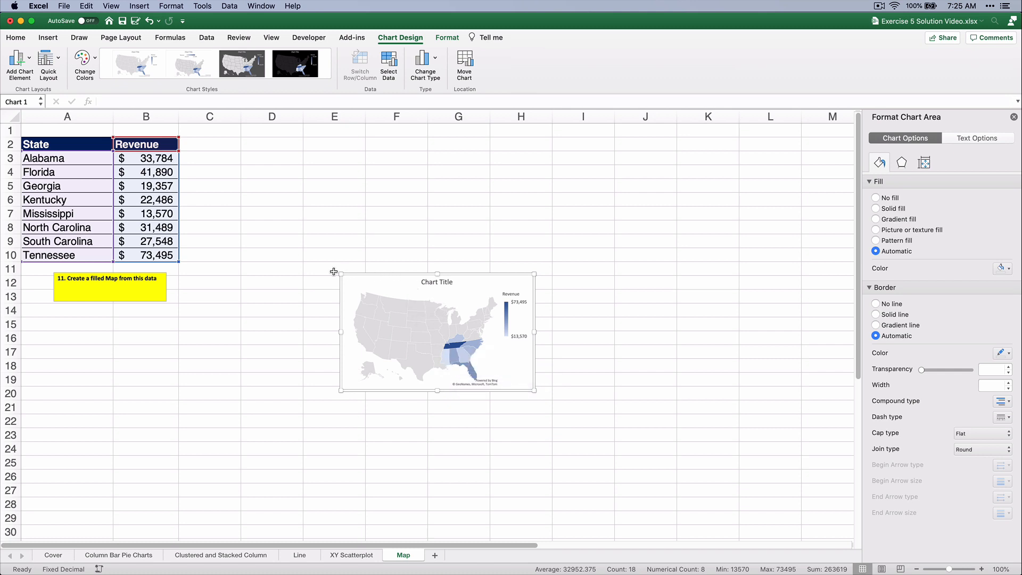
{"action": "left_click_drag", "start_coordinate": [337, 273], "coordinate": [218, 144]}
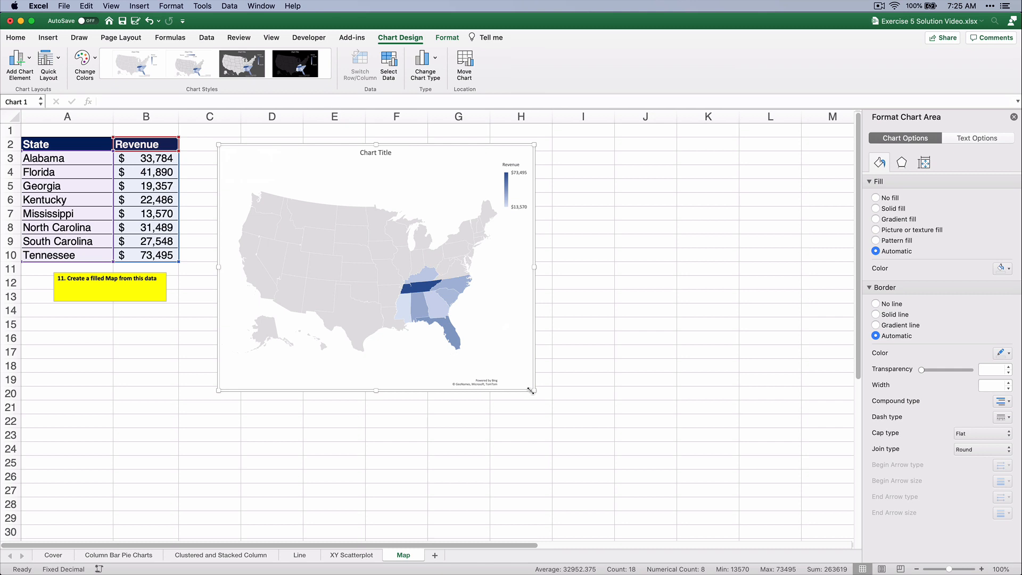
{"action": "left_click_drag", "start_coordinate": [533, 390], "coordinate": [703, 493]}
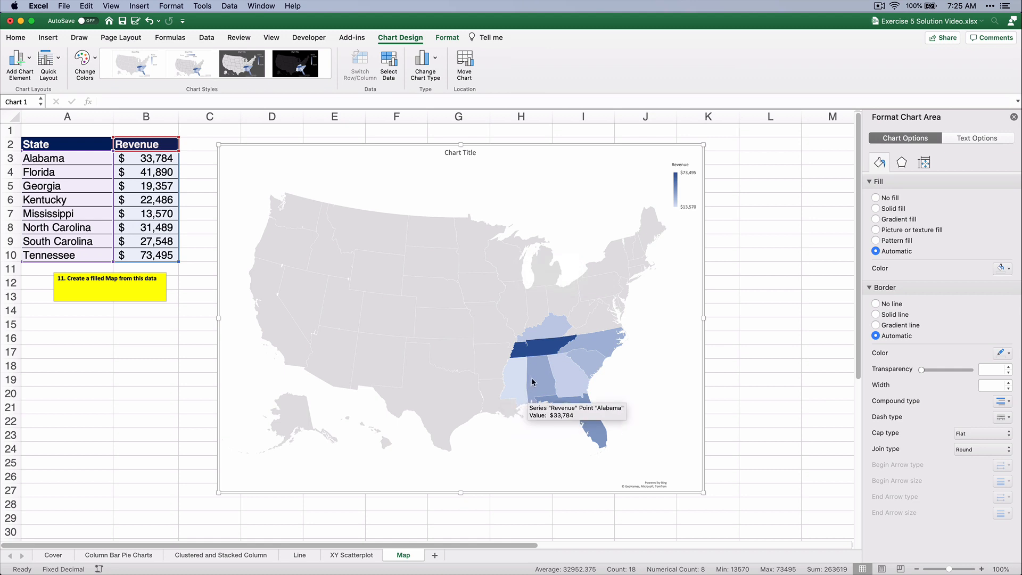
{"action": "right_click", "coordinate": [473, 347]}
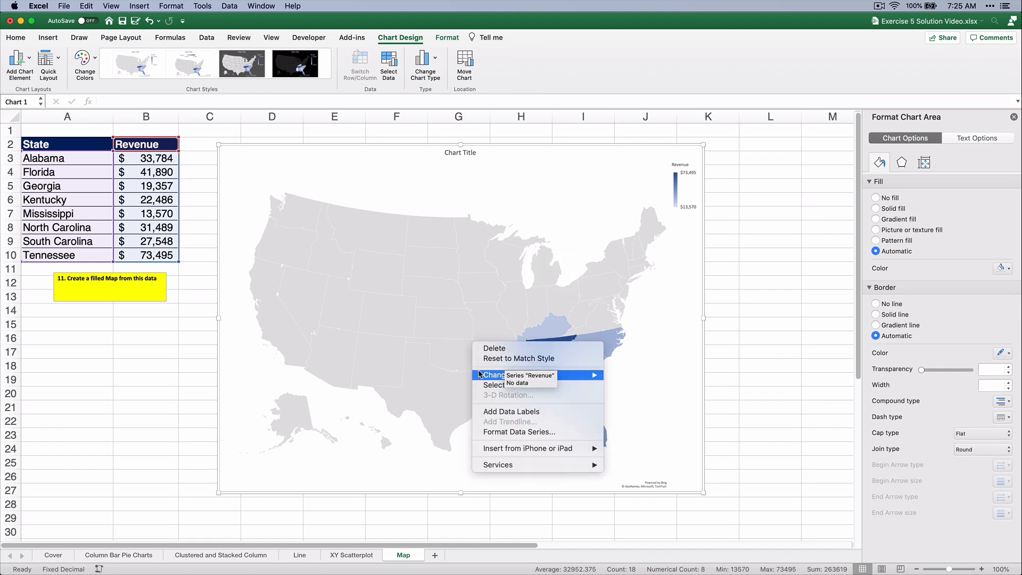
{"action": "left_click", "coordinate": [445, 385]}
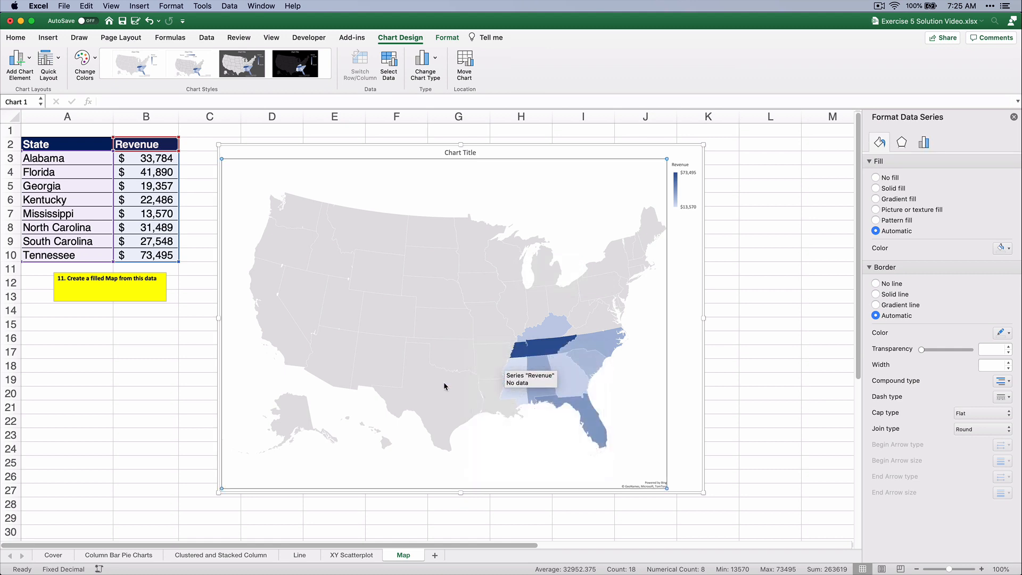
{"action": "left_click", "coordinate": [599, 370]}
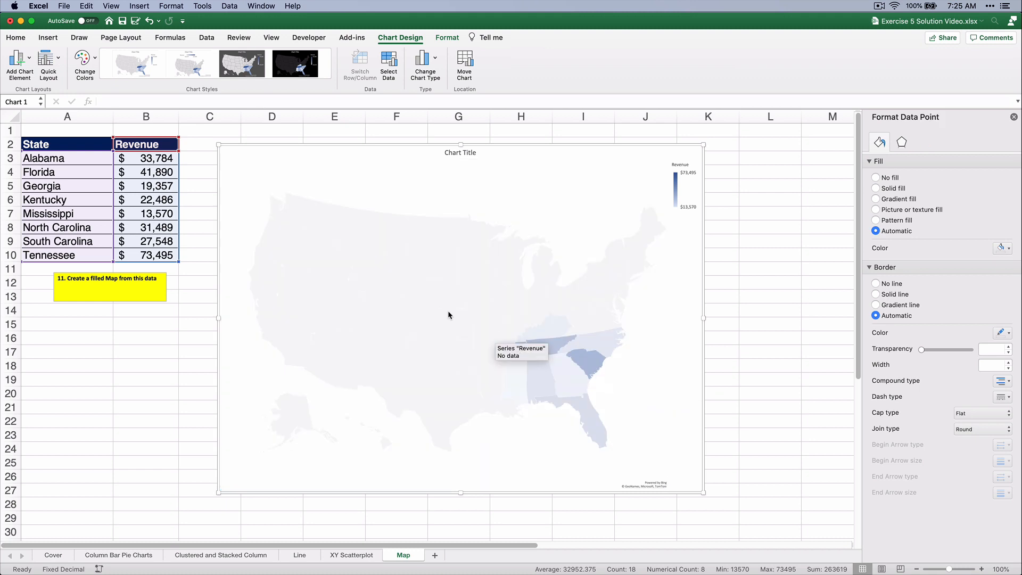
Step: Set the Revenue map series to show only regions with data, keeping the map projection on Automatic
{"action": "right_click", "coordinate": [449, 315]}
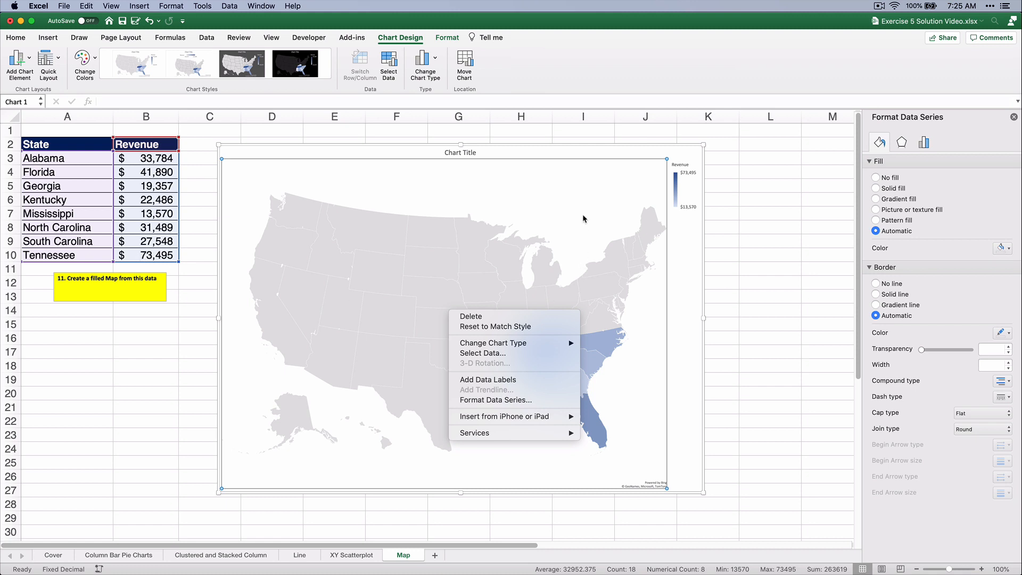
{"action": "left_click", "coordinate": [583, 286]}
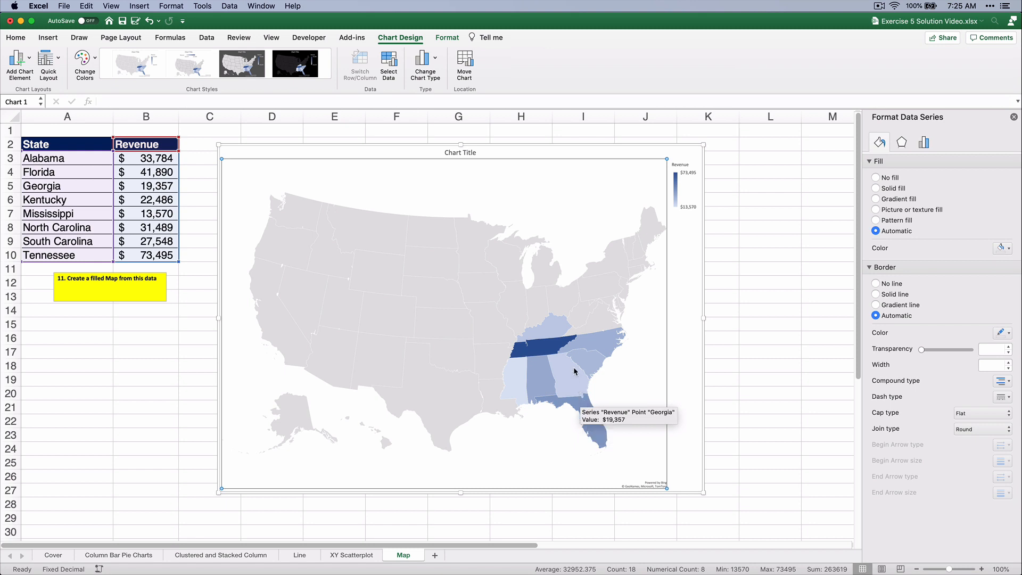
{"action": "left_click", "coordinate": [924, 143]}
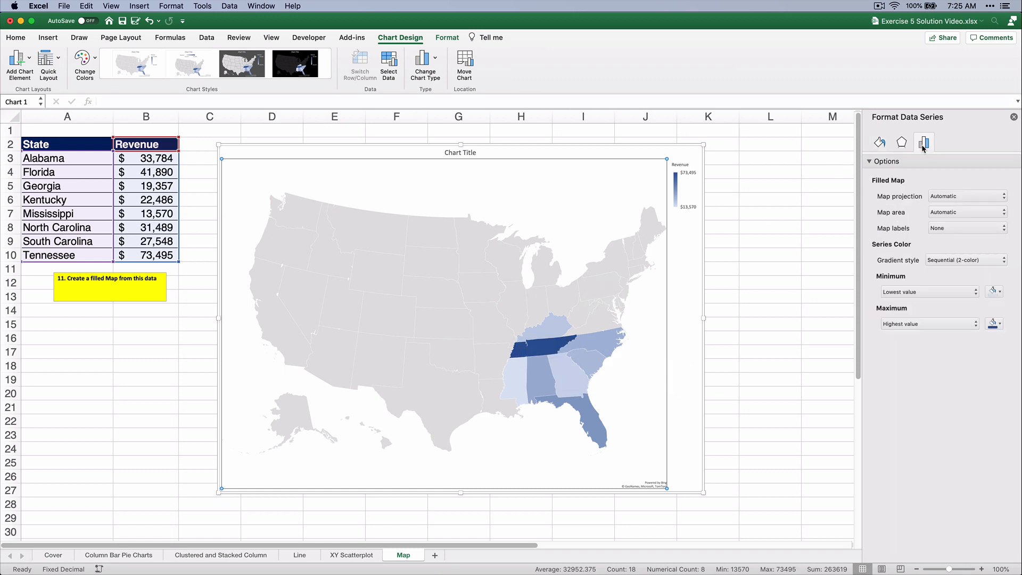
{"action": "left_click", "coordinate": [944, 200]}
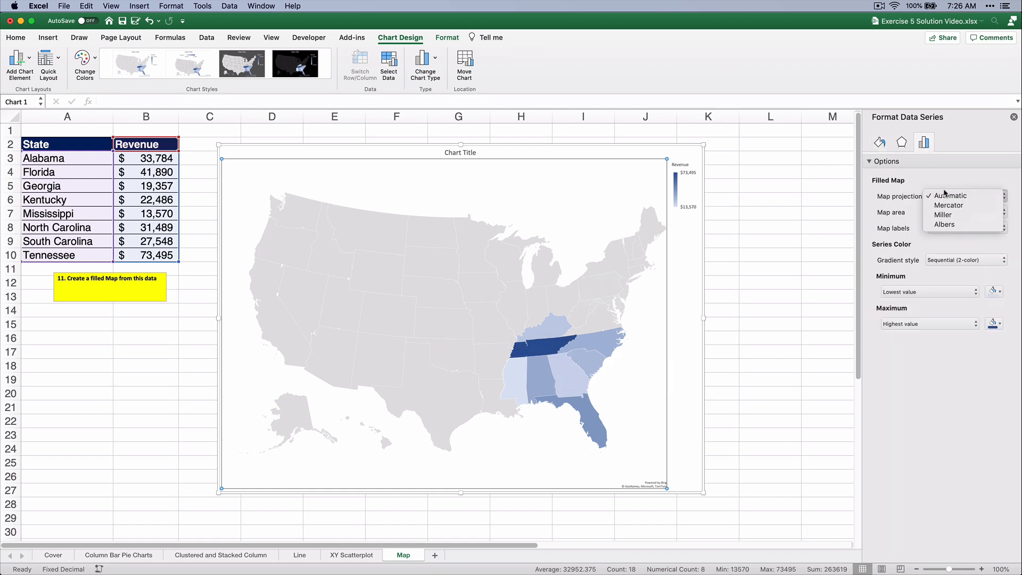
{"action": "left_click", "coordinate": [947, 196]}
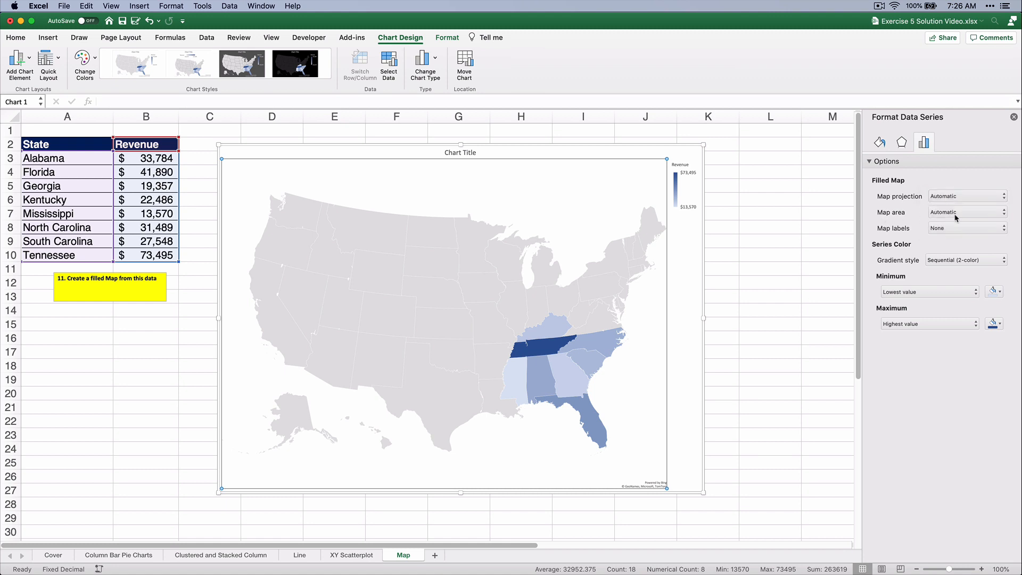
{"action": "left_click", "coordinate": [956, 214]}
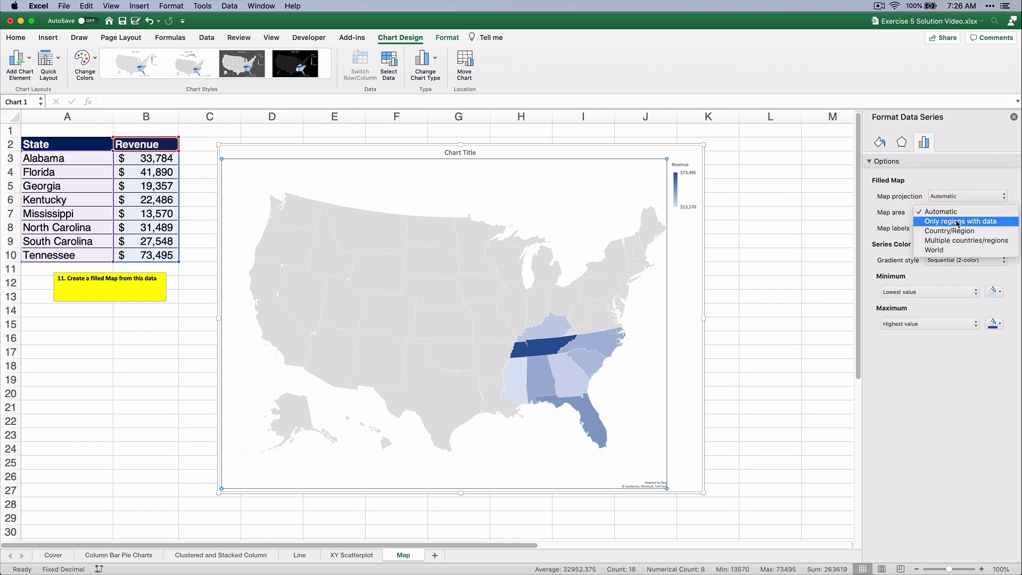
{"action": "left_click", "coordinate": [958, 221]}
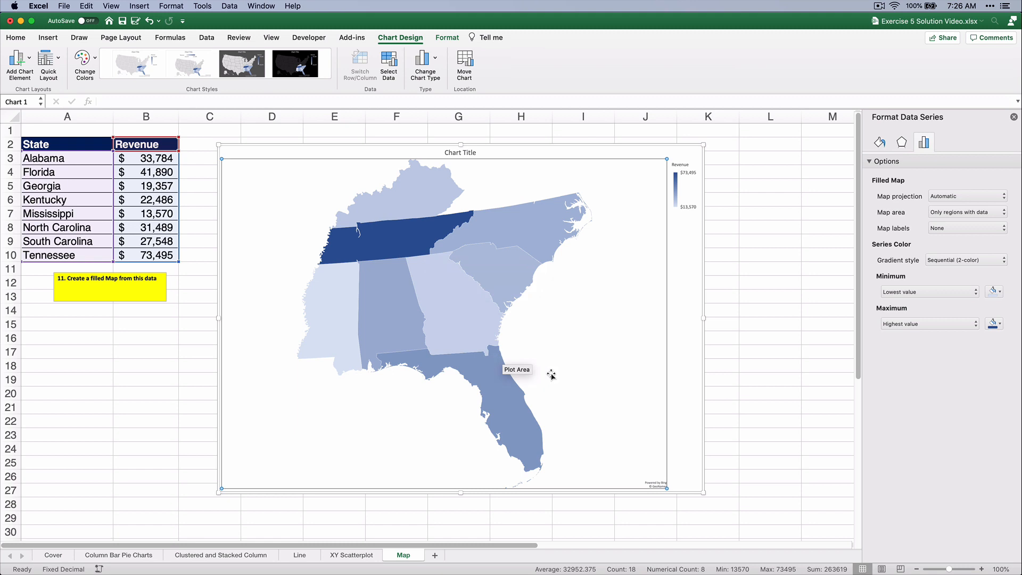
Step: Add data labels to the map's Revenue series and select all of the labels
{"action": "right_click", "coordinate": [440, 299]}
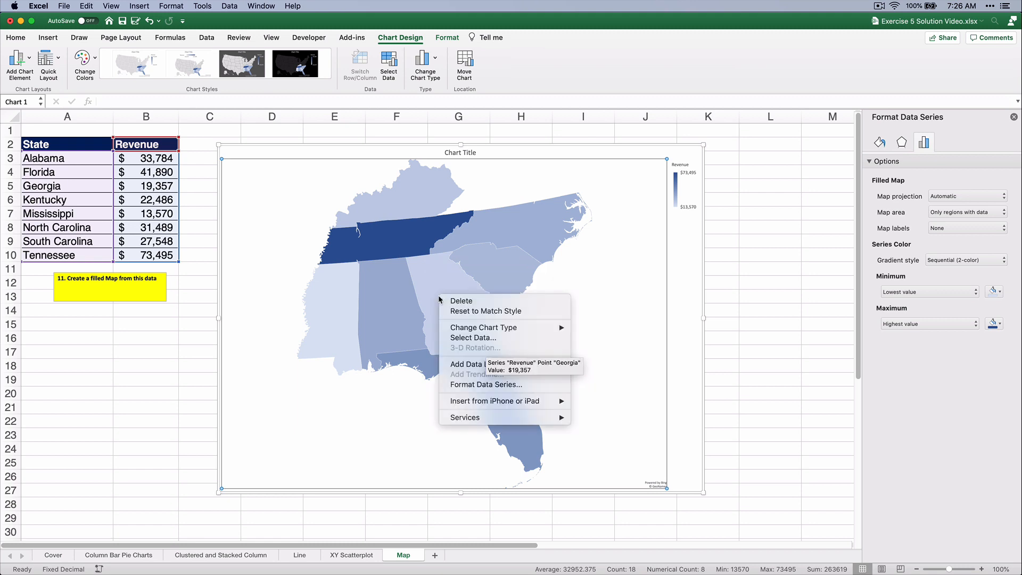
{"action": "left_click", "coordinate": [475, 364]}
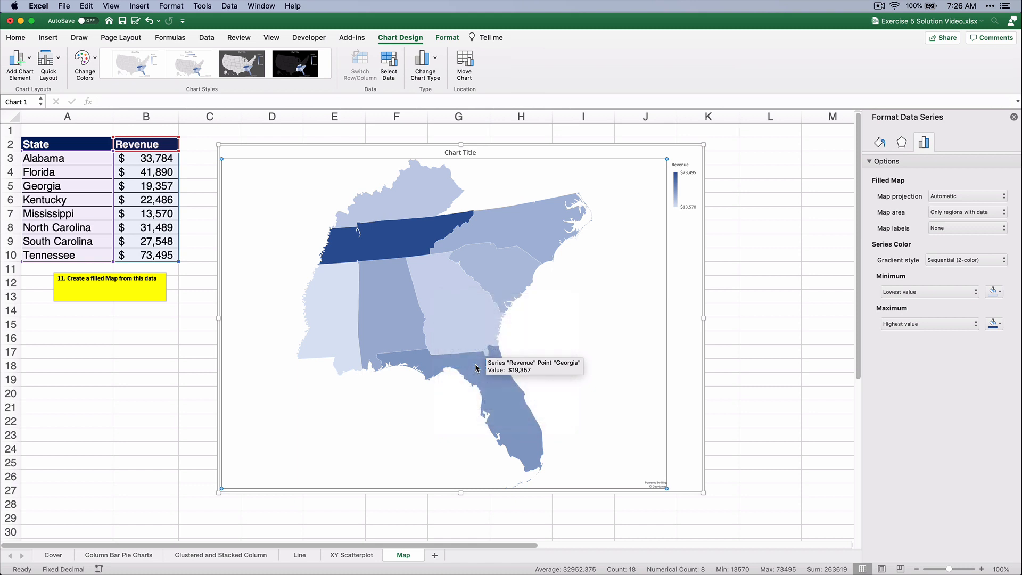
{"action": "left_click", "coordinate": [450, 308]}
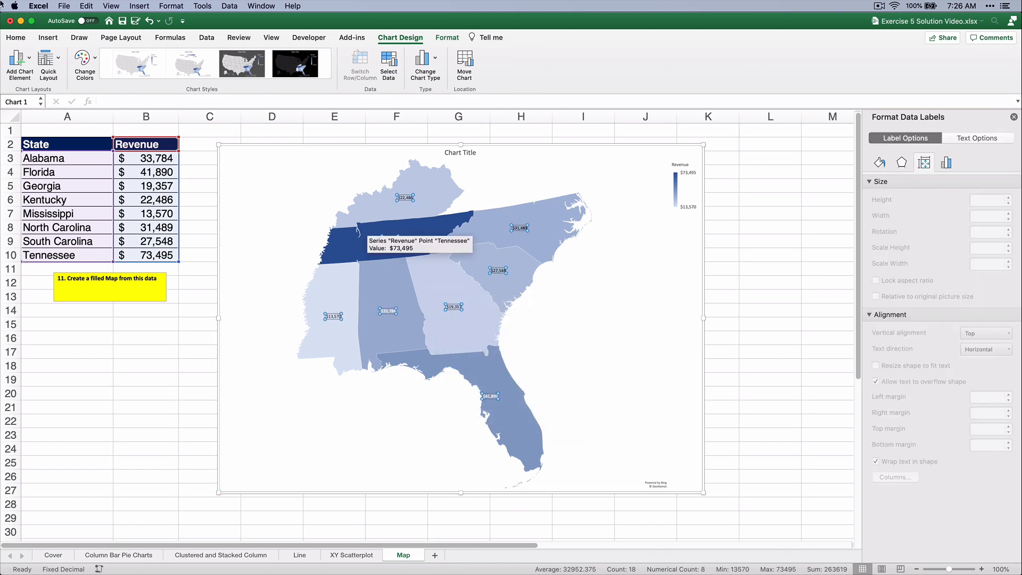
Step: Format the map's data labels with font size 16, bold and white text
{"action": "left_click", "coordinate": [24, 37]}
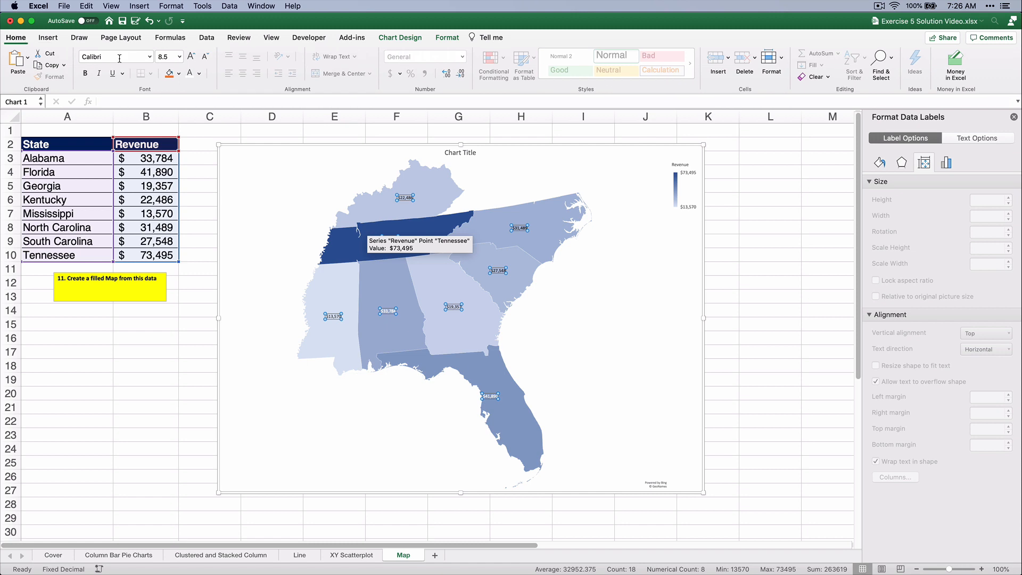
{"action": "left_click", "coordinate": [180, 57]}
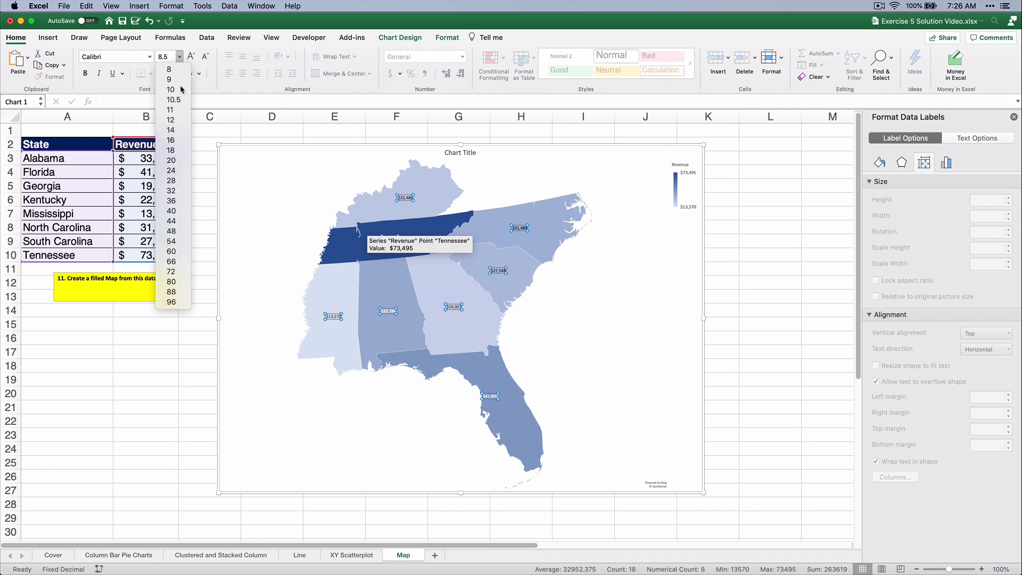
{"action": "left_click", "coordinate": [183, 140]}
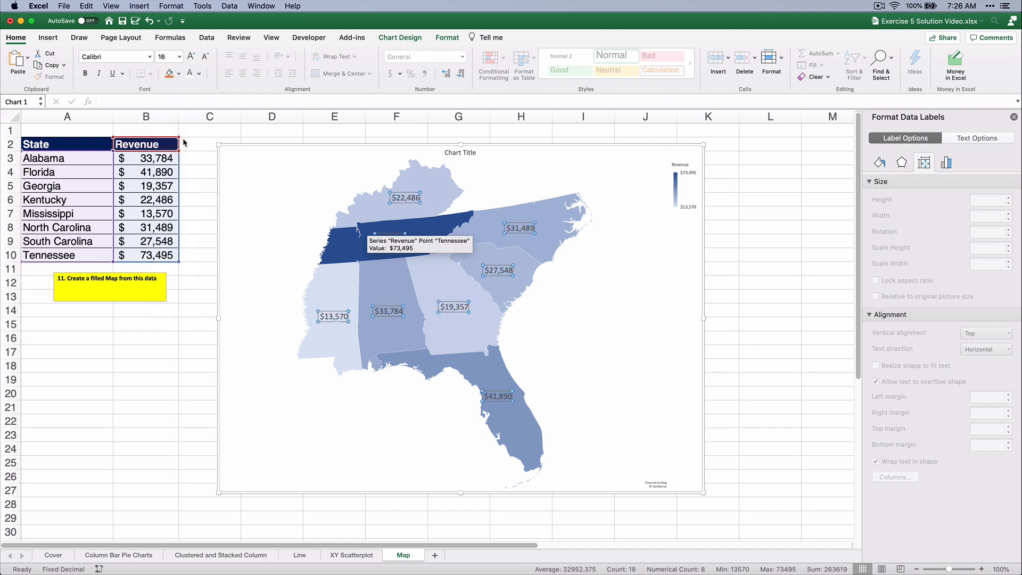
{"action": "left_click", "coordinate": [85, 74]}
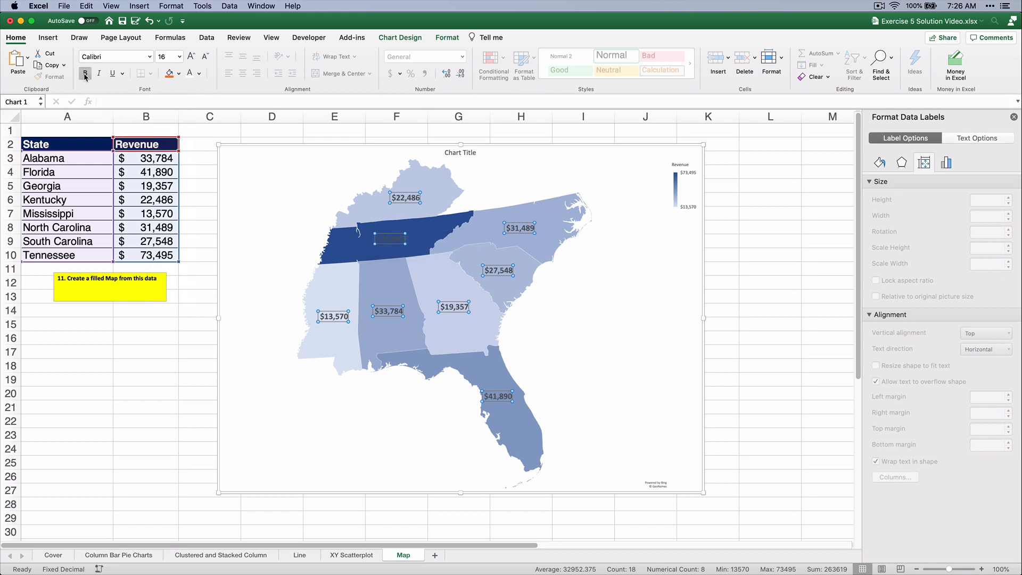
{"action": "left_click", "coordinate": [199, 74]}
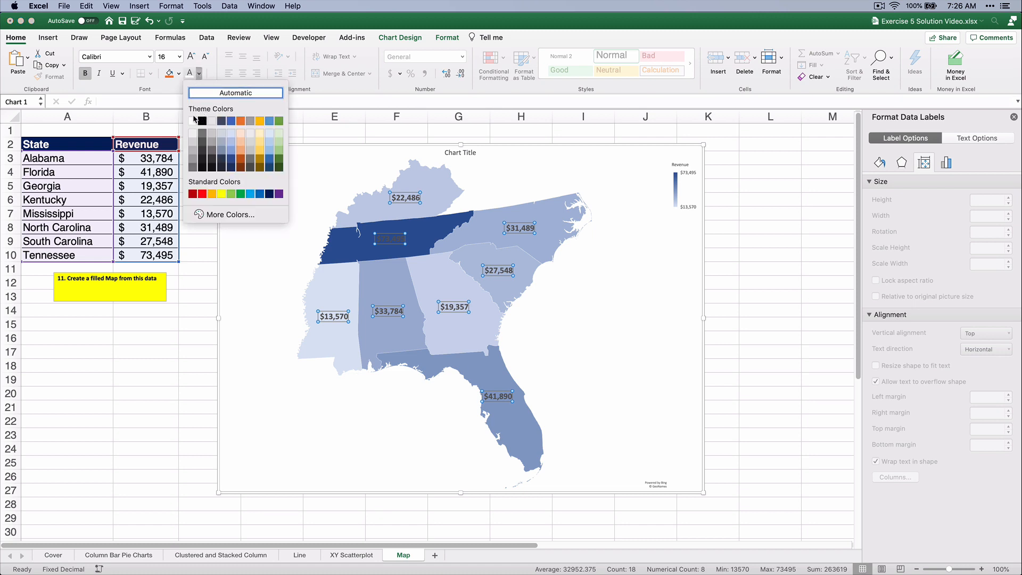
{"action": "left_click", "coordinate": [193, 121]}
{"action": "left_click", "coordinate": [254, 211]}
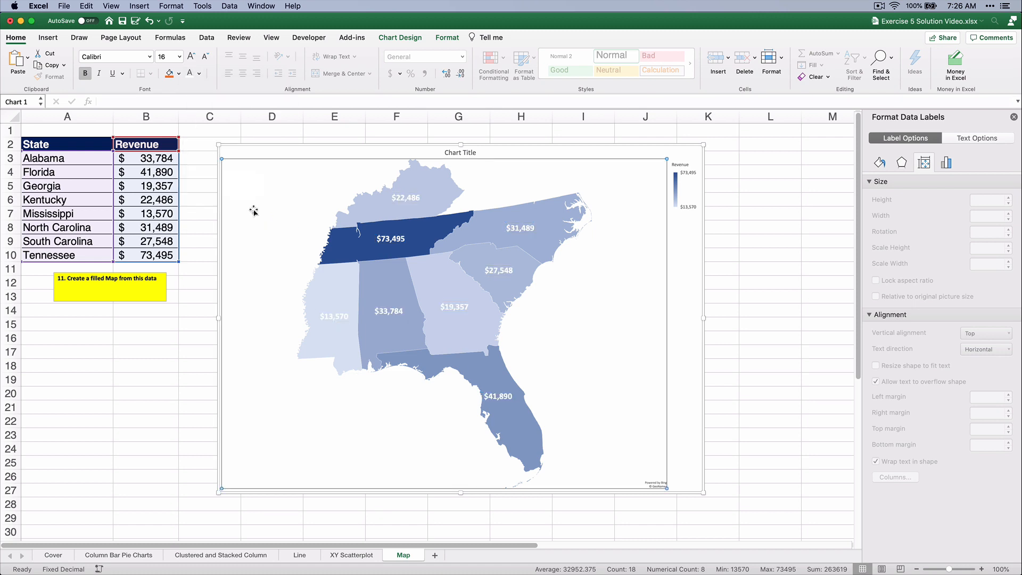
Step: Set the font size of the map's data labels to 20
{"action": "left_click", "coordinate": [394, 244]}
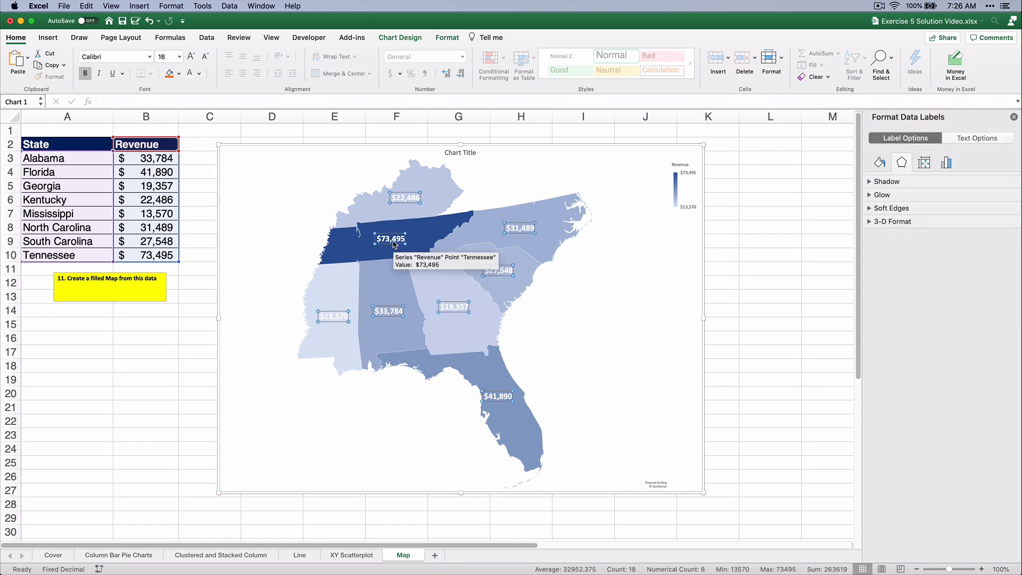
{"action": "left_click", "coordinate": [179, 57]}
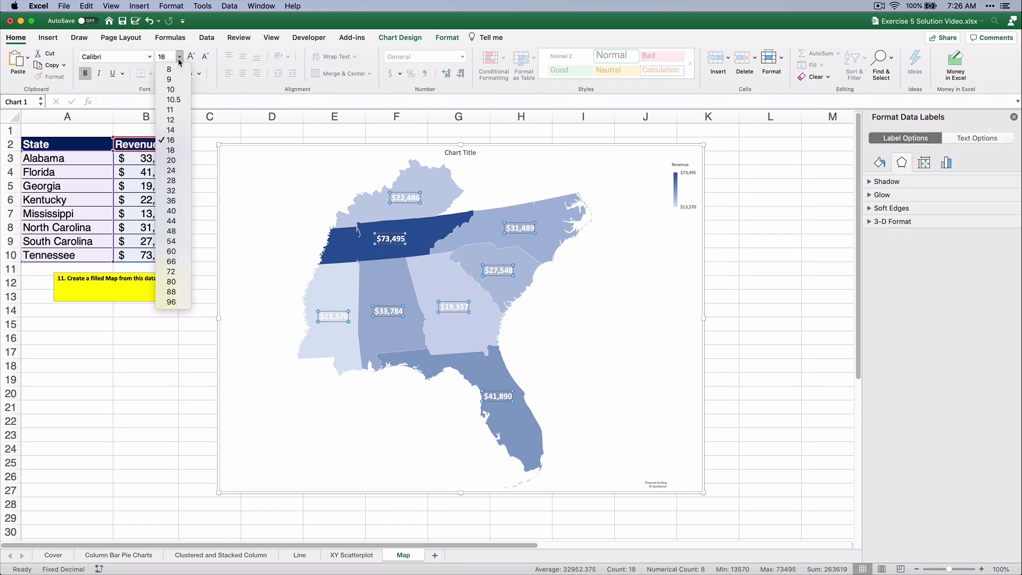
{"action": "left_click", "coordinate": [171, 161]}
{"action": "left_click", "coordinate": [264, 213]}
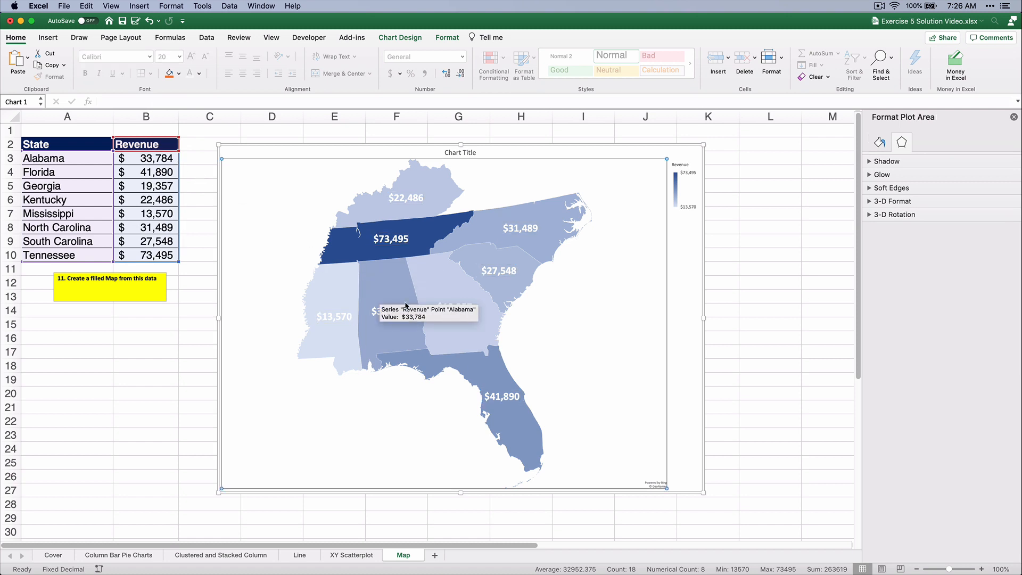
Step: Select all of the map's data labels and set their number format category to Custom
{"action": "left_click", "coordinate": [382, 314]}
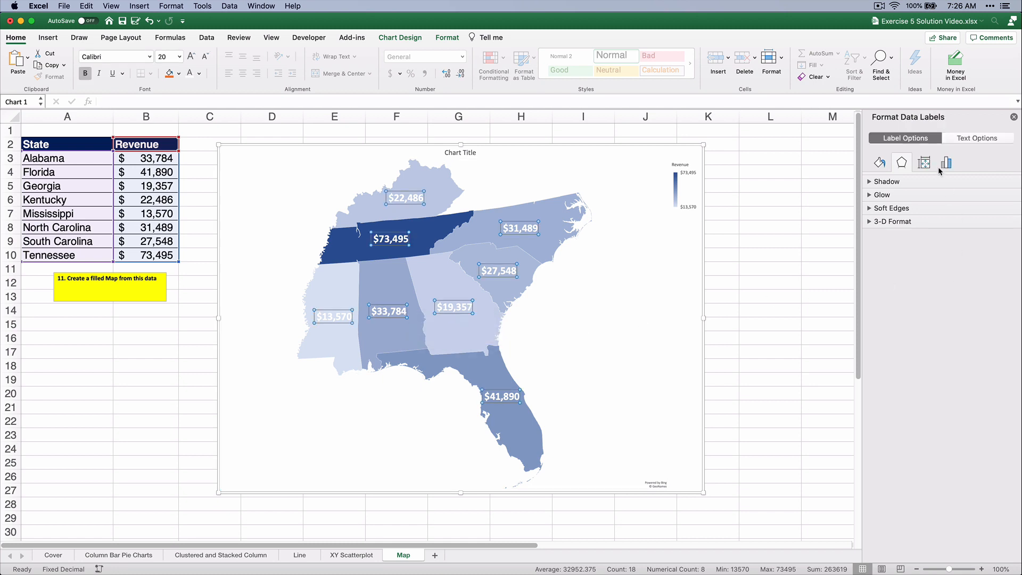
{"action": "left_click", "coordinate": [961, 140]}
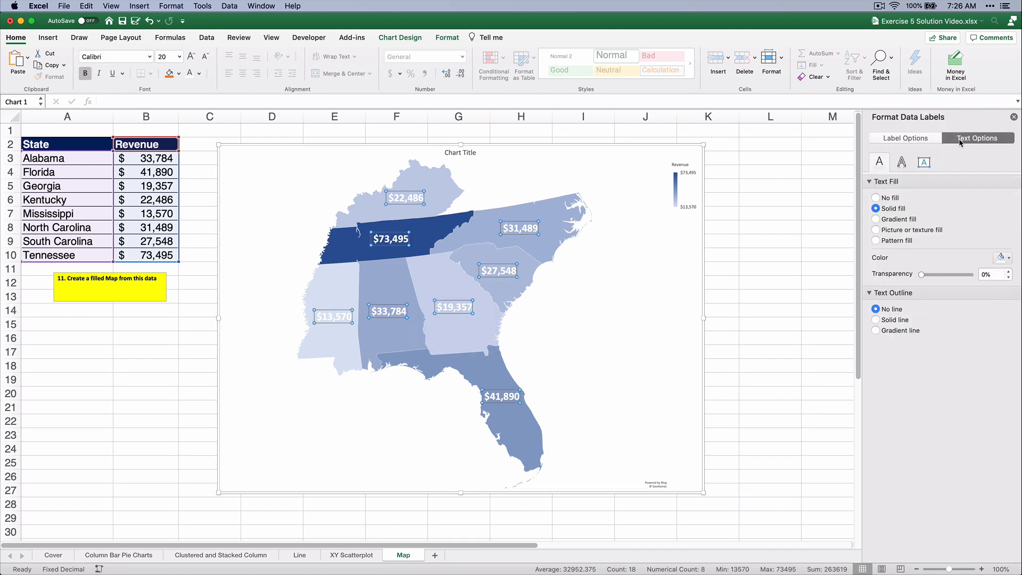
{"action": "left_click", "coordinate": [911, 139]}
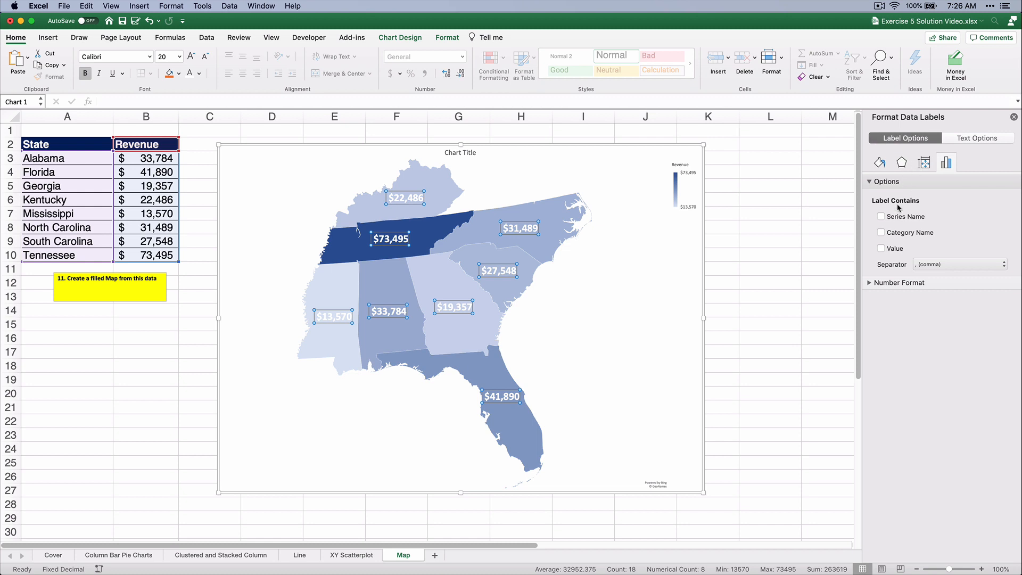
{"action": "left_click", "coordinate": [869, 284]}
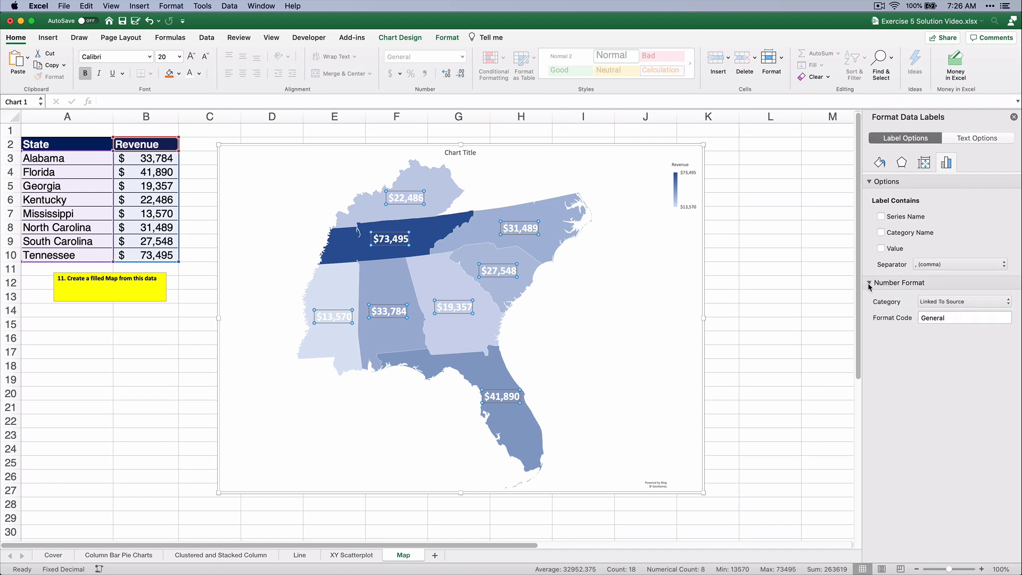
{"action": "left_click", "coordinate": [935, 318]}
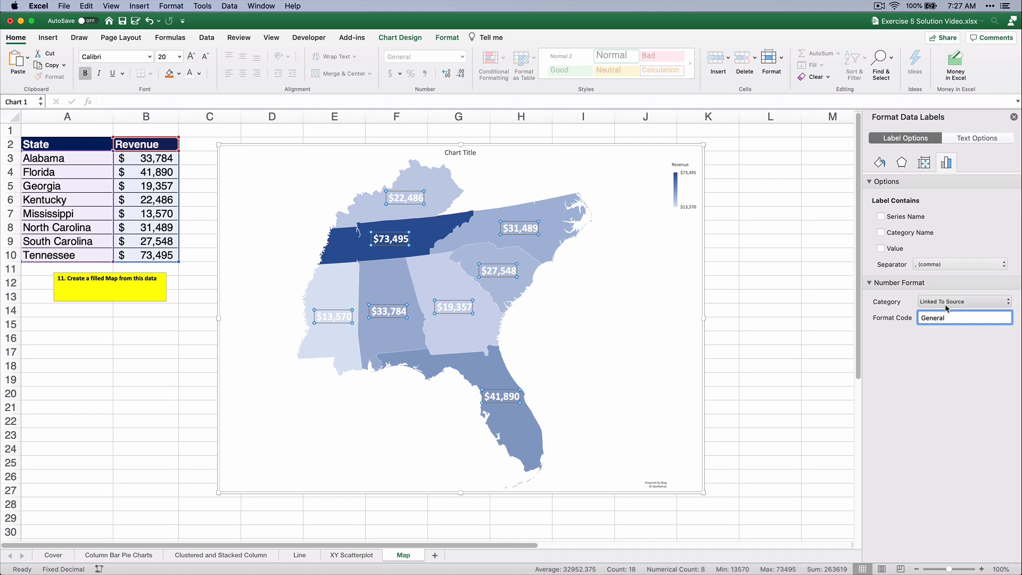
{"action": "left_click", "coordinate": [947, 301]}
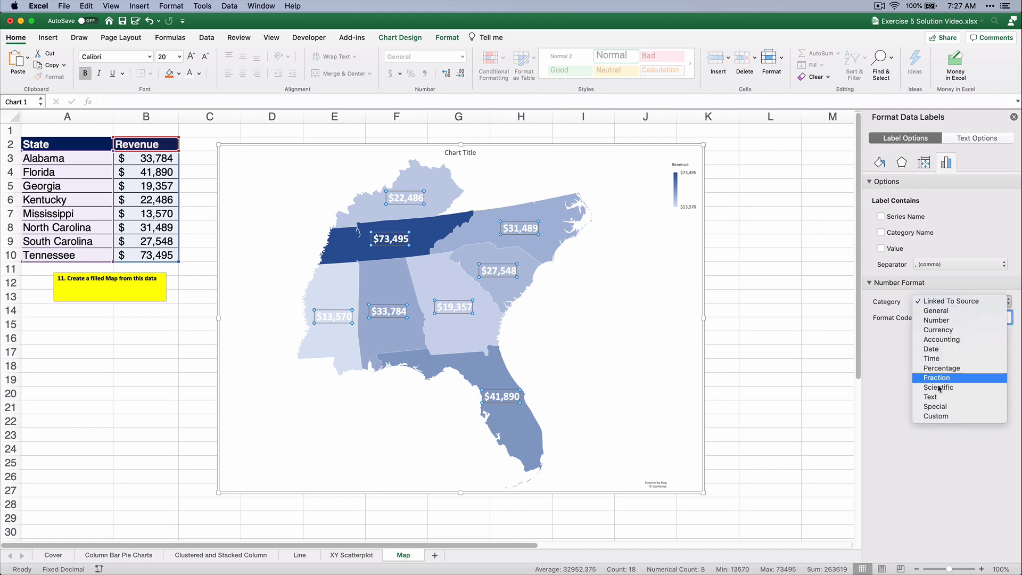
{"action": "left_click", "coordinate": [940, 417]}
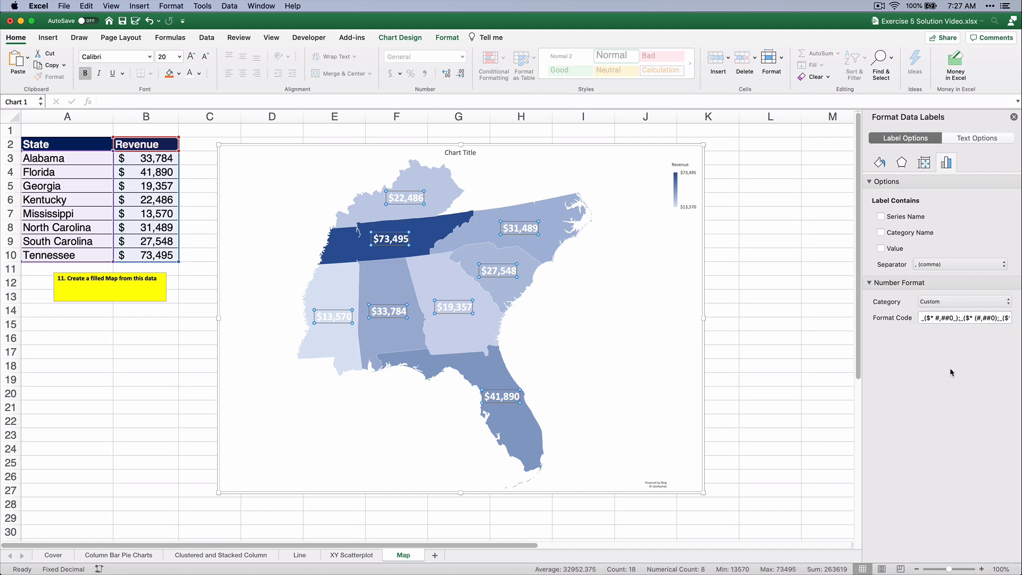
Step: Replace the data labels' number format code with $0.0,"K" so that revenue is displayed in thousands
{"action": "left_click", "coordinate": [934, 319]}
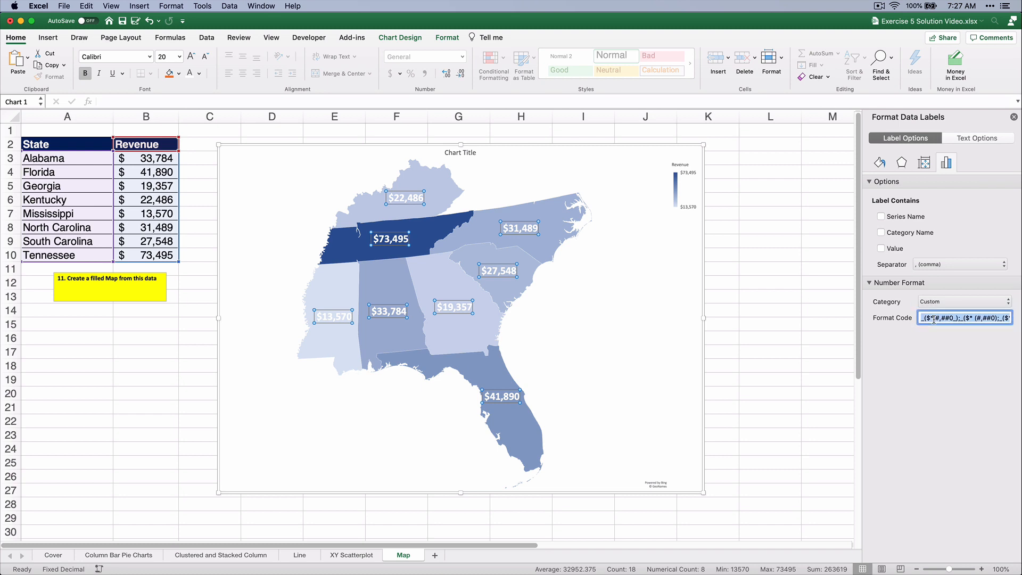
{"action": "type", "text": "$0.0"}
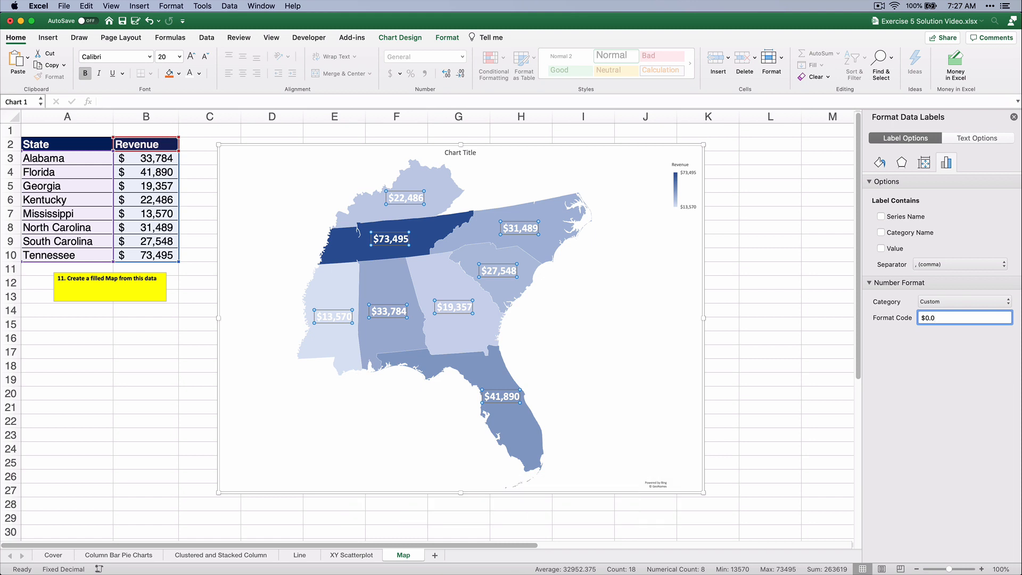
{"action": "type", "text": ","}
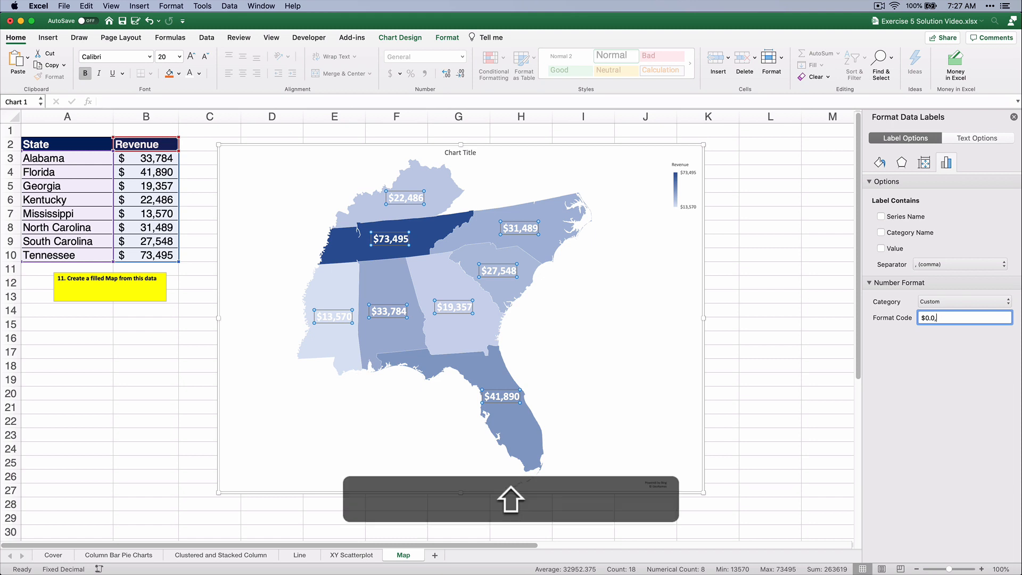
{"action": "type", "text": "\"K"}
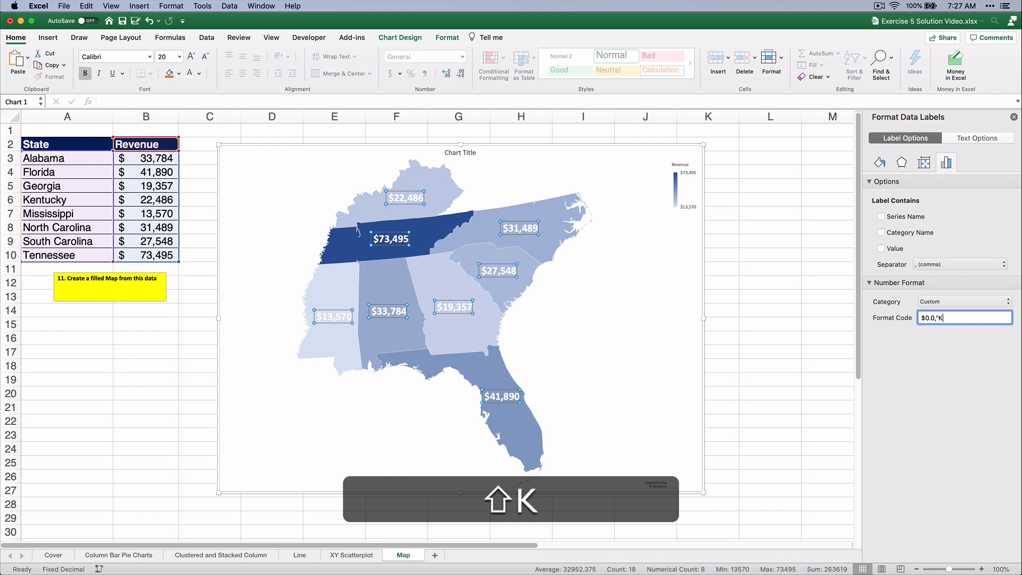
{"action": "type", "text": "\""}
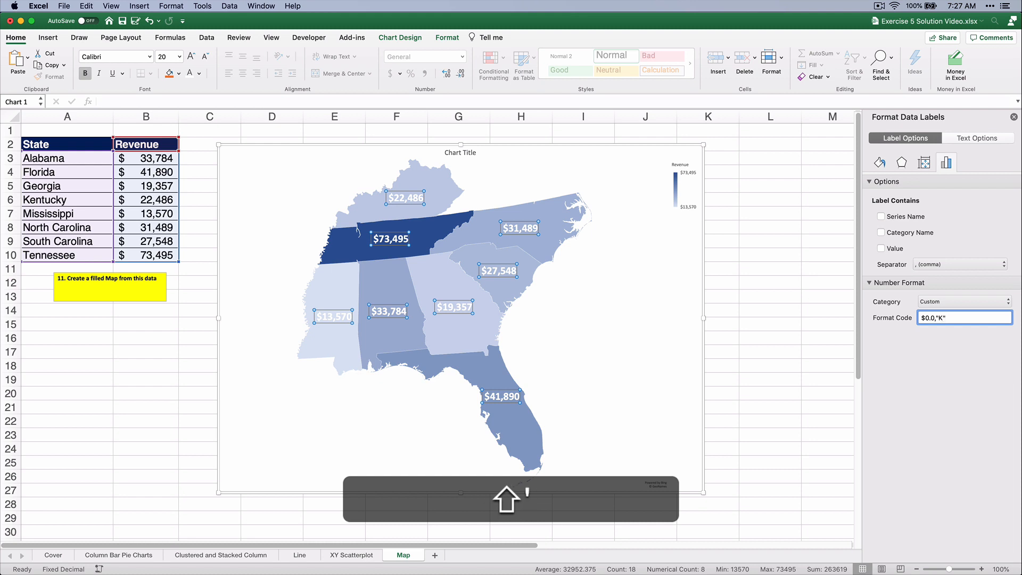
{"action": "key", "text": "Return"}
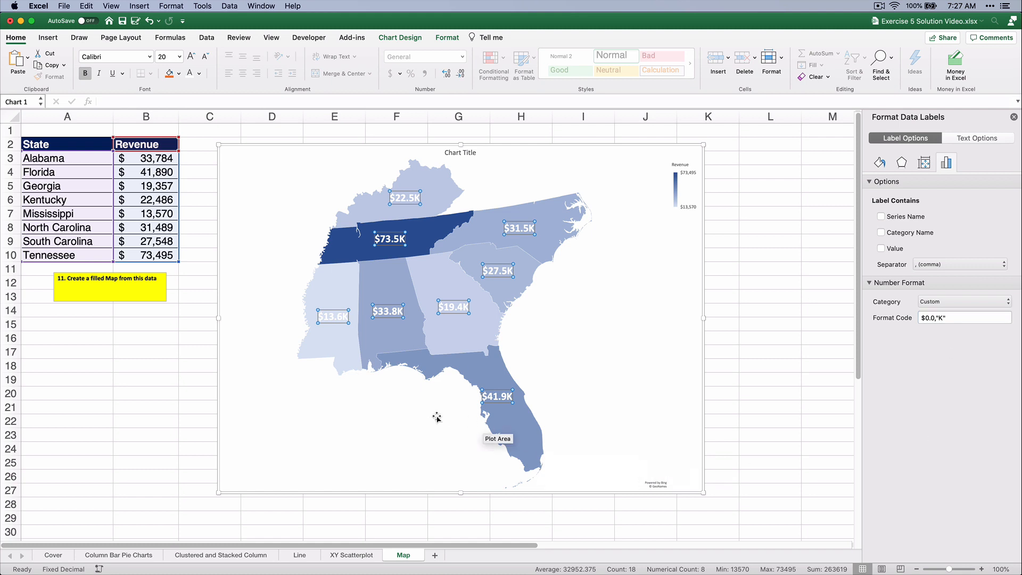
{"action": "left_click", "coordinate": [417, 415]}
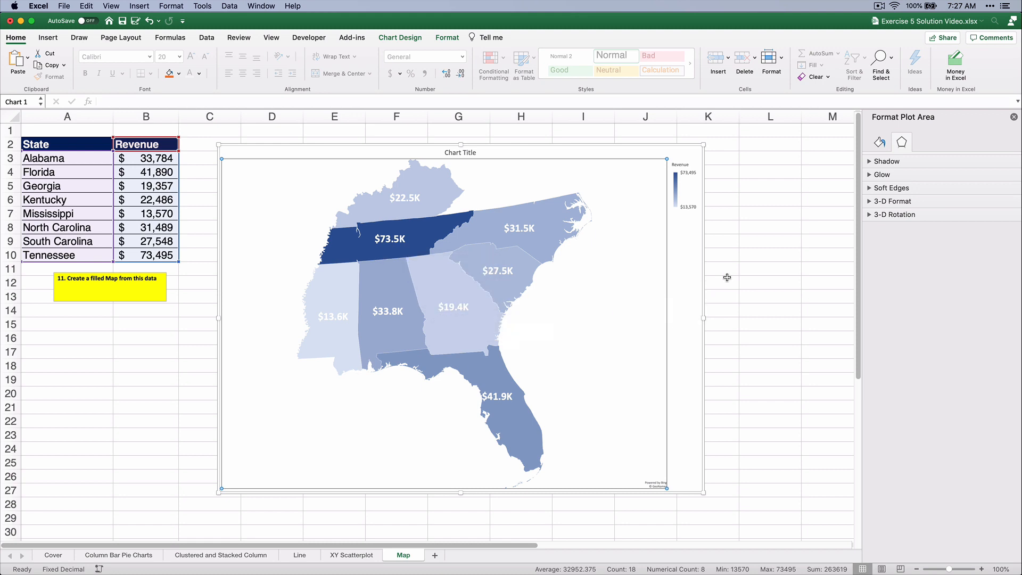
Step: Change the map's chart title to "Revenue by State"
{"action": "left_click", "coordinate": [463, 154]}
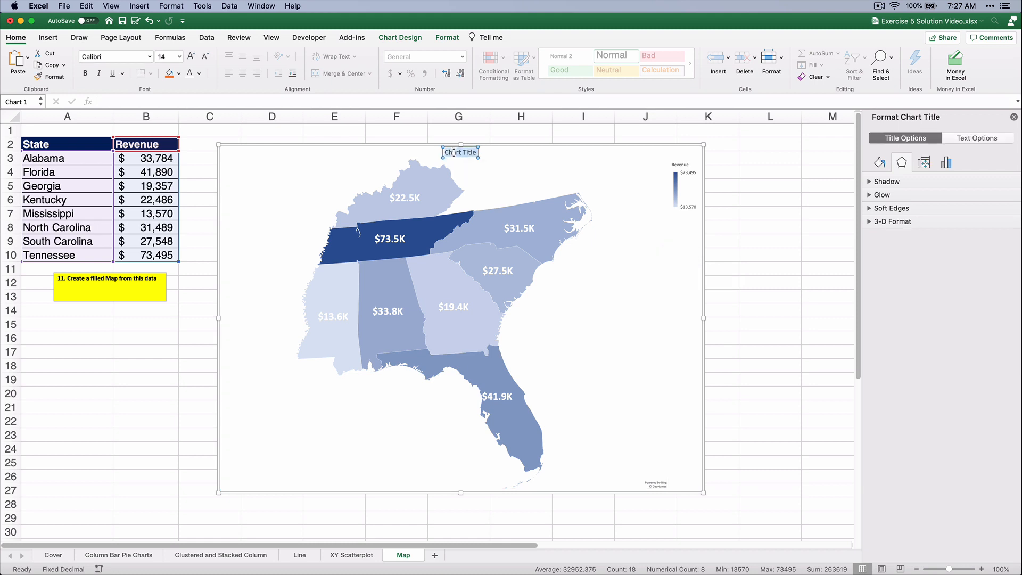
{"action": "type", "text": "Revenue by Sta"}
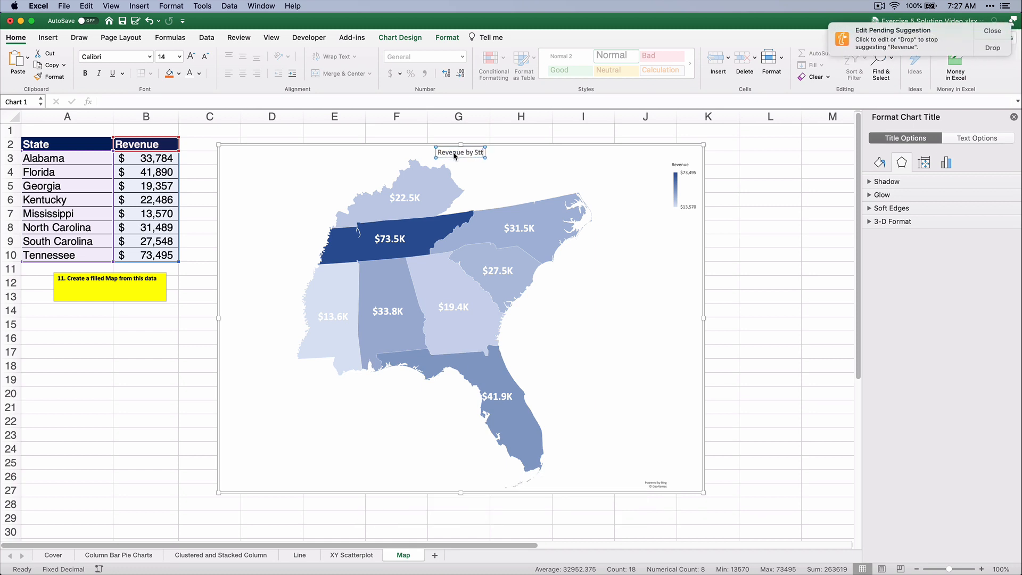
{"action": "type", "text": "te"}
{"action": "left_click", "coordinate": [481, 157]}
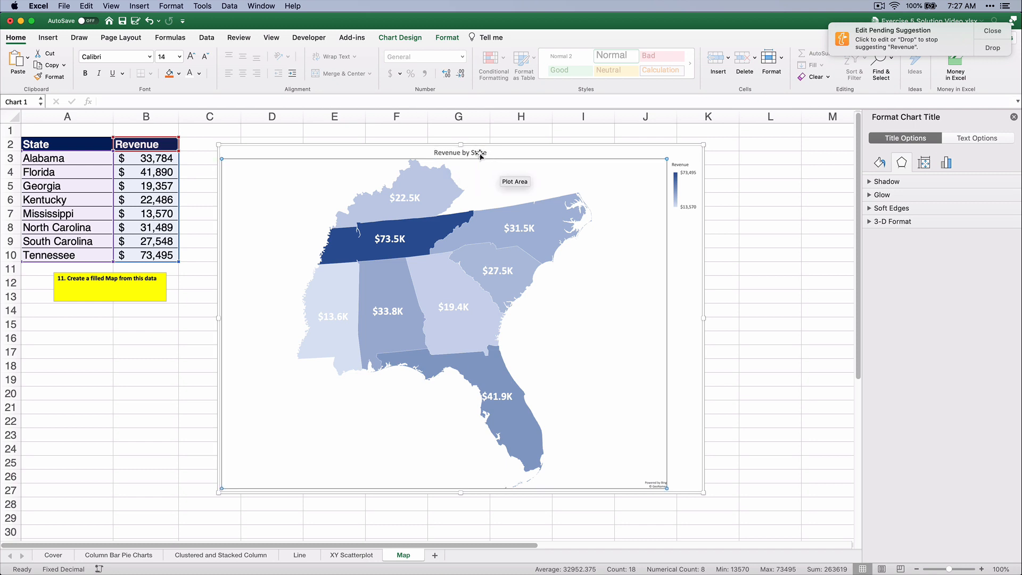
Step: Format the map's chart title with font size 24 and bold text
{"action": "left_click", "coordinate": [481, 156]}
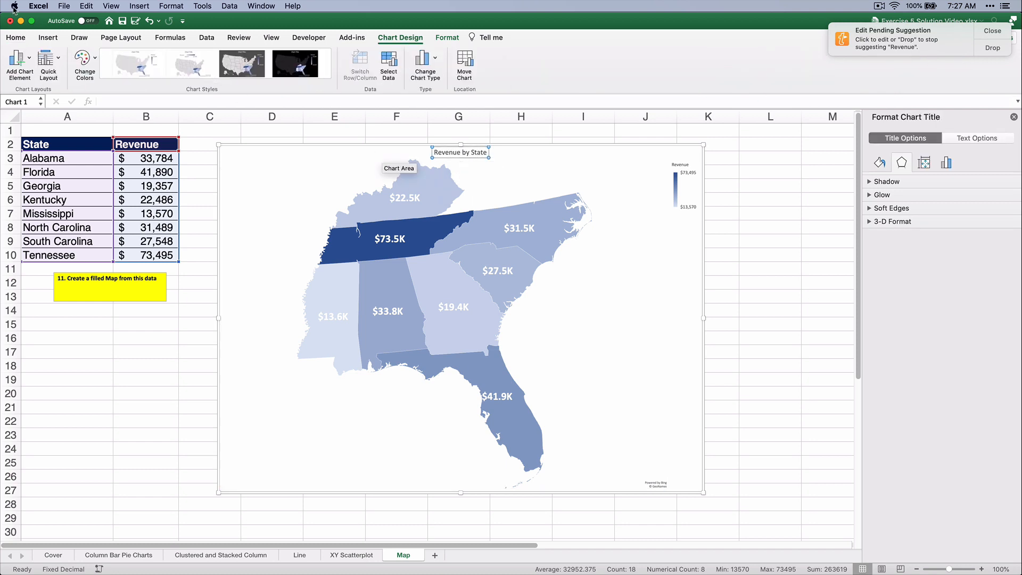
{"action": "left_click", "coordinate": [15, 38]}
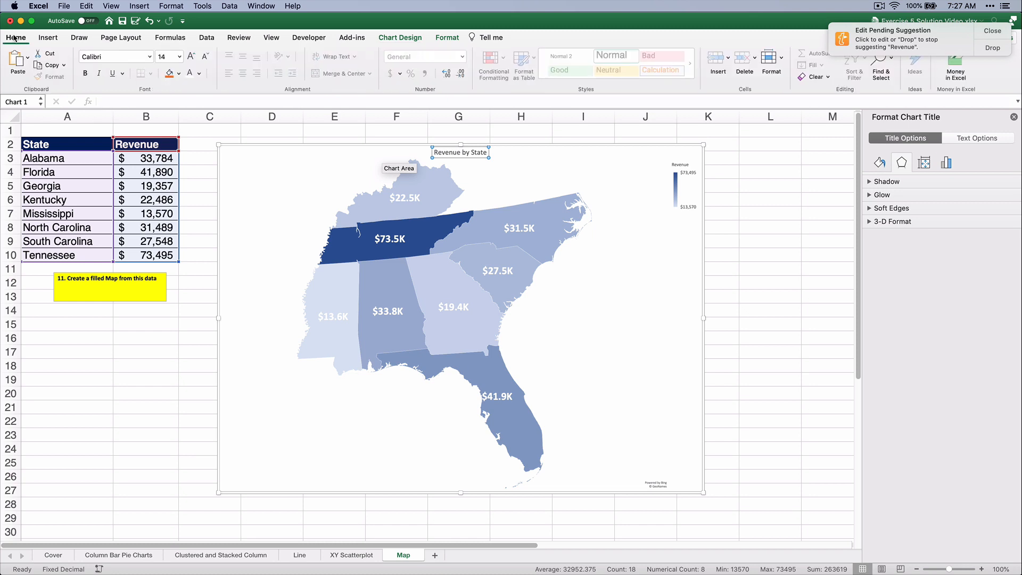
{"action": "left_click", "coordinate": [179, 57]}
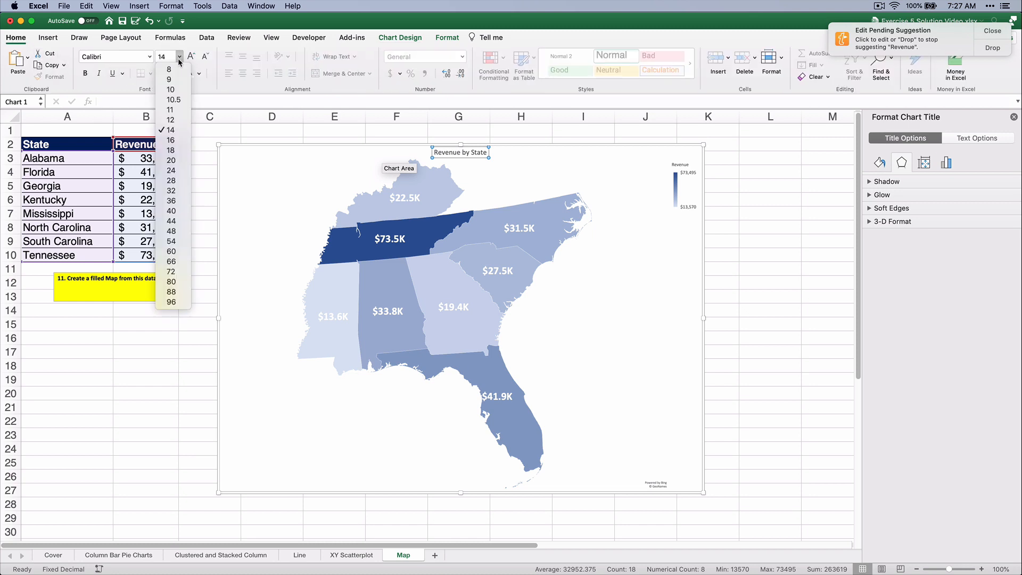
{"action": "left_click", "coordinate": [172, 171]}
{"action": "left_click", "coordinate": [86, 73]}
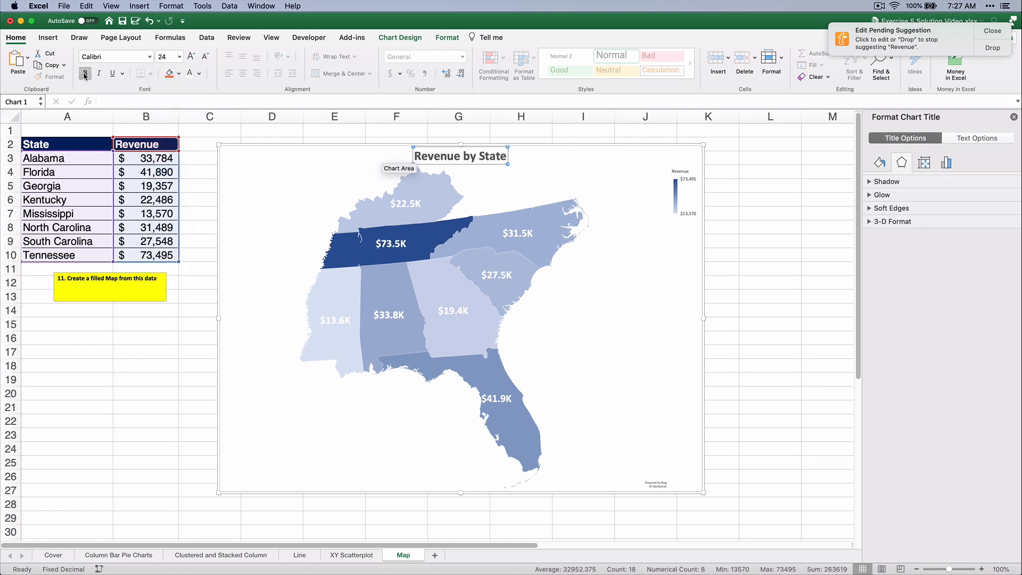